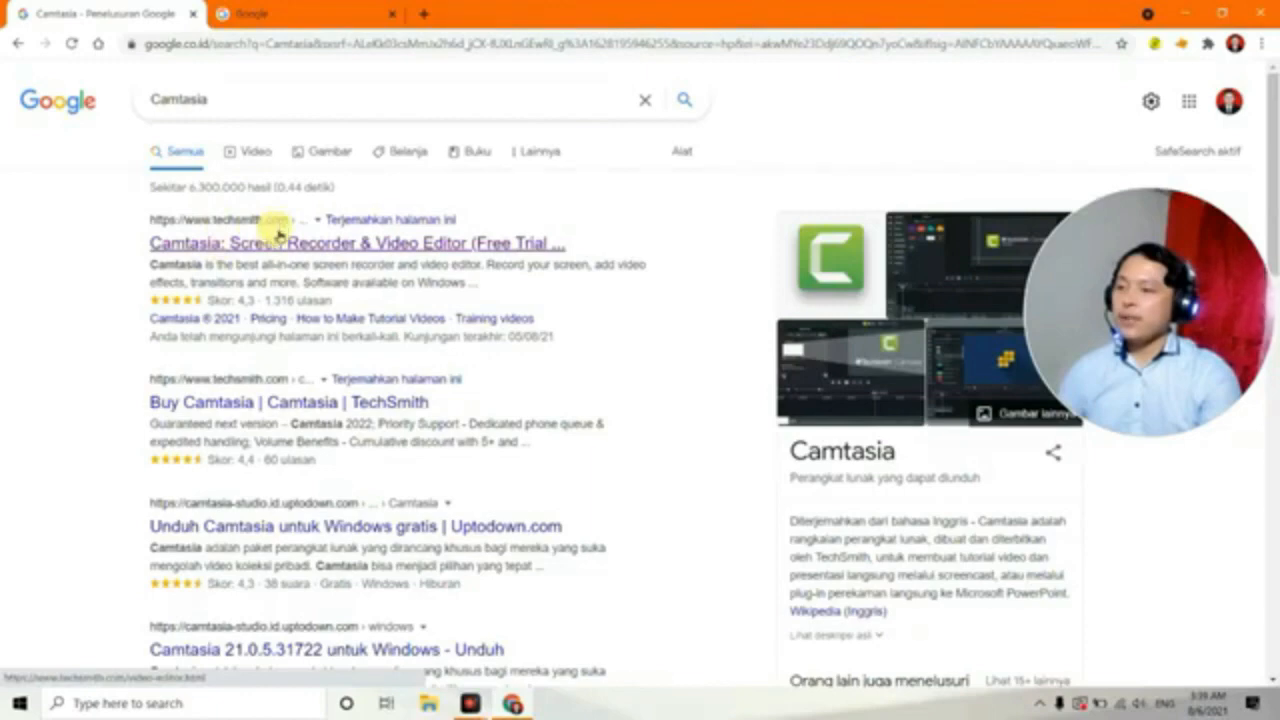
Open TechSmith's Camtasia page from the search results and download the Windows free trial installer.
click(273, 248)
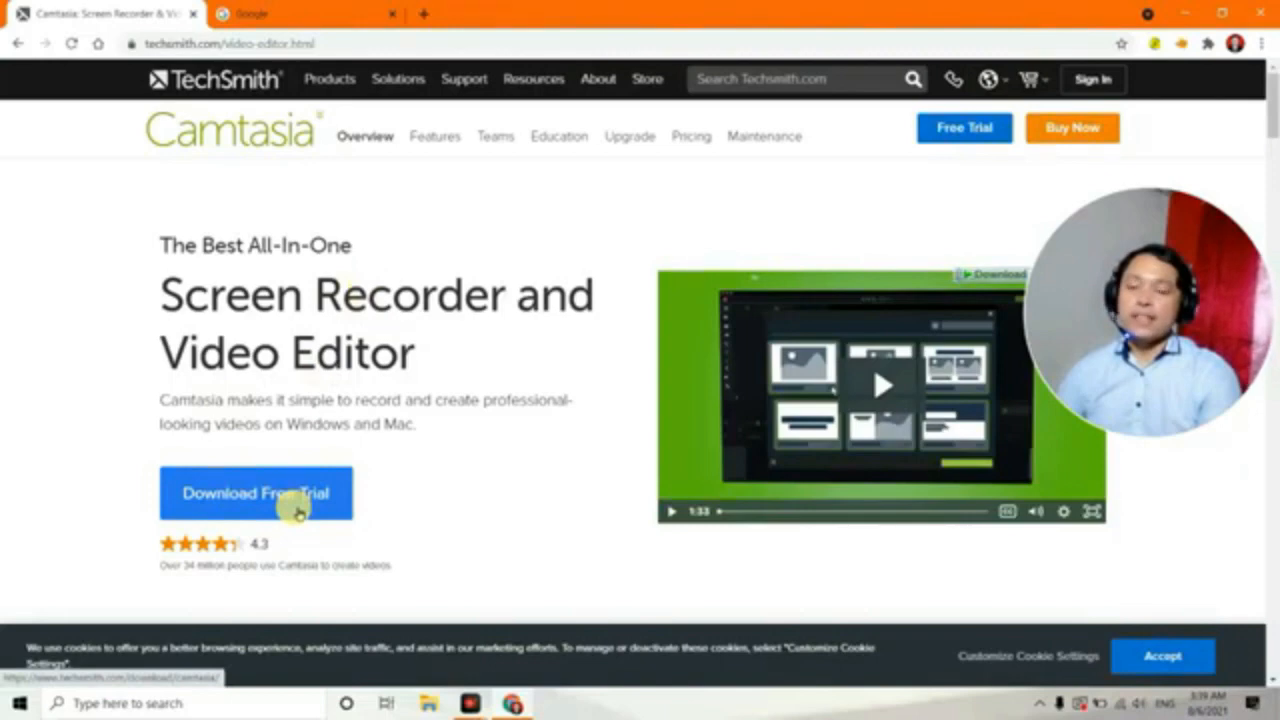
click(266, 505)
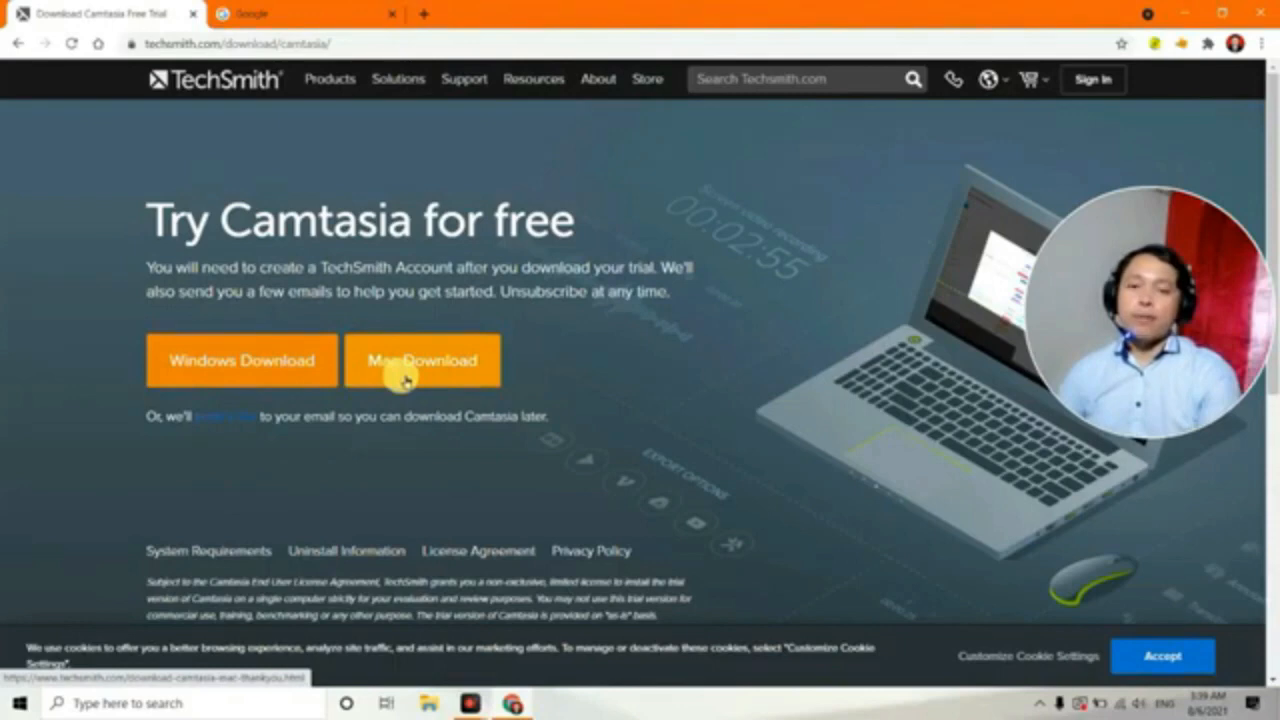
click(240, 380)
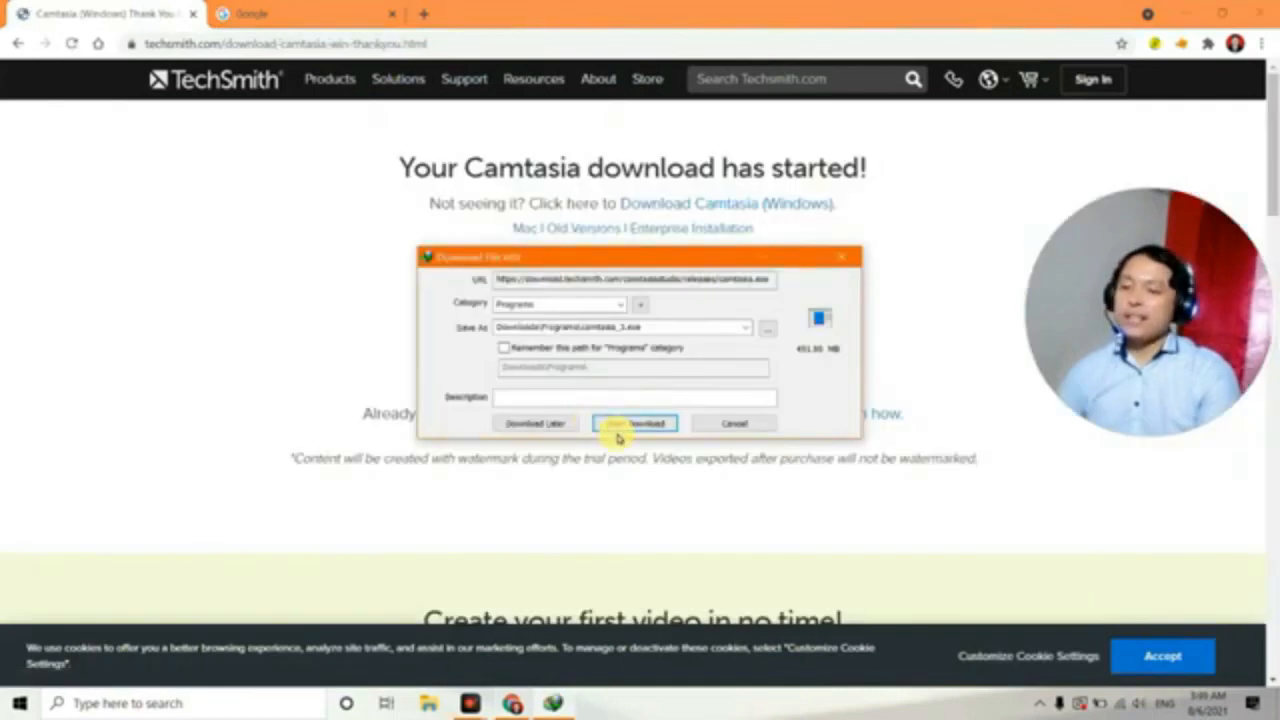
click(628, 424)
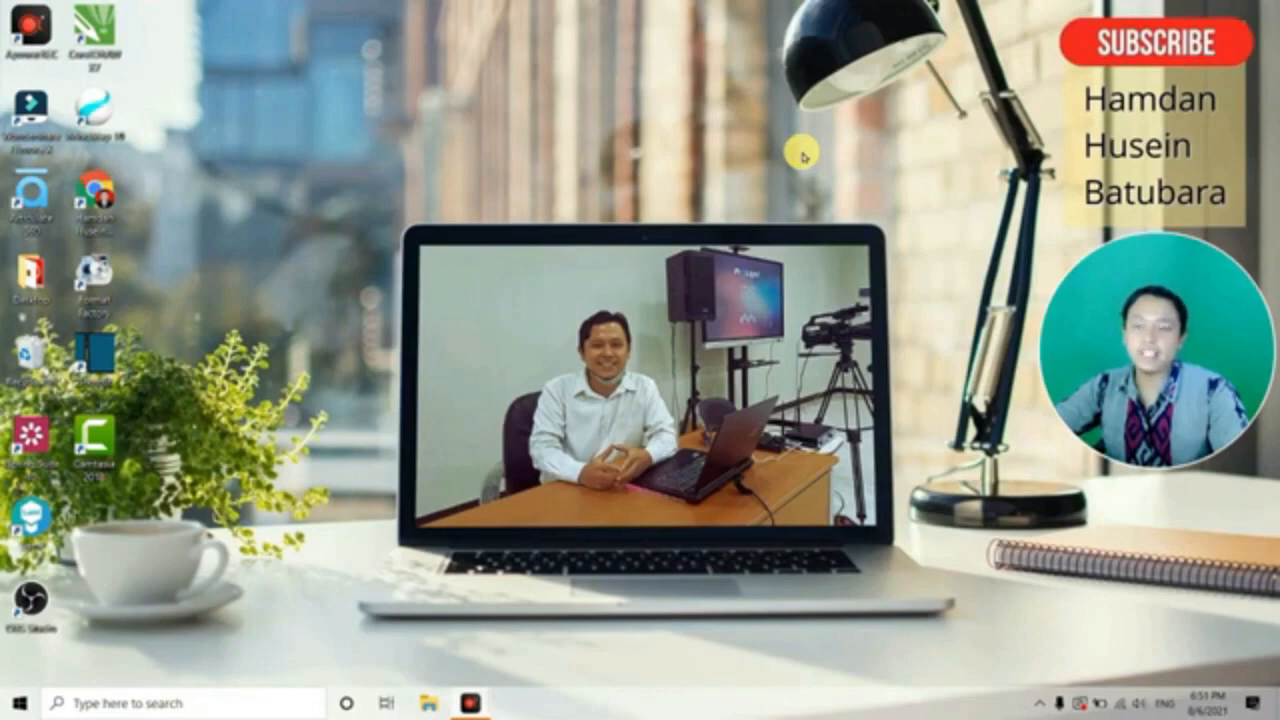
Launch Camtasia 2018 and open the recorder for a new recording, shifting its window slightly.
double_click(91, 470)
double_click(97, 479)
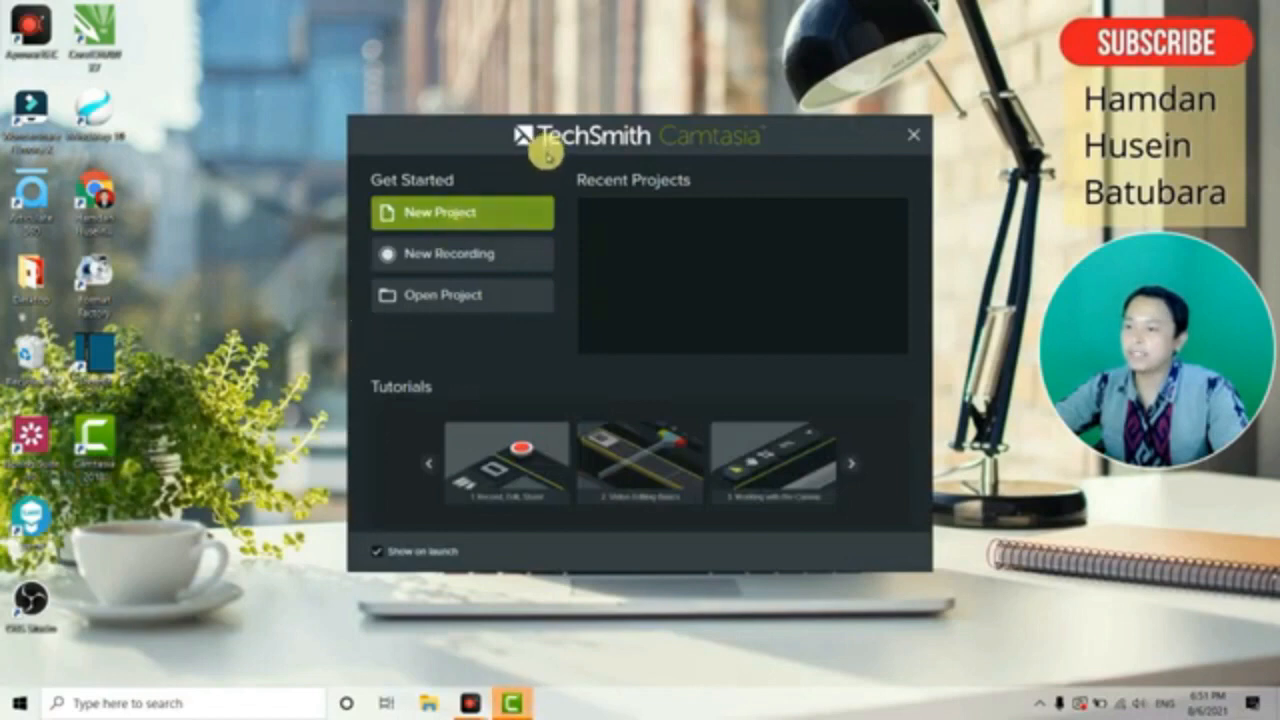
click(444, 261)
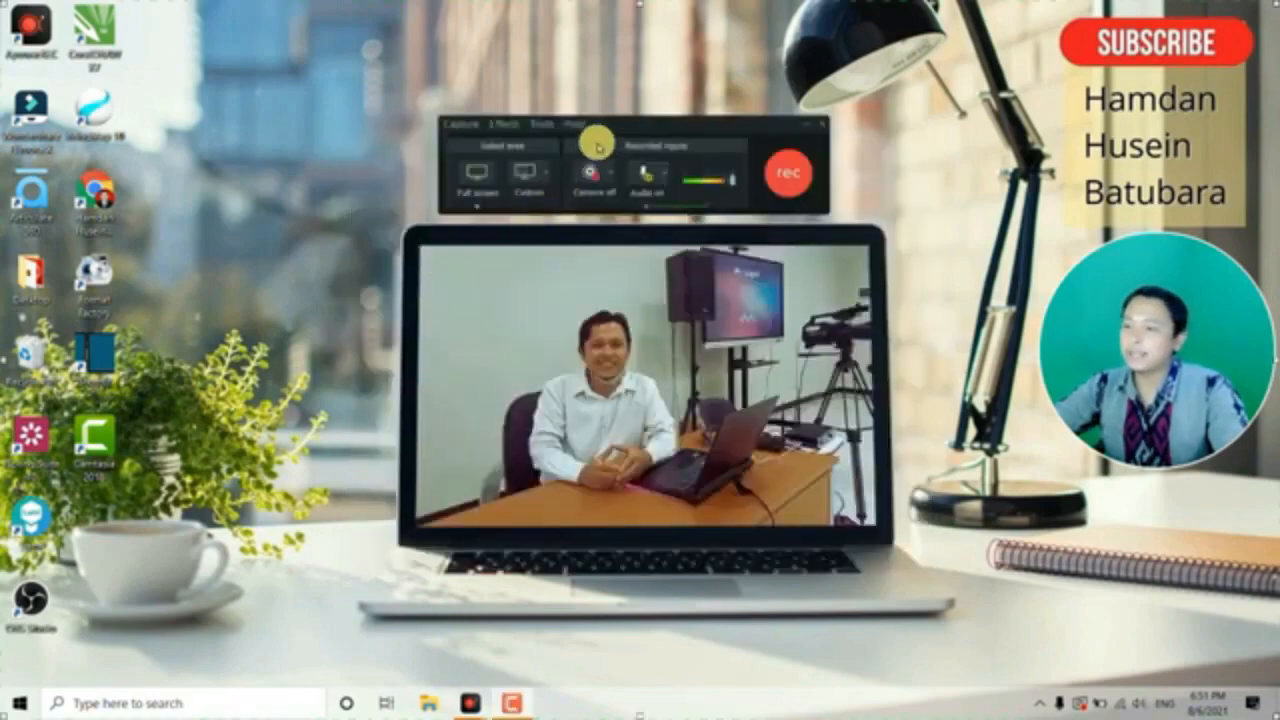
drag(608, 128, 602, 125)
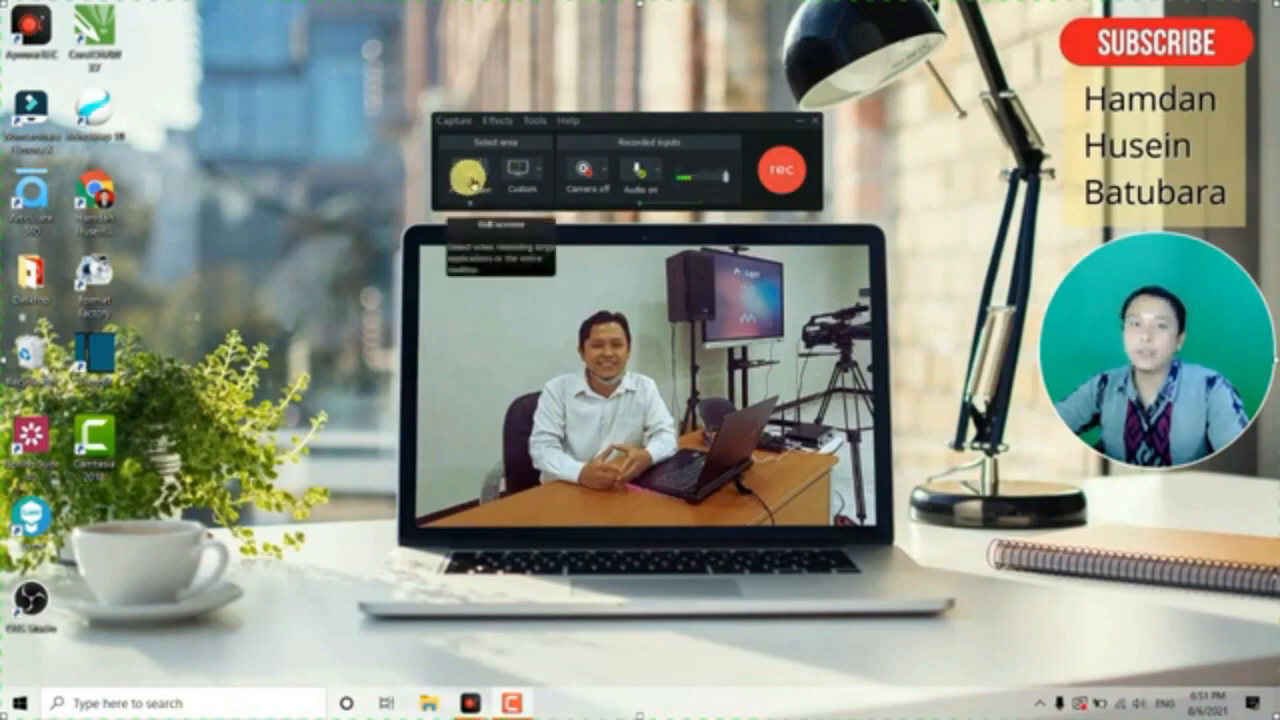
Try a custom recording area stretched over most of the desktop, and return to full-screen capture.
click(530, 176)
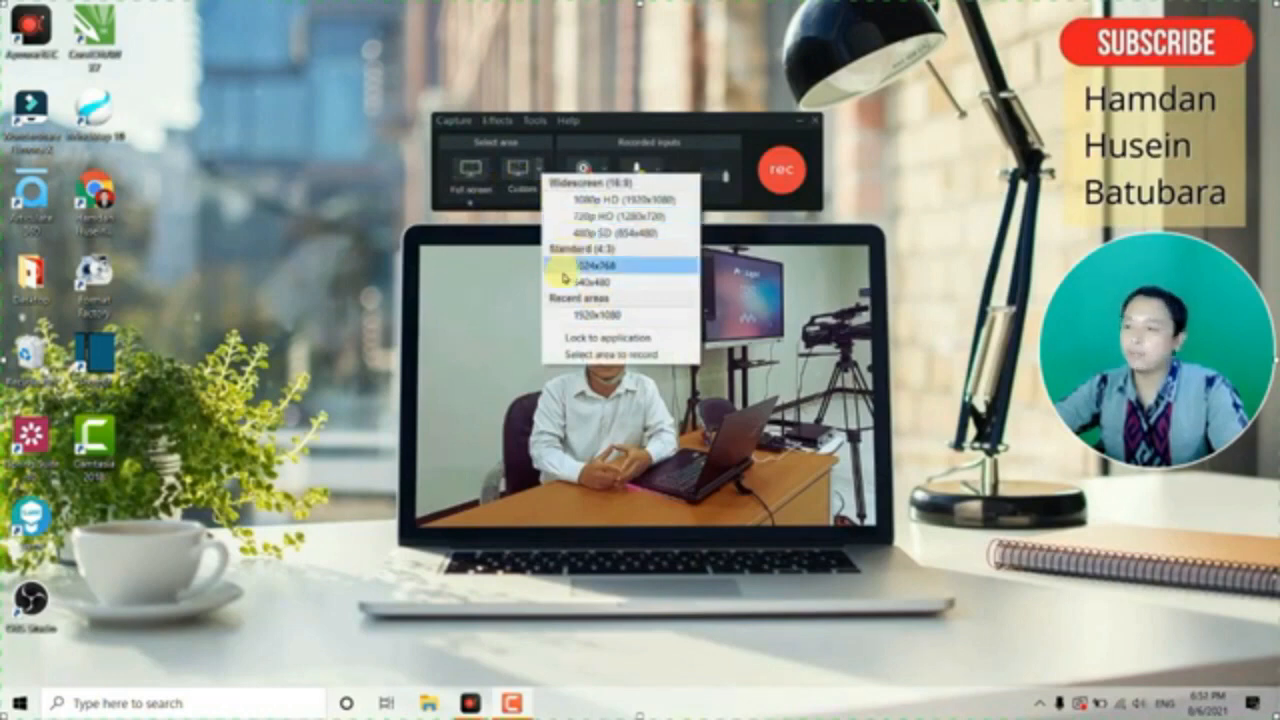
click(520, 167)
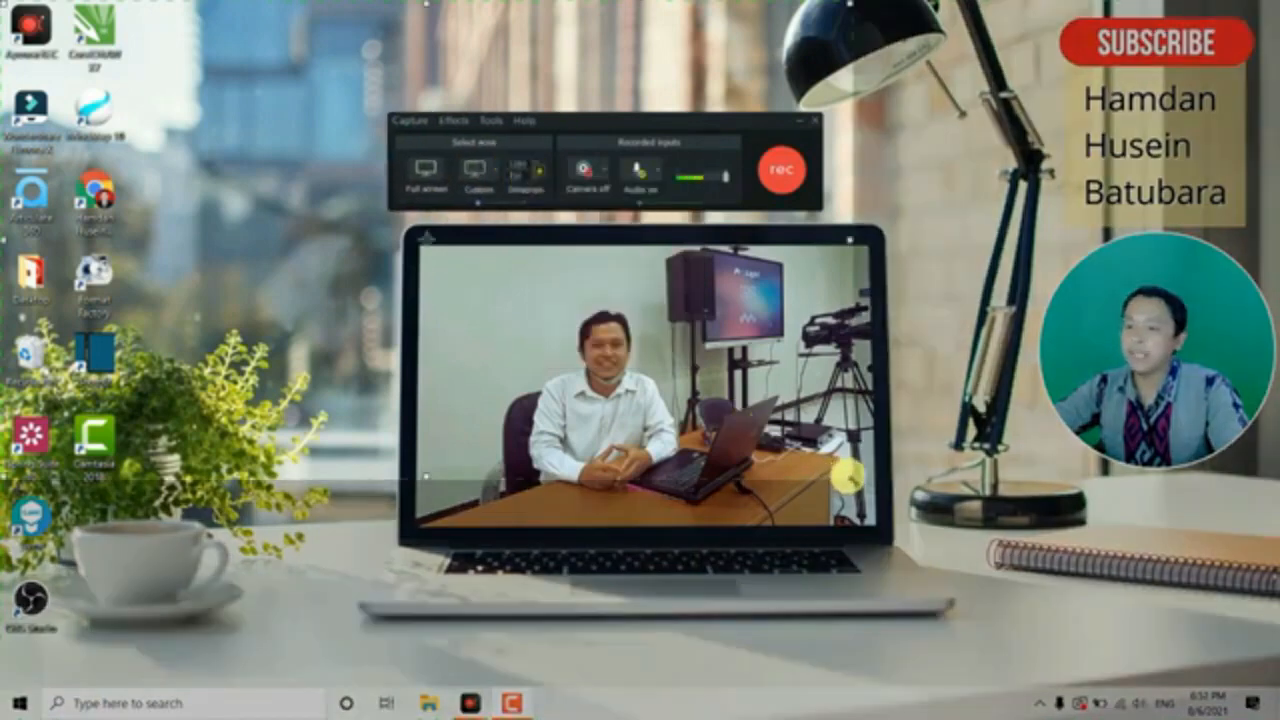
drag(849, 478, 1228, 688)
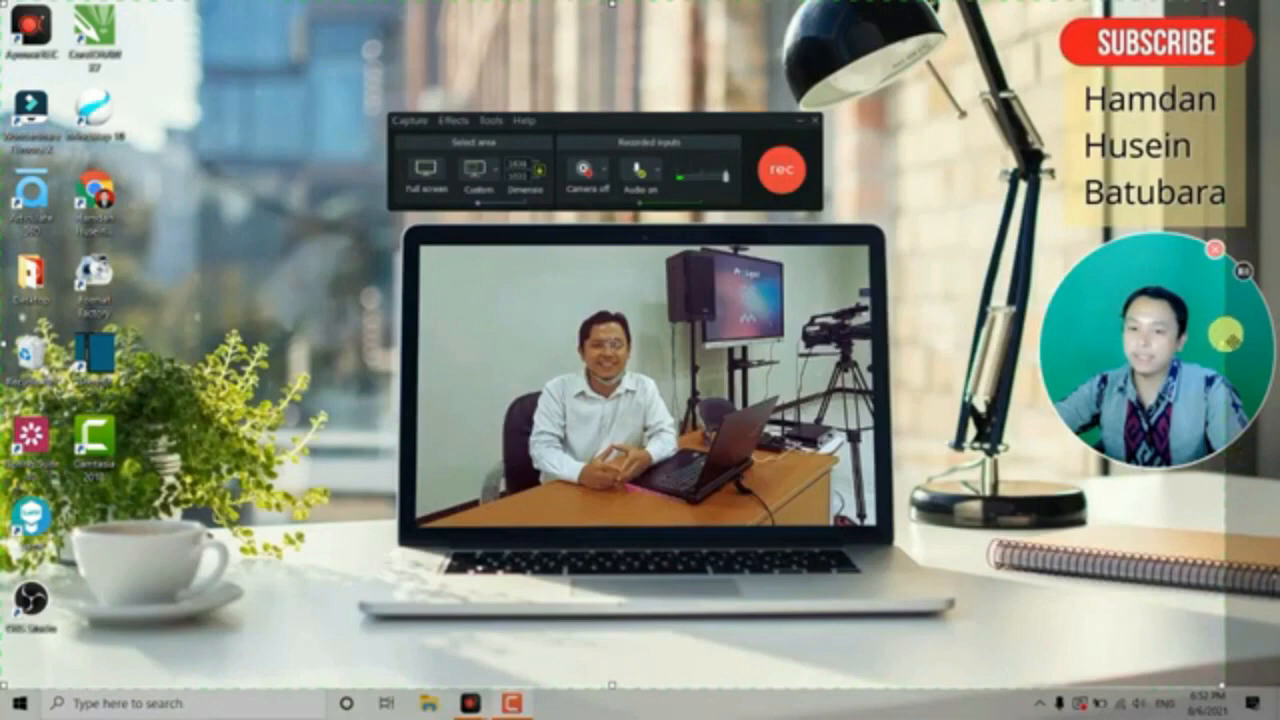
mouse_move(1222, 344)
mouse_down()
mouse_move(1278, 350)
mouse_move(1226, 334)
mouse_up()
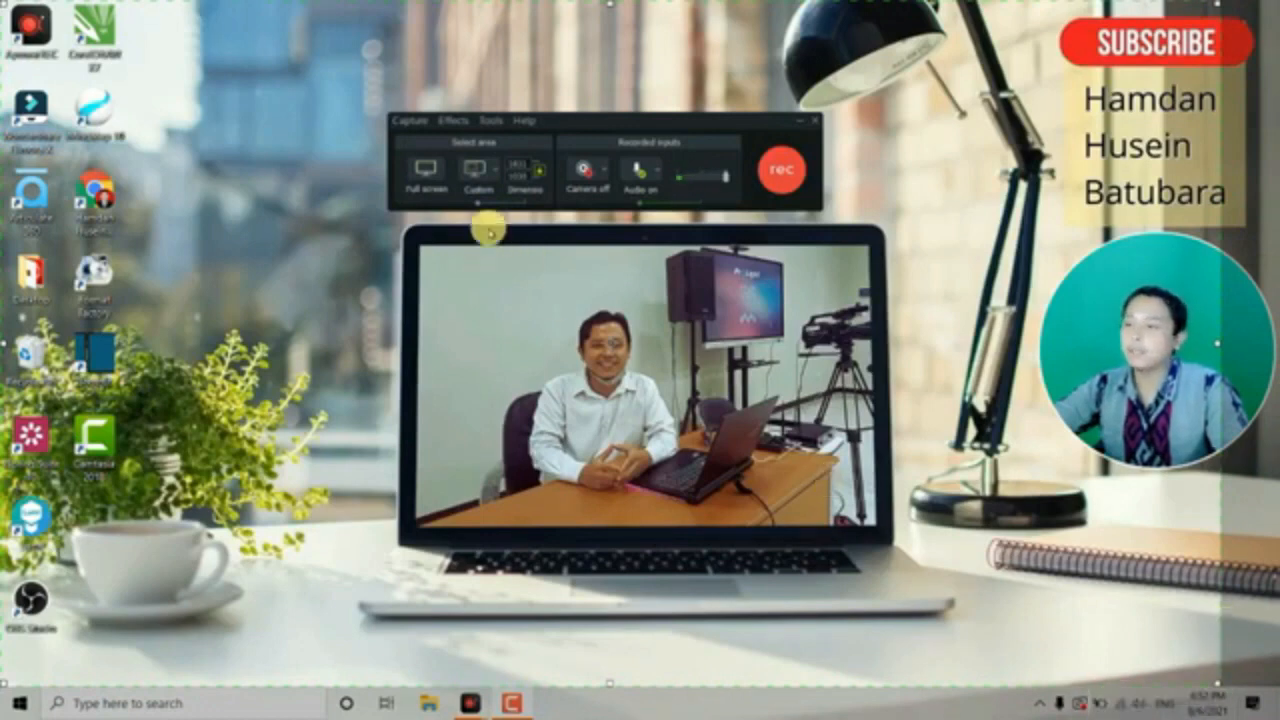
click(441, 175)
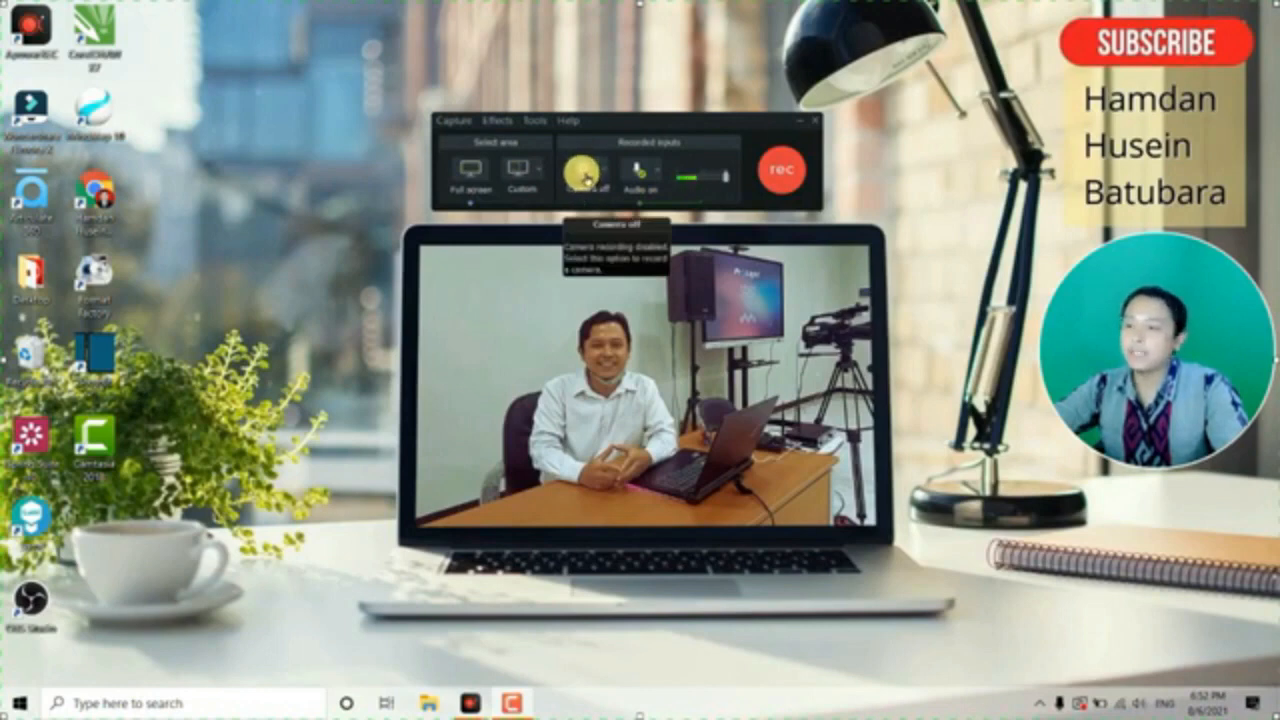
Enable camera recording, toggle audio recording off and back on, and set the audio input volume to maximum.
click(583, 174)
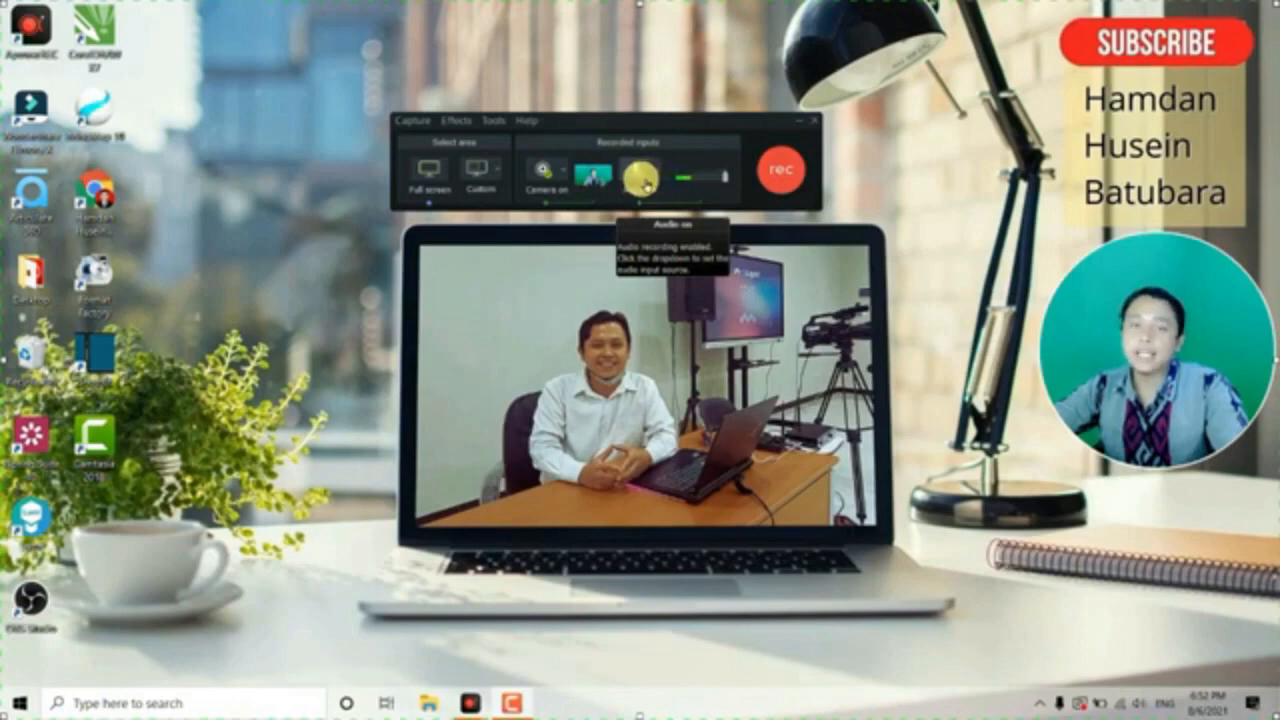
click(640, 180)
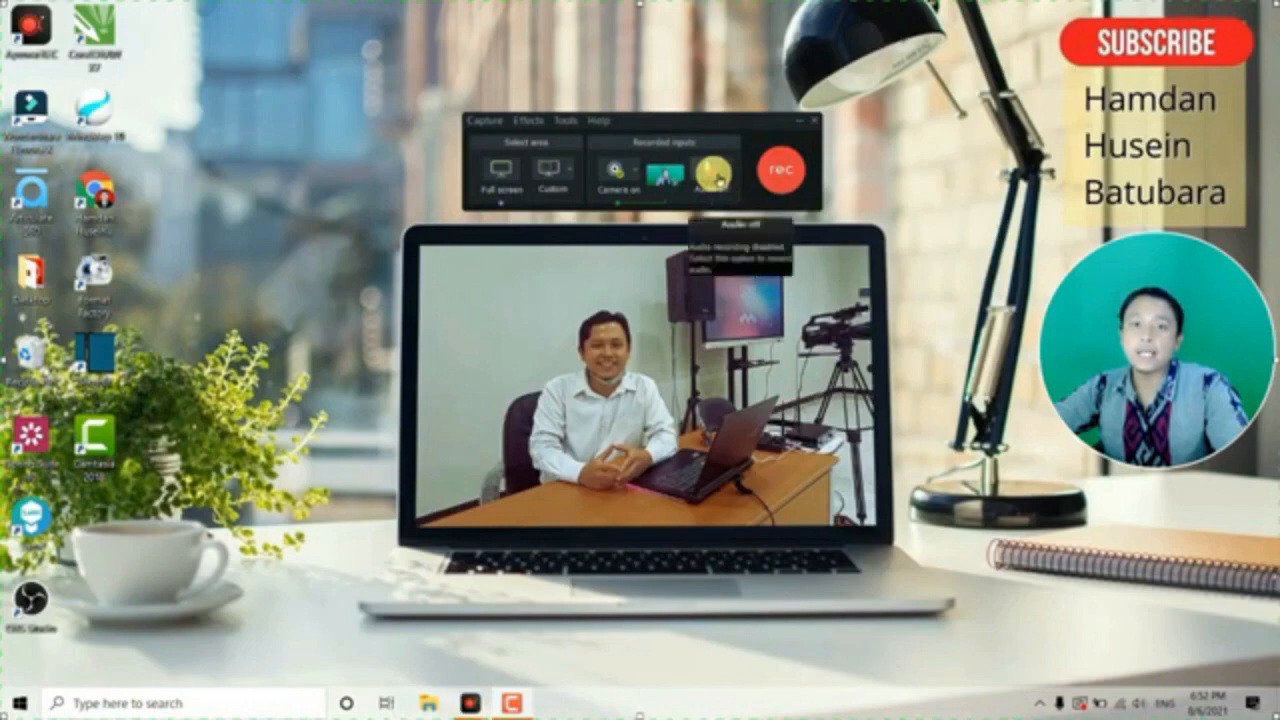
click(708, 178)
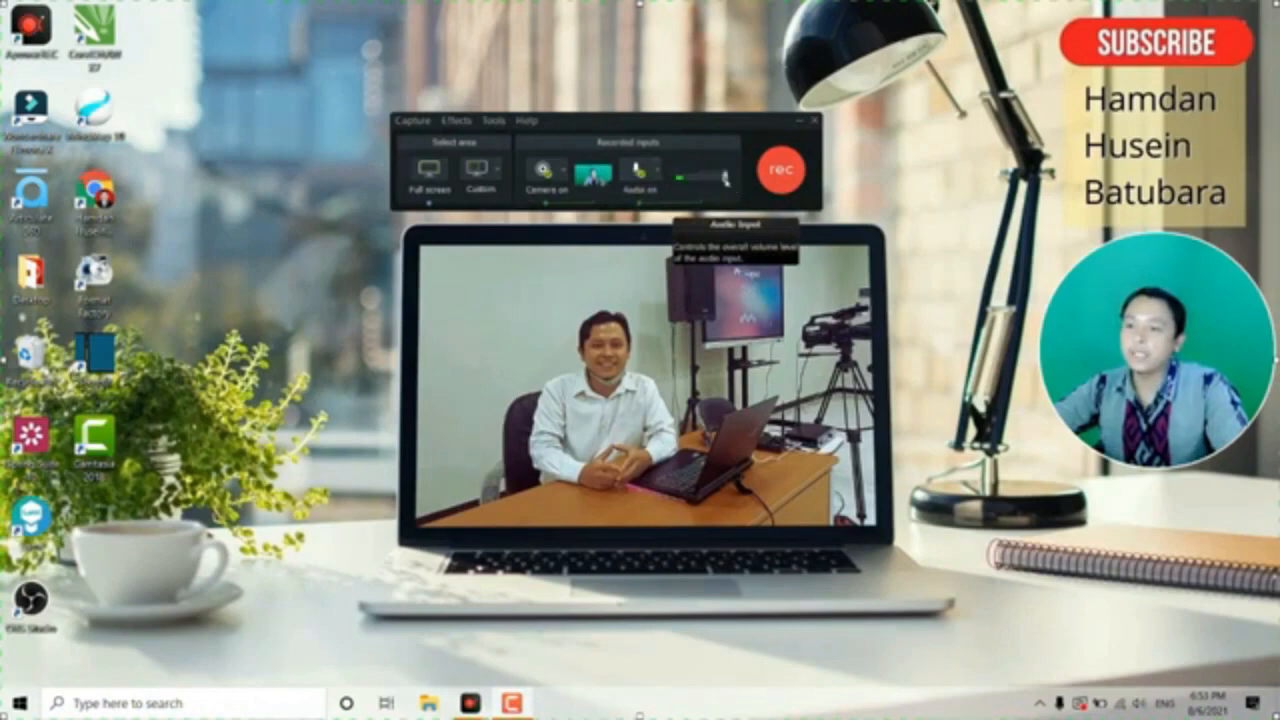
drag(726, 179, 704, 179)
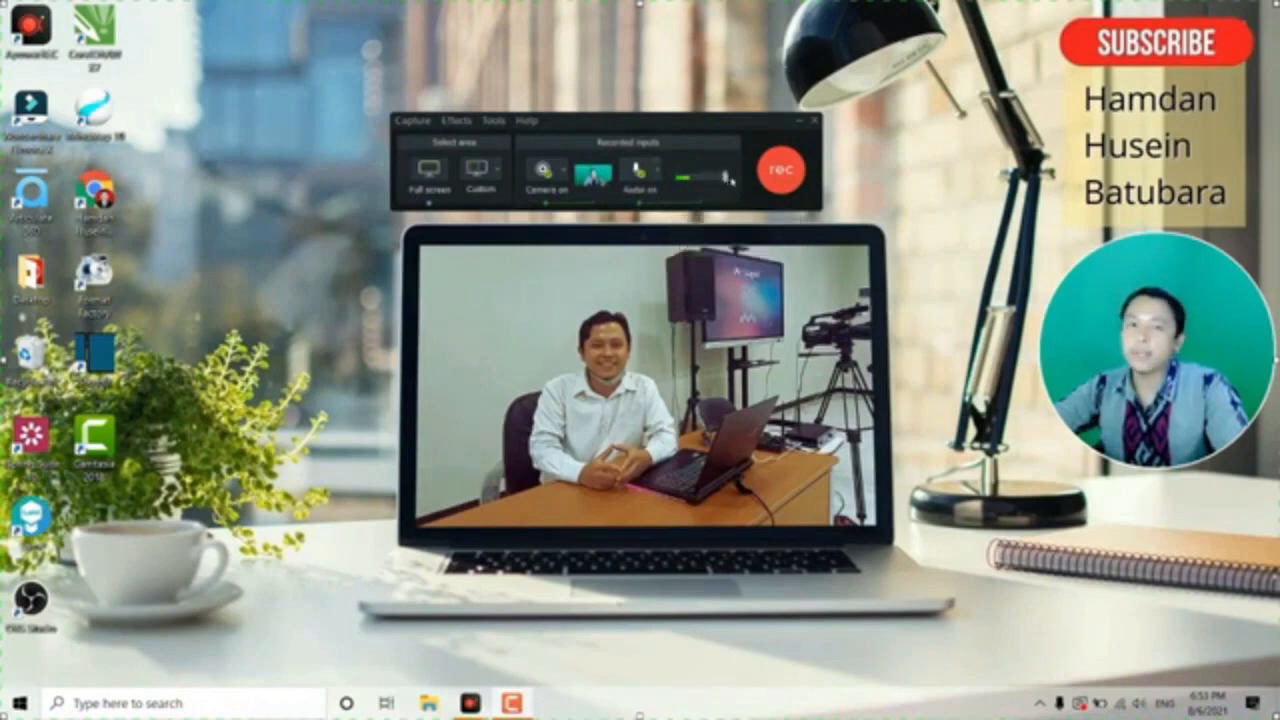
click(727, 178)
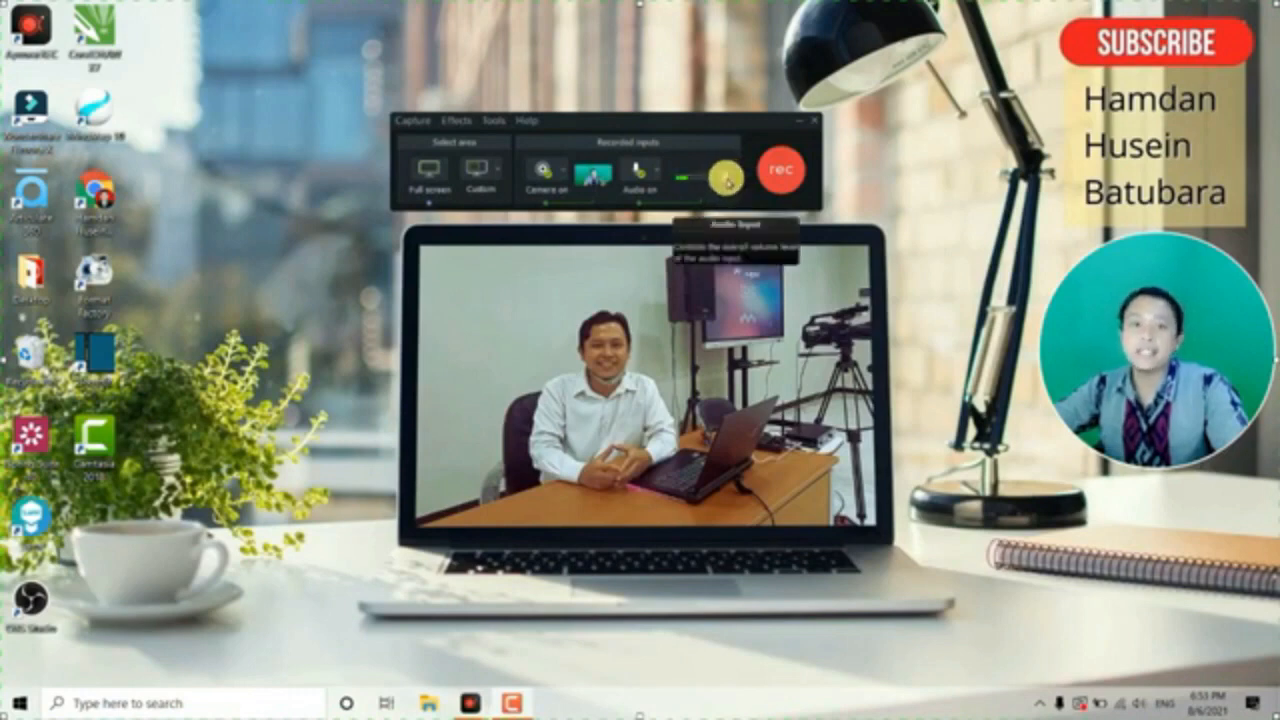
click(727, 178)
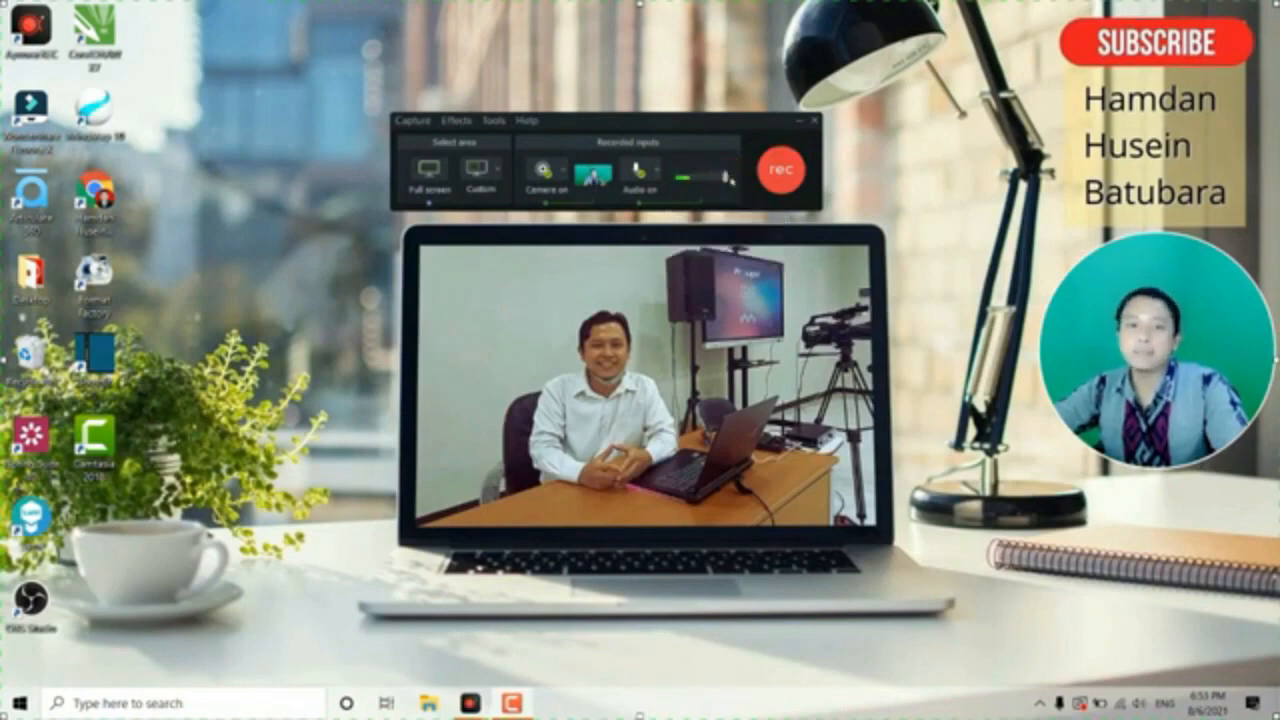
click(728, 178)
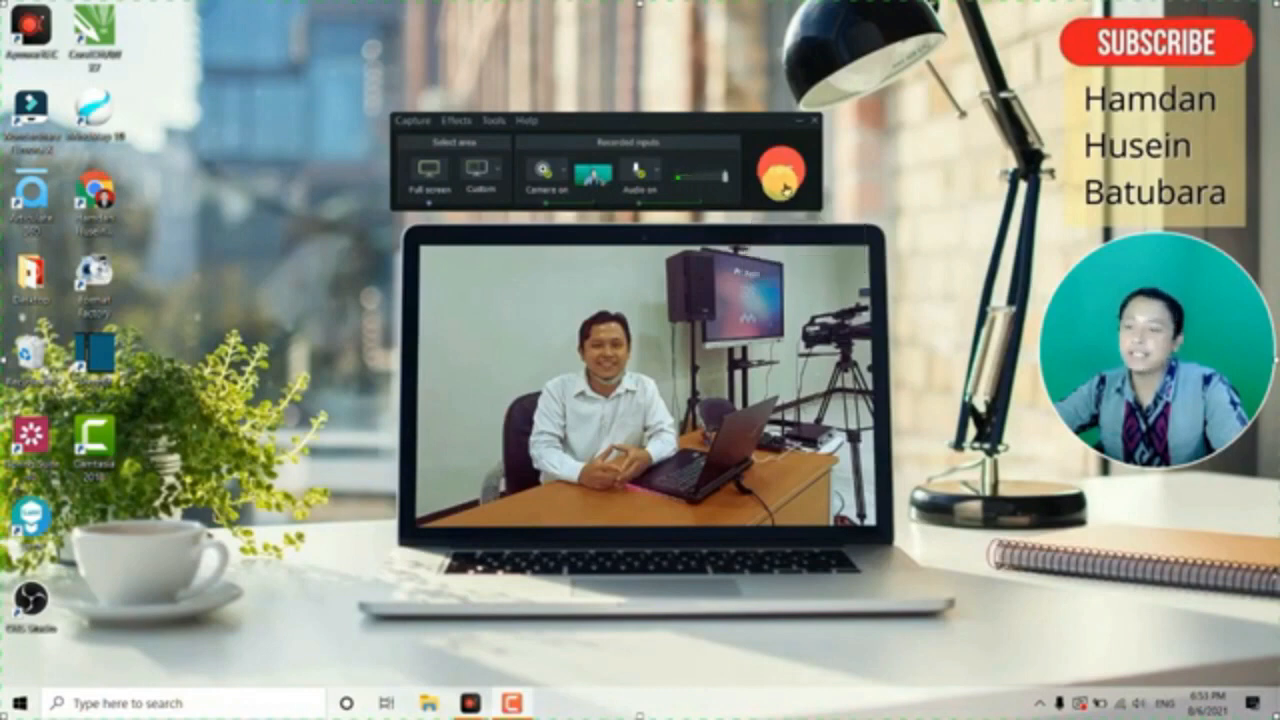
Start the recording and capture a demonstration of maximizing and closing a File Explorer window.
click(784, 187)
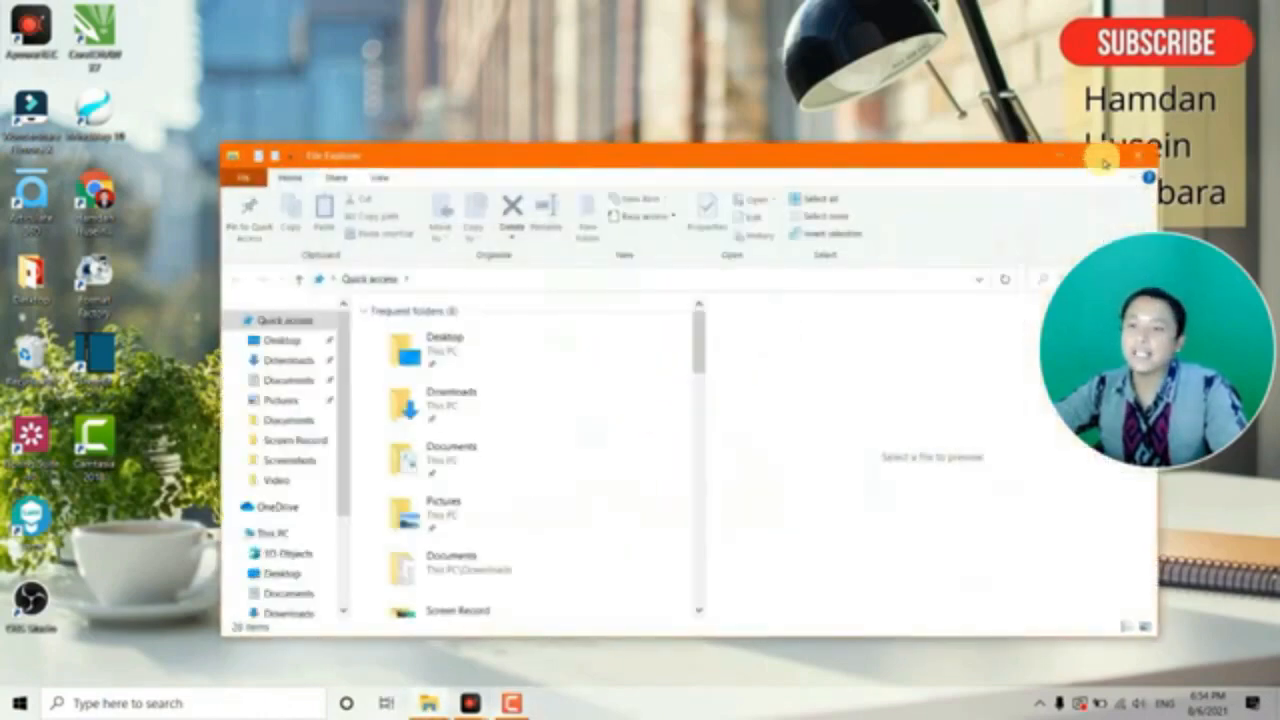
click(1100, 156)
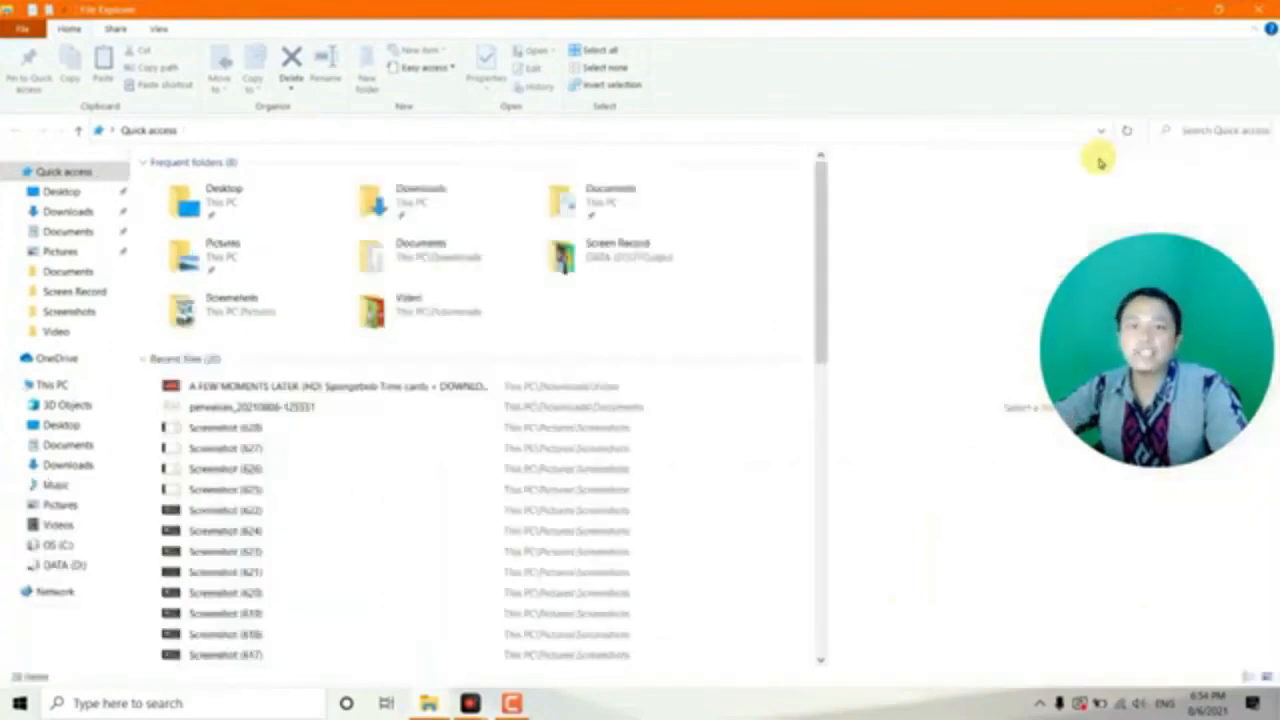
mouse_move(1159, 308)
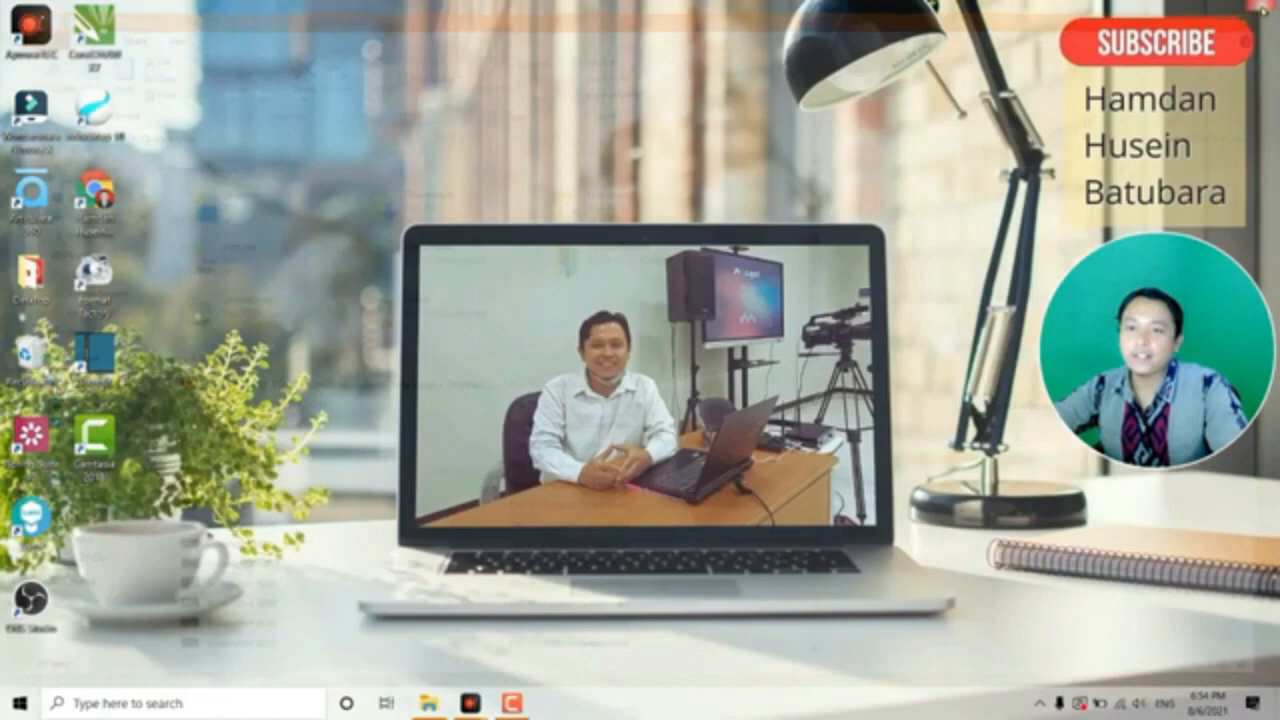
click(1258, 9)
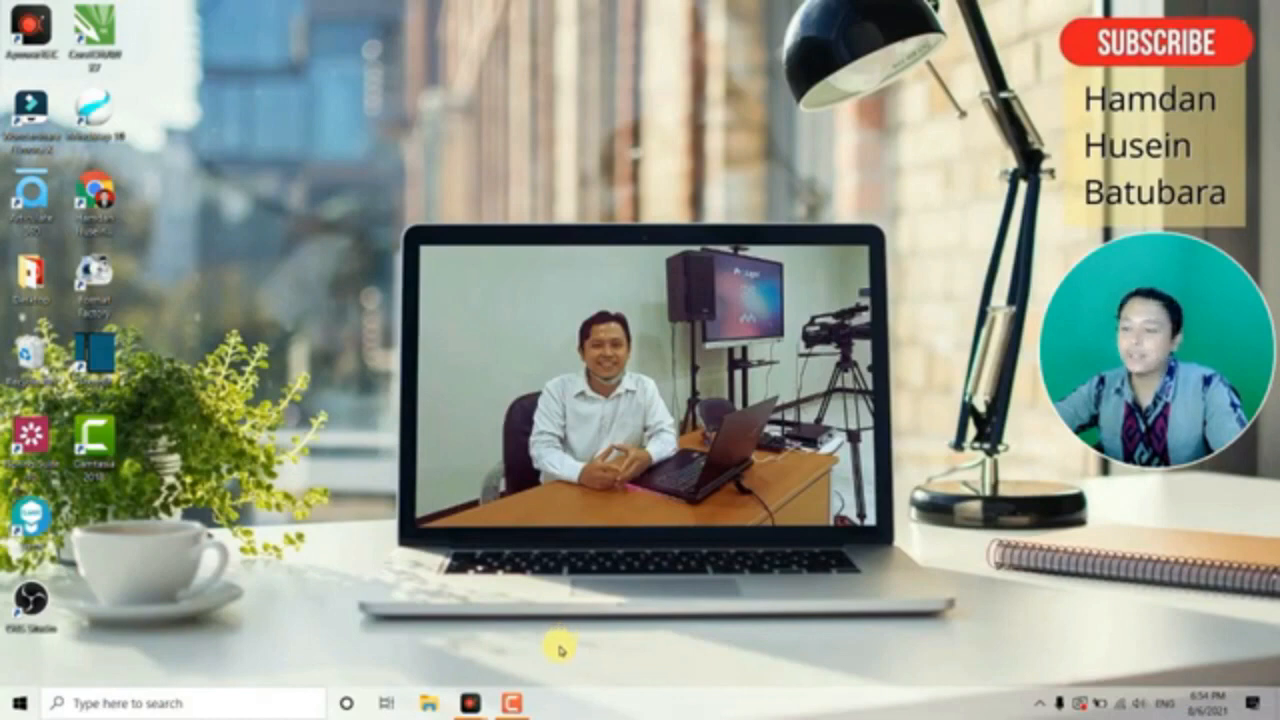
Bring back the Camtasia recorder and stop the recording.
mouse_move(514, 706)
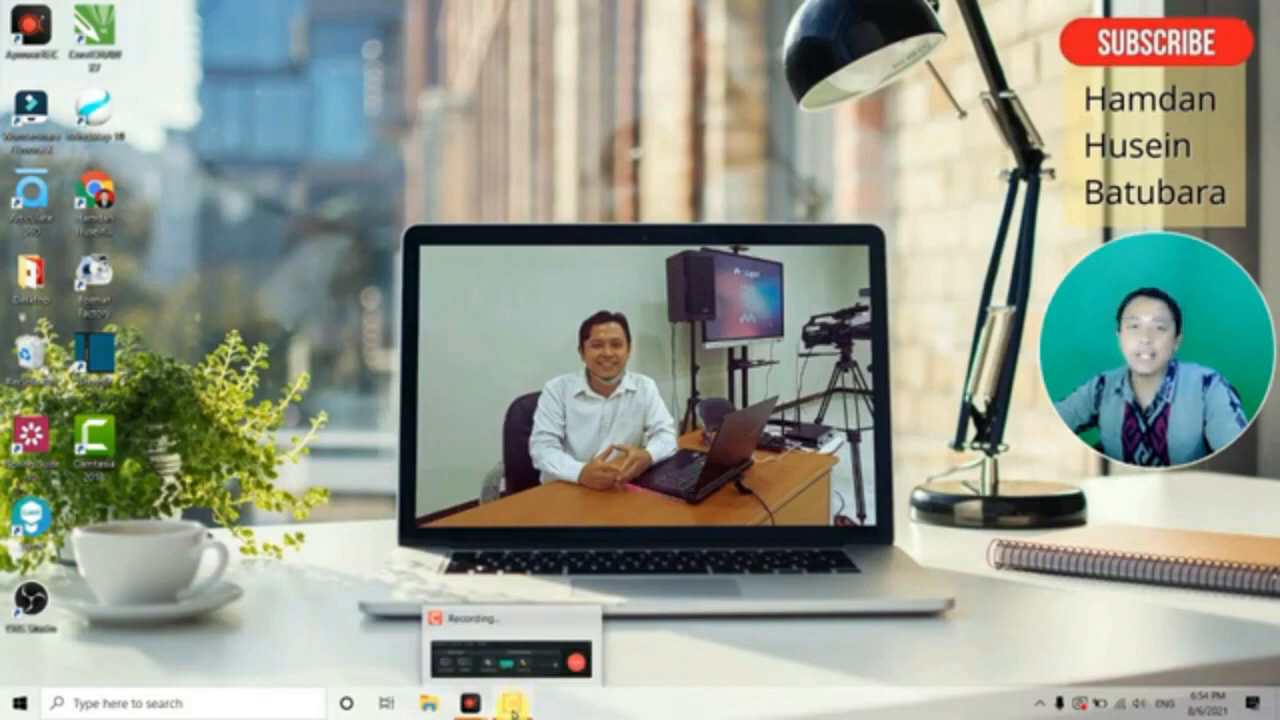
click(512, 706)
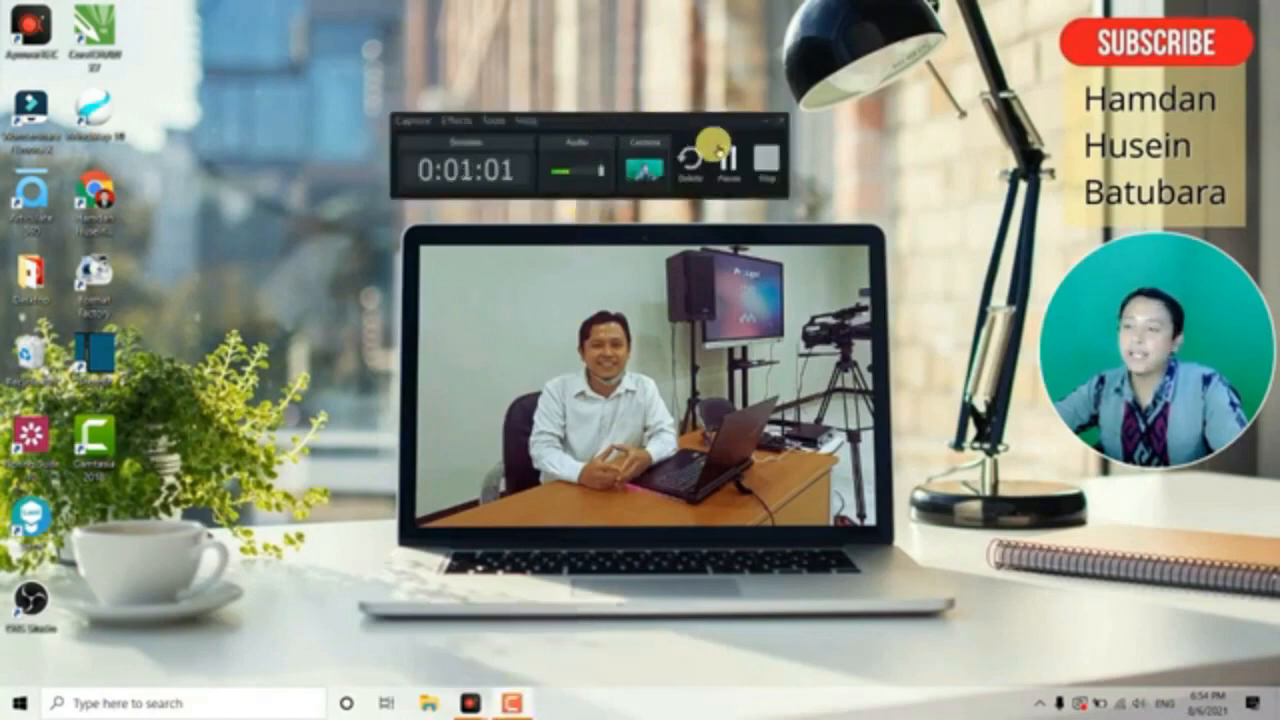
click(770, 170)
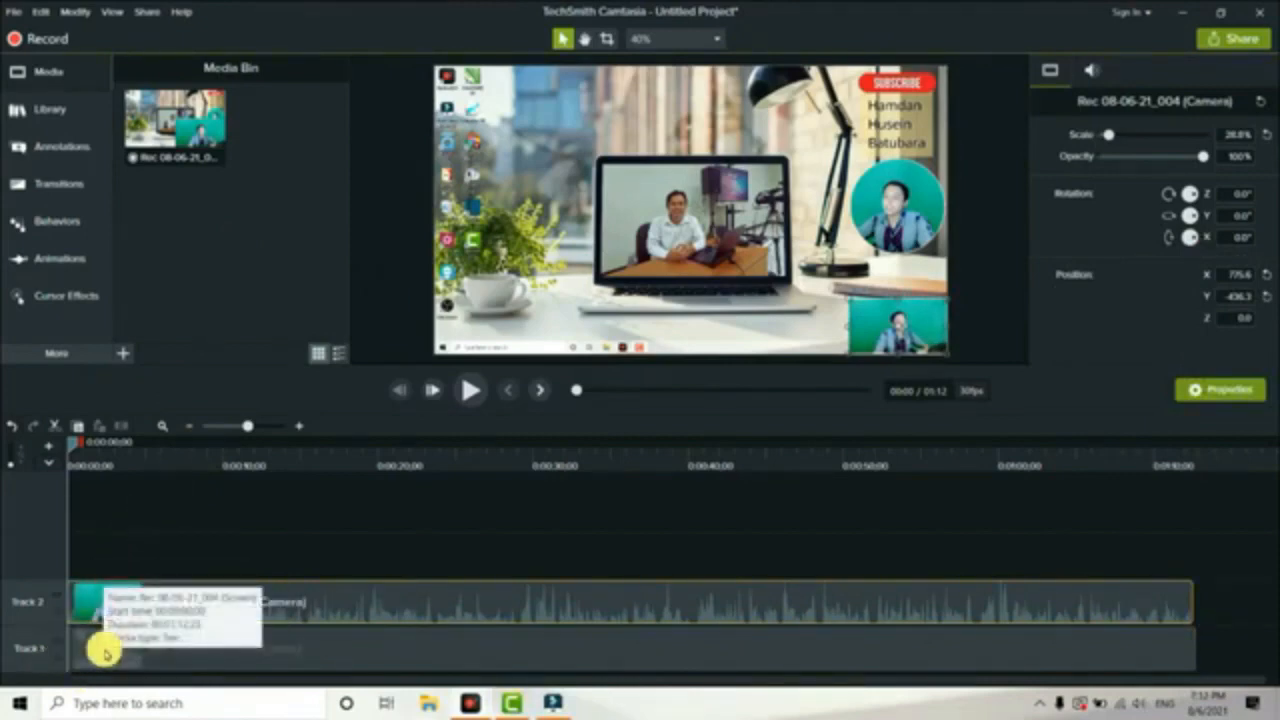
Check the screen clip on Track 1, and slightly enlarge the Track 2 camera overlay on the canvas.
click(105, 652)
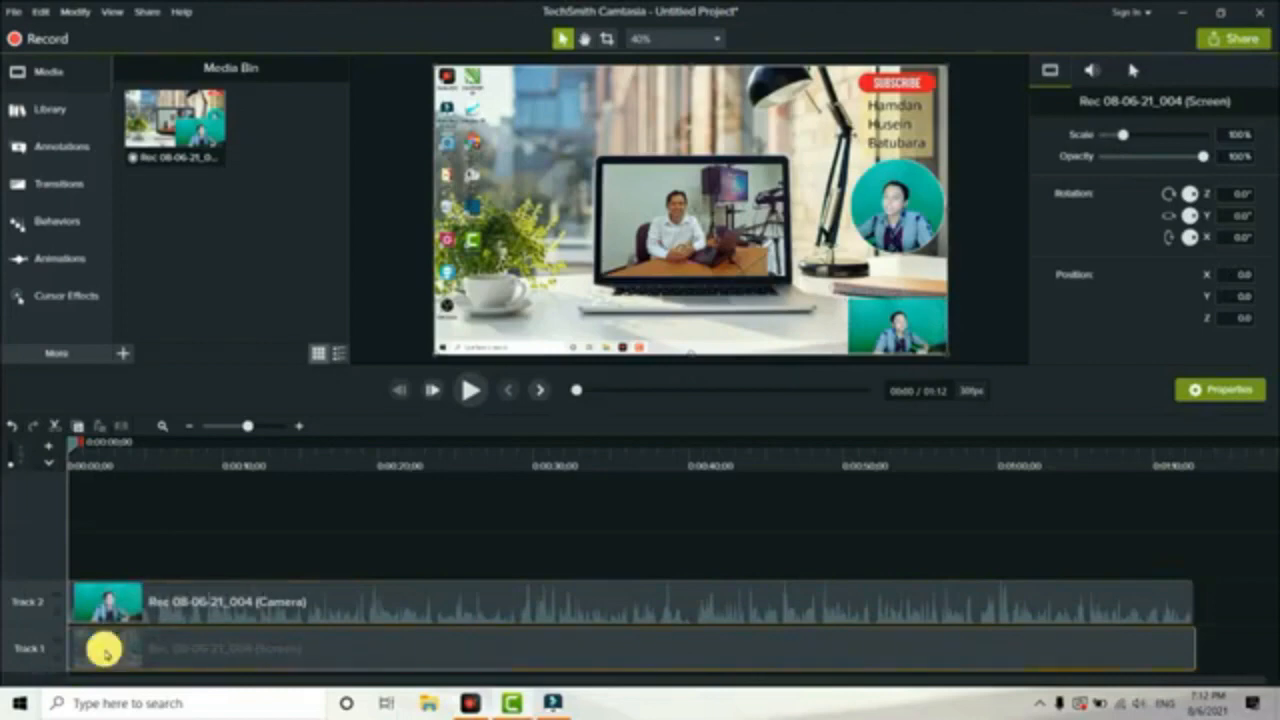
click(90, 604)
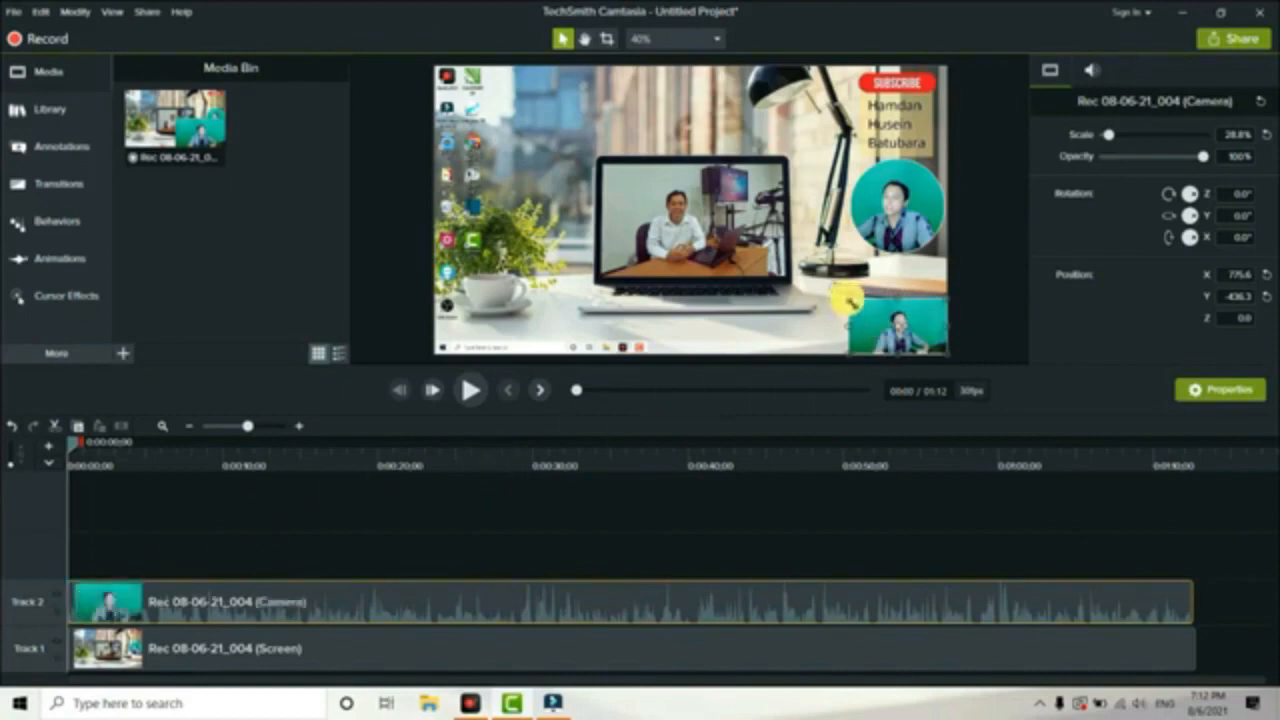
mouse_move(847, 298)
mouse_down()
mouse_move(508, 106)
mouse_move(836, 290)
mouse_up()
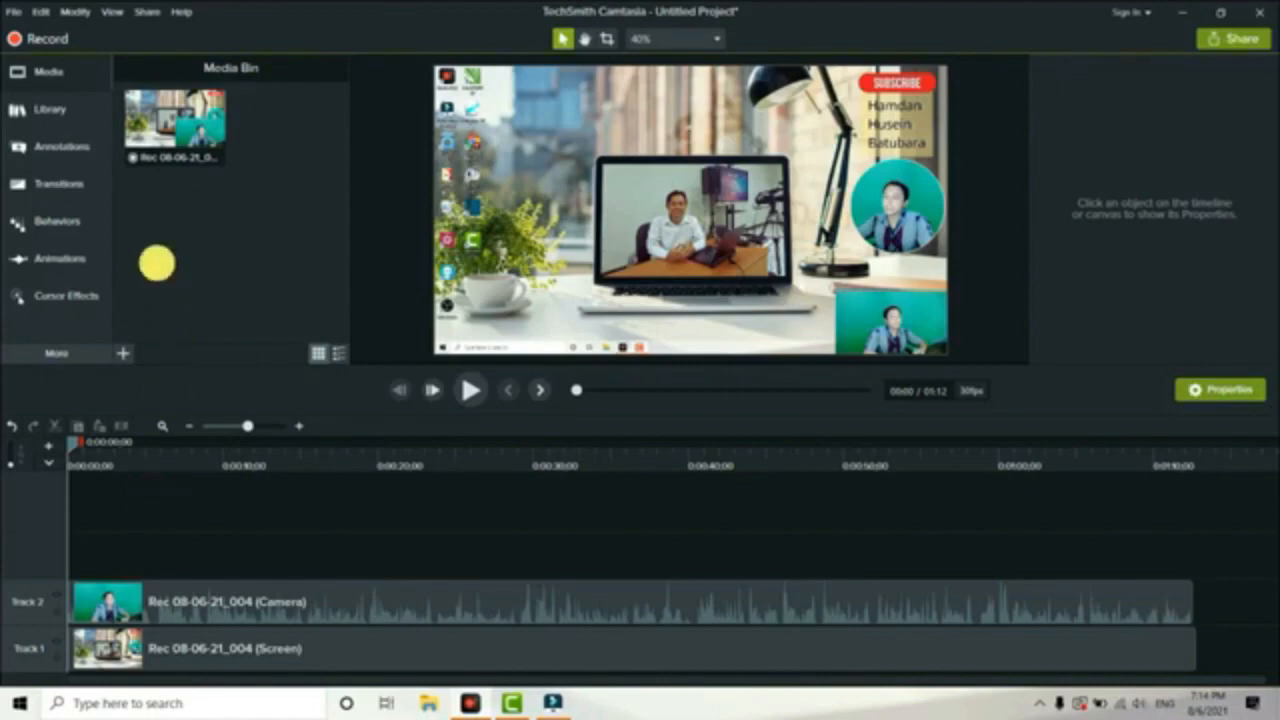
Import the music file Pop Goes The Weasel - The Green Orbs from Downloads > Music into the Media Bin.
click(53, 73)
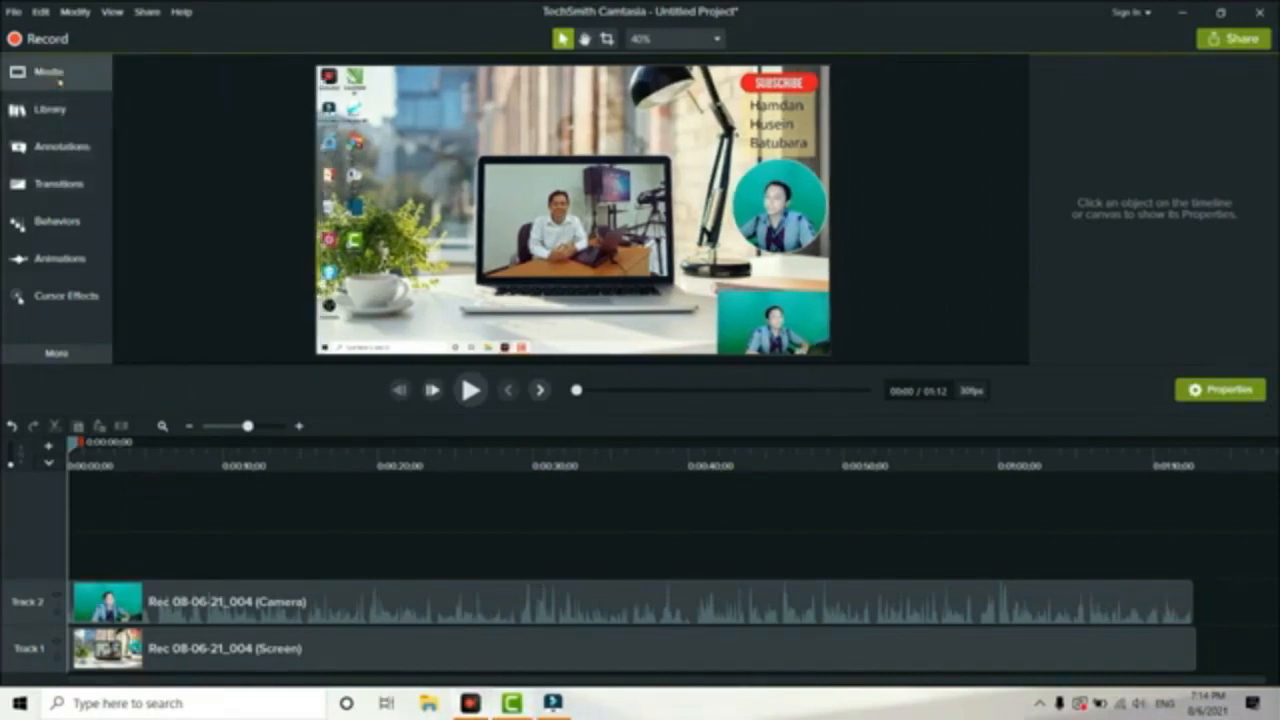
click(54, 76)
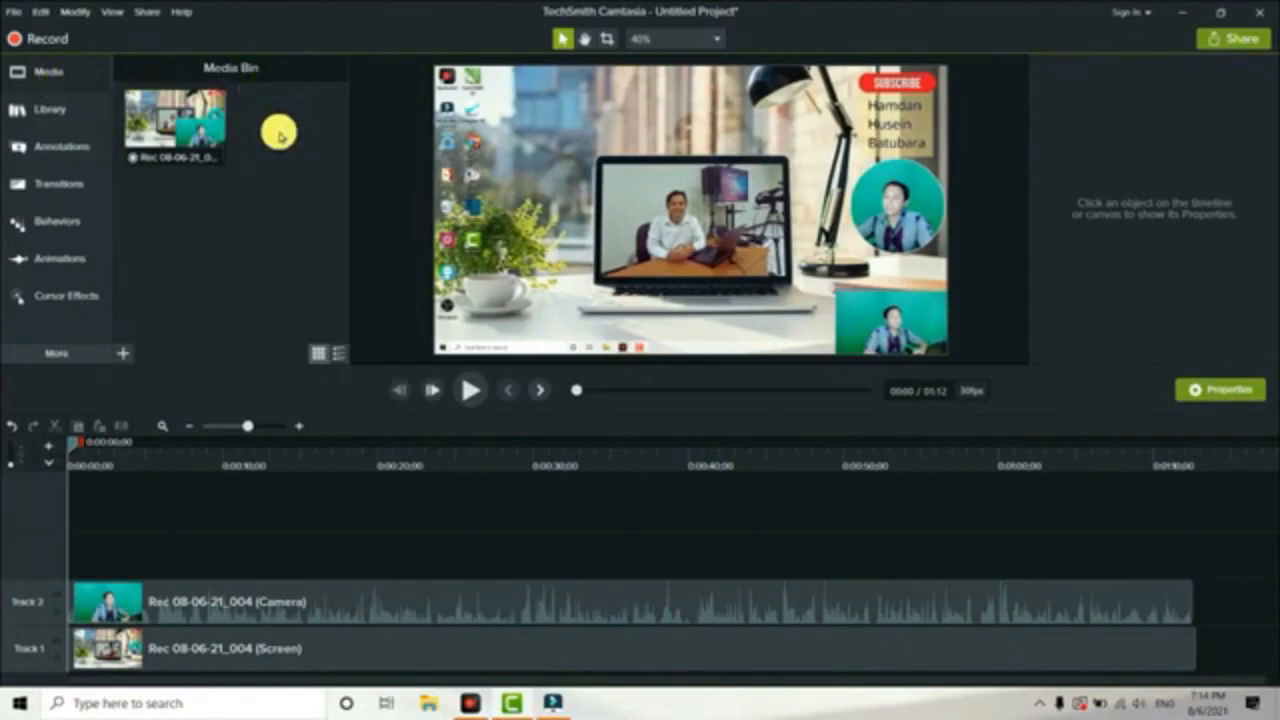
right_click(280, 135)
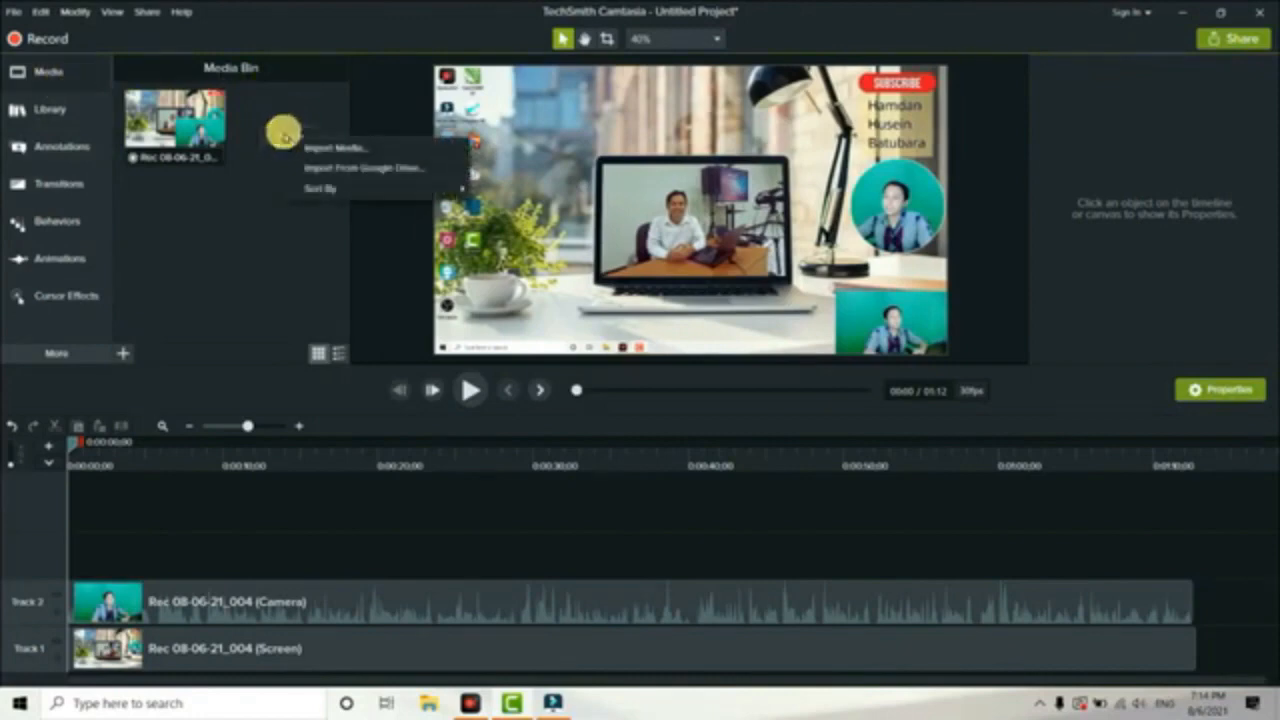
click(333, 150)
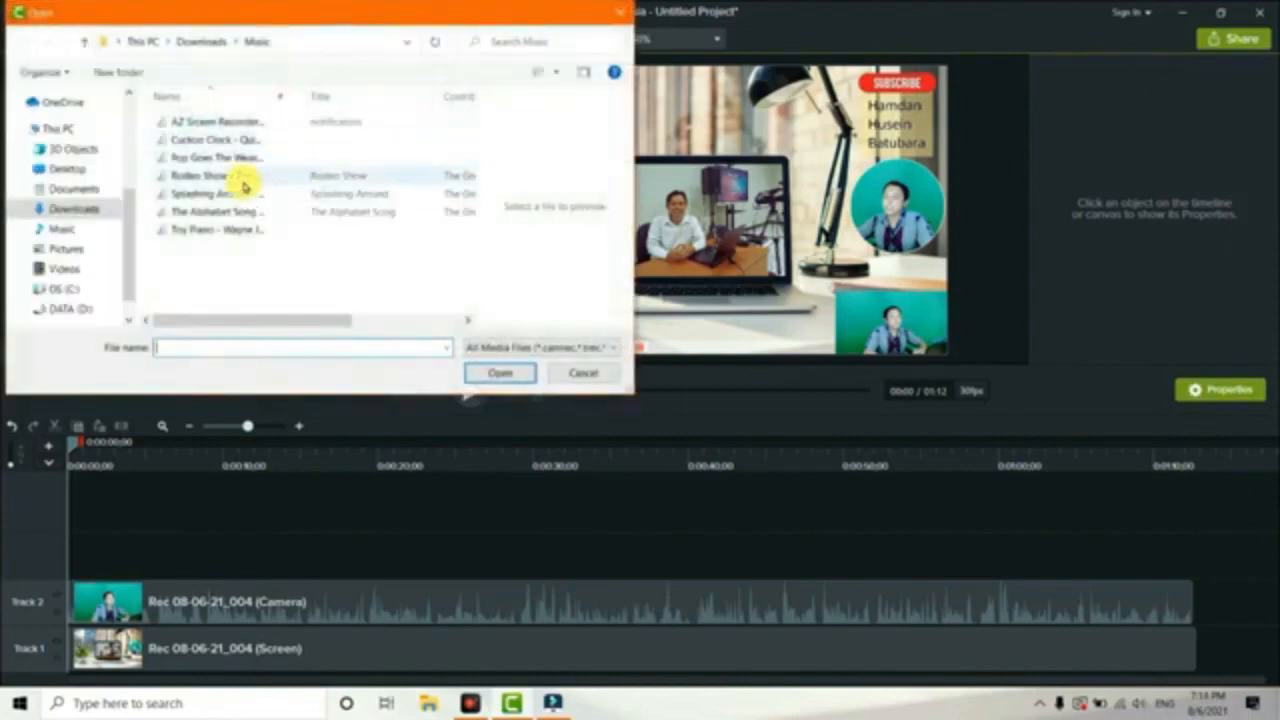
click(206, 158)
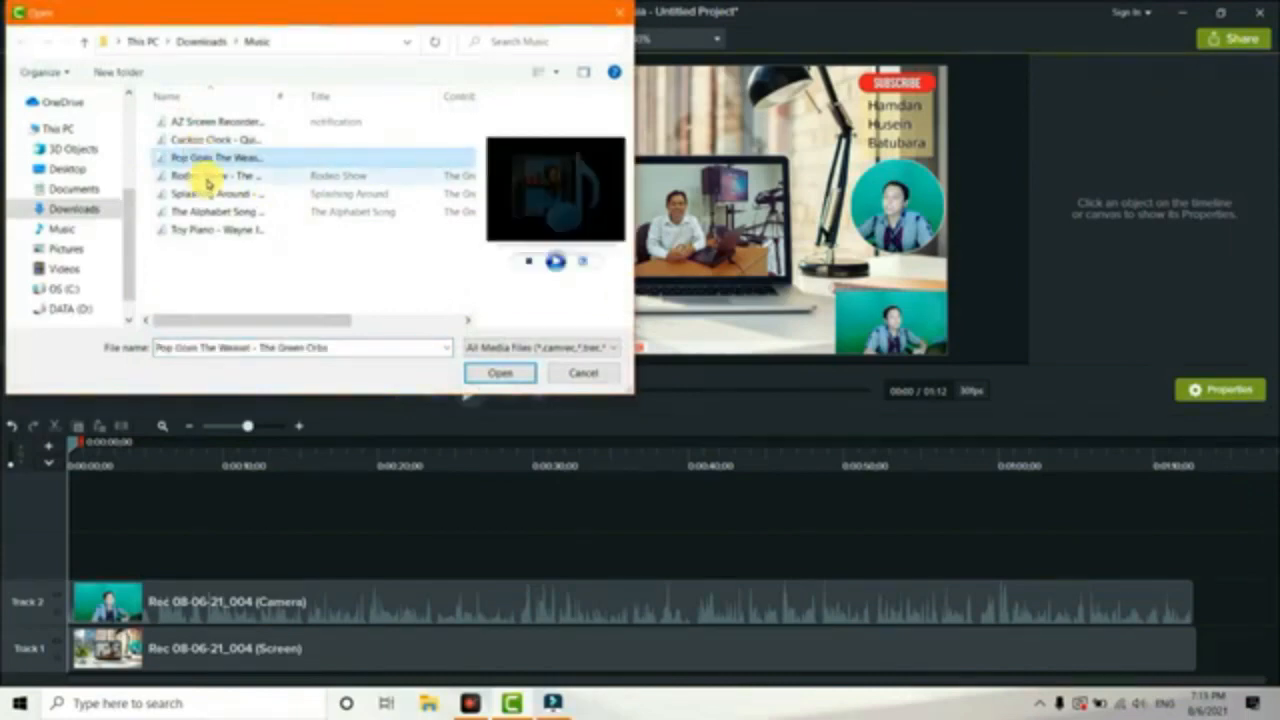
click(207, 180)
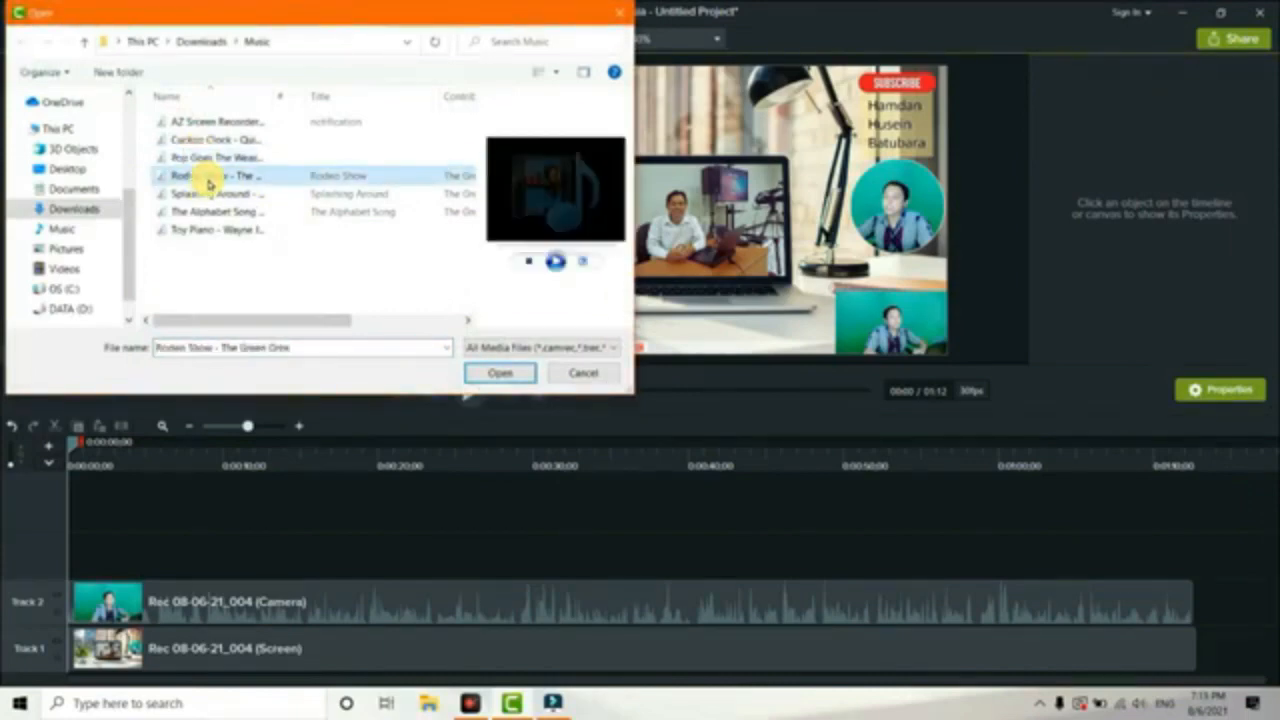
click(208, 161)
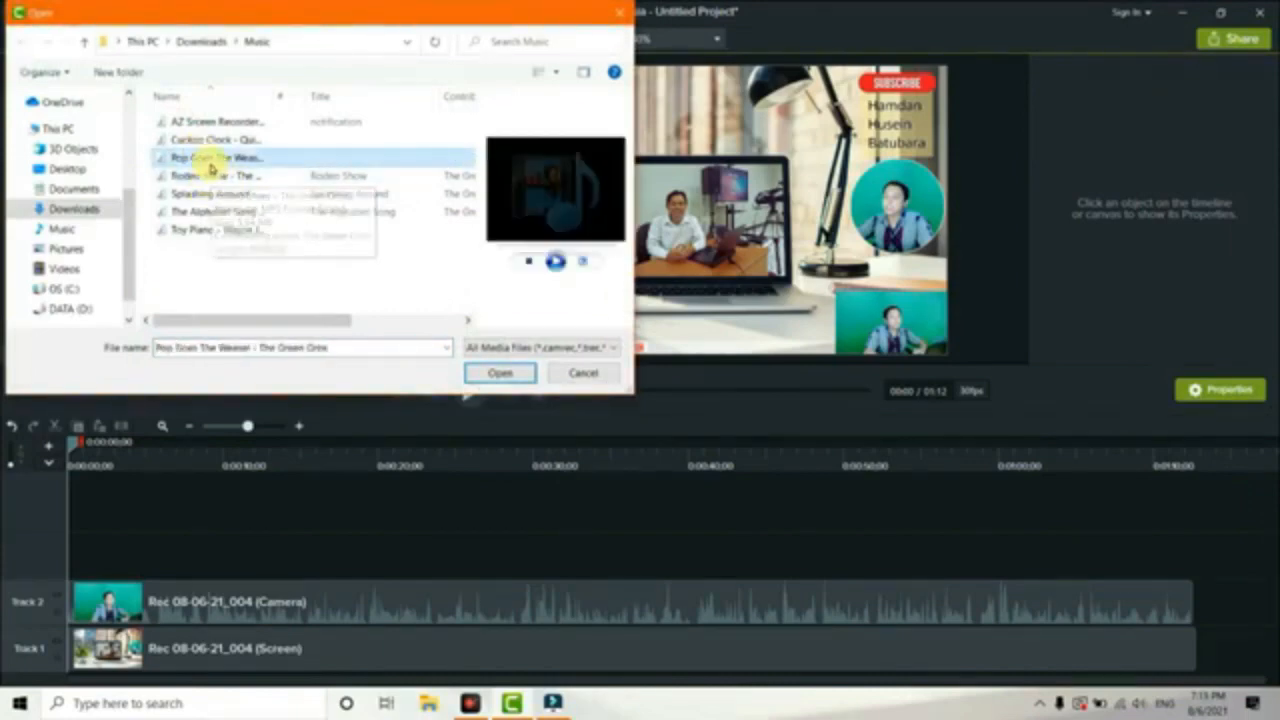
click(487, 376)
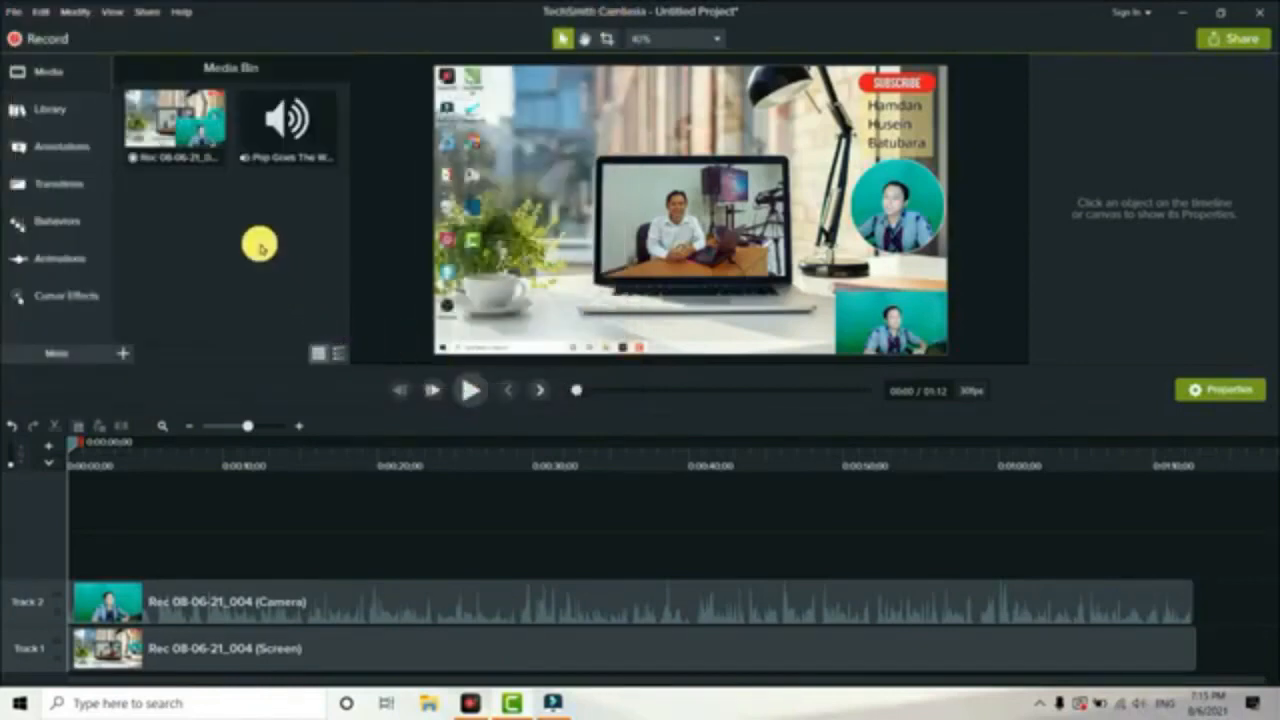
Import Background and video_20210805_140932 together from the Edit Chroma Key dan Motion Tracking folder in Videos into the Media Bin.
right_click(259, 246)
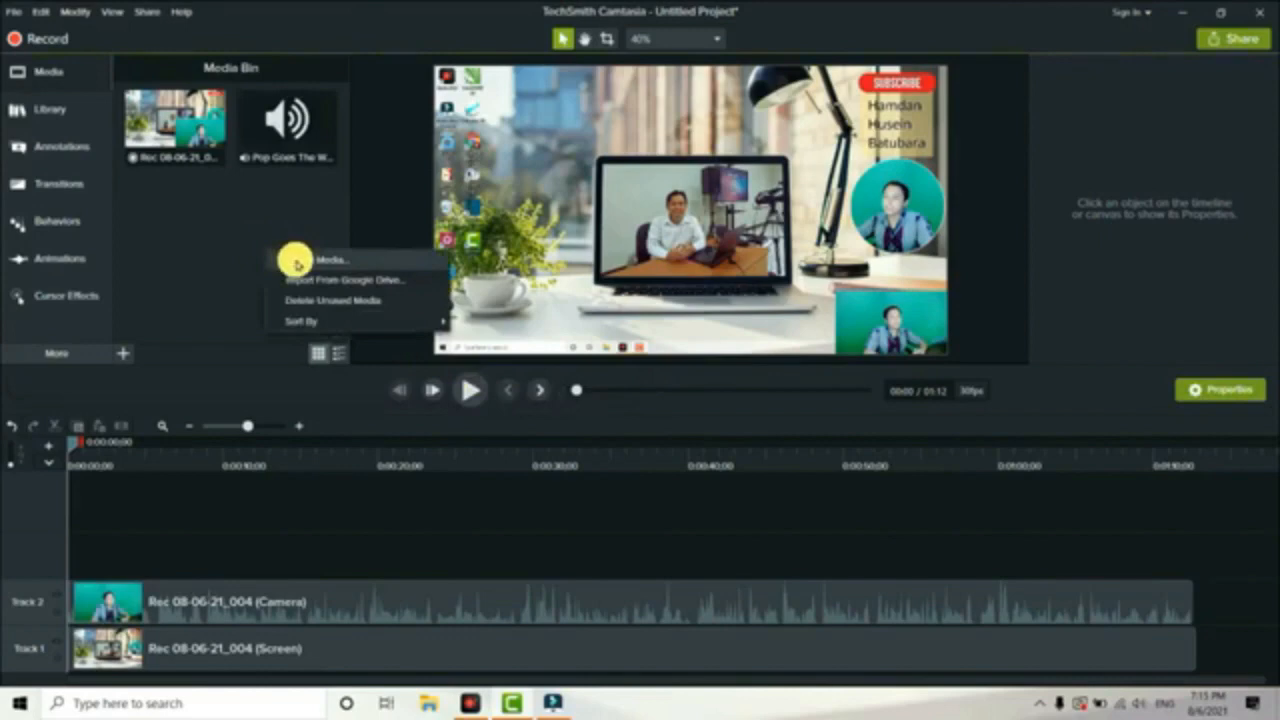
click(297, 260)
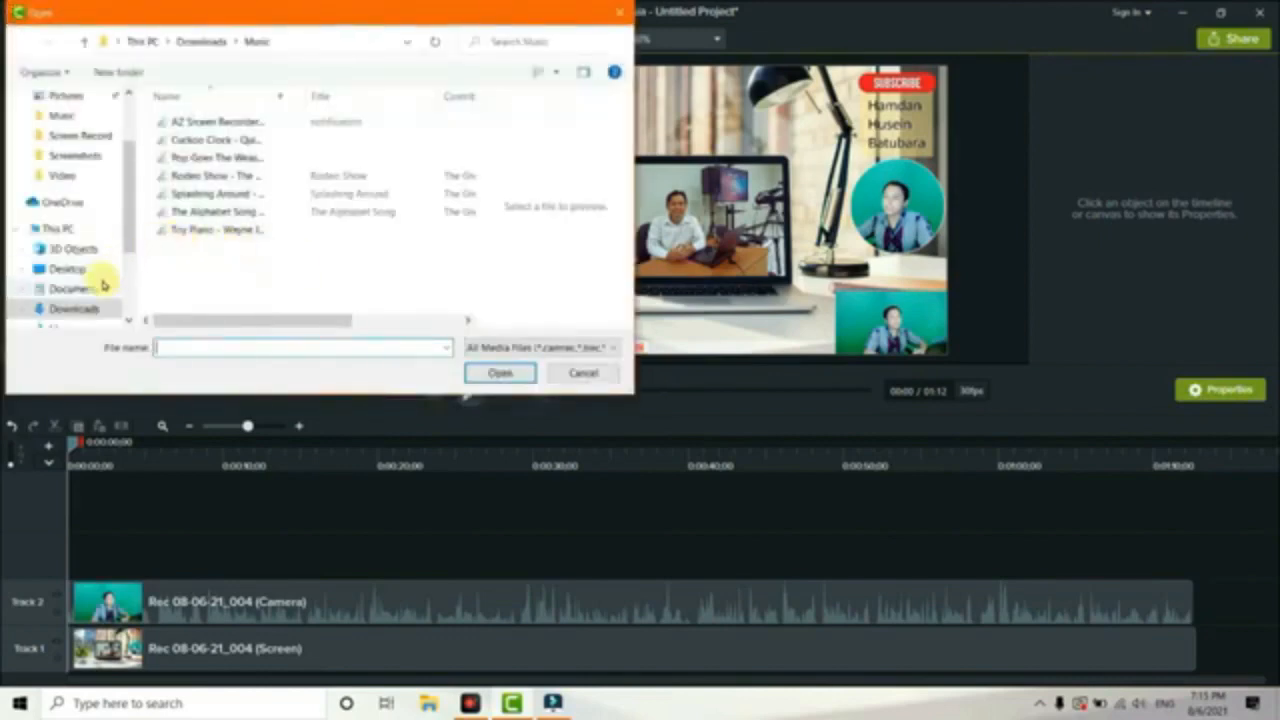
scroll(125, 240, down, 2)
click(66, 288)
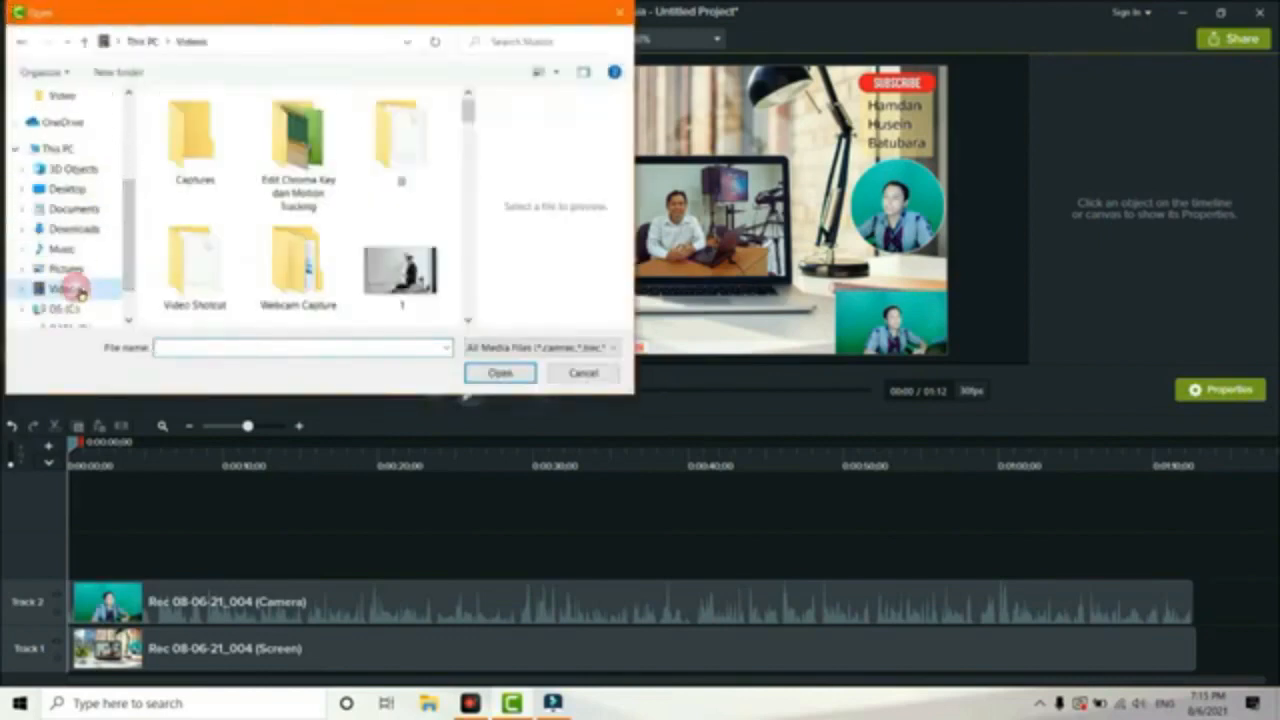
double_click(297, 150)
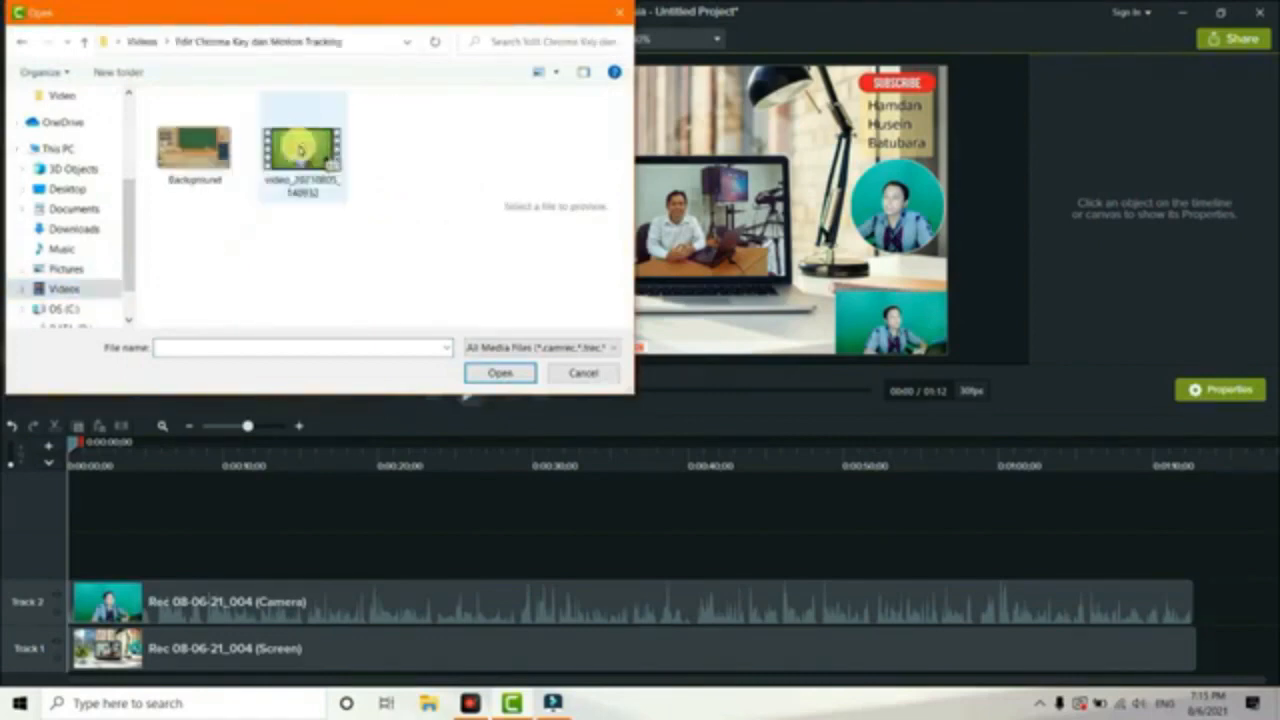
click(215, 162)
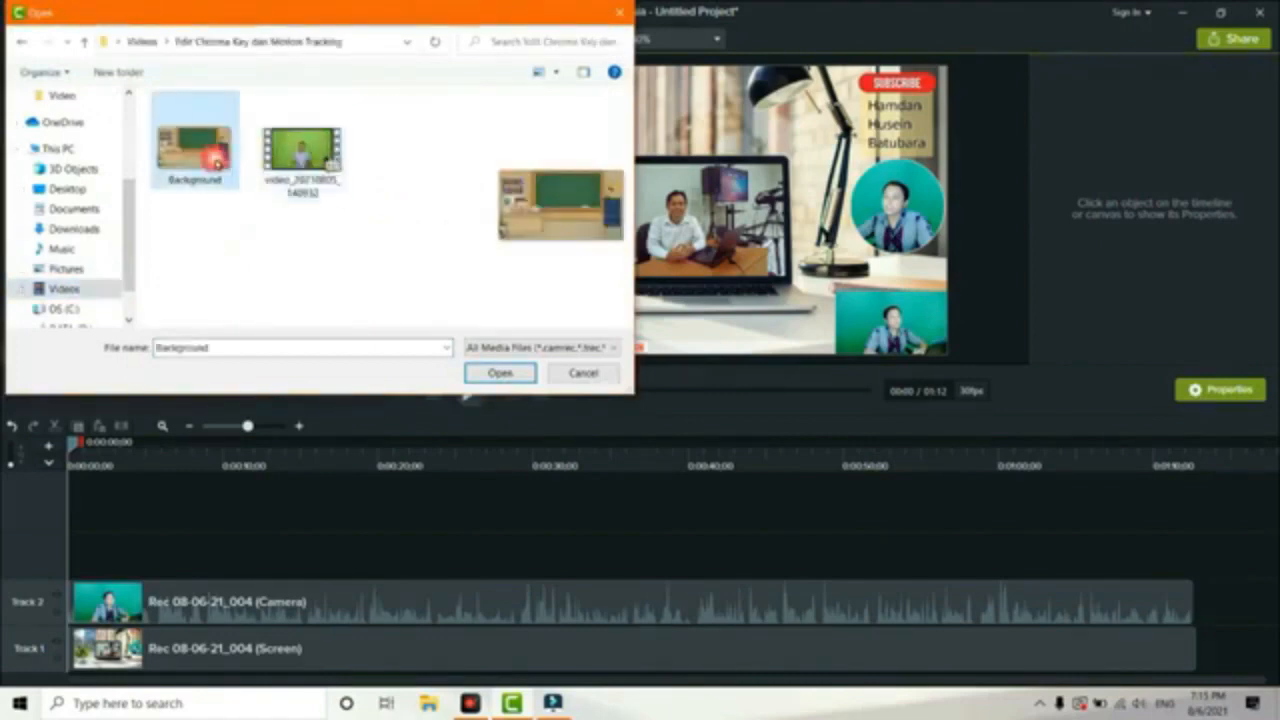
ctrl+click(301, 188)
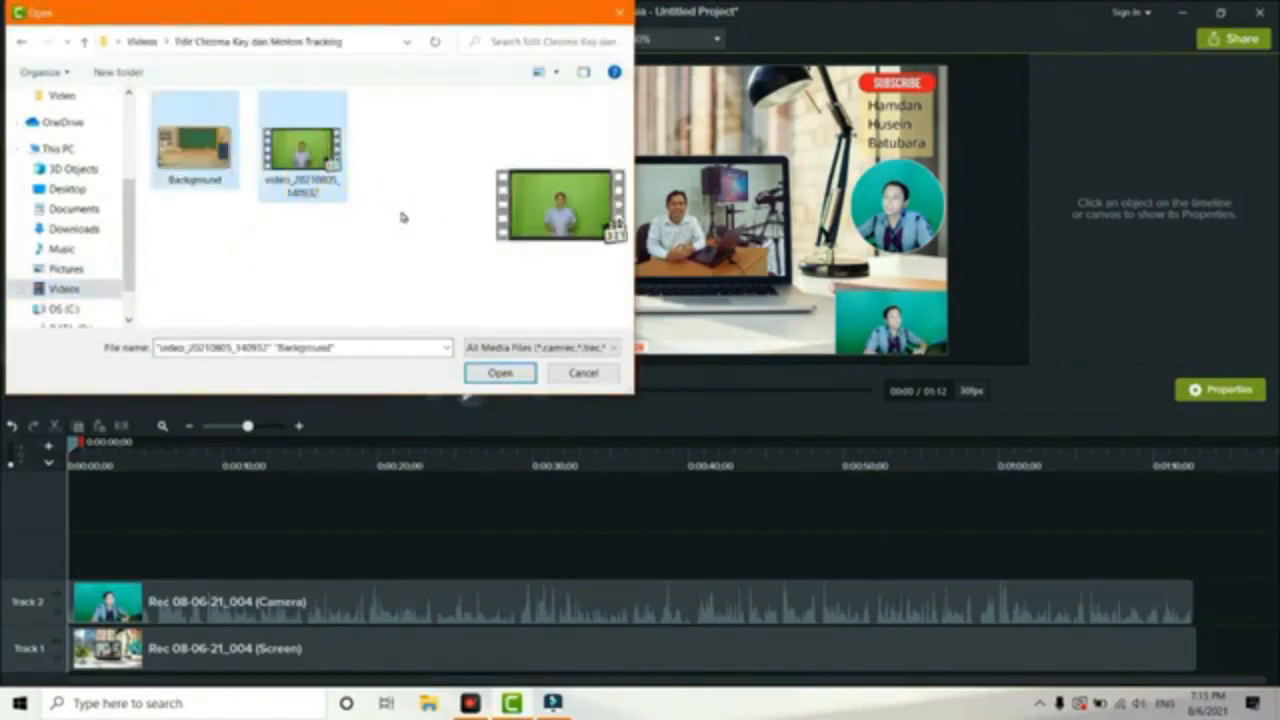
drag(403, 217, 180, 160)
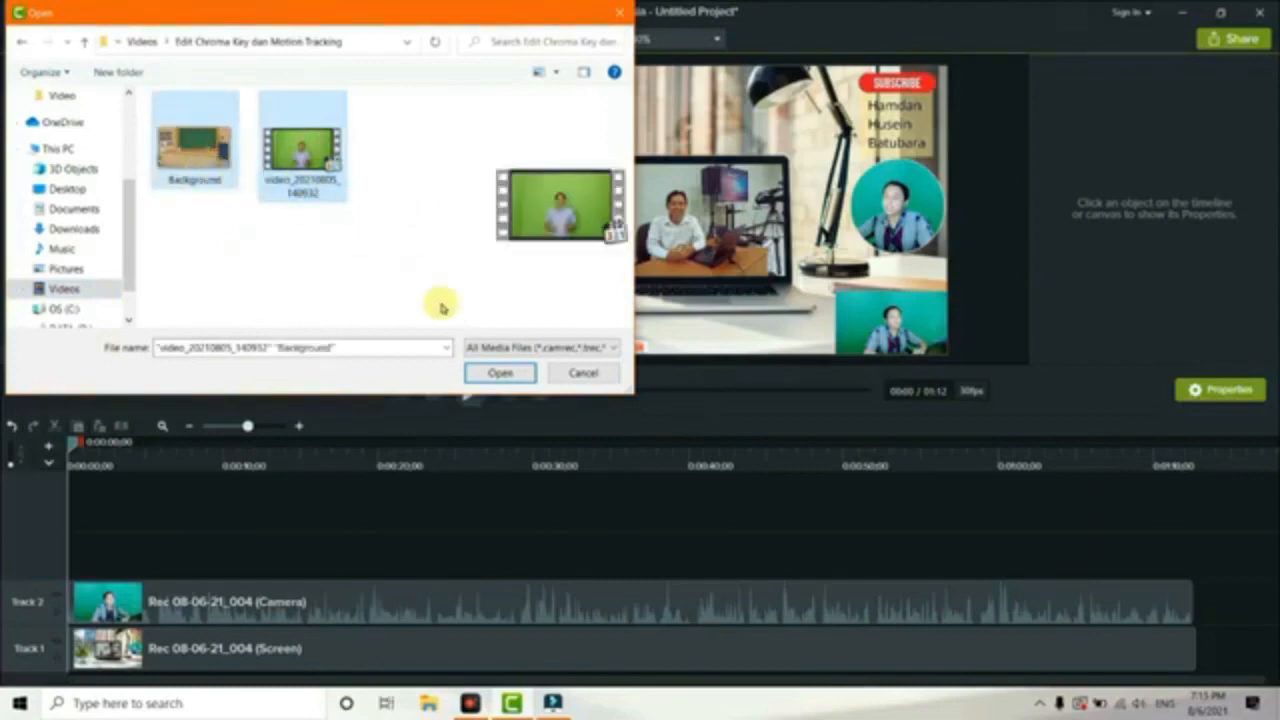
click(474, 372)
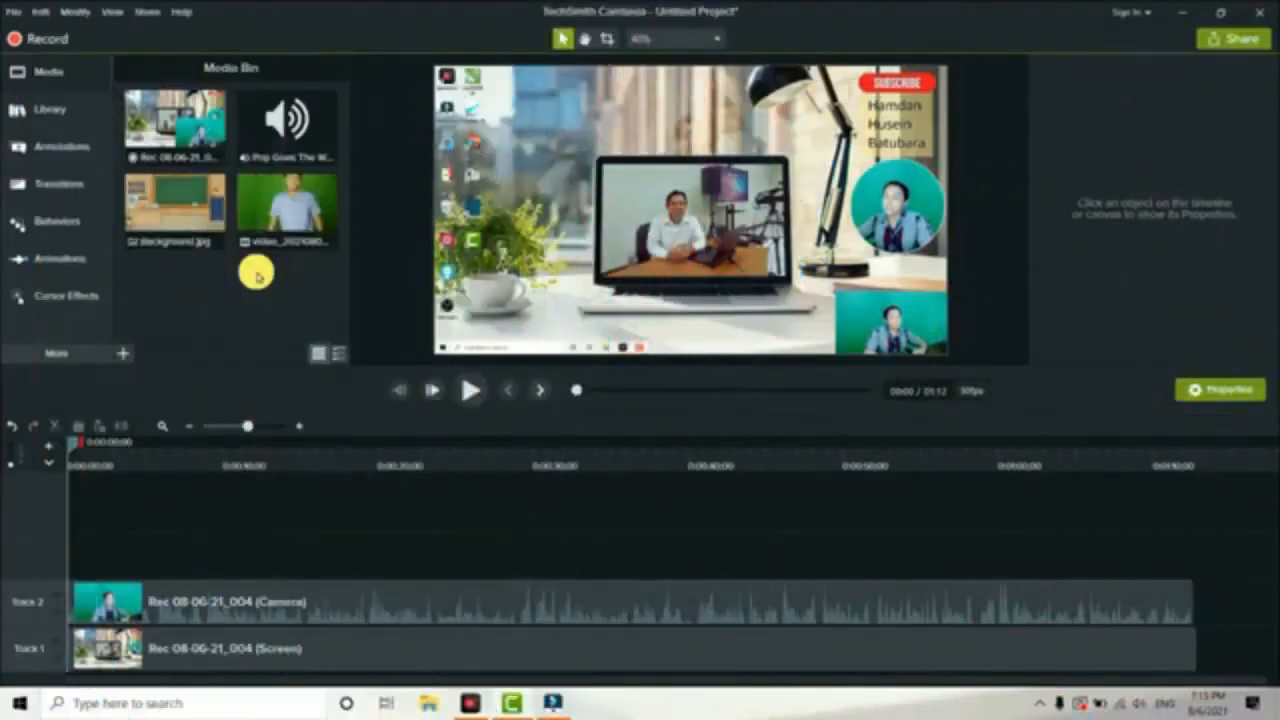
Browse the Camtasia 2018 library's icon folders, including Buildings, Education and Transport, down to the remaining asset categories.
click(68, 116)
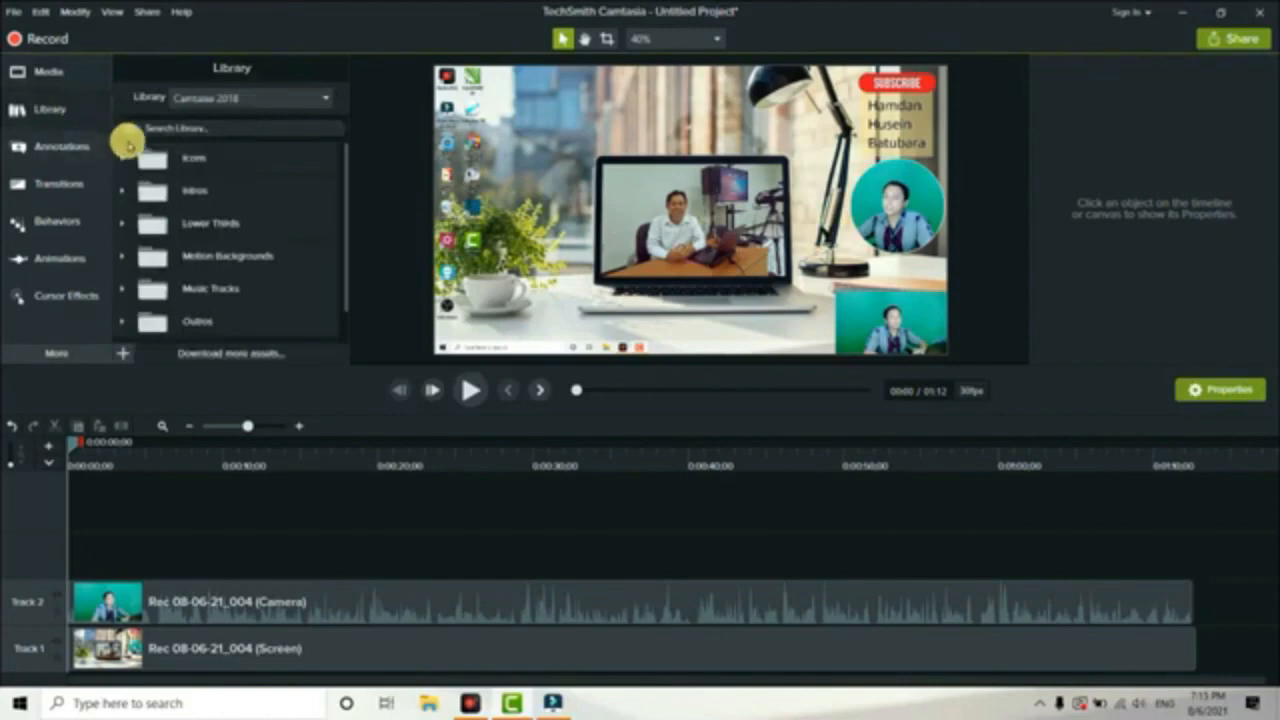
click(122, 160)
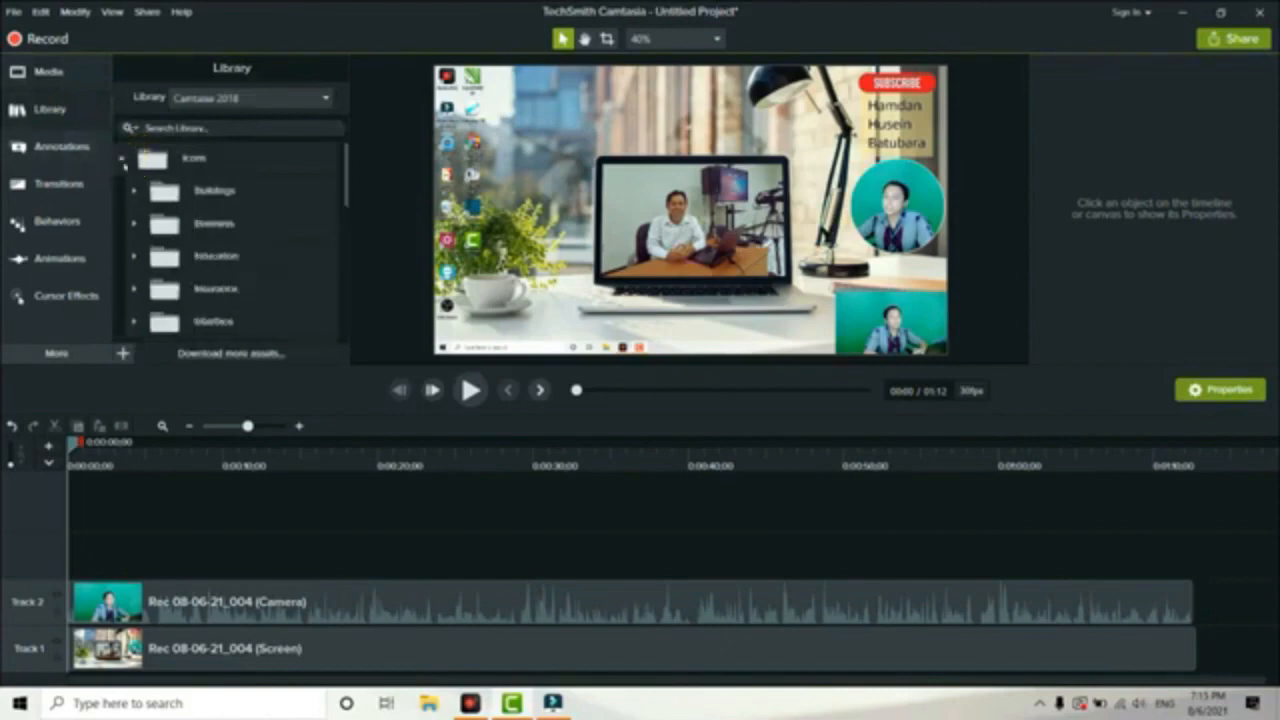
click(136, 192)
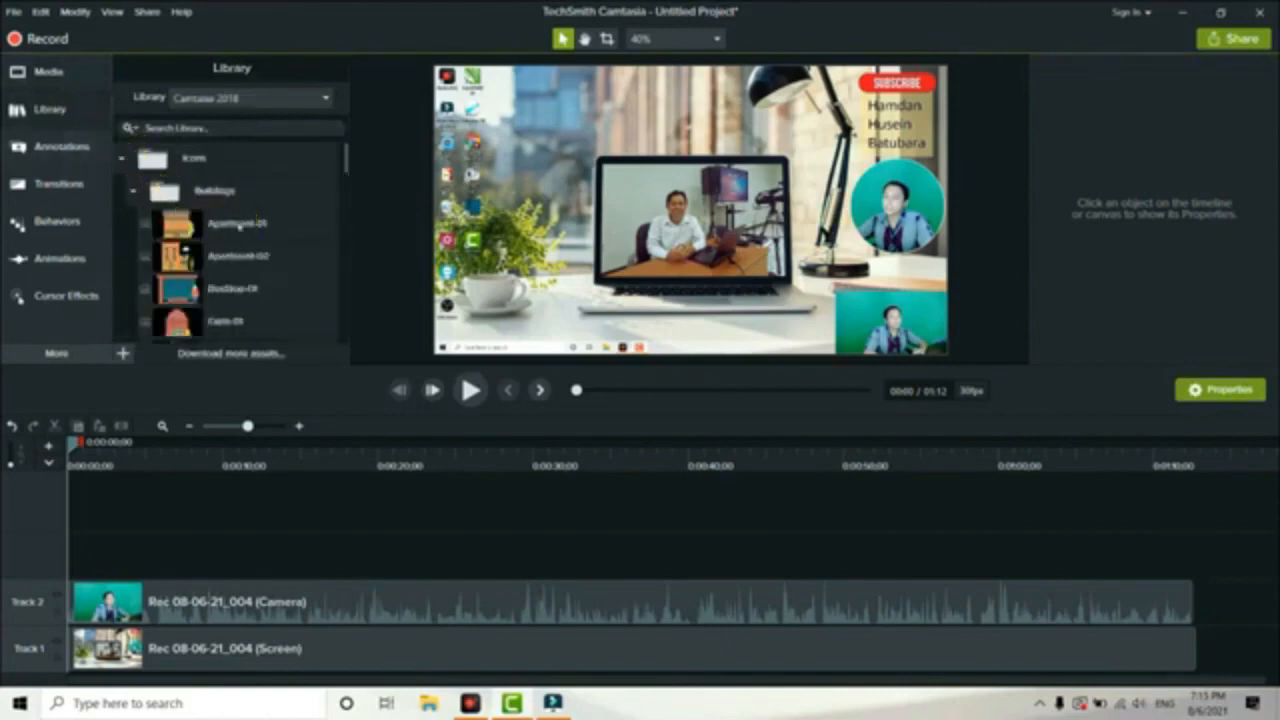
drag(341, 163, 343, 284)
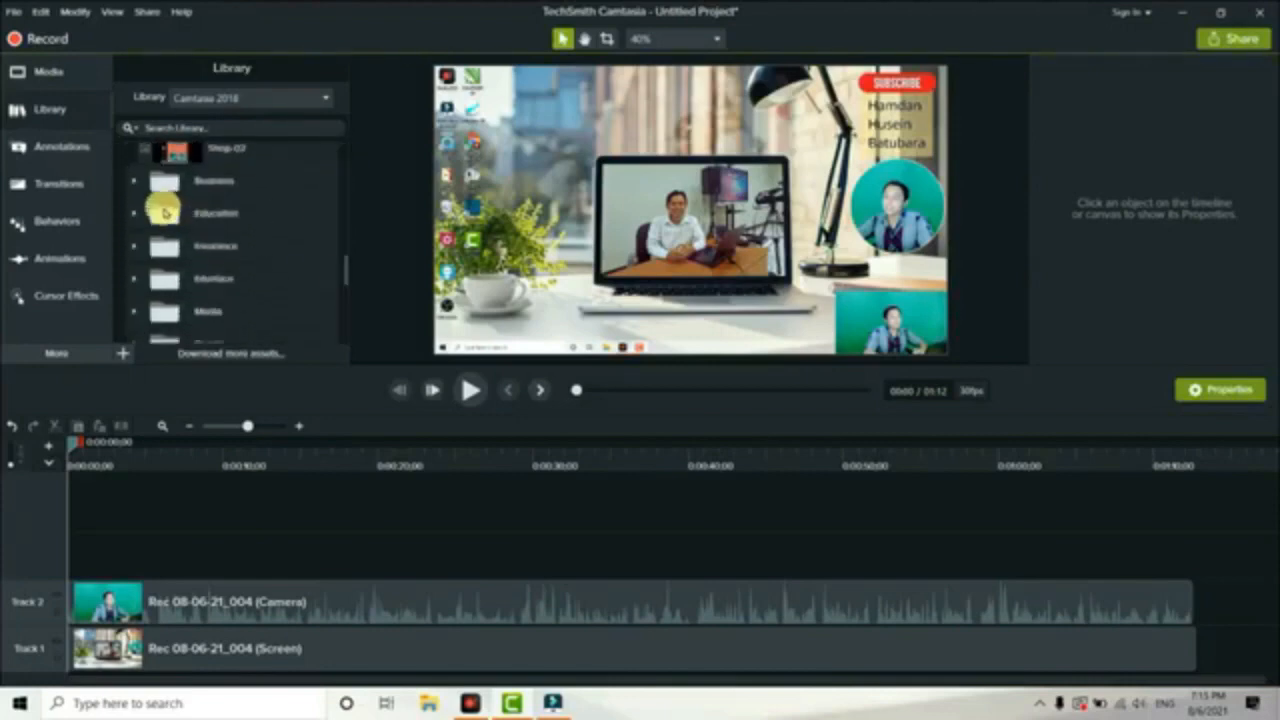
click(135, 213)
drag(346, 232, 349, 320)
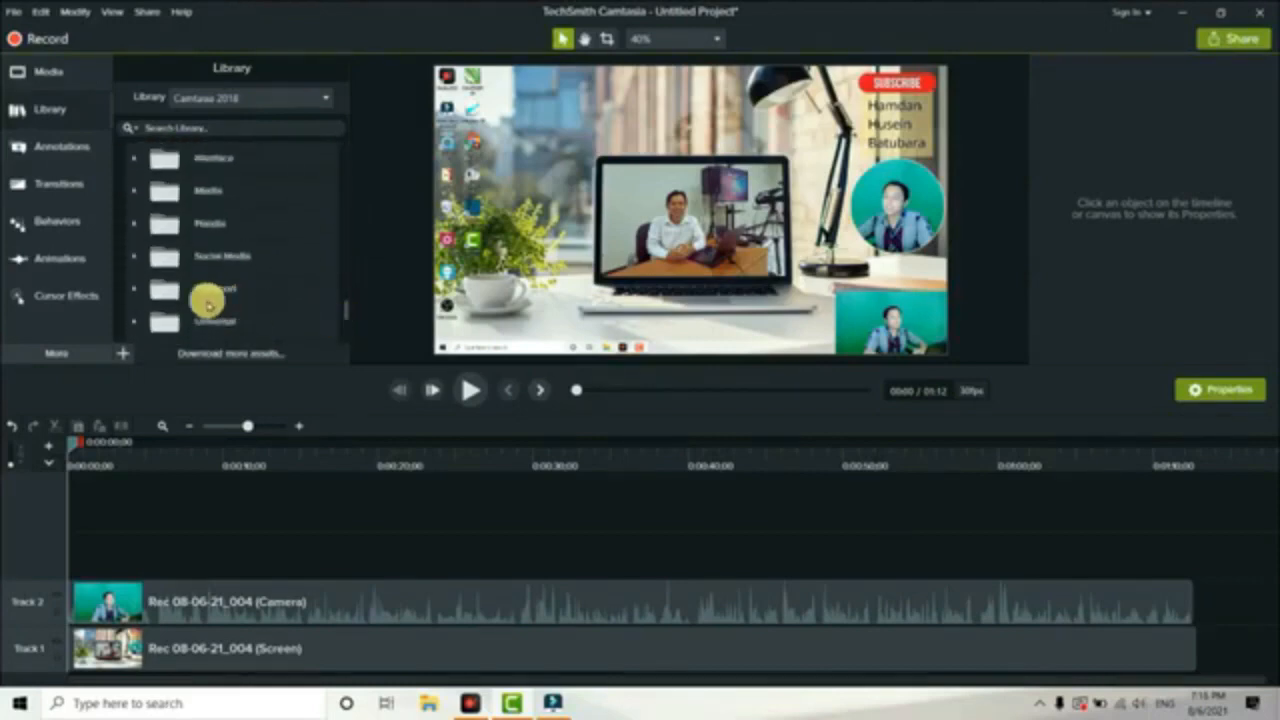
double_click(151, 289)
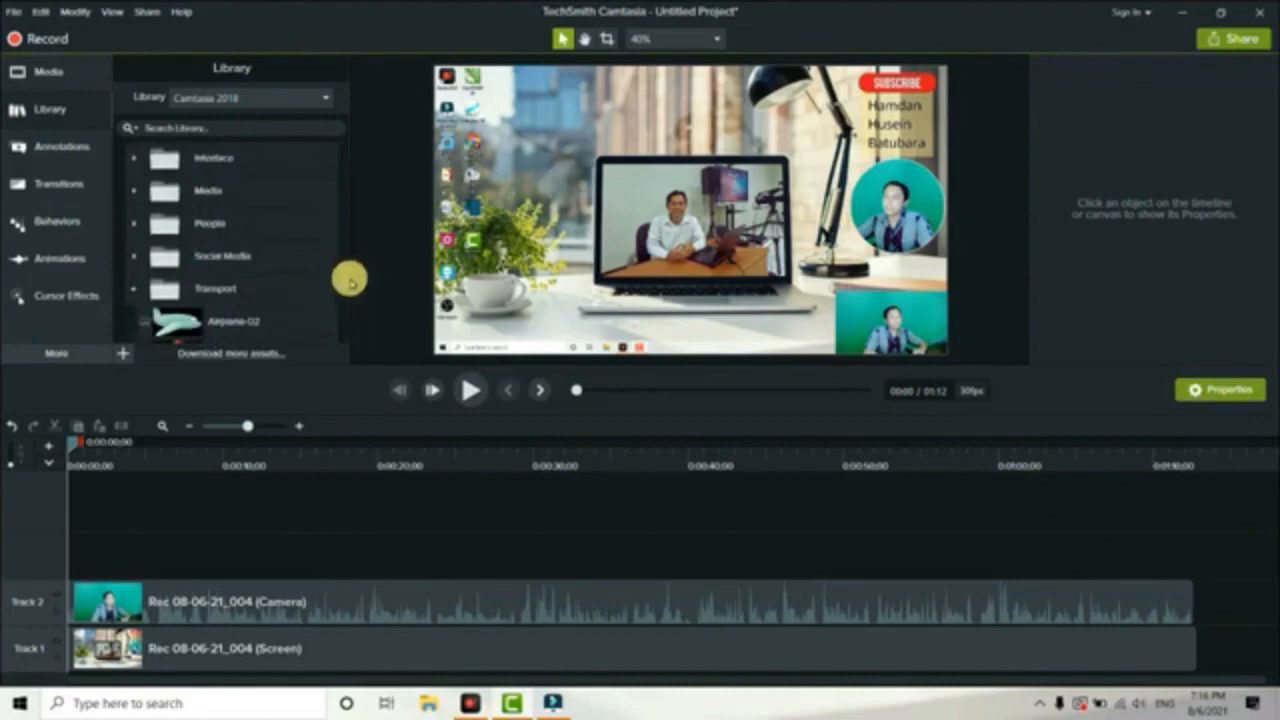
drag(346, 281, 343, 323)
click(215, 192)
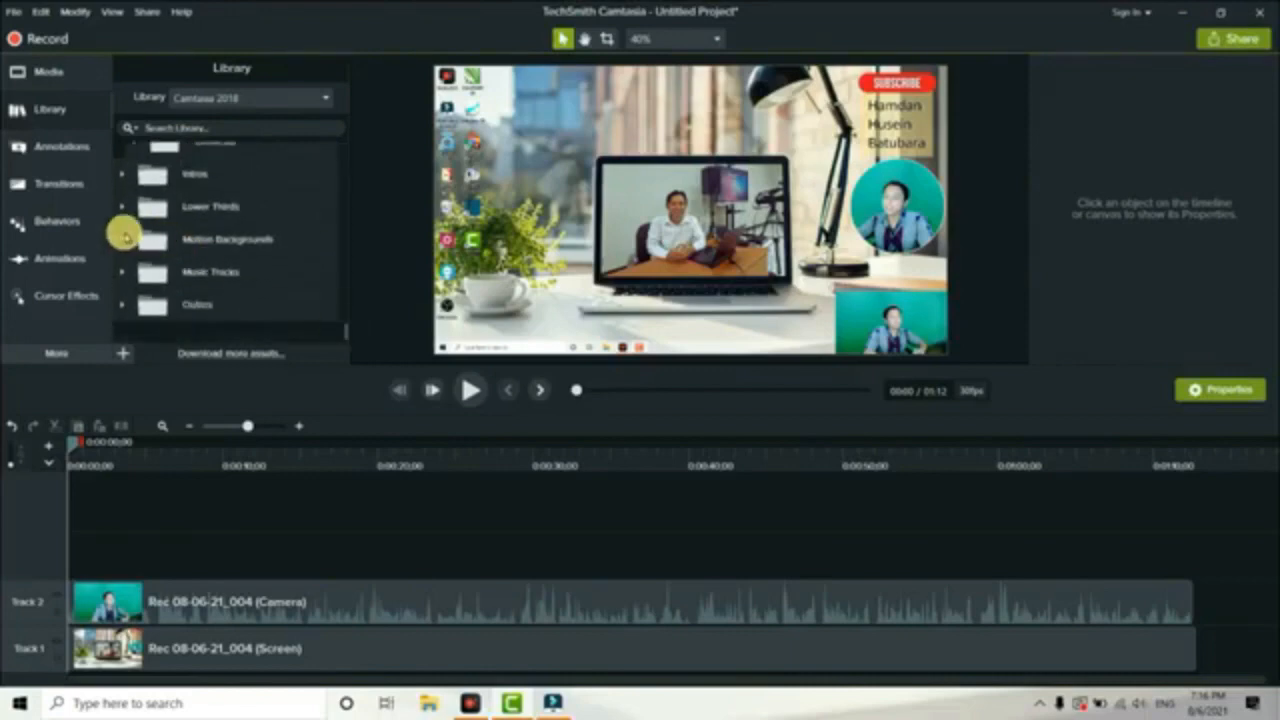
Add the slidingboxes-01 lower third from the library to a new Track 3 at the start of the timeline.
click(121, 237)
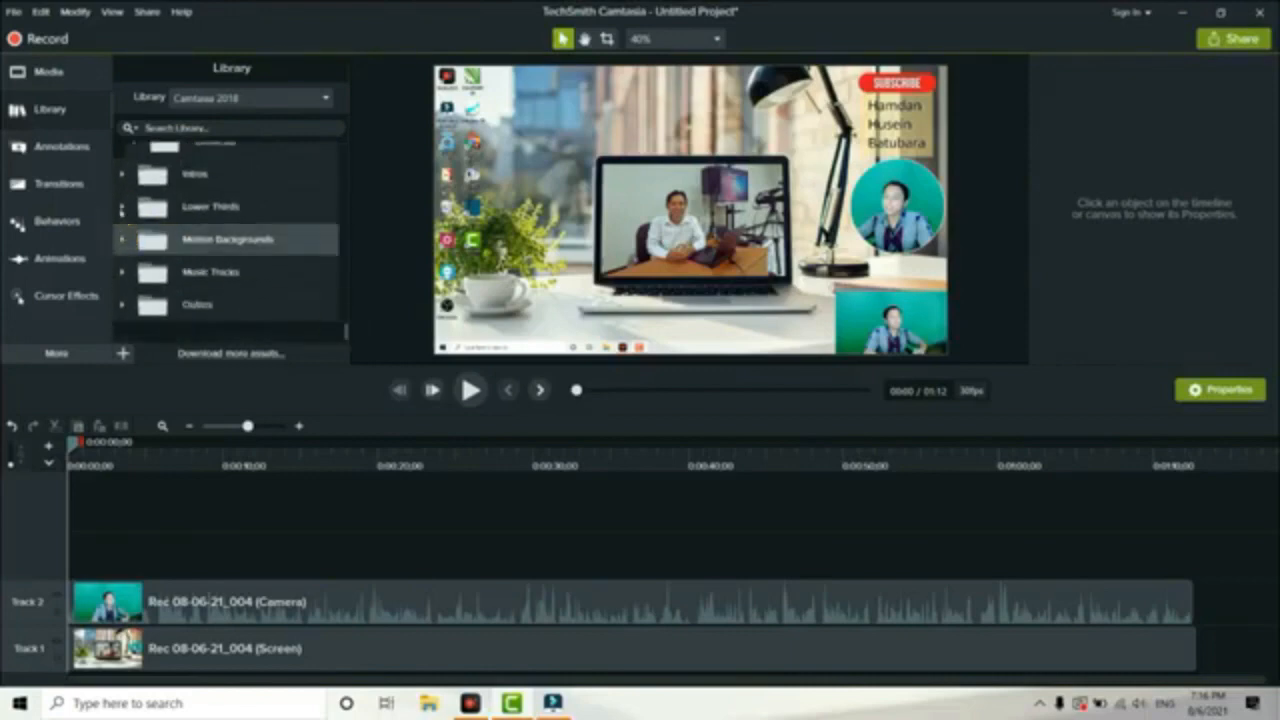
click(121, 207)
click(228, 240)
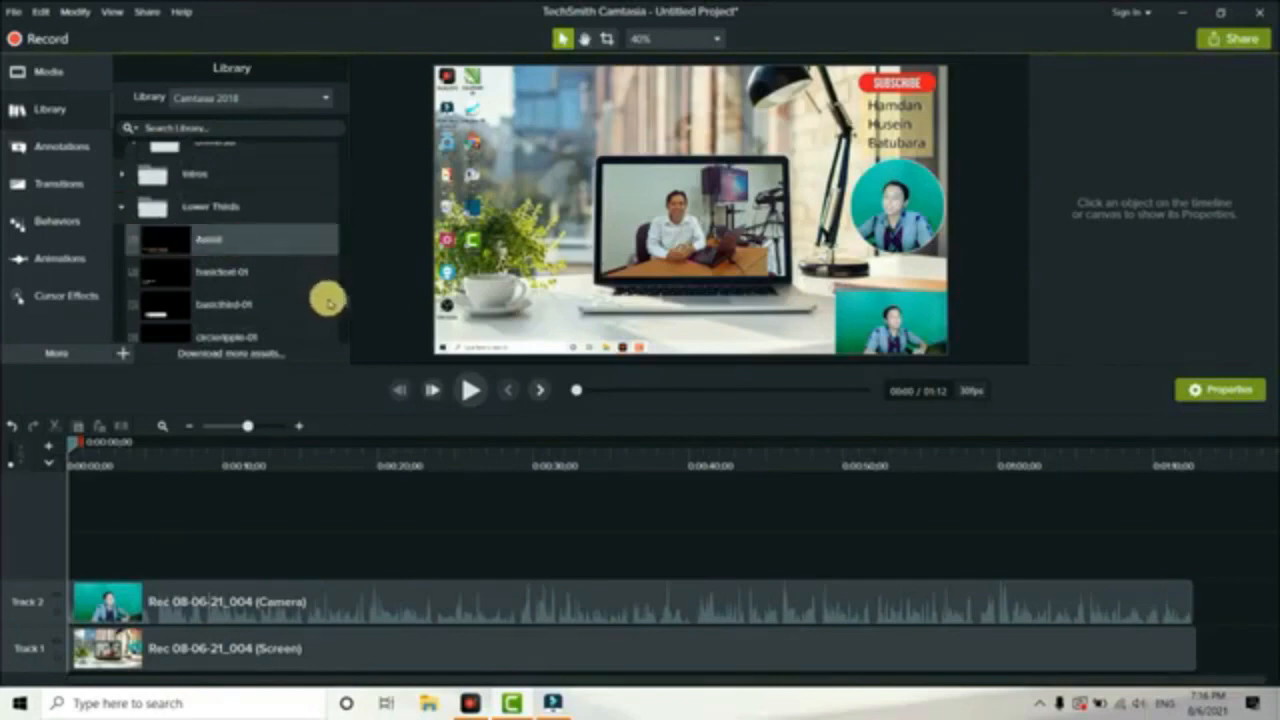
scroll(341, 300, down, 4)
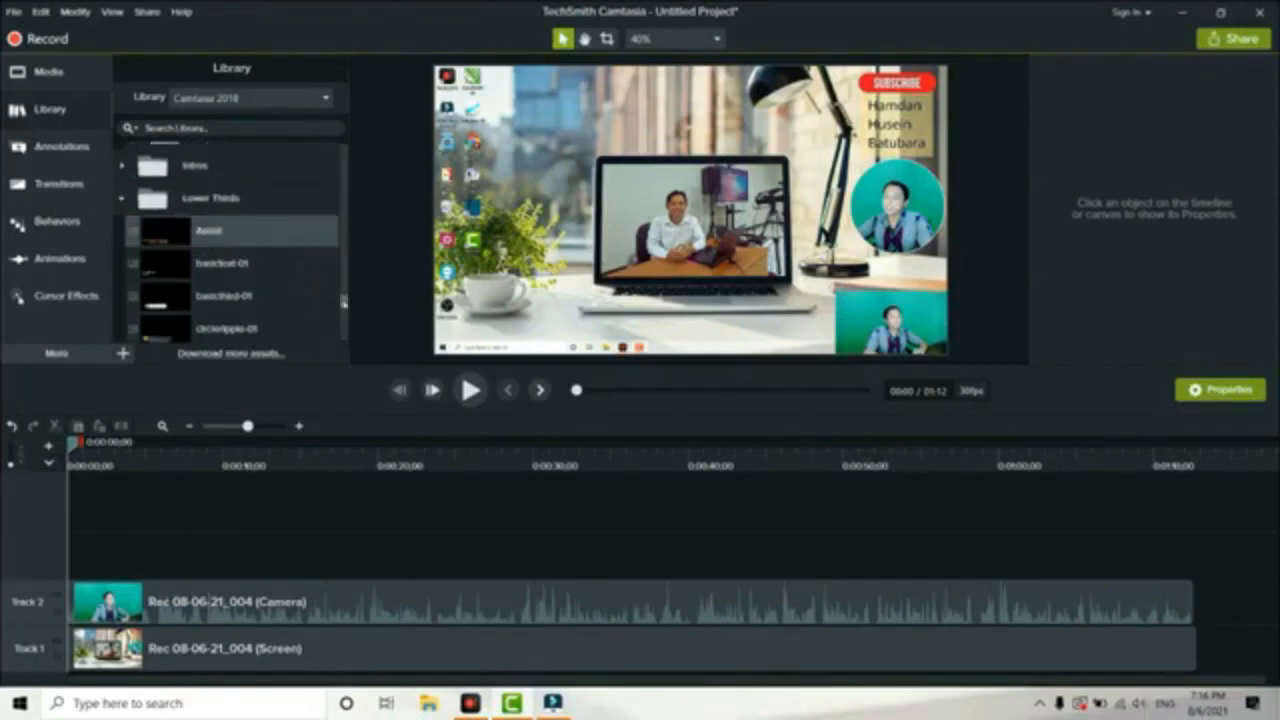
scroll(341, 313, down, 3)
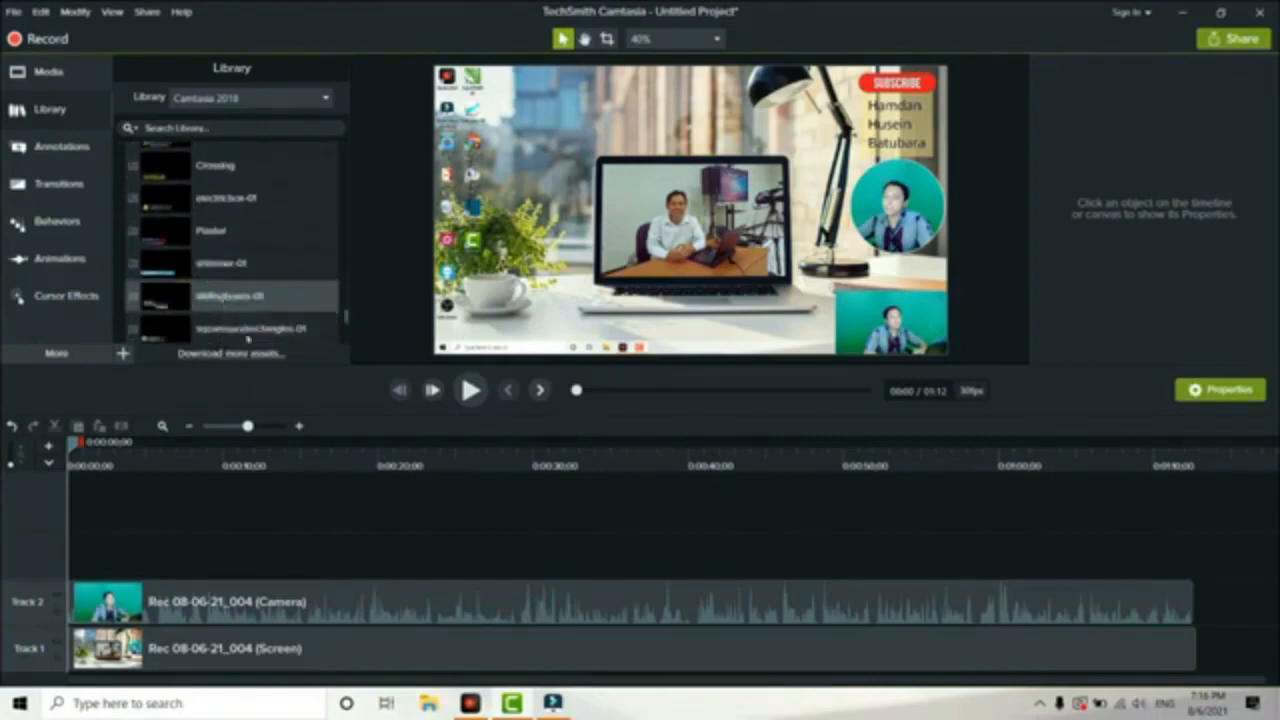
drag(184, 300, 371, 478)
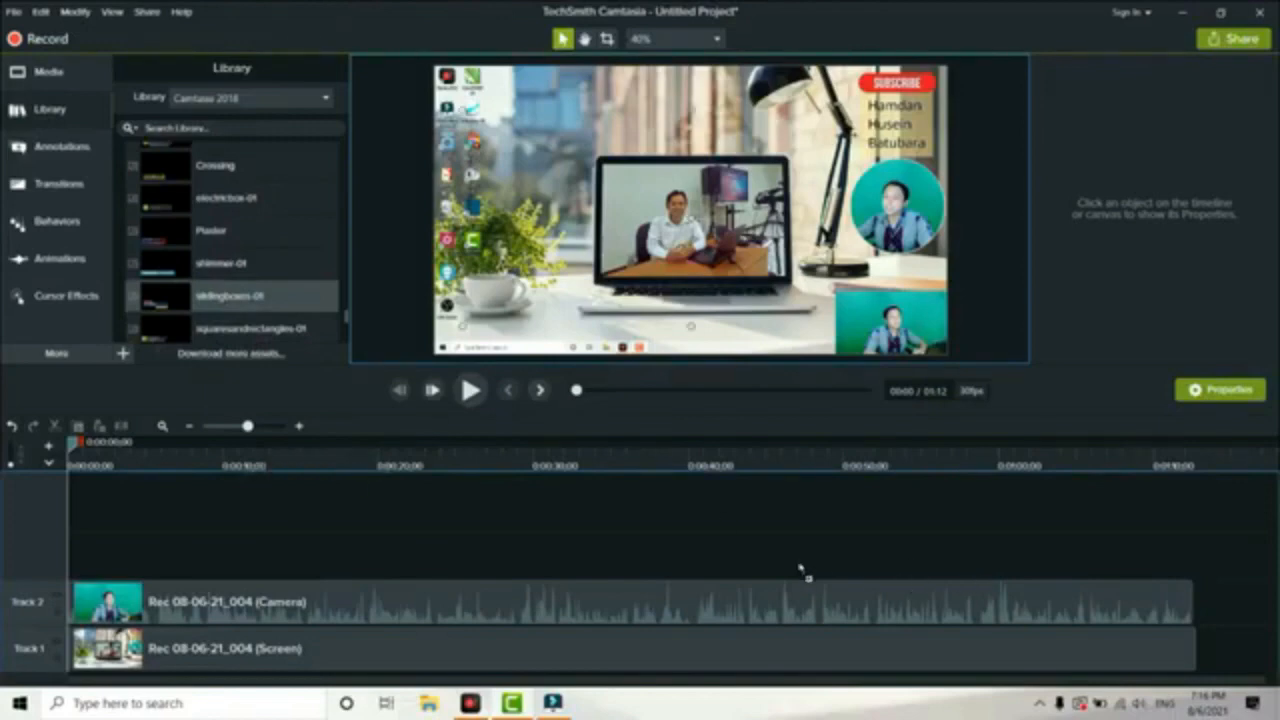
drag(803, 571, 76, 545)
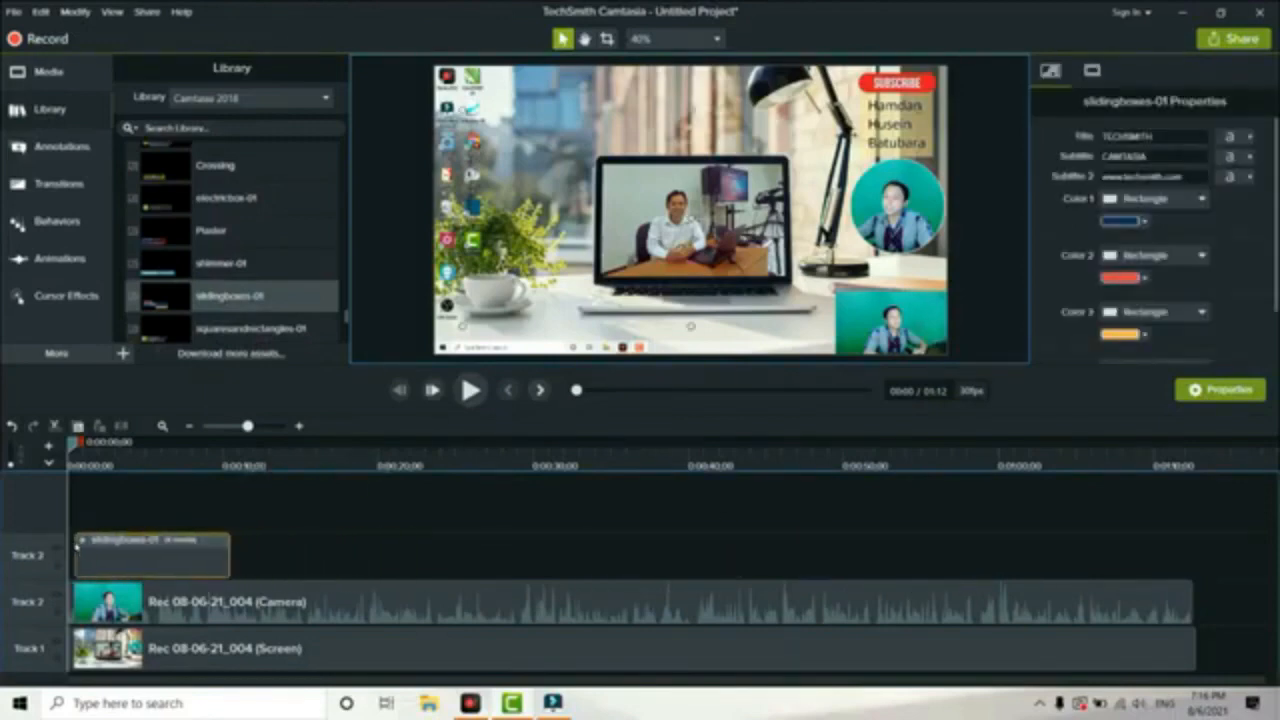
Place the playhead at about 4 seconds and enlarge the slidingboxes-01 graphic on the canvas to span the full video width.
click(120, 452)
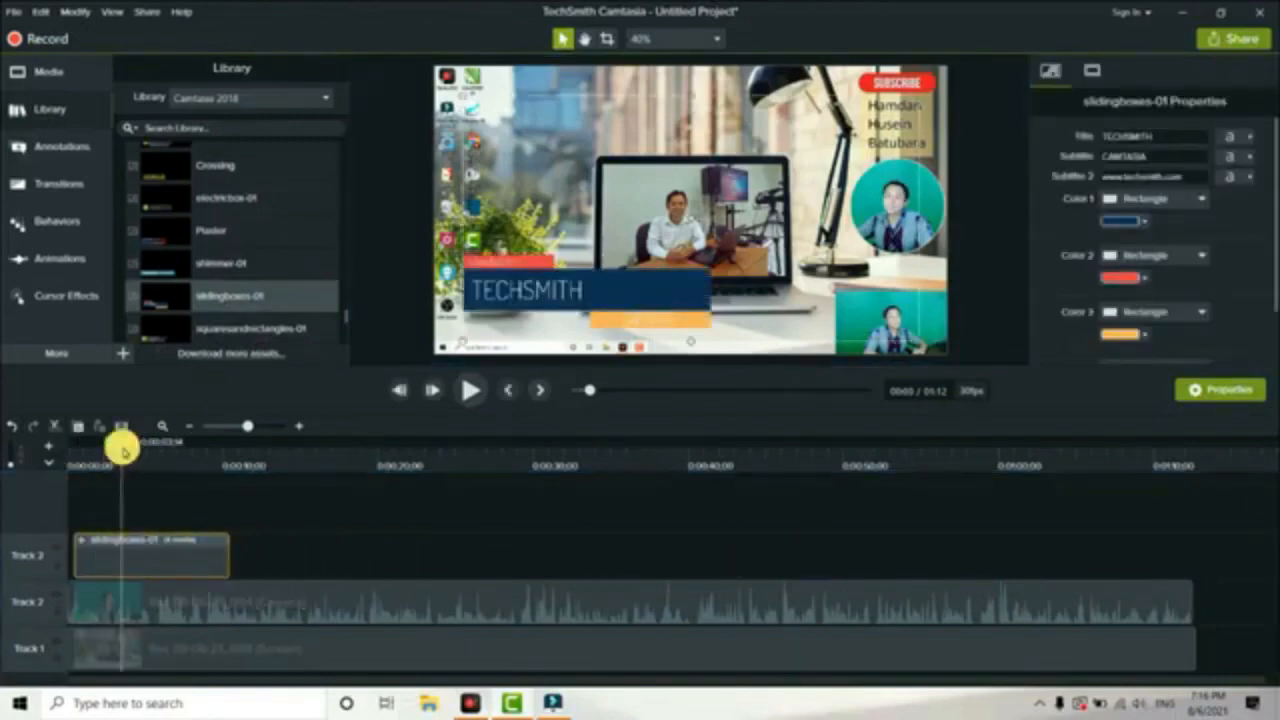
drag(120, 452, 140, 458)
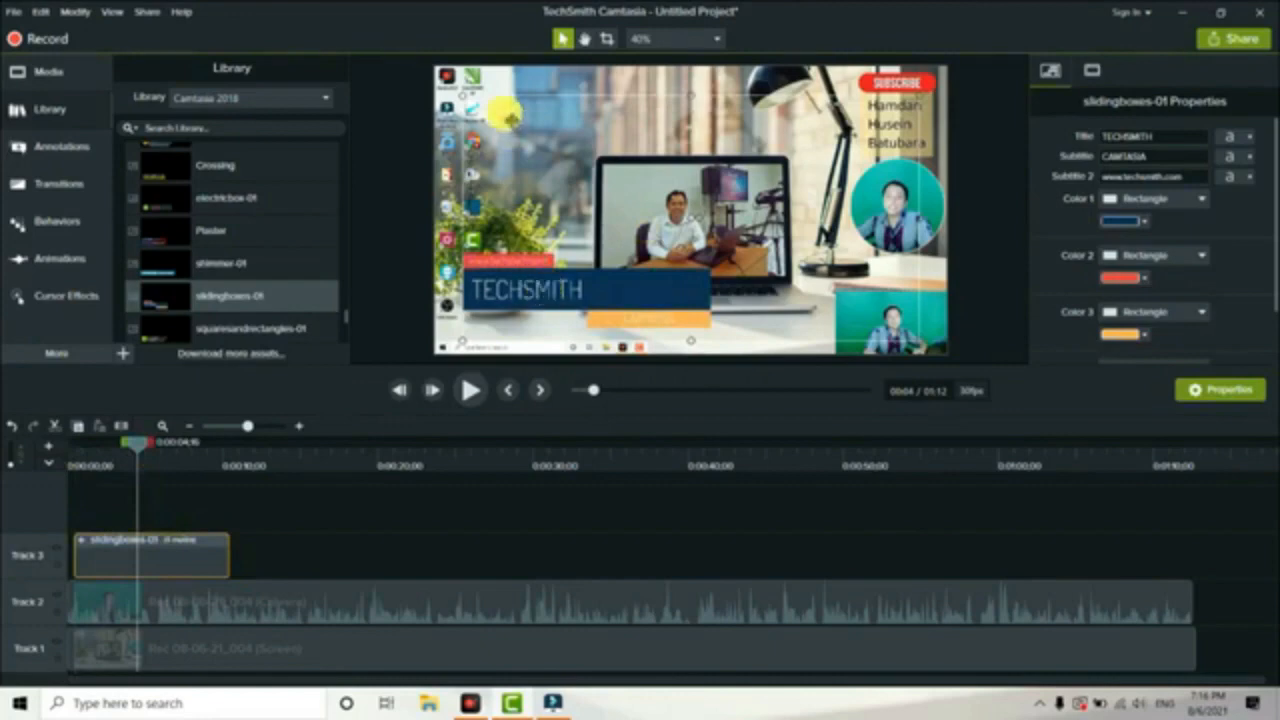
drag(465, 100, 462, 86)
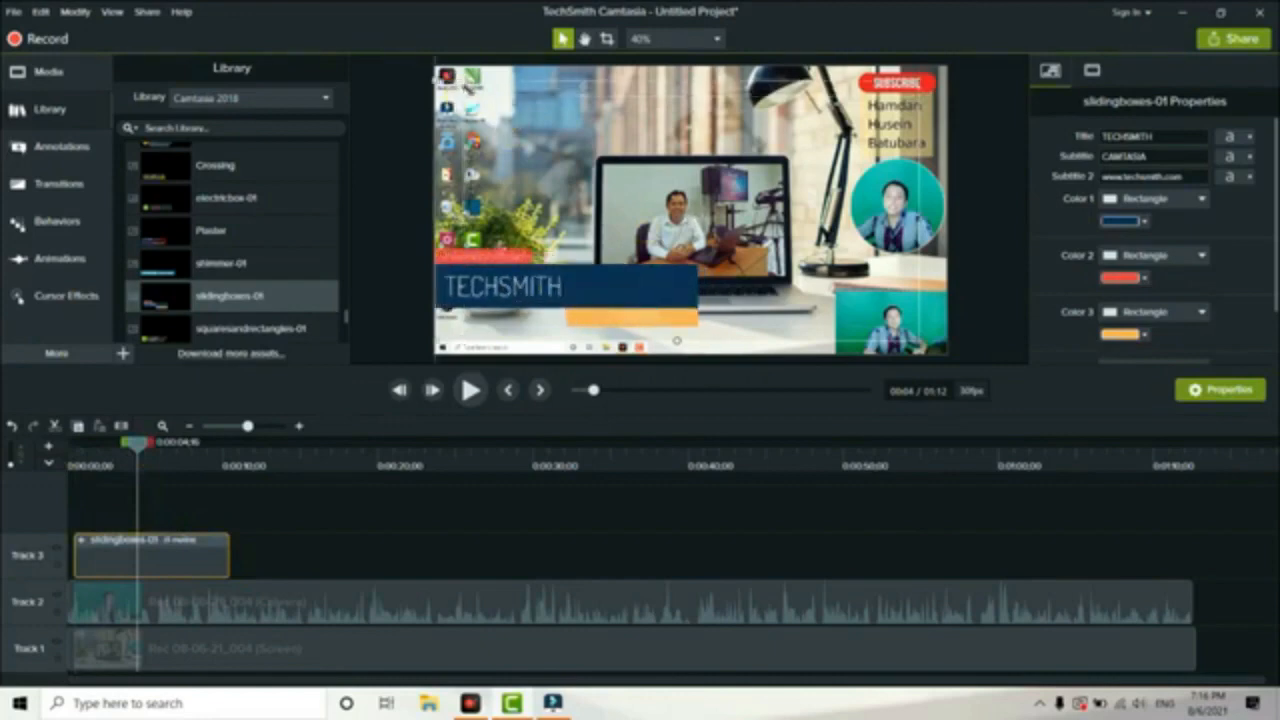
drag(918, 81, 946, 65)
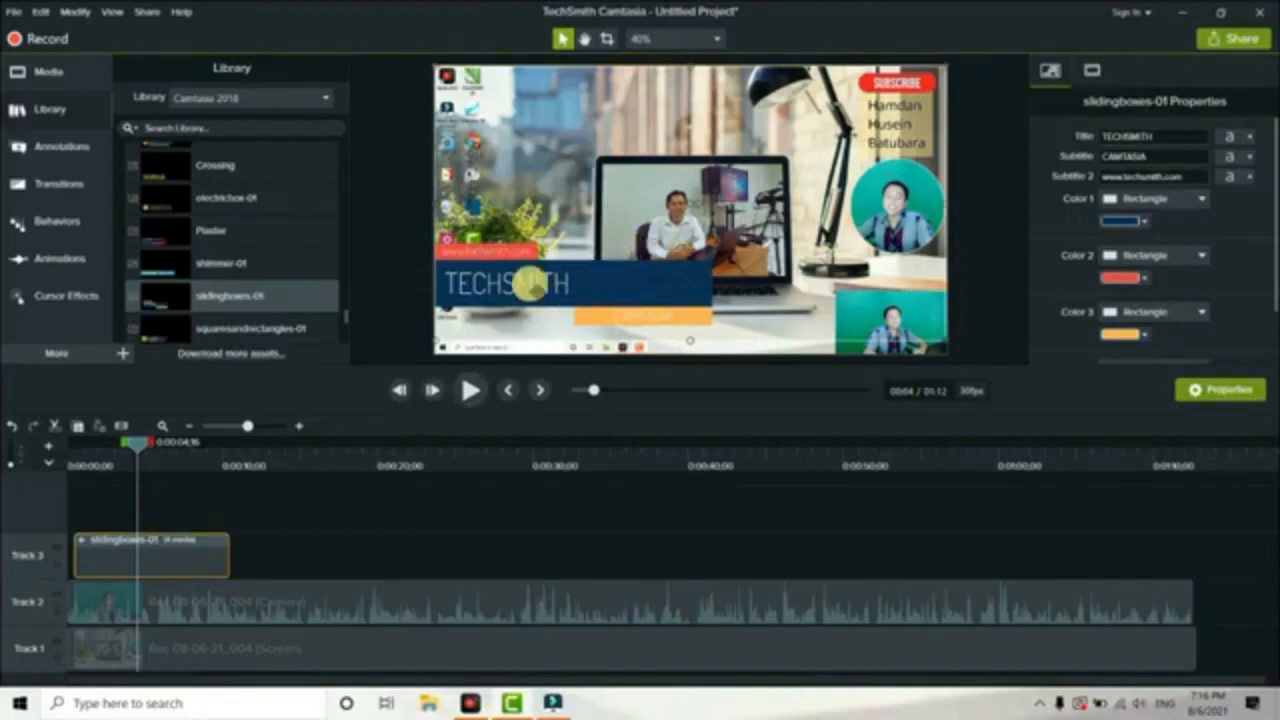
Replace the TECHSMITH title in the slidingboxes-01 lower third with the presenter's full name.
double_click(530, 284)
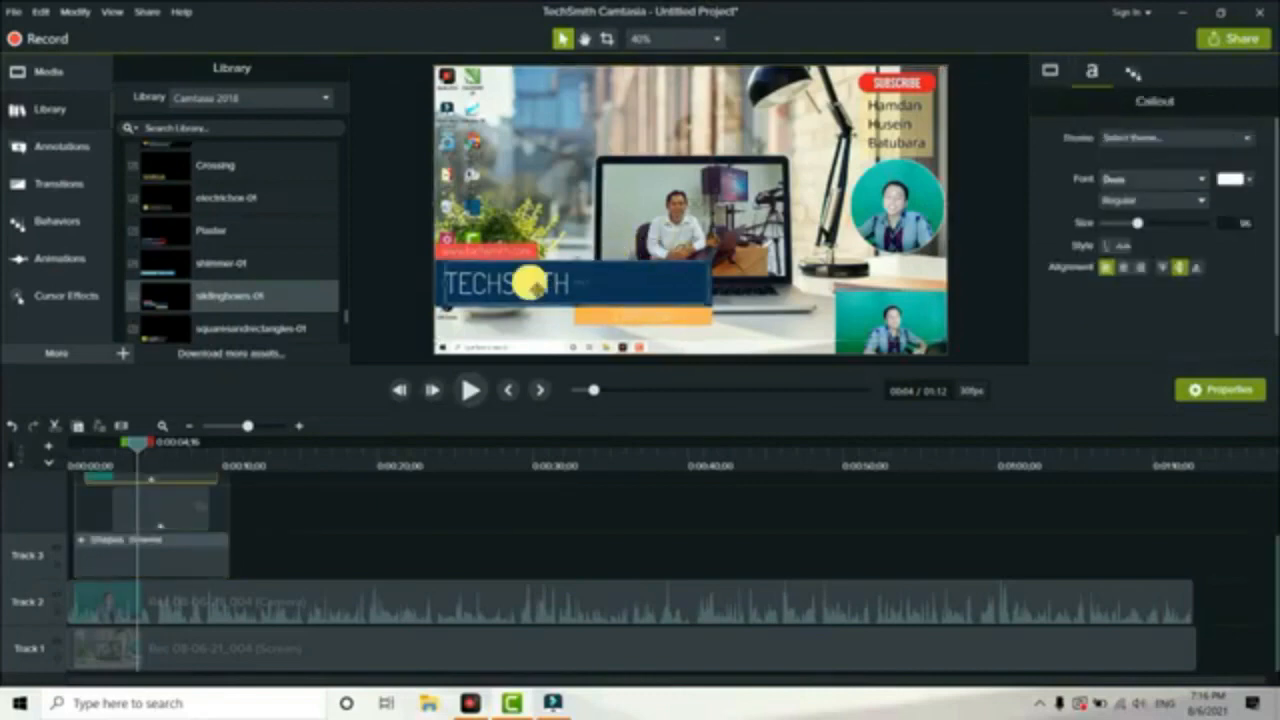
double_click(533, 286)
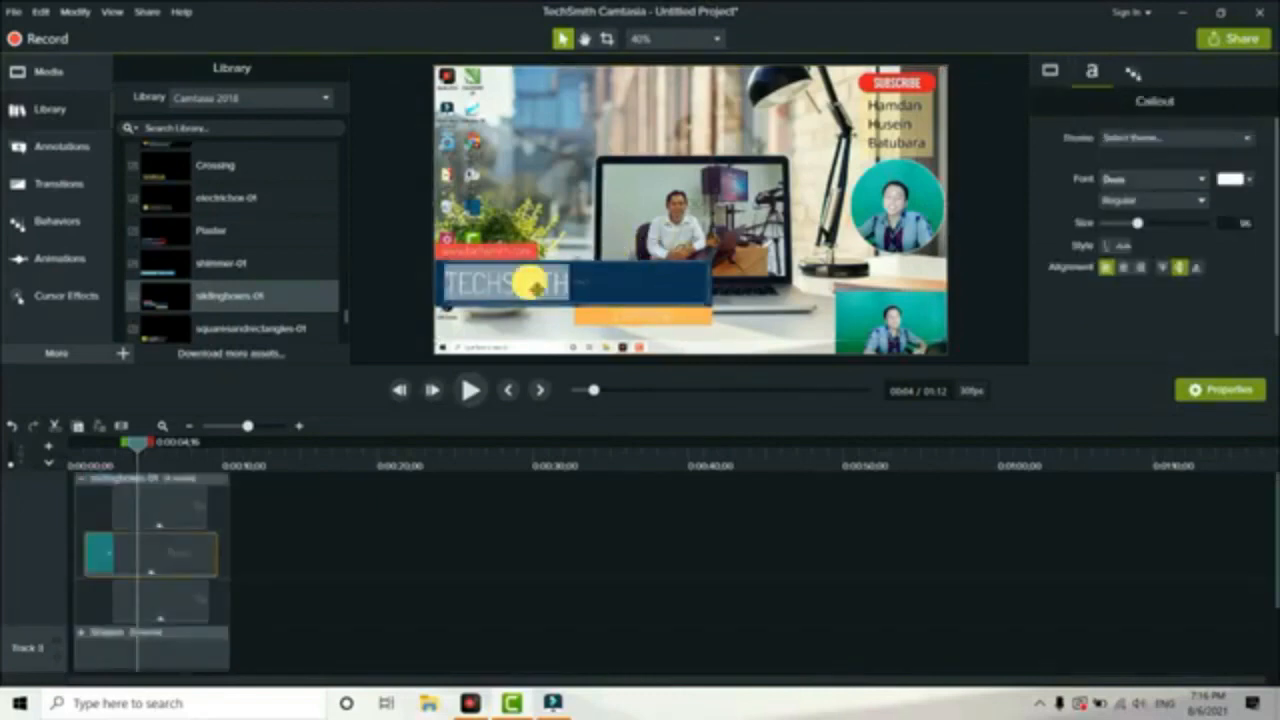
key(BackSpace)
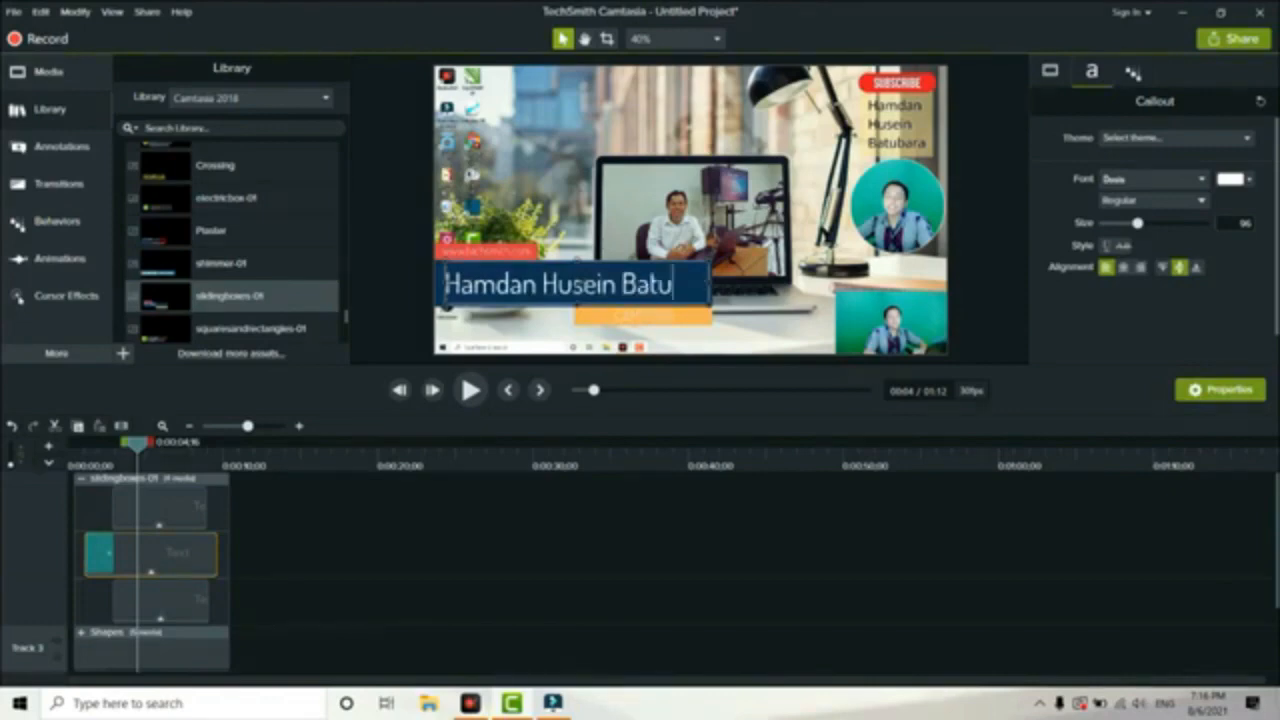
text(Hamdan Husein Batubara)
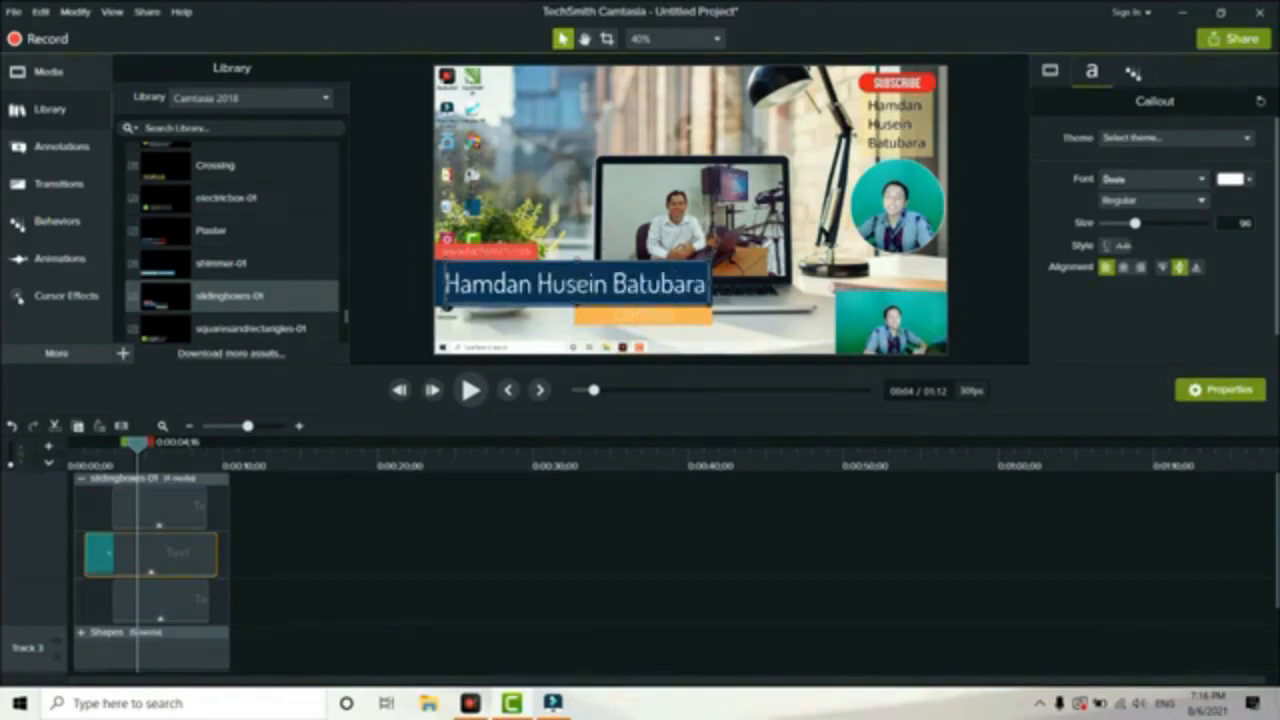
click(648, 320)
key(Delete)
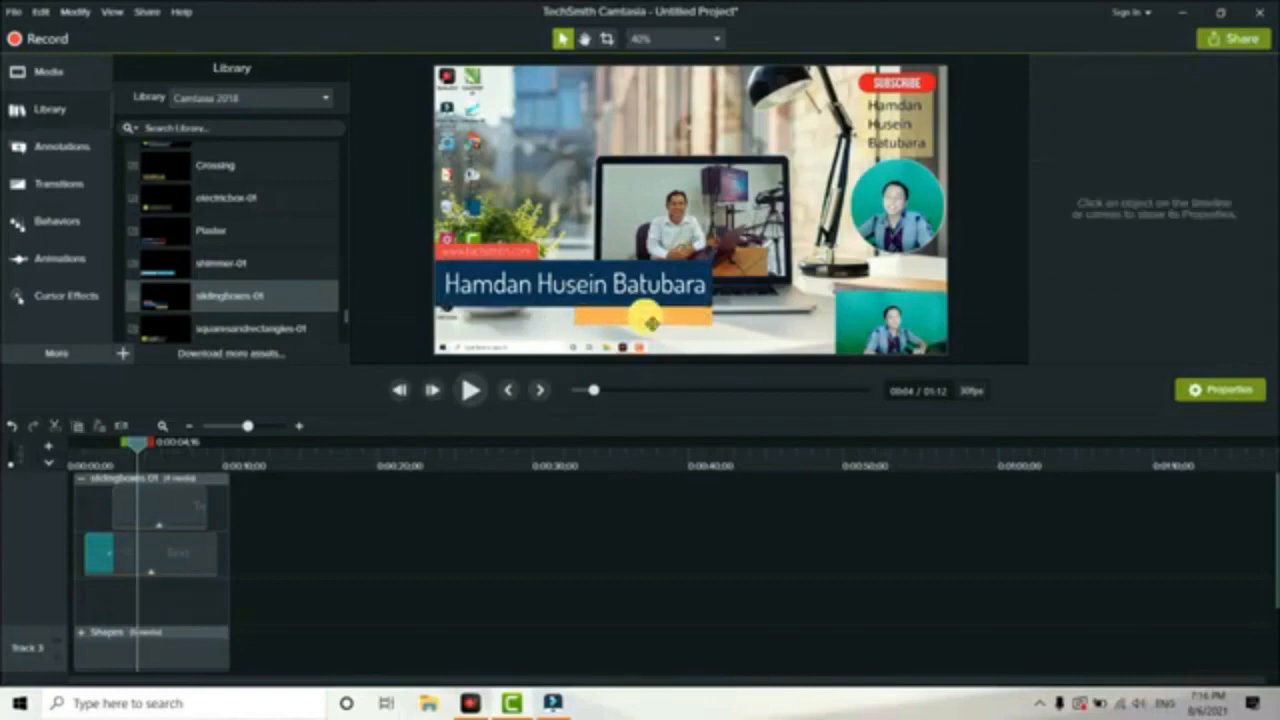
click(524, 250)
key(Delete)
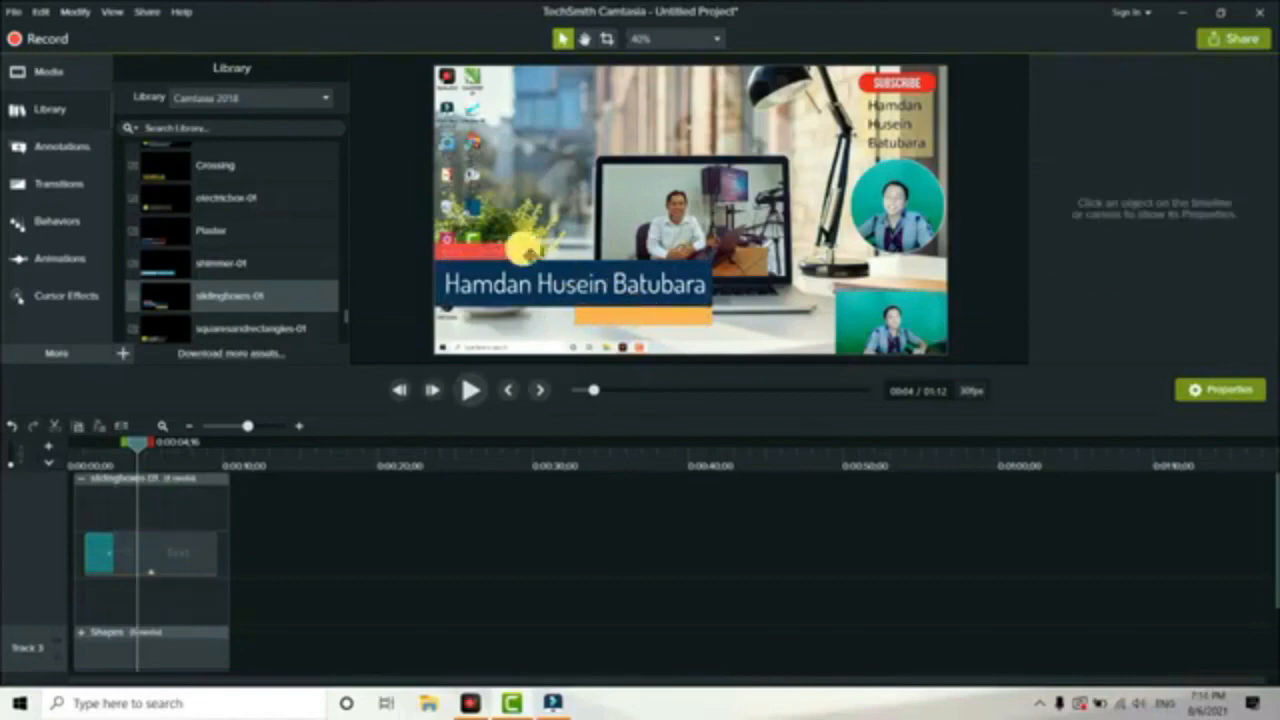
Play the lower third from the start of the timeline to preview its animation, and collapse the slidingboxes-01 group.
drag(135, 443, 68, 452)
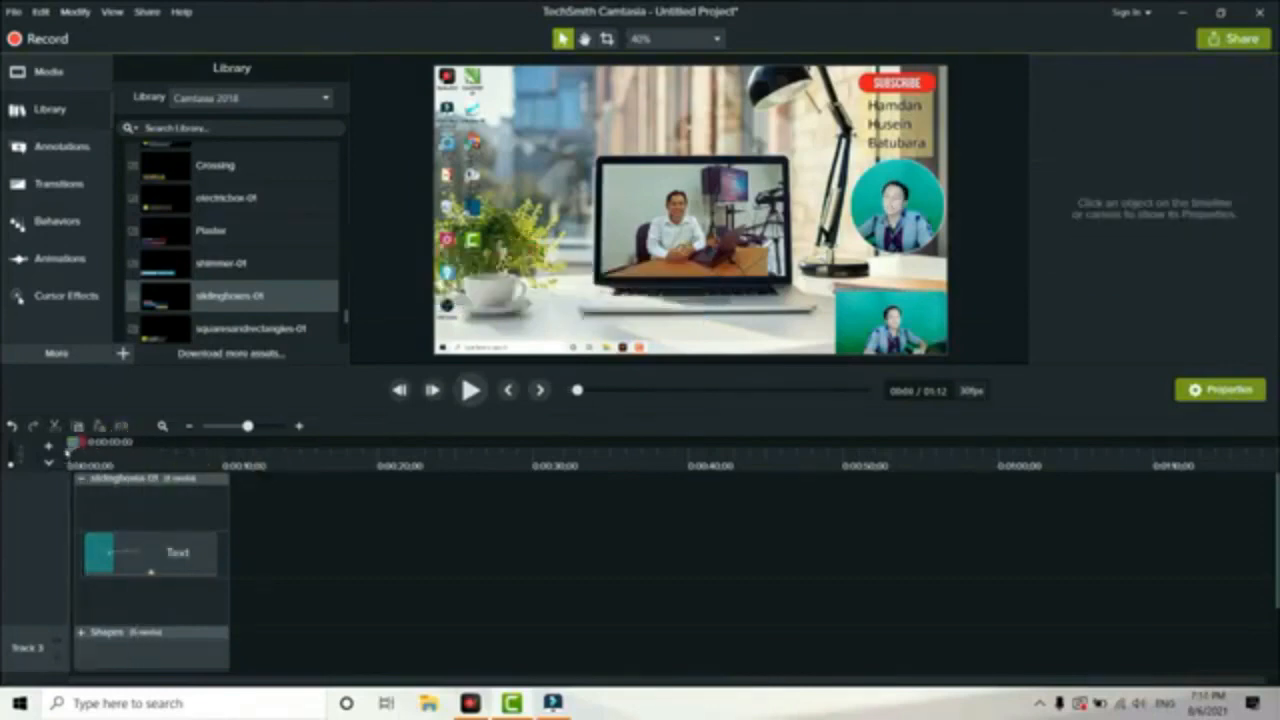
click(470, 390)
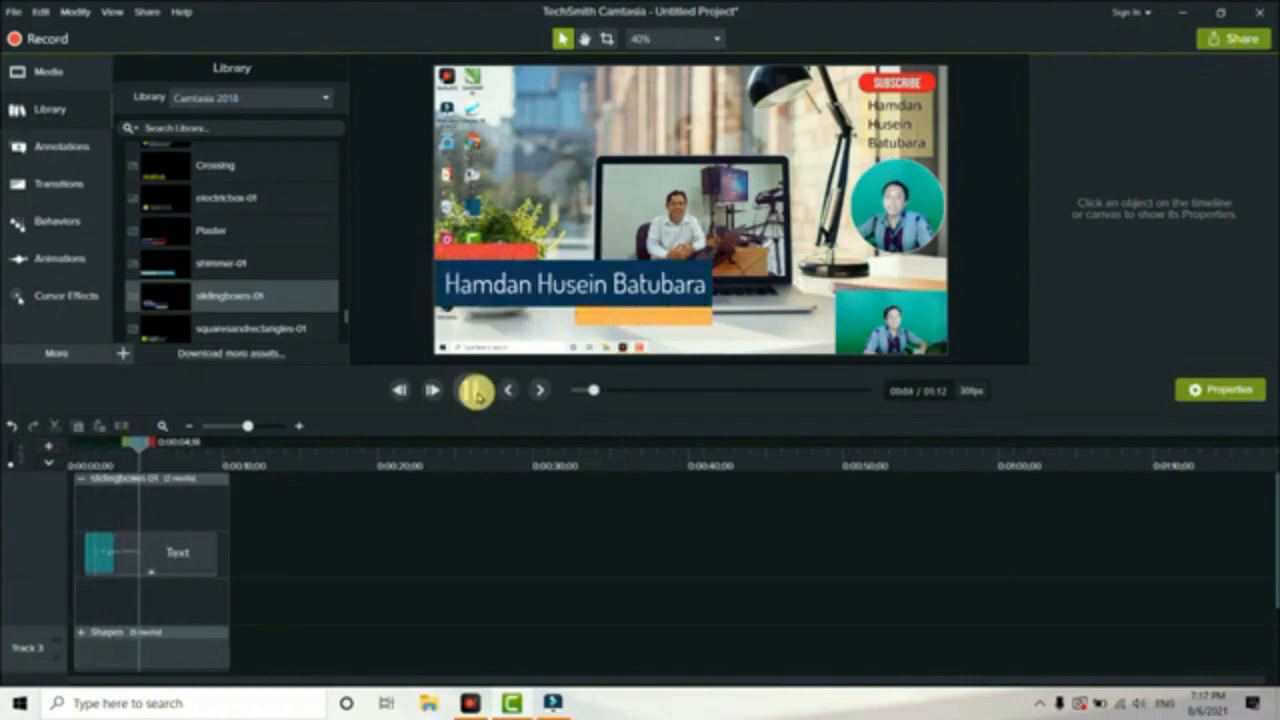
click(472, 390)
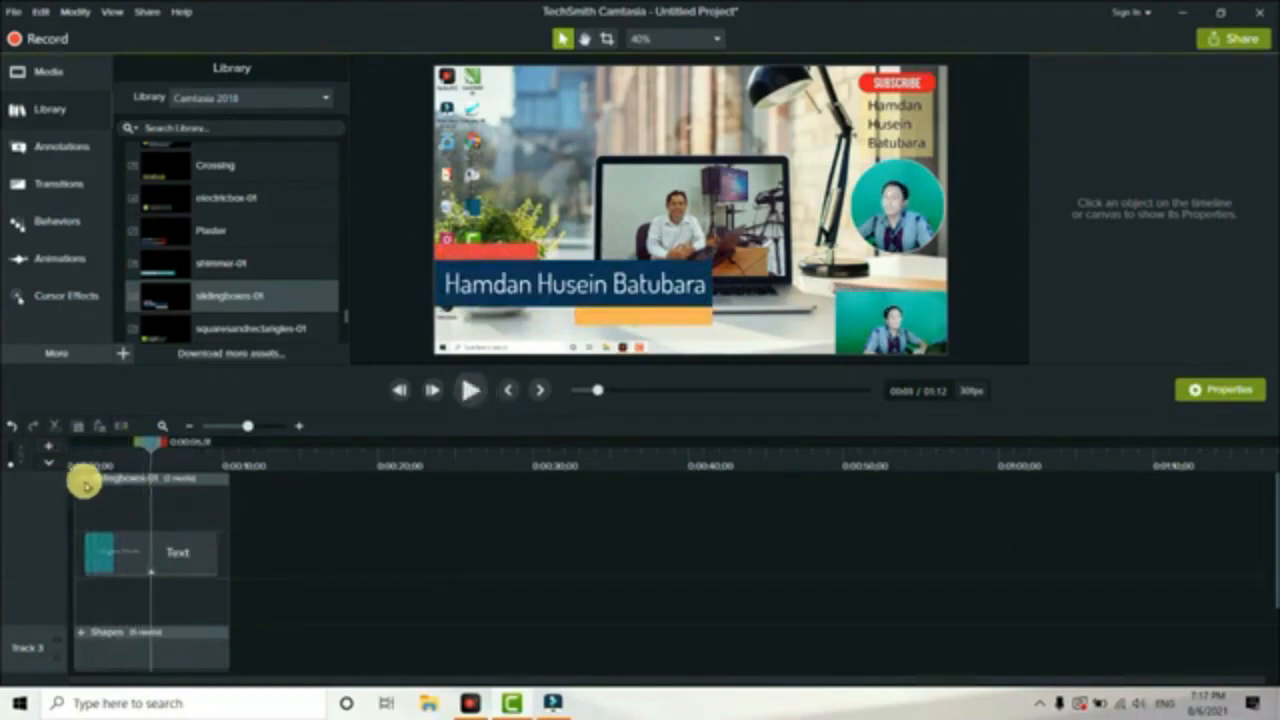
click(81, 479)
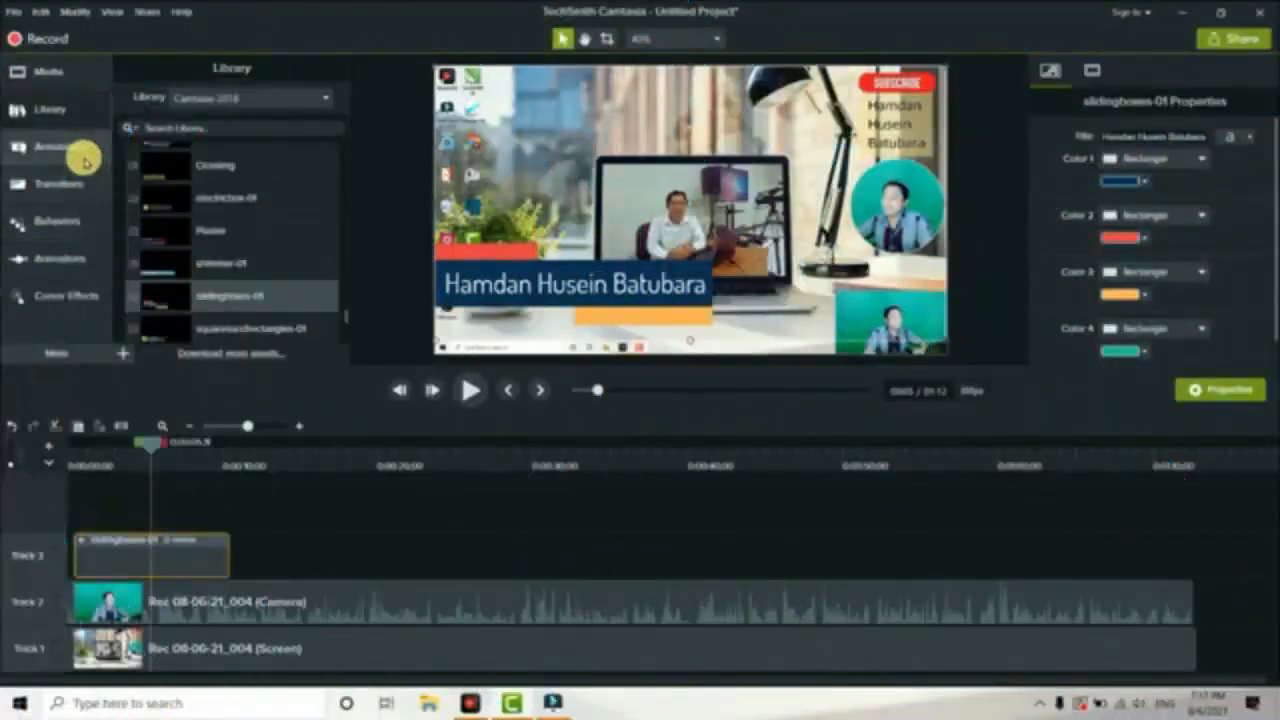
Add a plain ABC text callout to Track 3 starting at about 12 seconds, with the playhead over it at about 14 seconds.
click(82, 155)
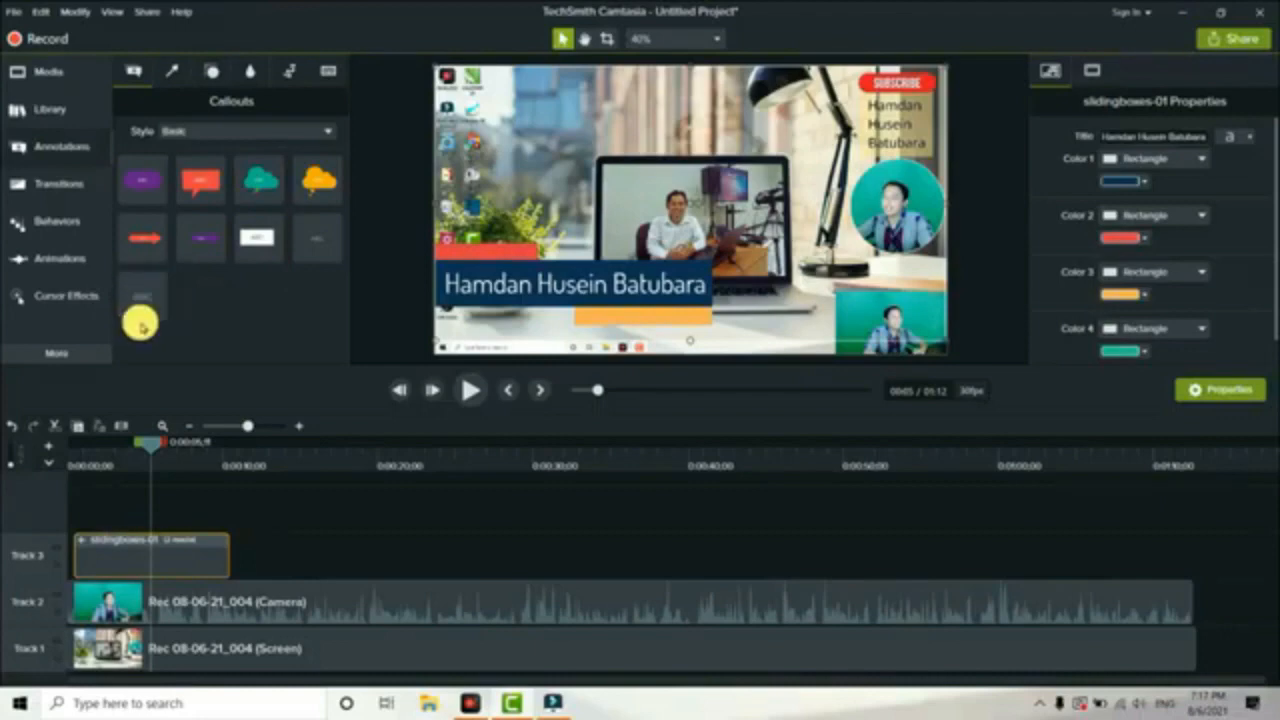
drag(148, 305, 342, 553)
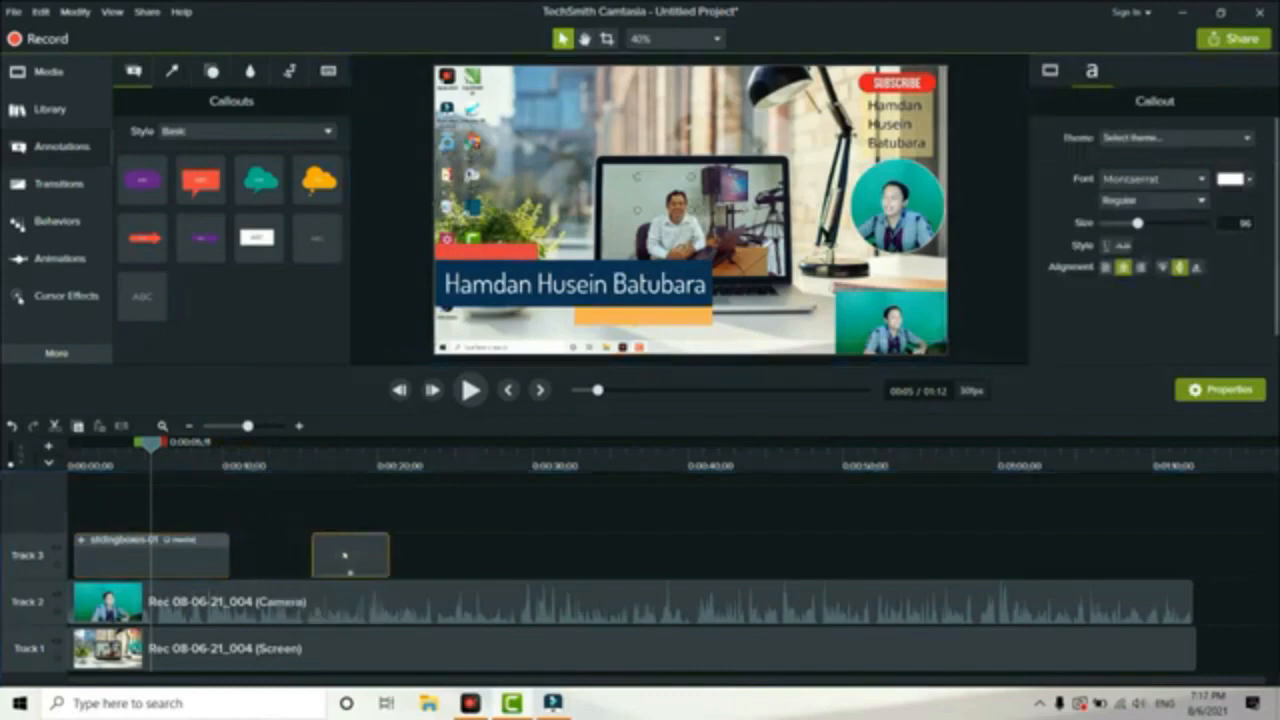
click(229, 452)
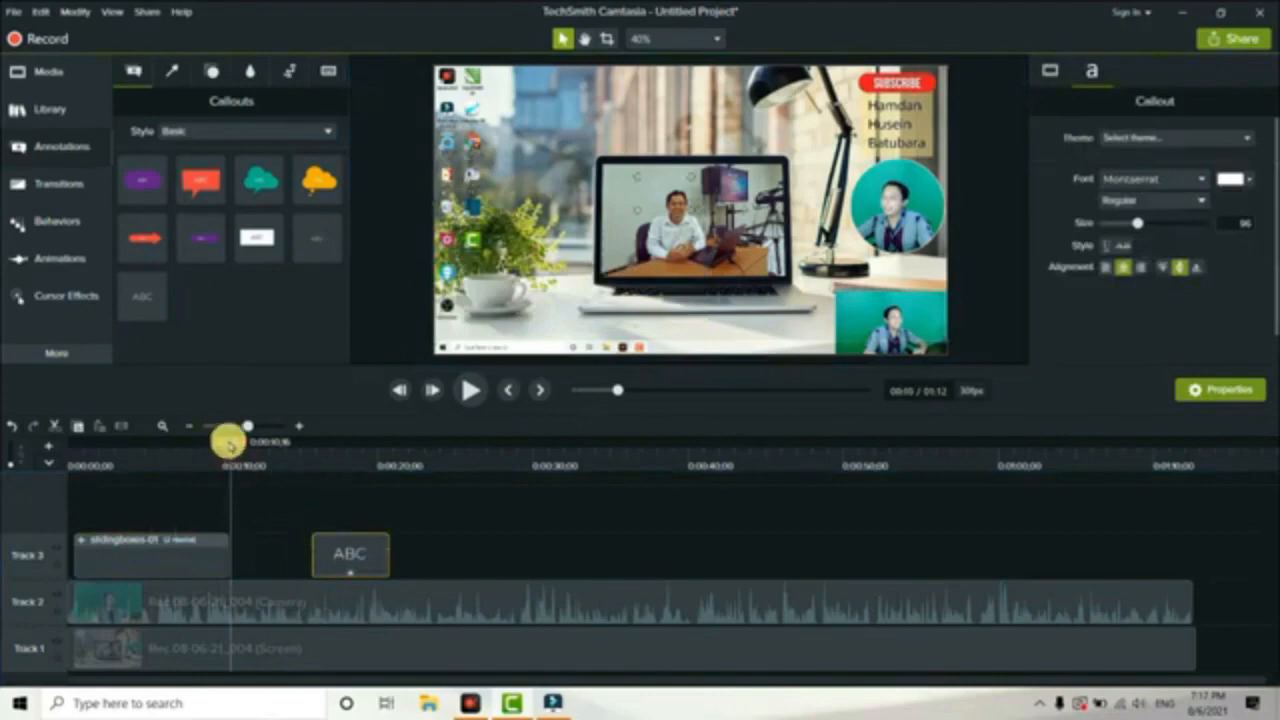
drag(233, 447, 277, 440)
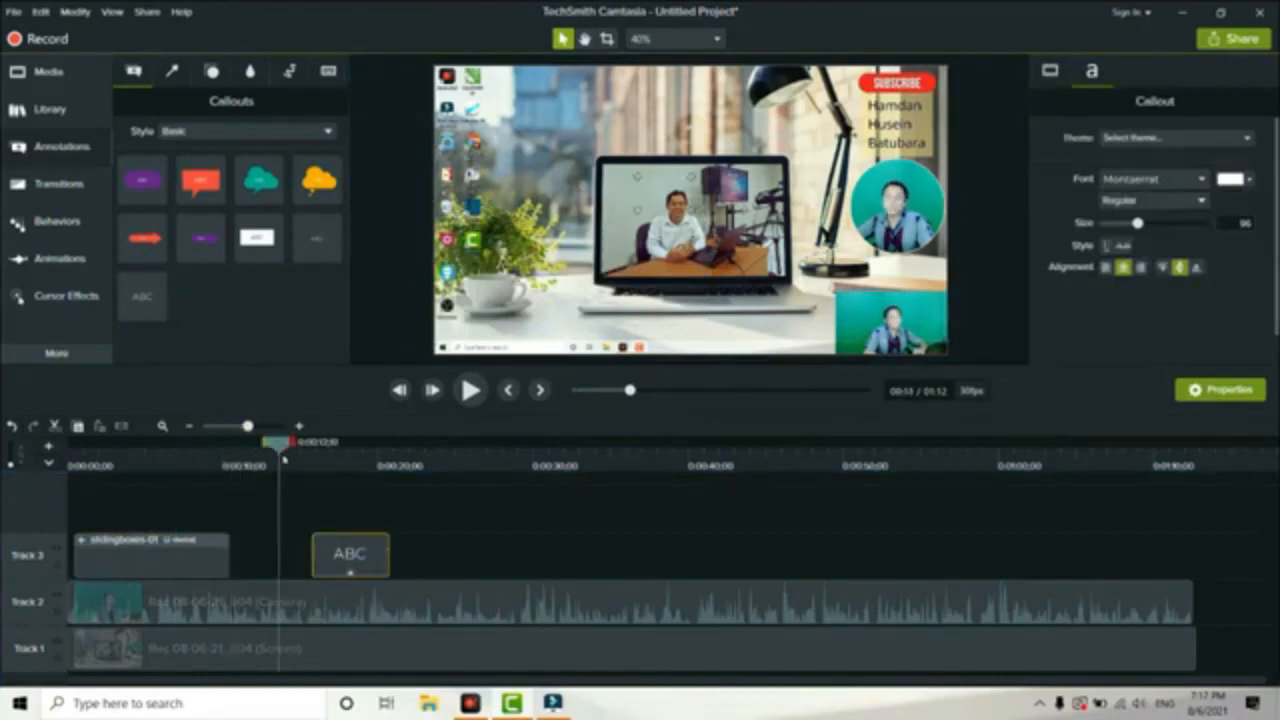
drag(347, 532, 302, 554)
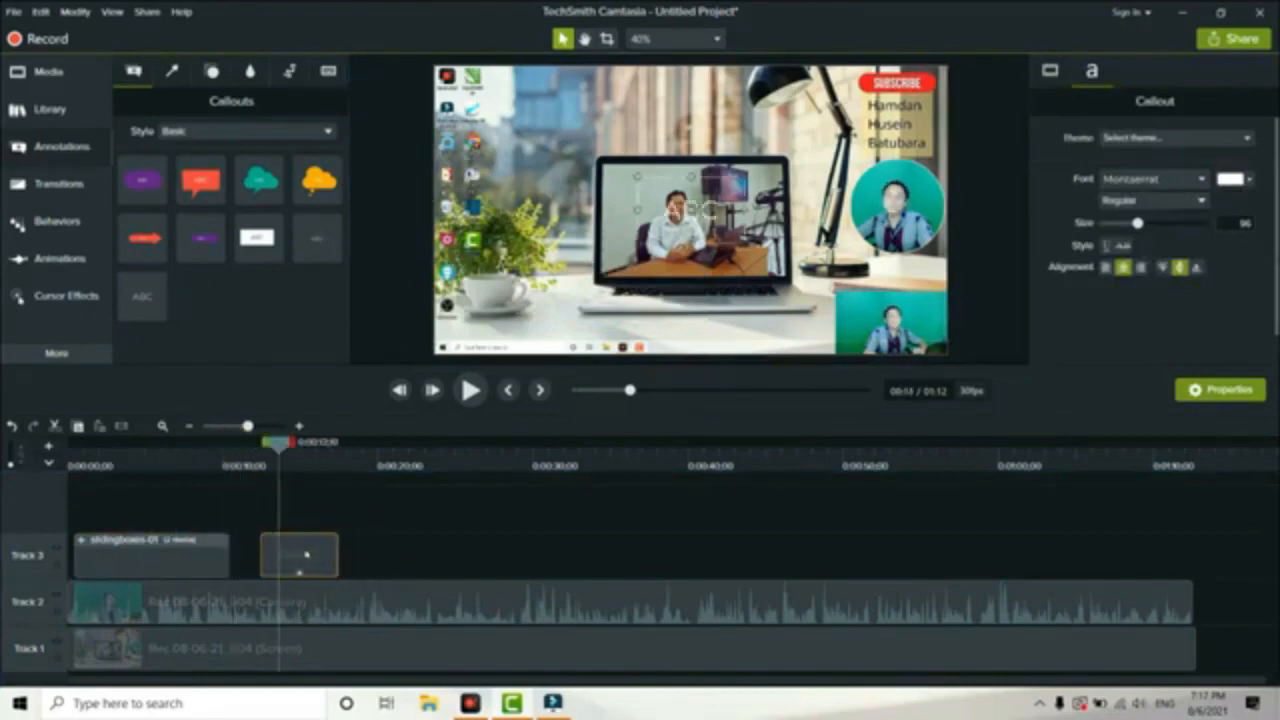
mouse_move(276, 440)
mouse_down()
mouse_move(249, 441)
mouse_move(299, 441)
mouse_up()
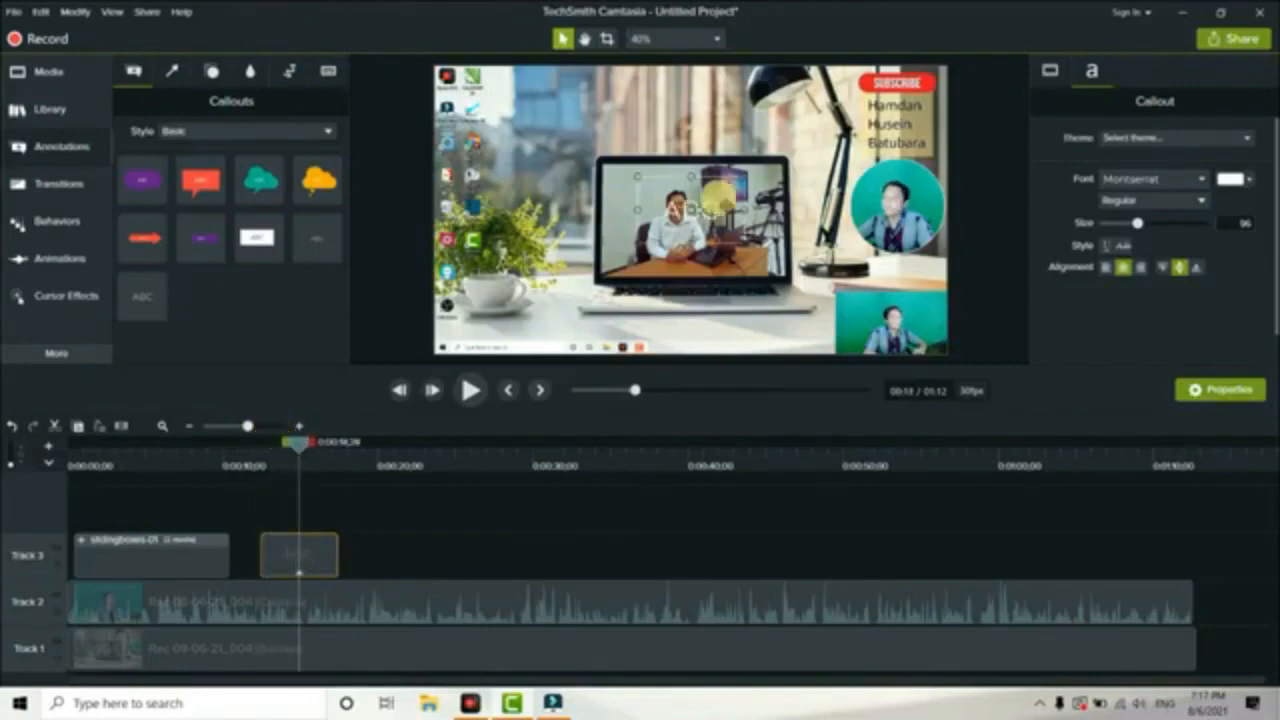
Place the text callout above the laptop, widen its box, and replace its text with Subscribe.
drag(686, 207, 733, 116)
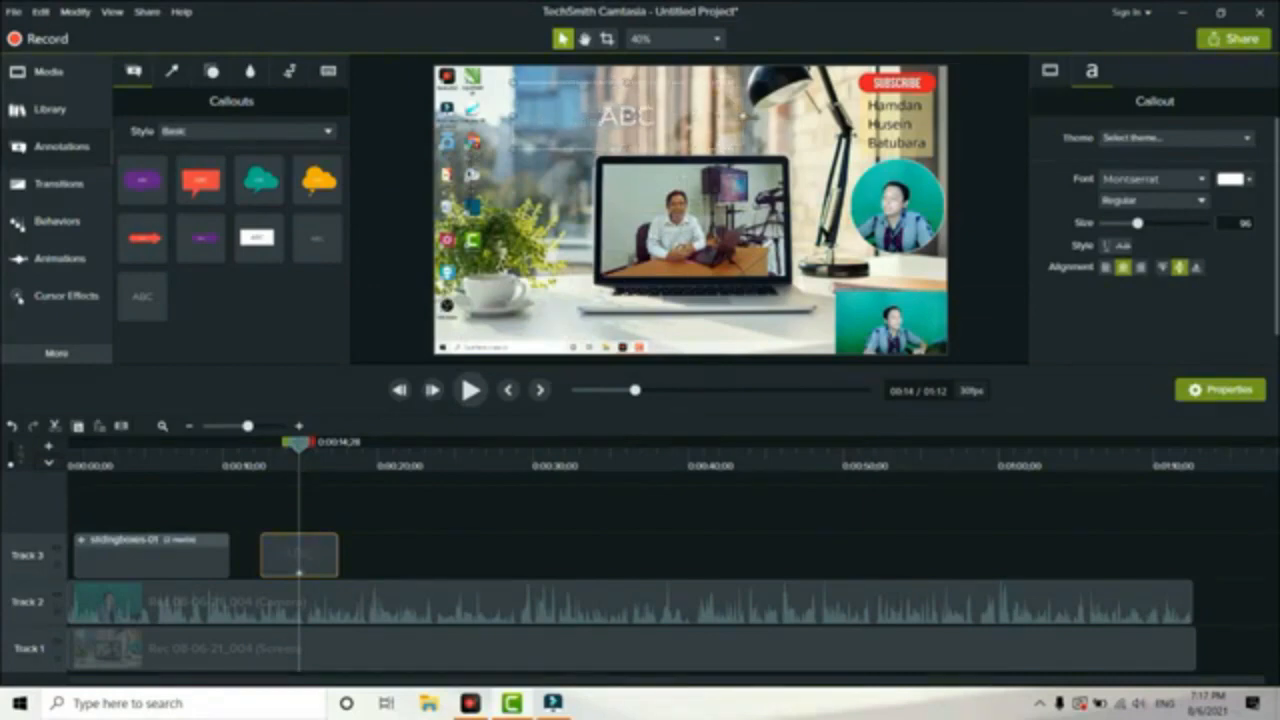
click(652, 118)
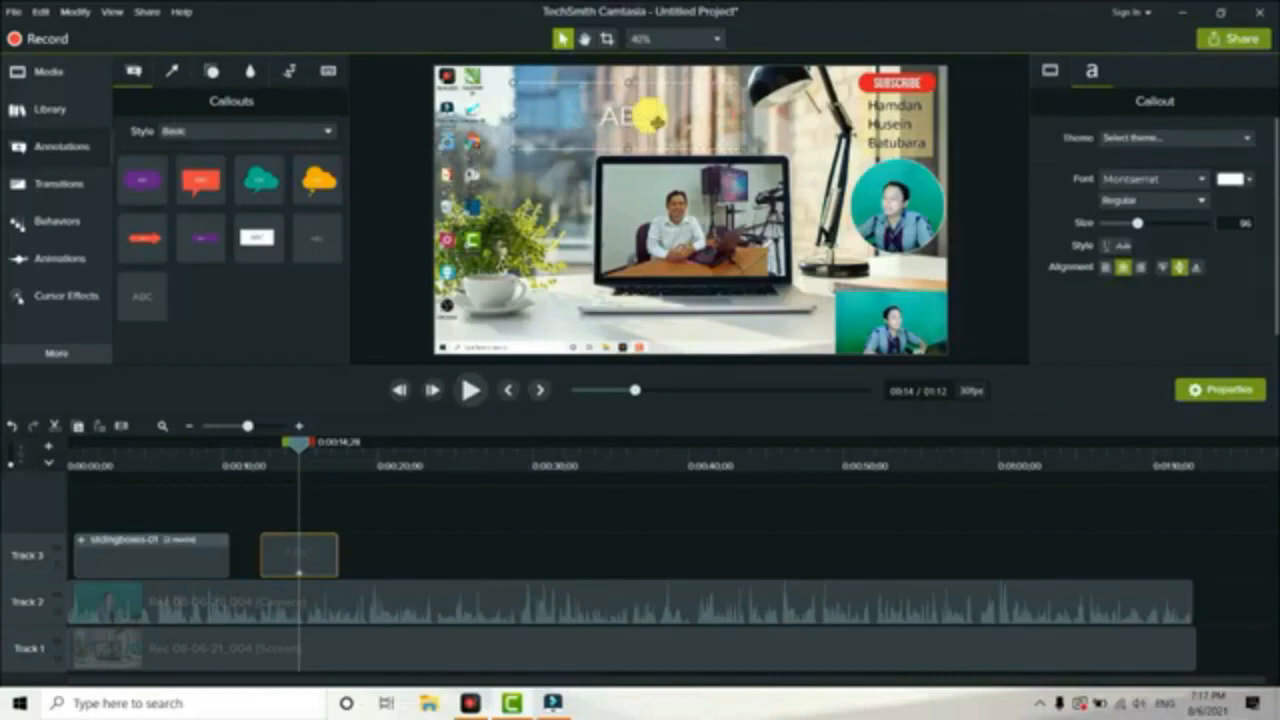
click(650, 117)
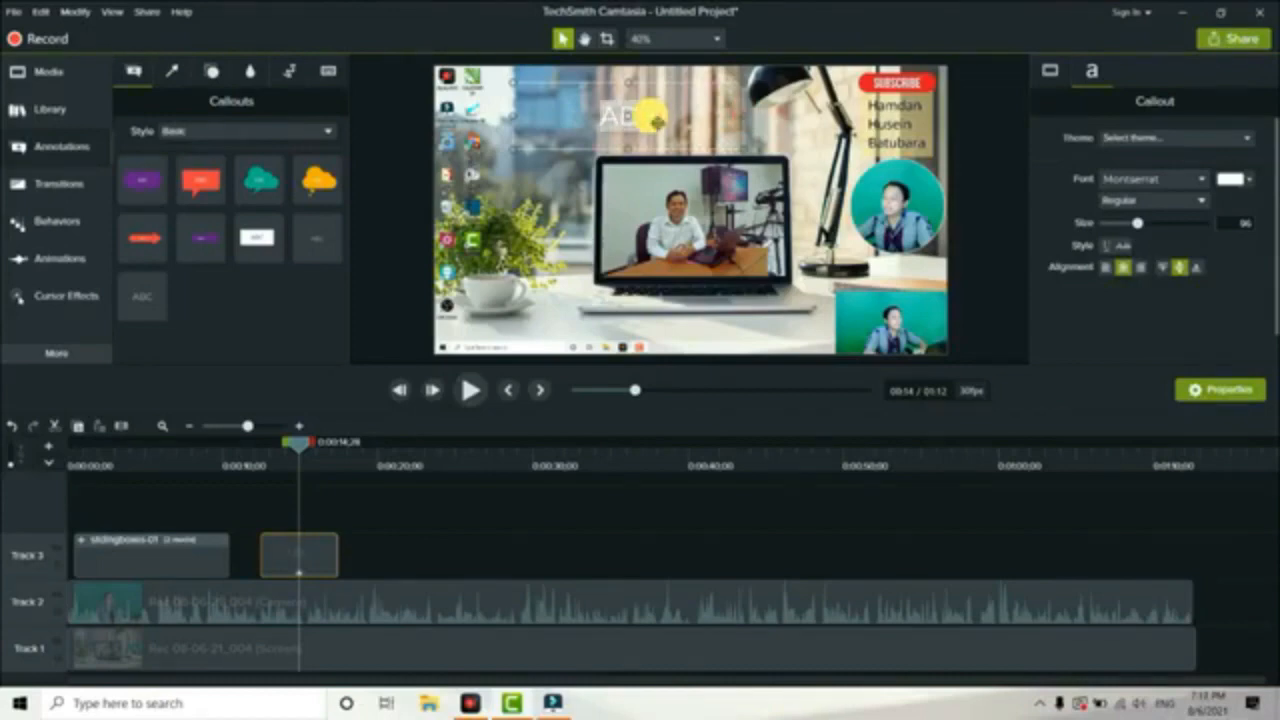
text(So)
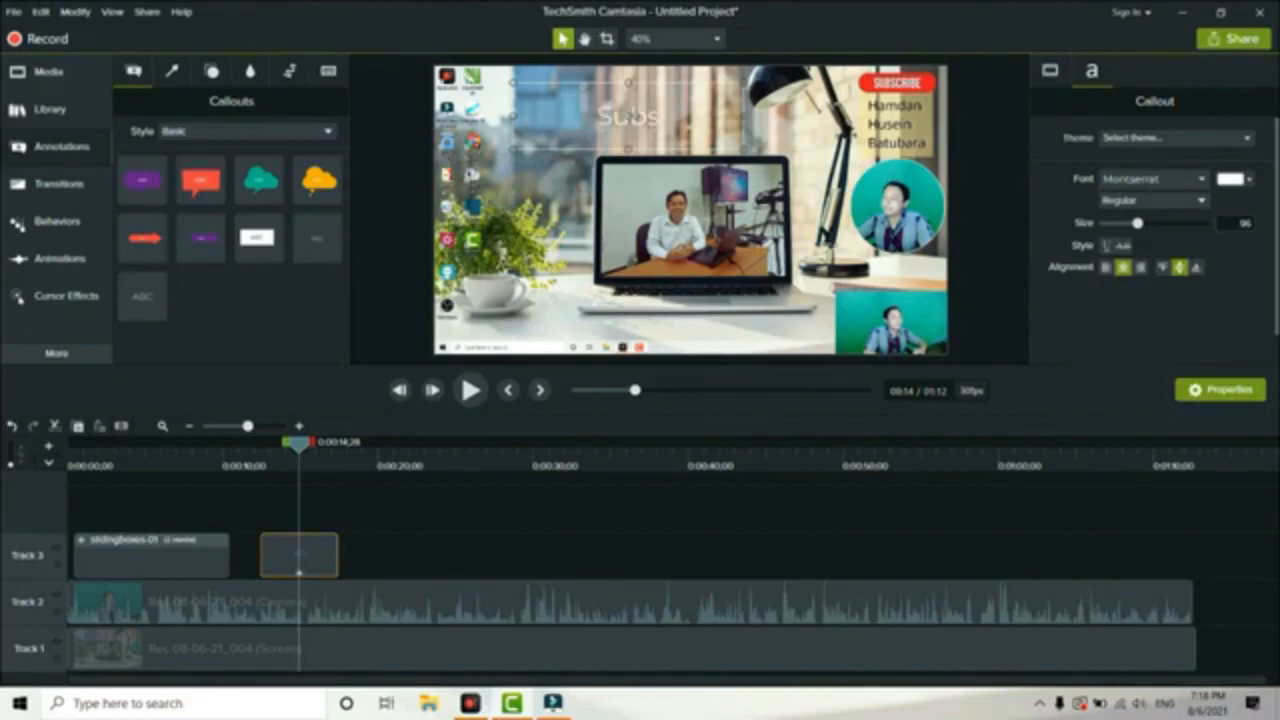
text(bscribe)
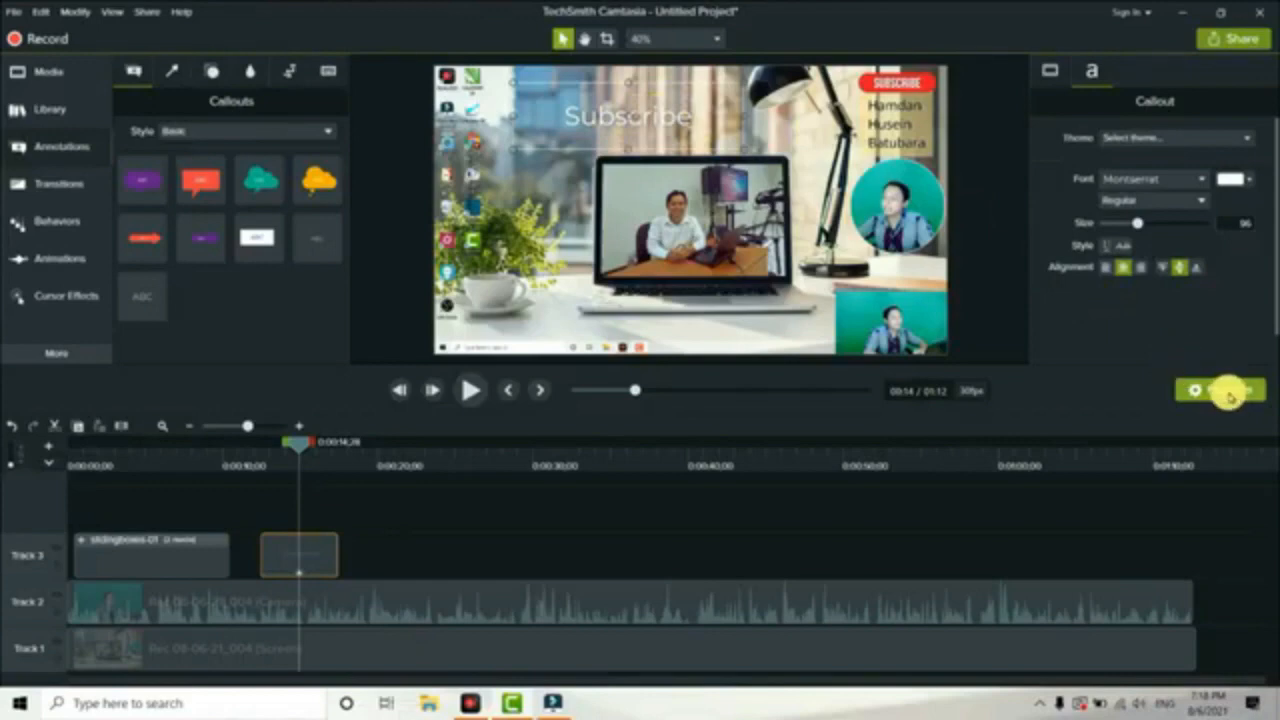
Show the properties of the Subscribe callout and set its font to AngryBirds.
click(1222, 392)
click(1222, 392)
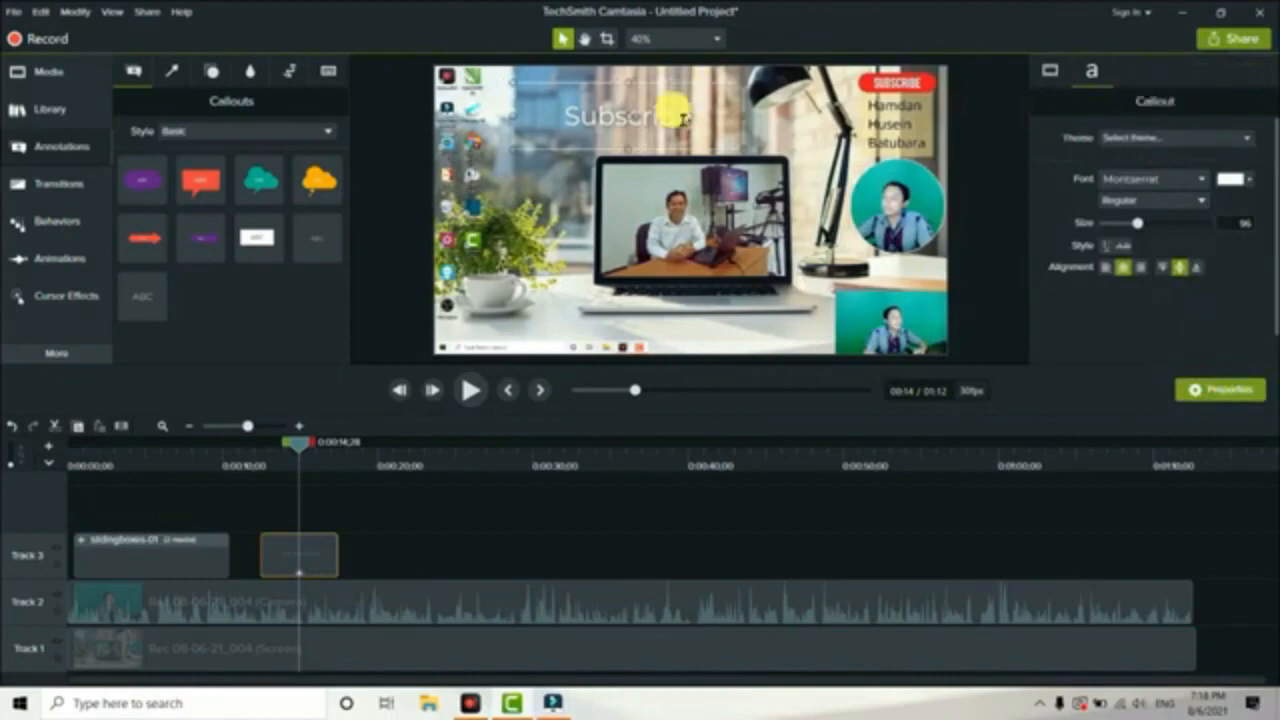
click(798, 156)
click(651, 117)
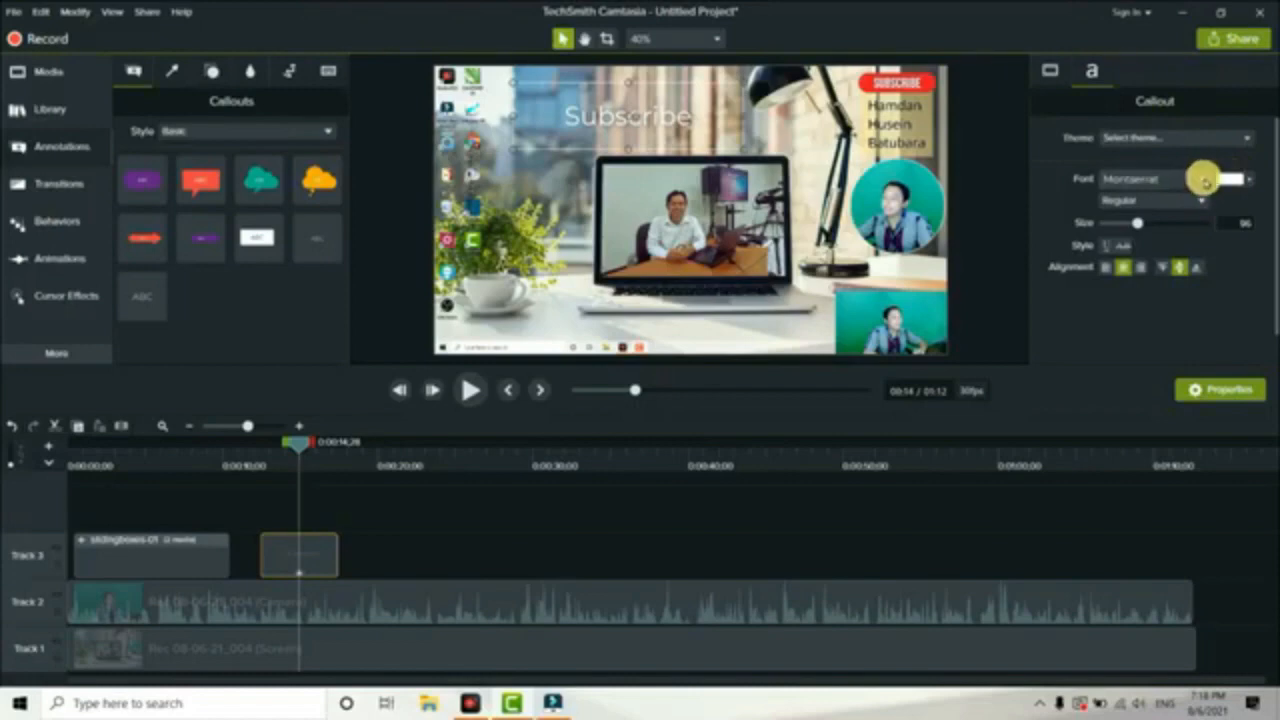
click(1203, 181)
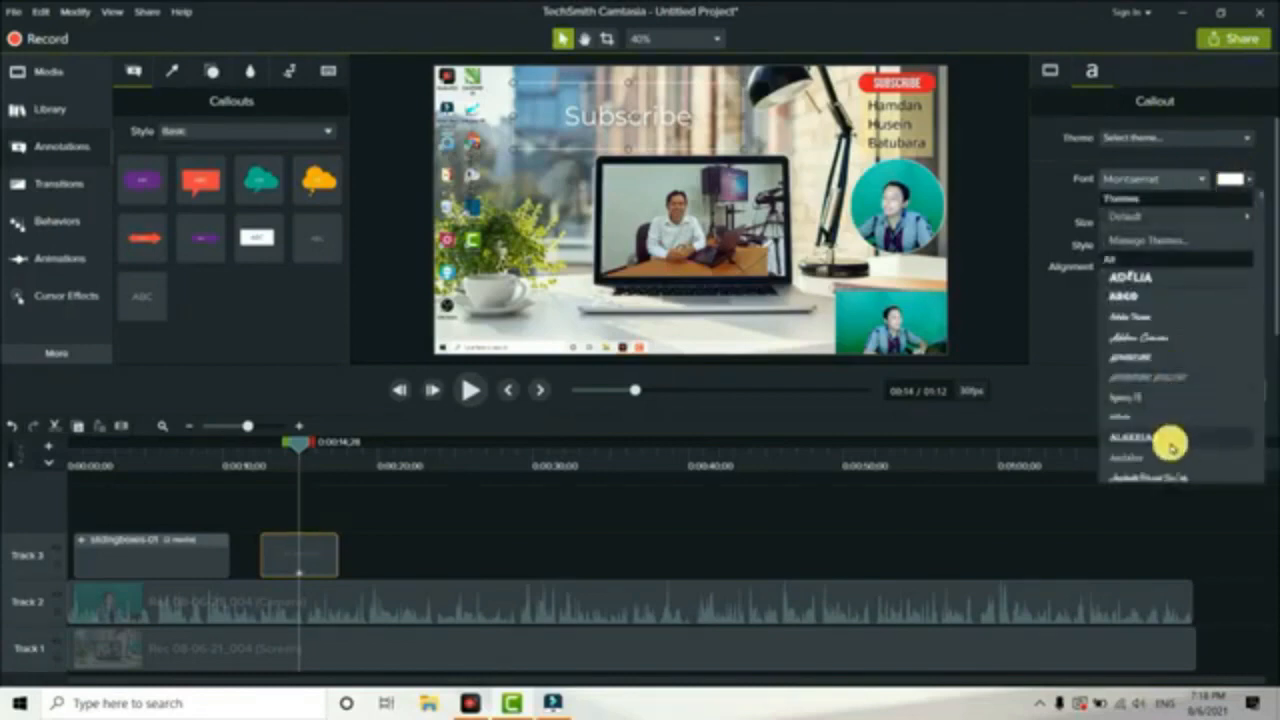
scroll(1160, 435, down, 1)
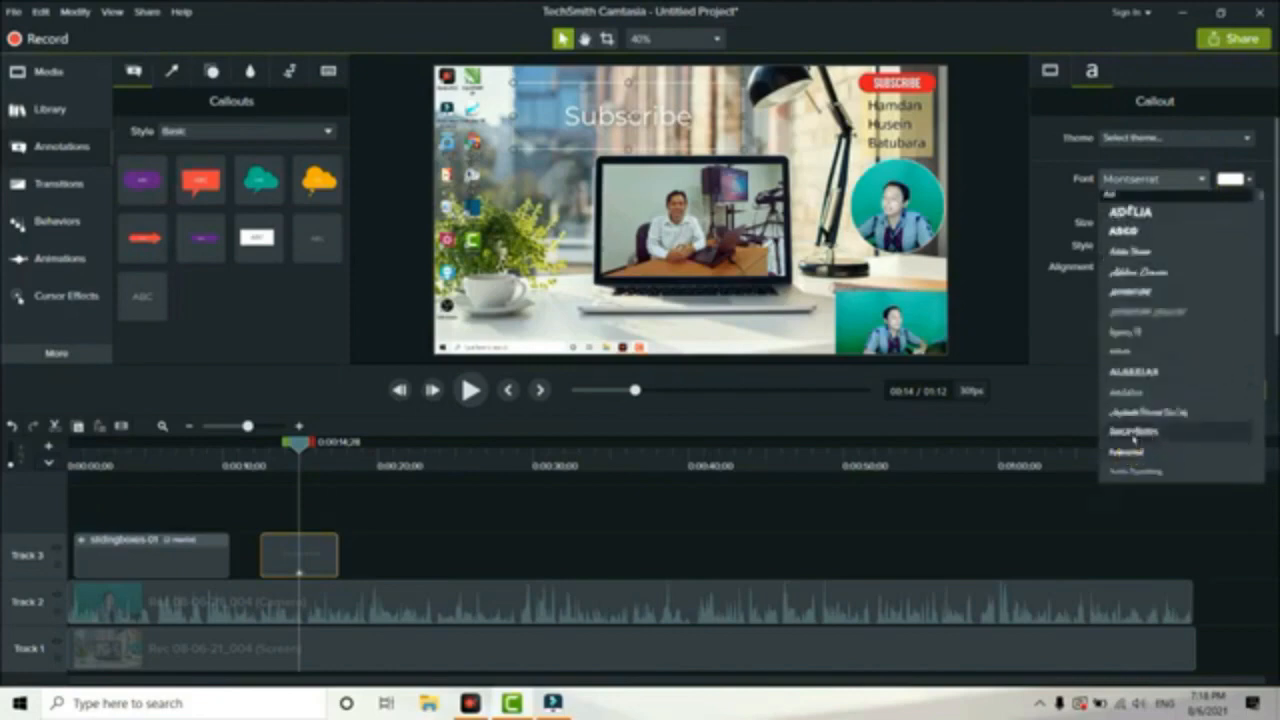
click(1133, 434)
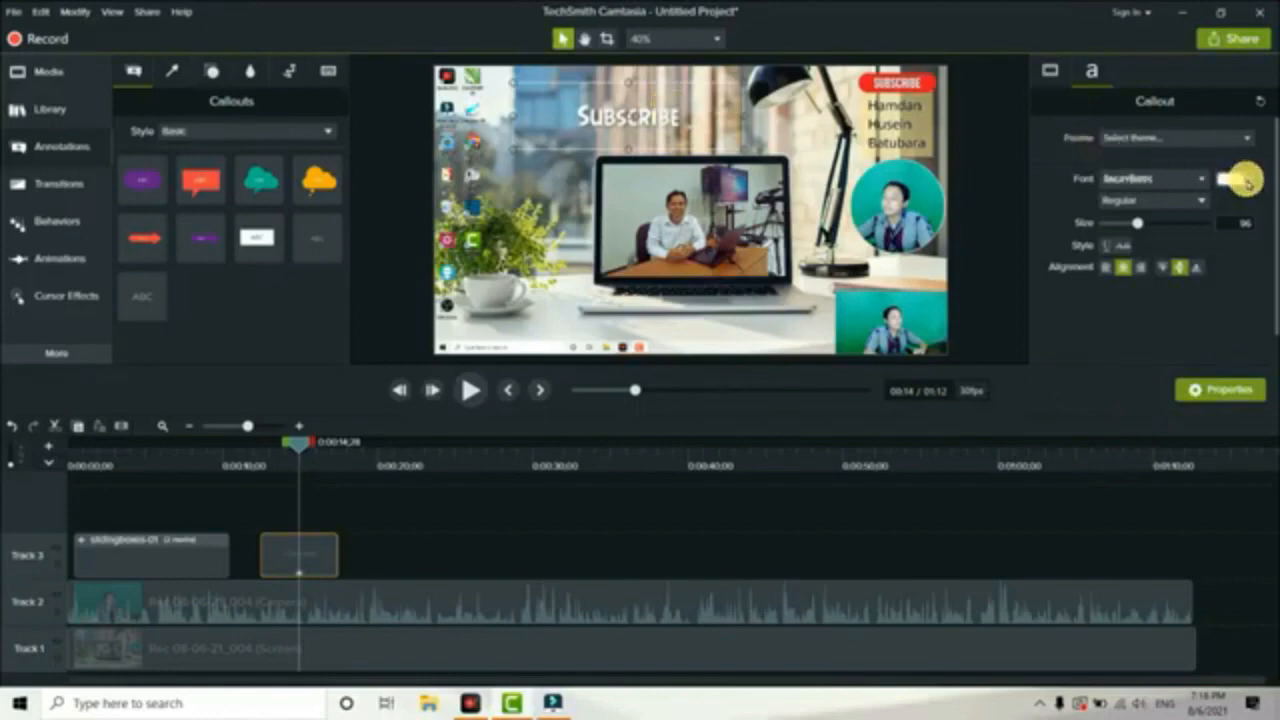
Change the Subscribe text colour to red.
click(1248, 180)
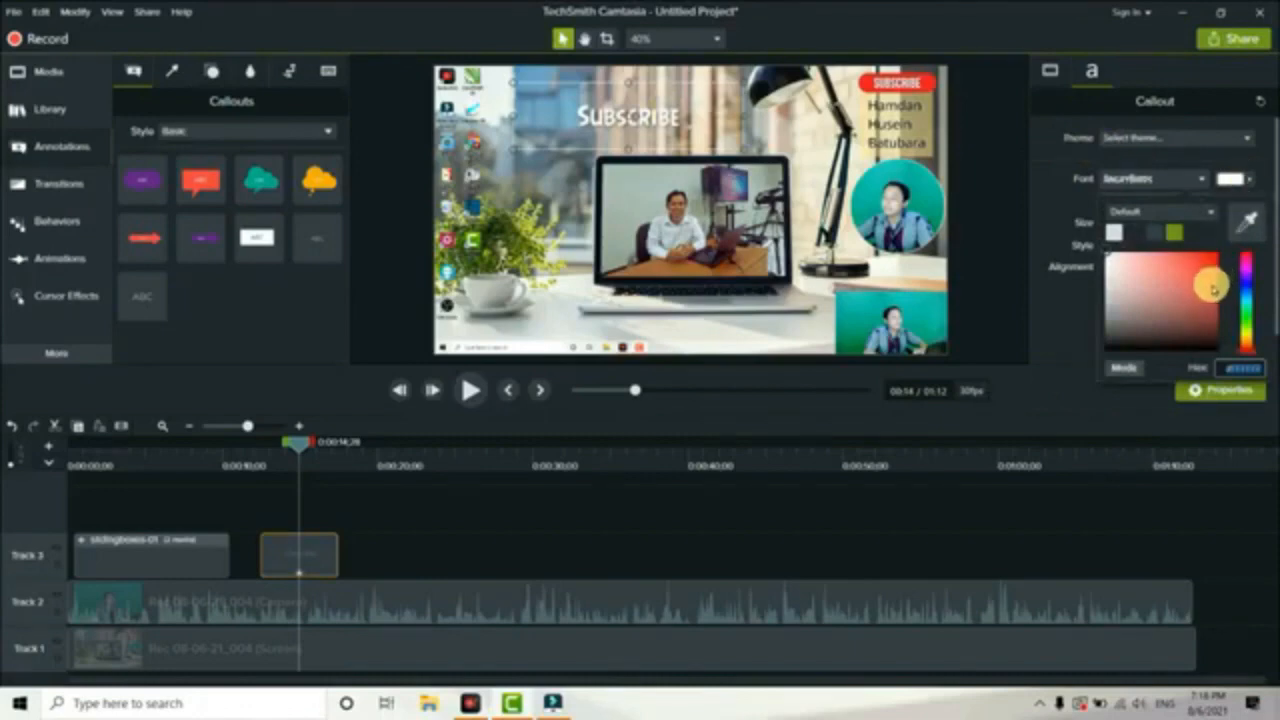
click(1212, 288)
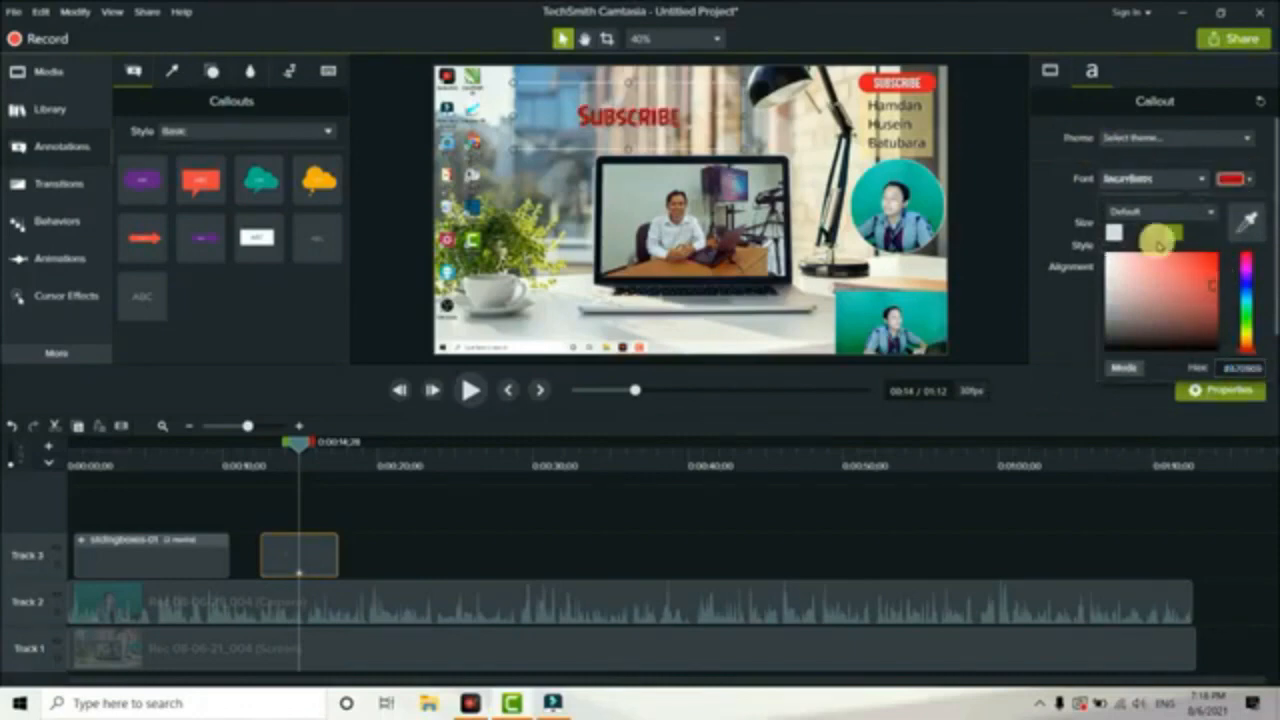
click(1060, 190)
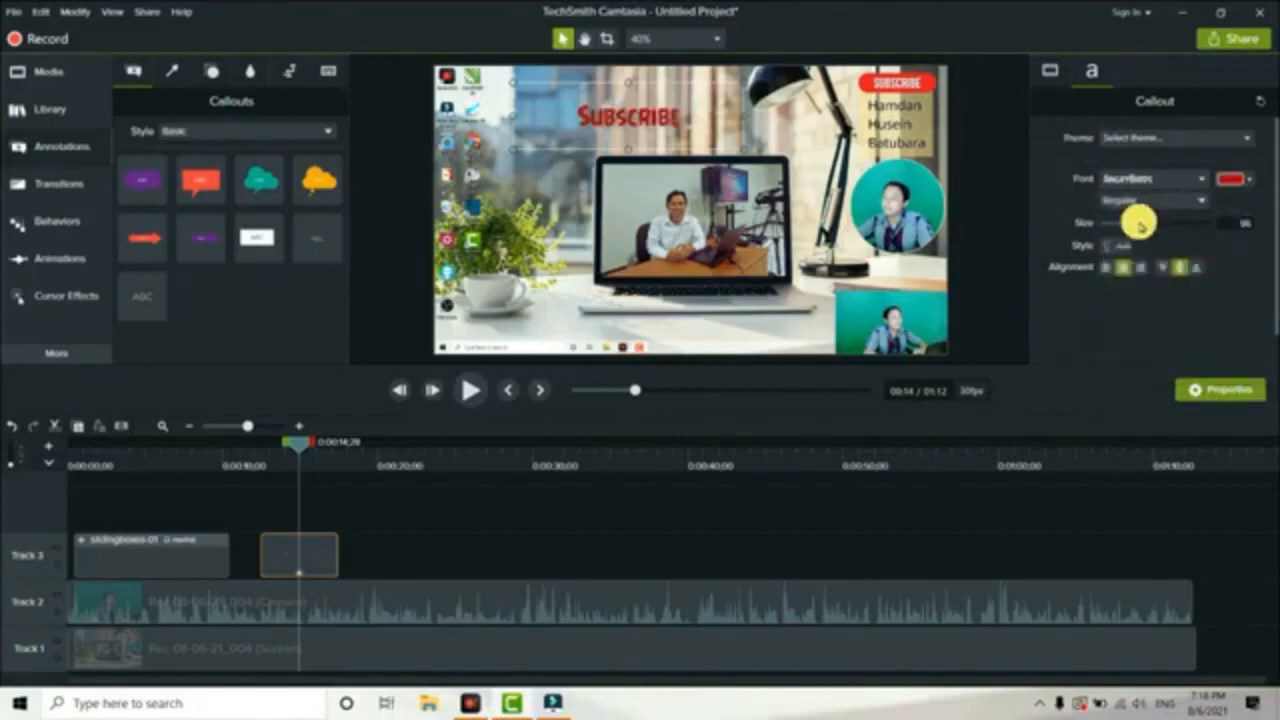
Make the Subscribe text Bold Italic and slightly larger, and move it to the lower part of the canvas below the laptop.
drag(1140, 222, 1141, 225)
click(1202, 201)
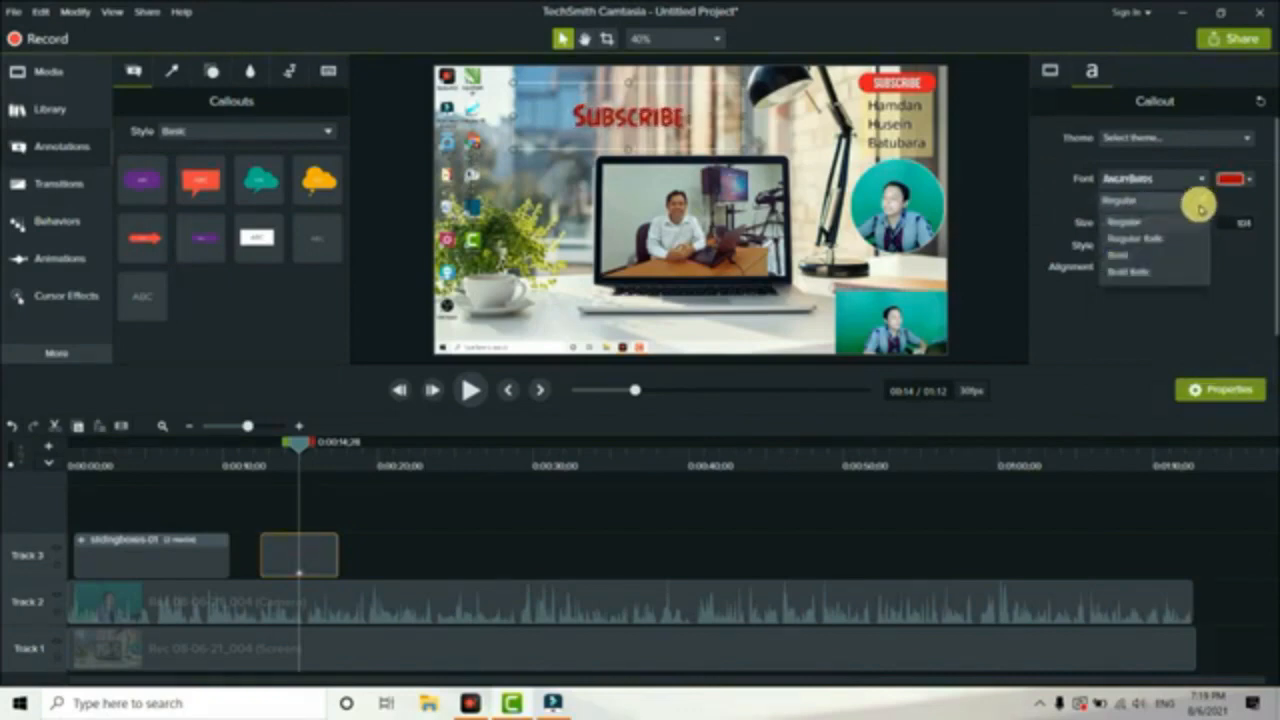
click(1150, 254)
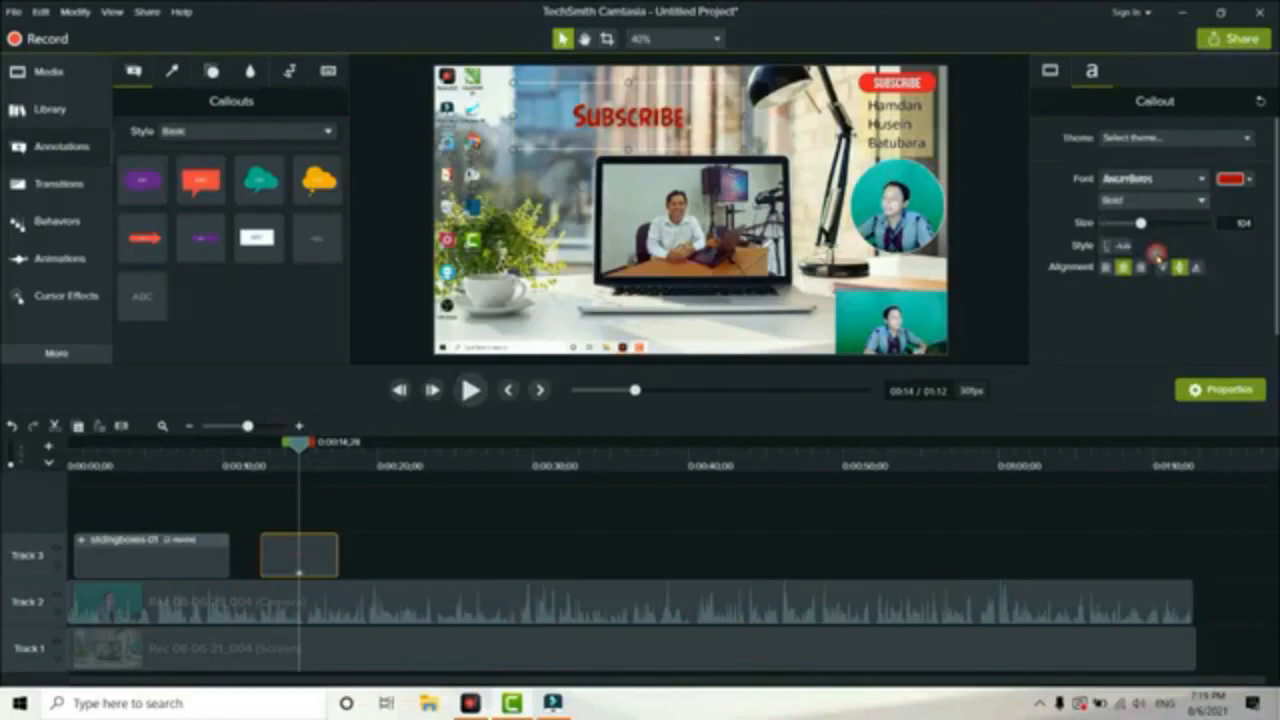
click(1150, 200)
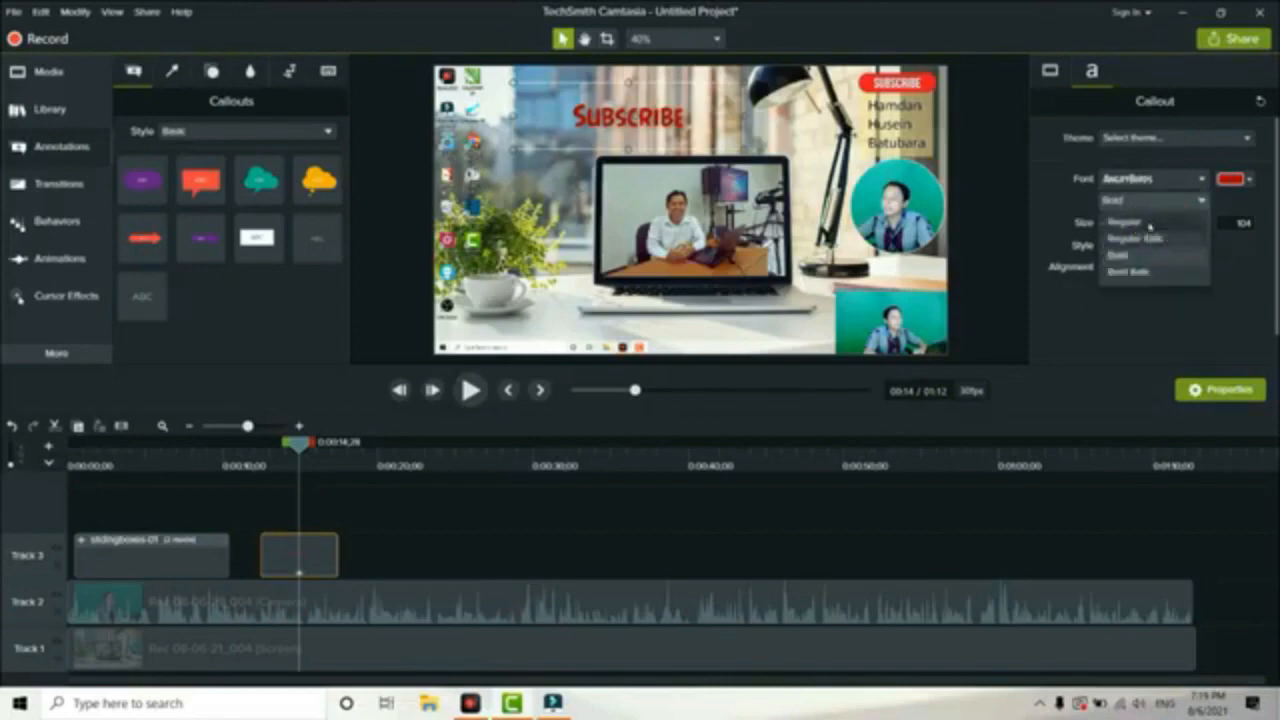
click(1150, 222)
click(1150, 200)
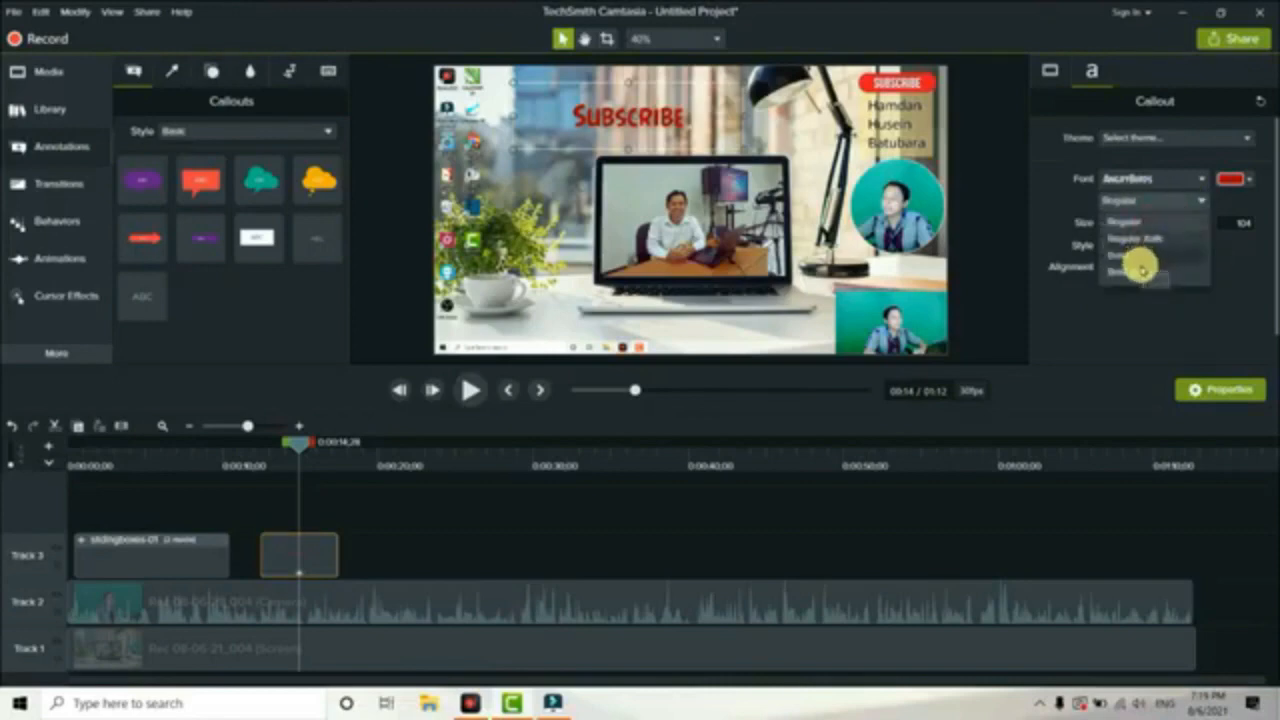
click(1141, 270)
drag(1141, 223, 1149, 223)
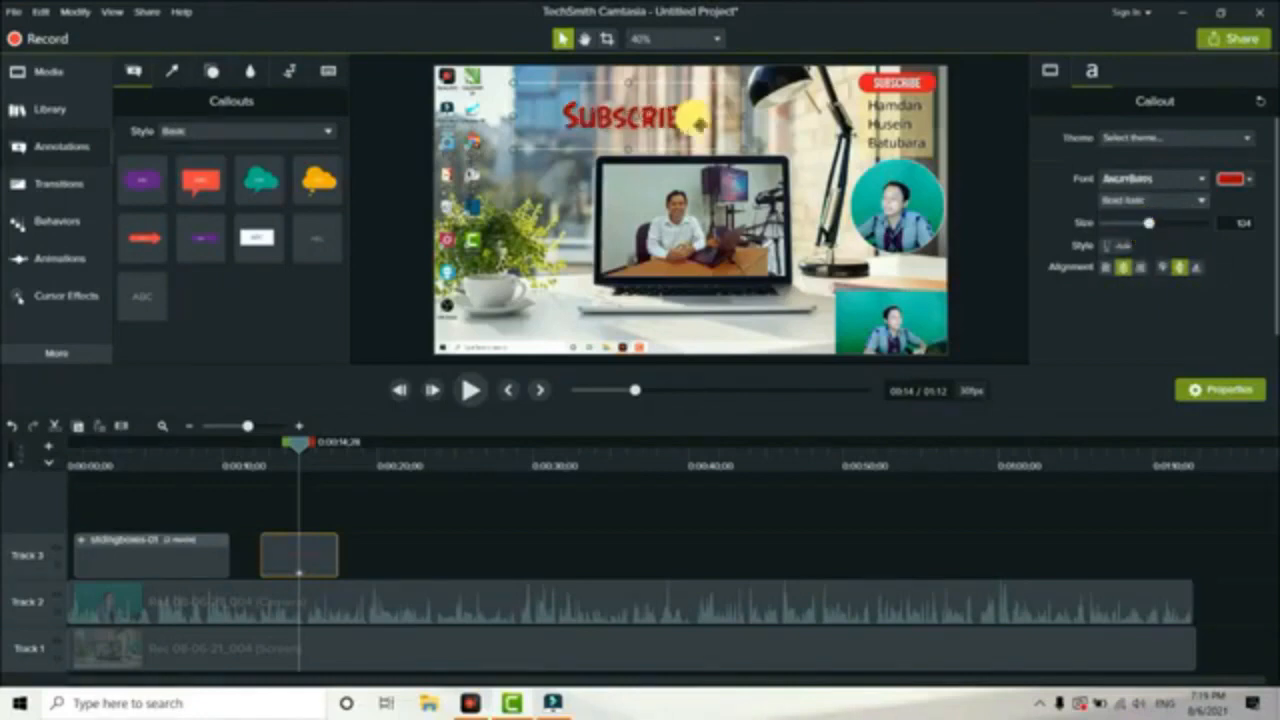
mouse_move(698, 125)
mouse_down()
mouse_move(640, 280)
mouse_move(612, 296)
mouse_move(604, 326)
mouse_move(567, 327)
mouse_up()
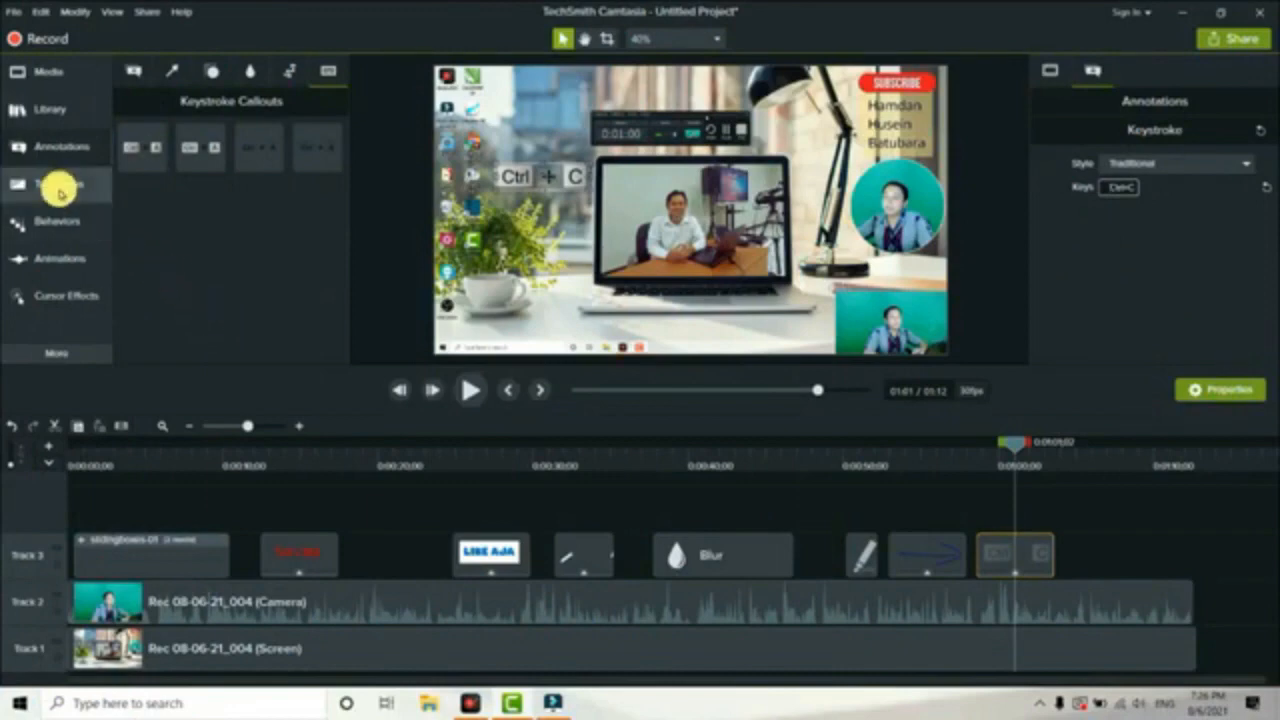
Enlarge the webcam video to about 58.7% scale and split its Track 2 clip at about 1:05.
click(59, 188)
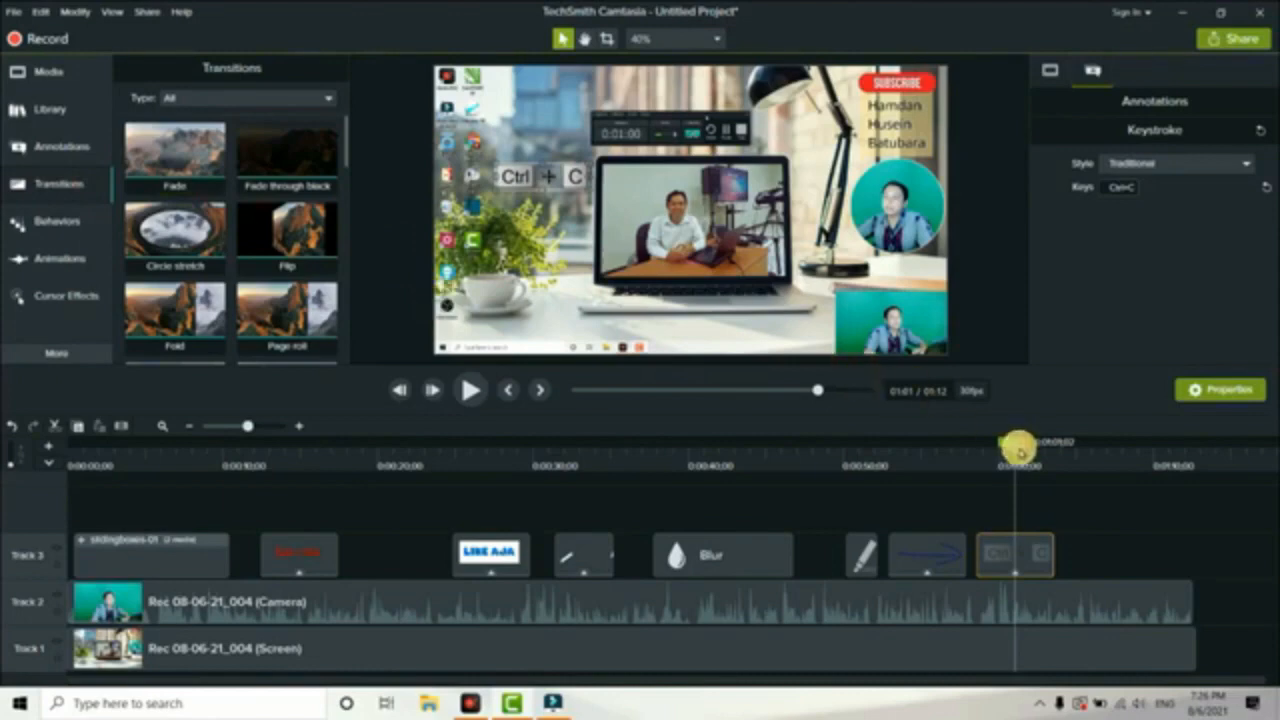
drag(1016, 452, 1090, 454)
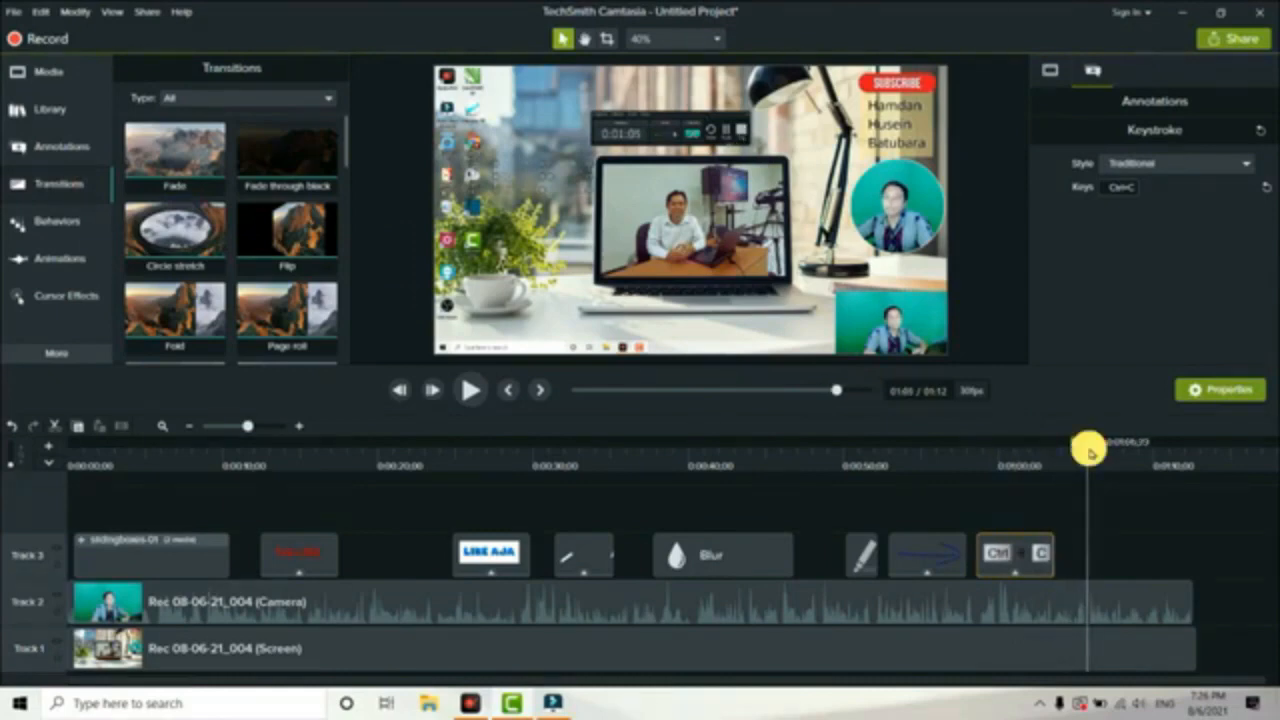
click(1107, 601)
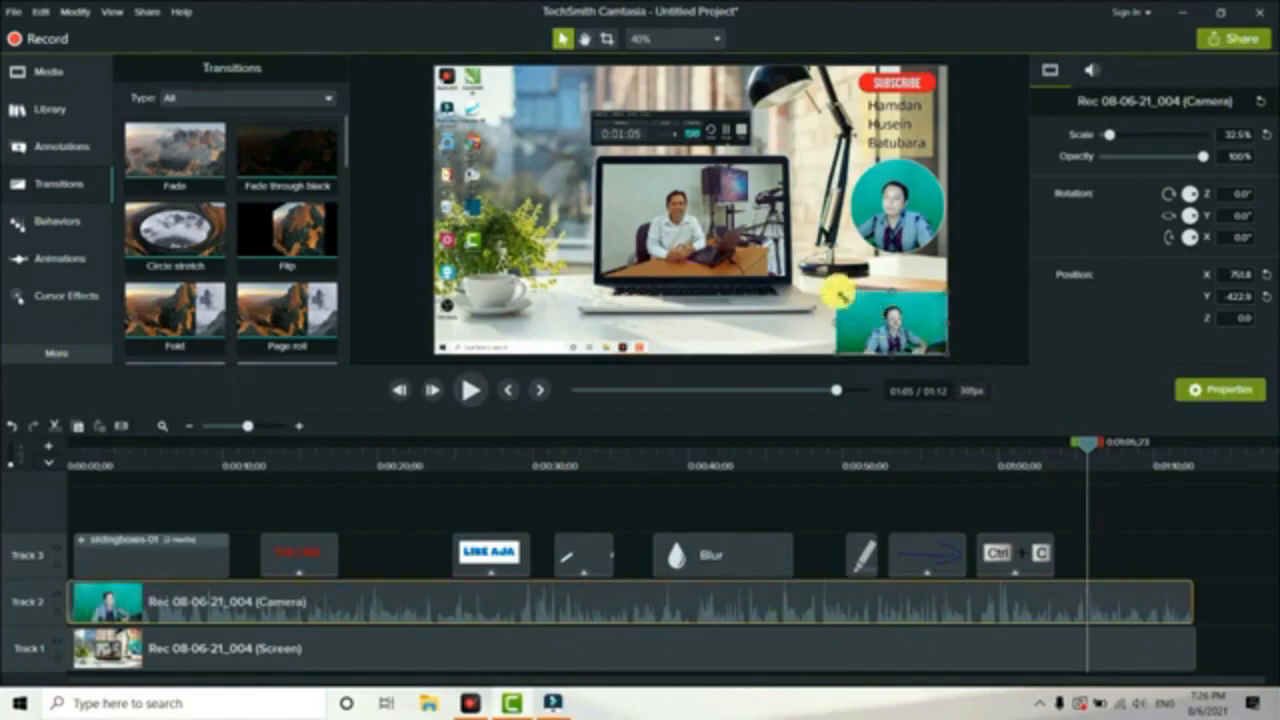
drag(838, 292, 752, 245)
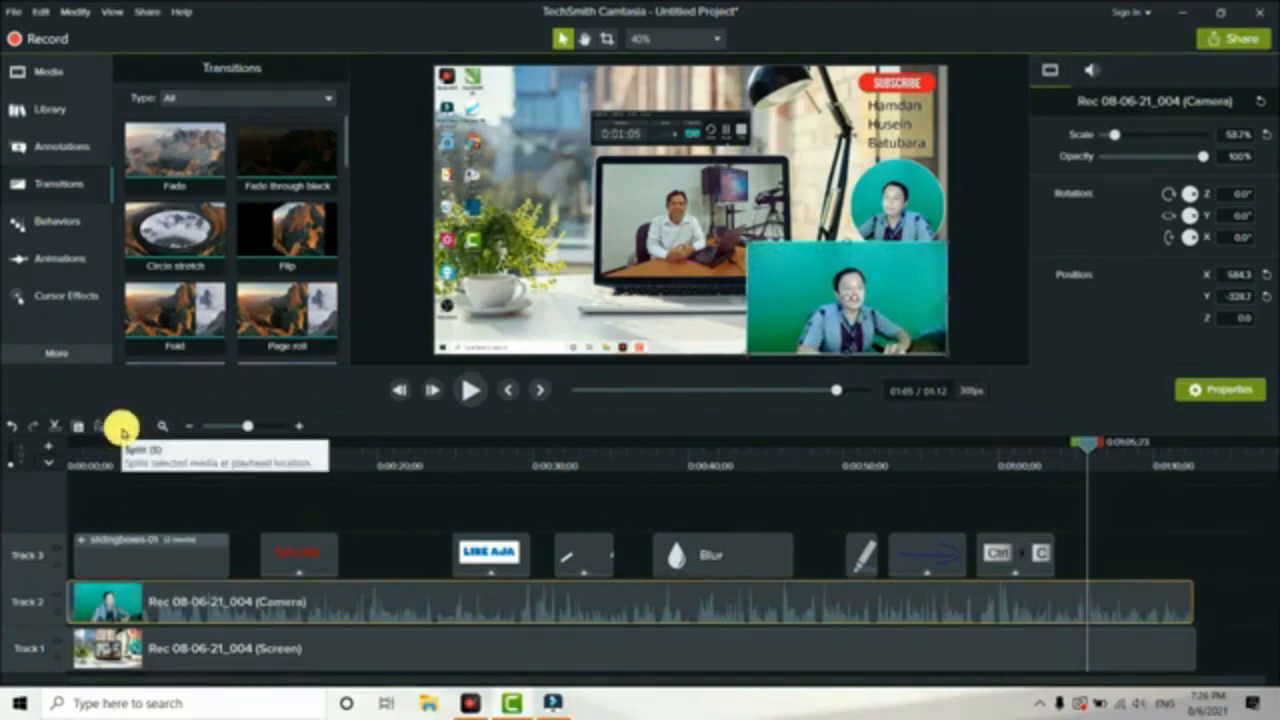
click(119, 427)
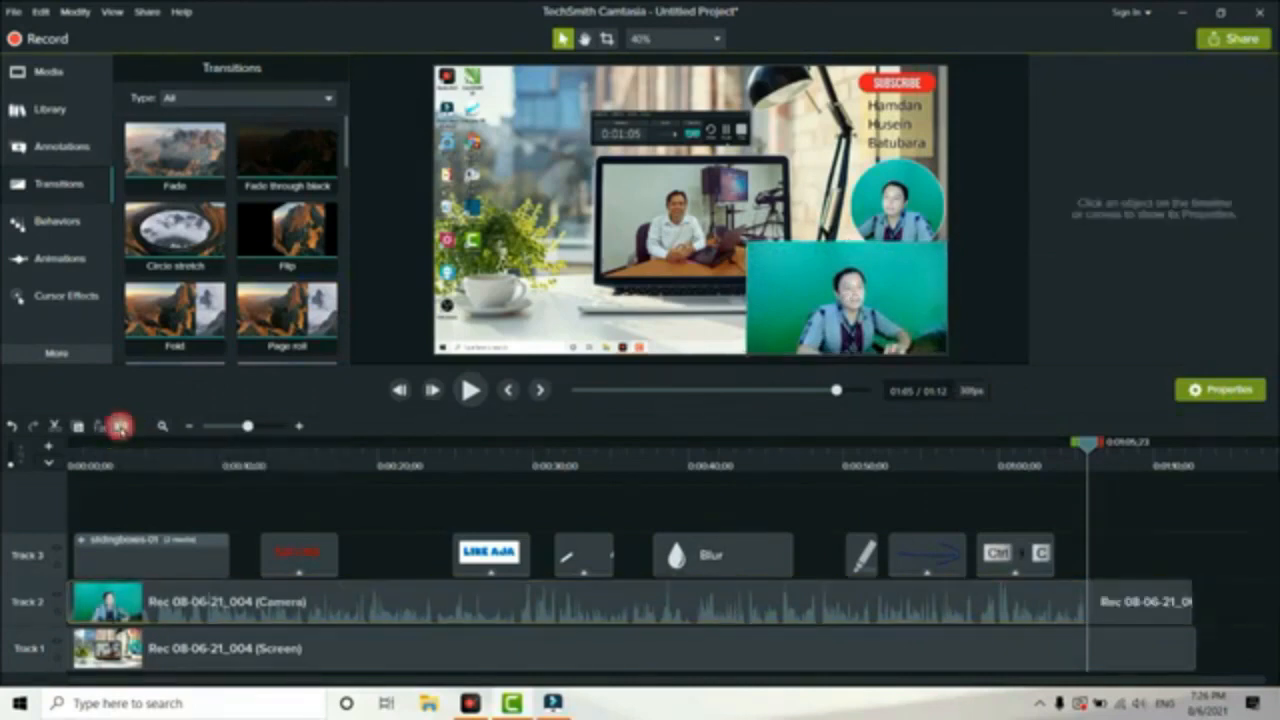
click(1128, 598)
mouse_move(1128, 598)
mouse_down()
mouse_move(1198, 600)
mouse_move(1119, 601)
mouse_up()
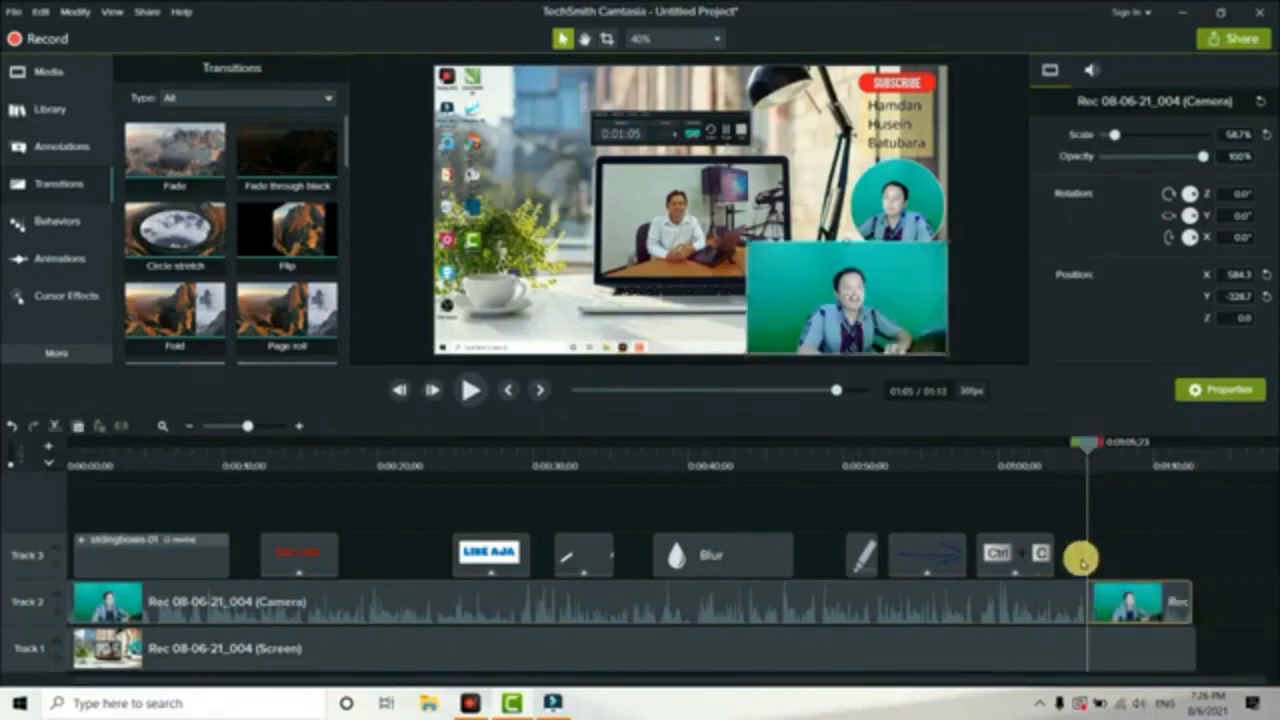
Add the Flip transition at the cut between the two camera clips on Track 2 and play it back.
mouse_move(1088, 443)
mouse_down()
mouse_move(1100, 445)
mouse_move(1078, 442)
mouse_up()
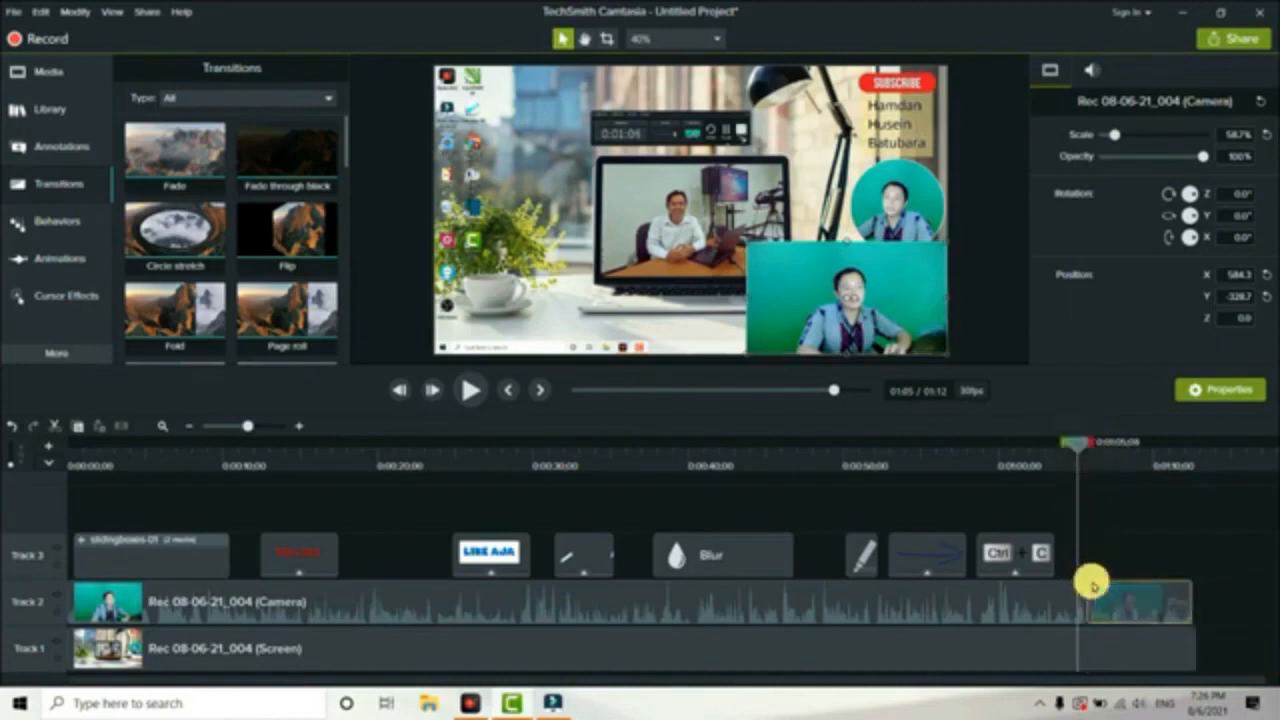
click(1094, 590)
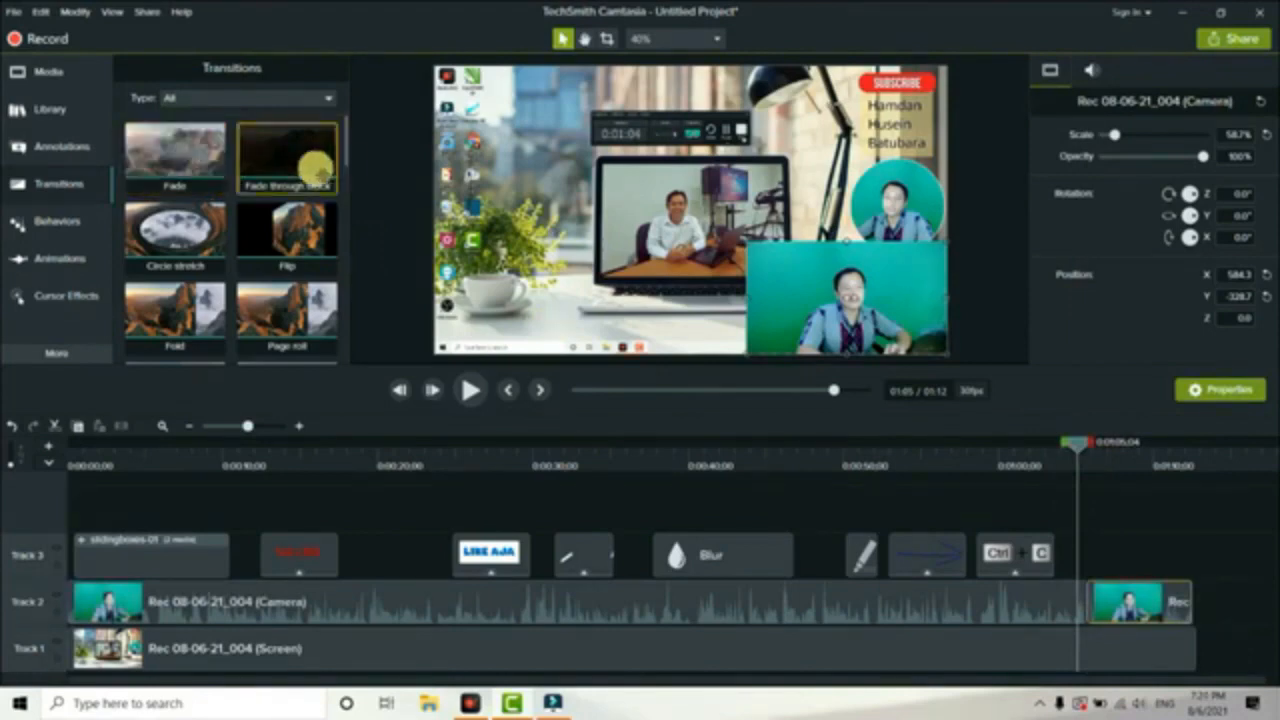
drag(346, 157, 344, 195)
scroll(319, 258, down, 5)
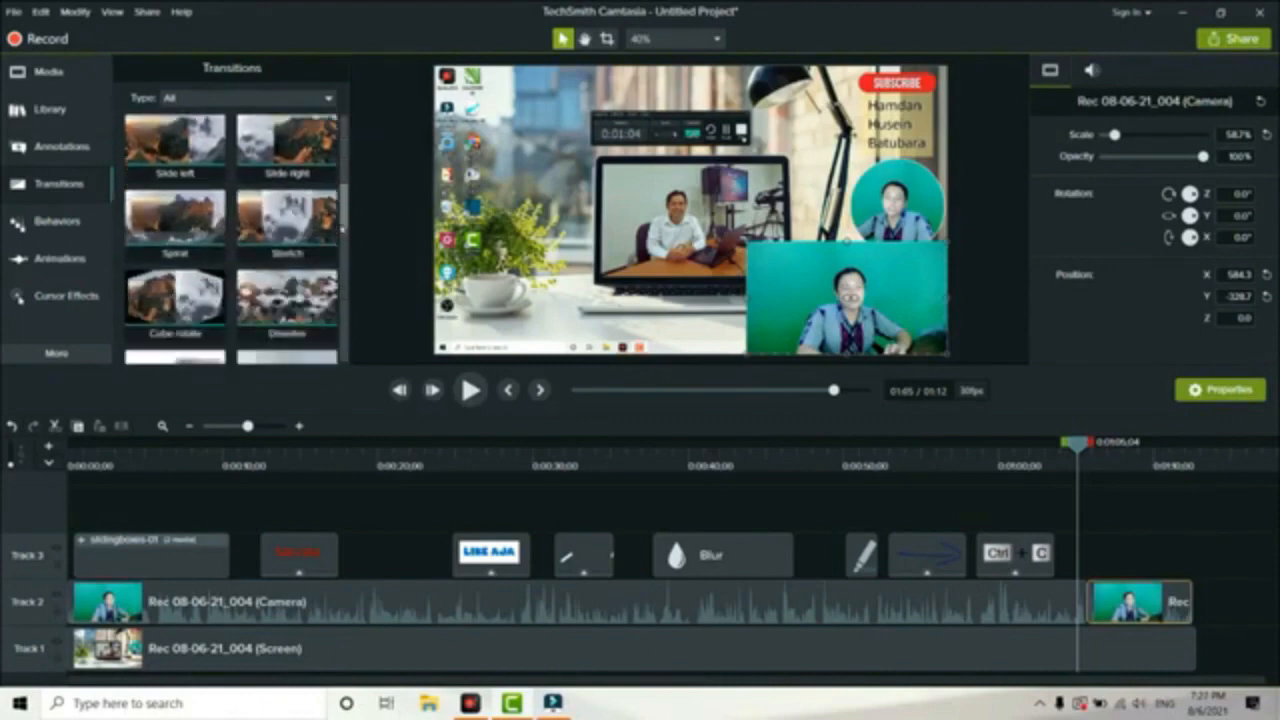
scroll(318, 258, up, 6)
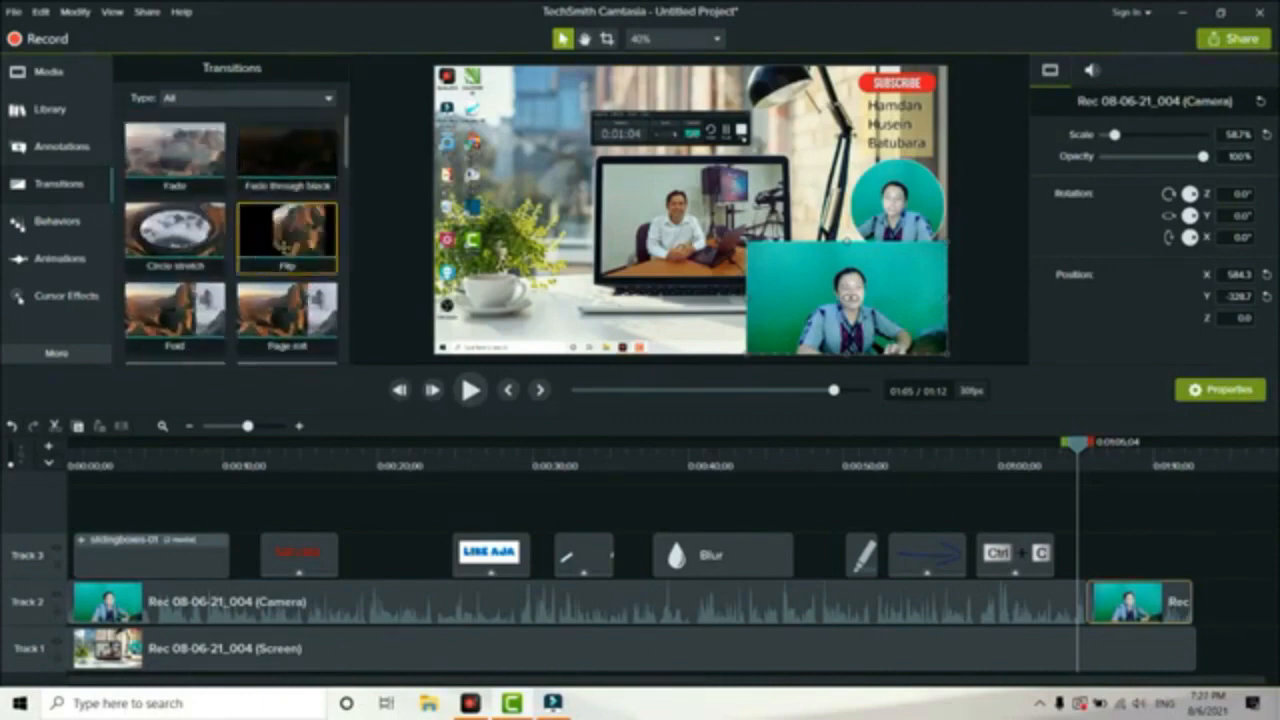
drag(284, 245, 1092, 612)
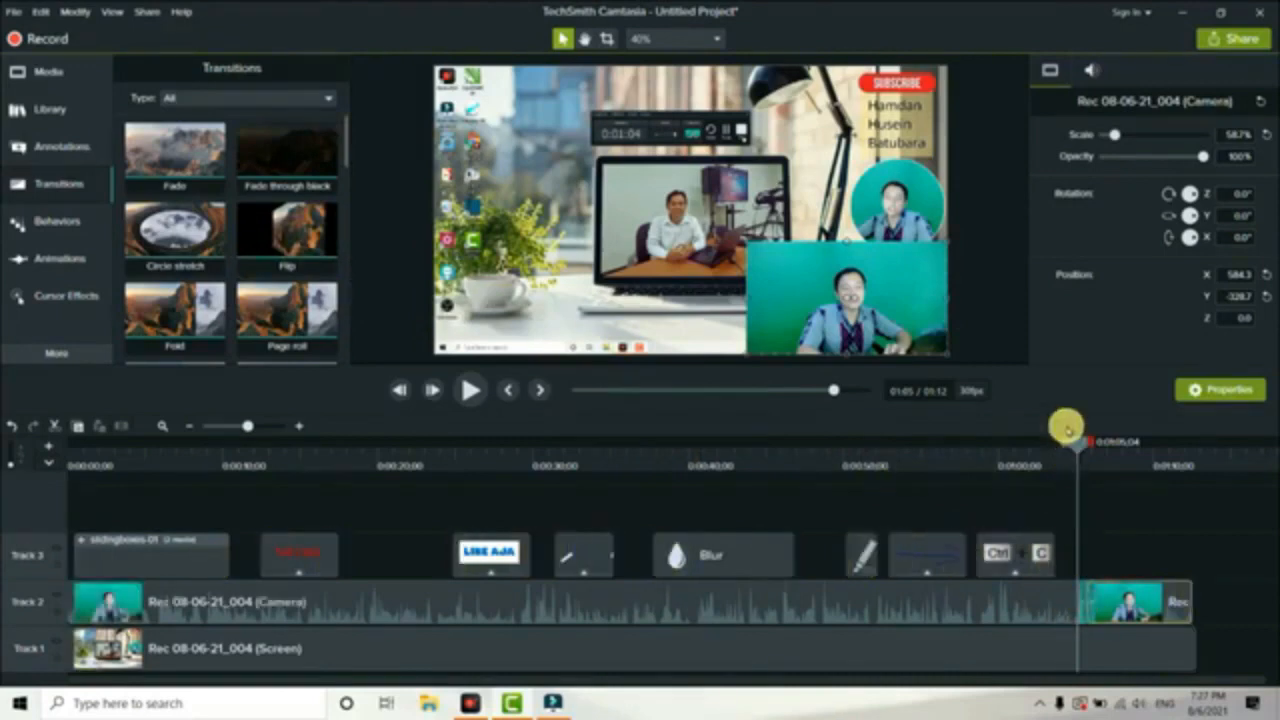
click(1070, 441)
click(470, 390)
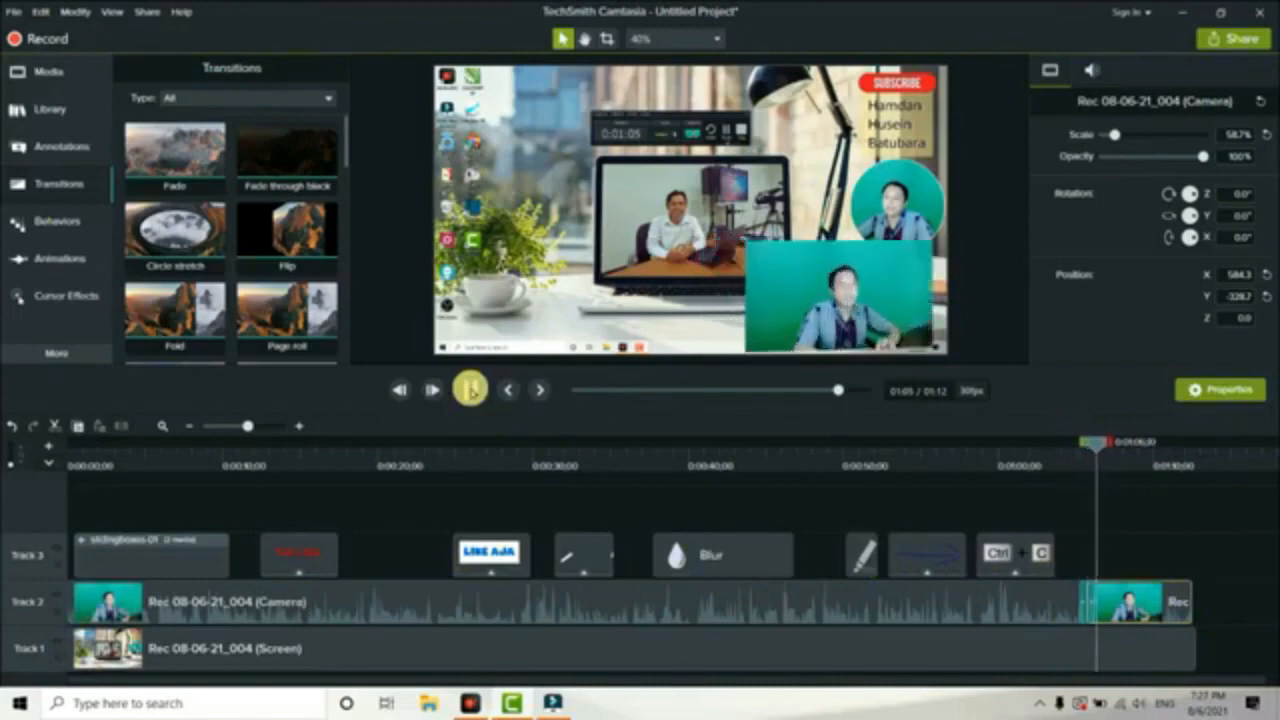
click(470, 390)
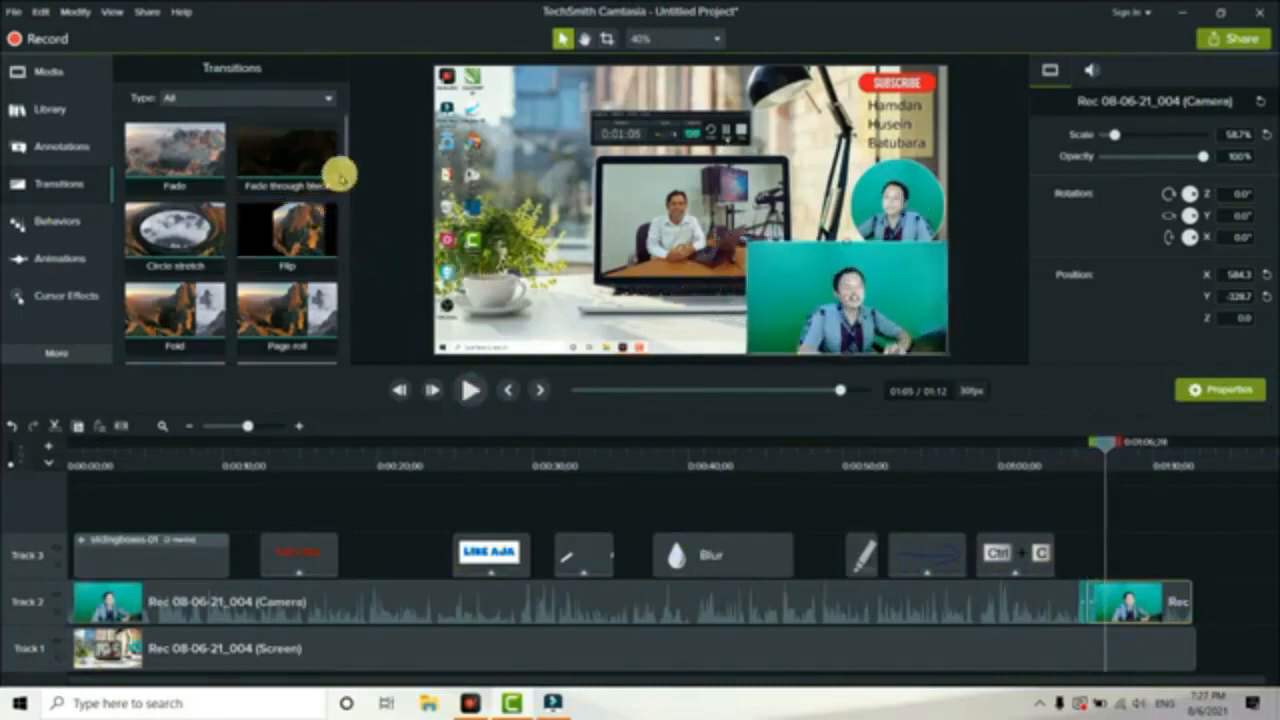
Apply the Fold transition at the same cut in the camera clips instead and play back that section.
scroll(344, 160, down, 2)
scroll(341, 160, up, 2)
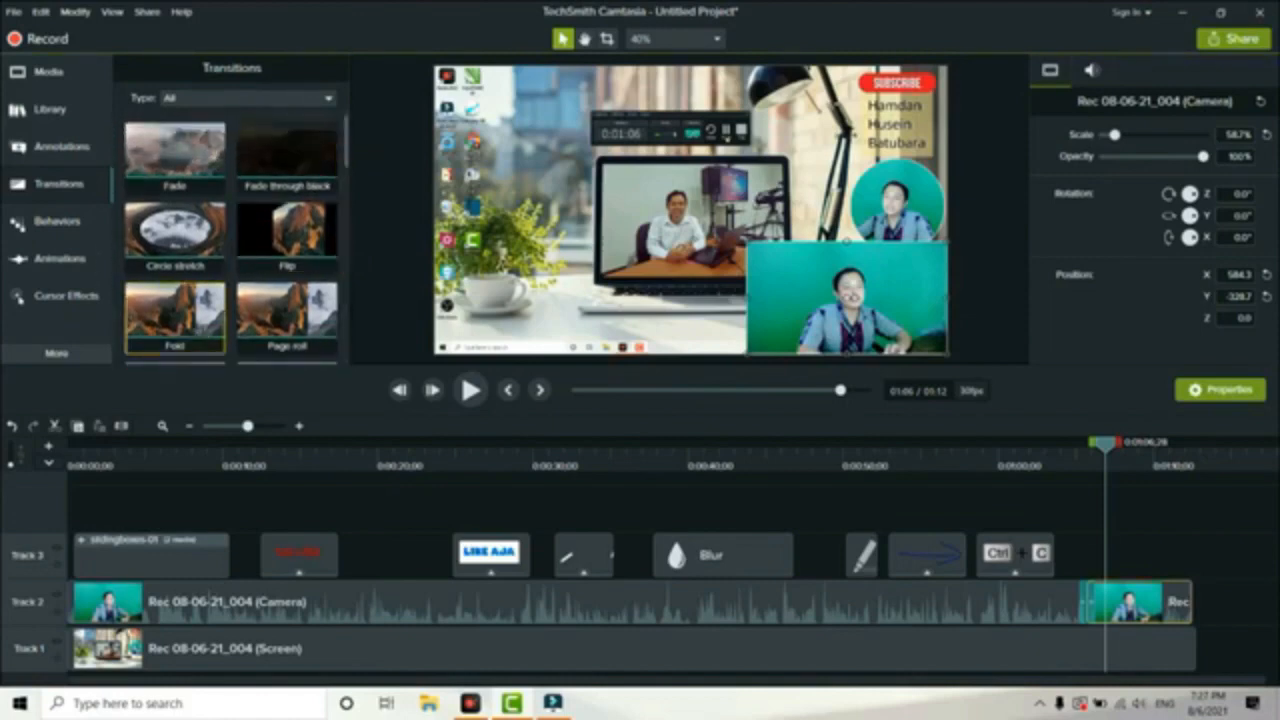
drag(175, 315, 1086, 594)
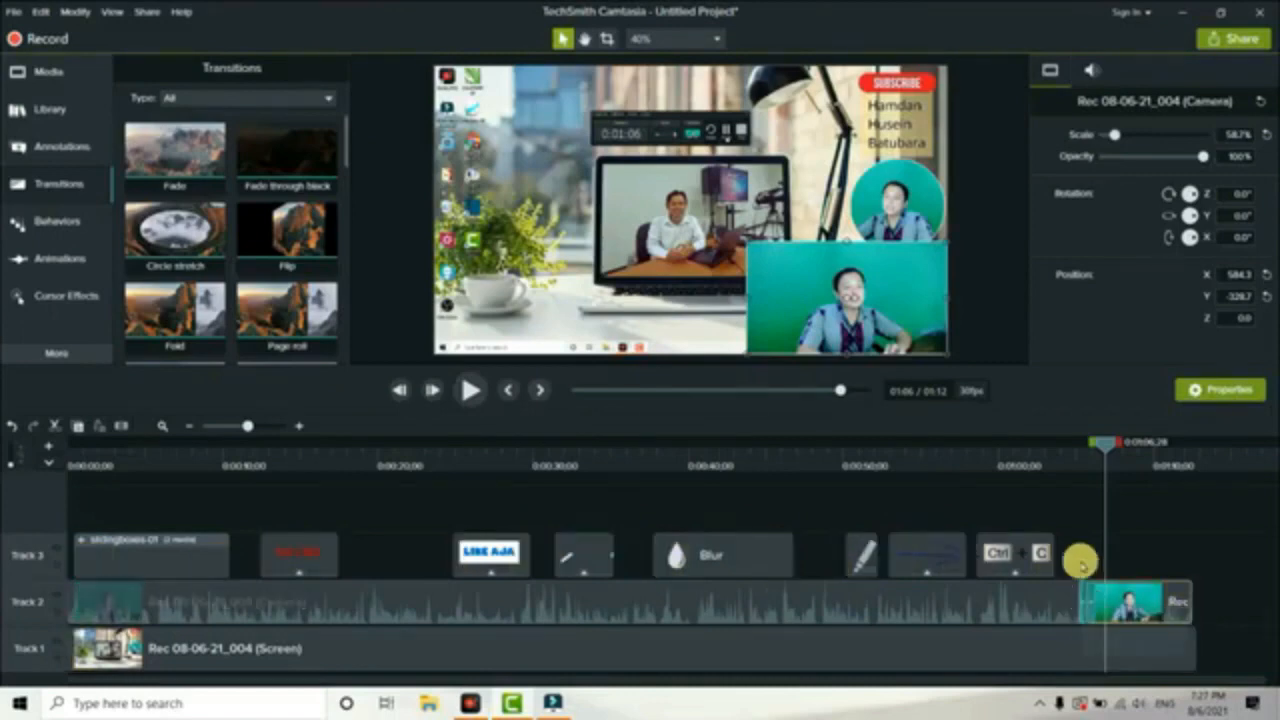
click(1074, 458)
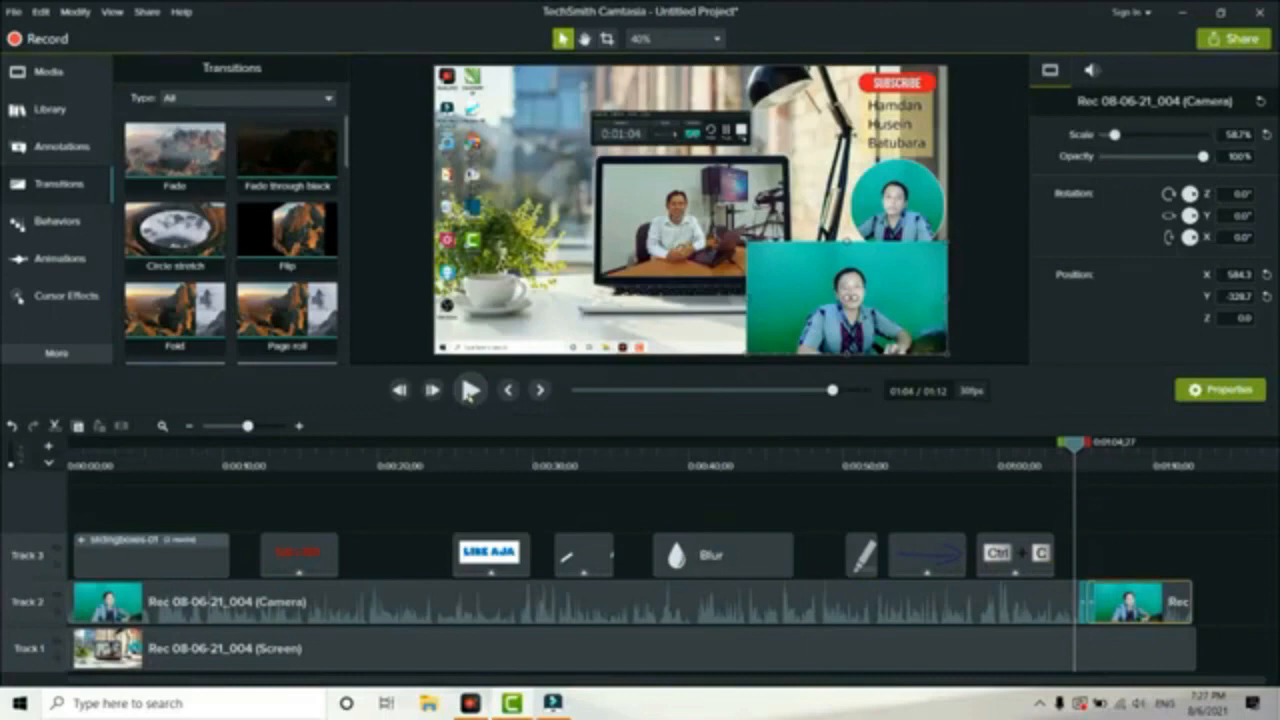
click(468, 390)
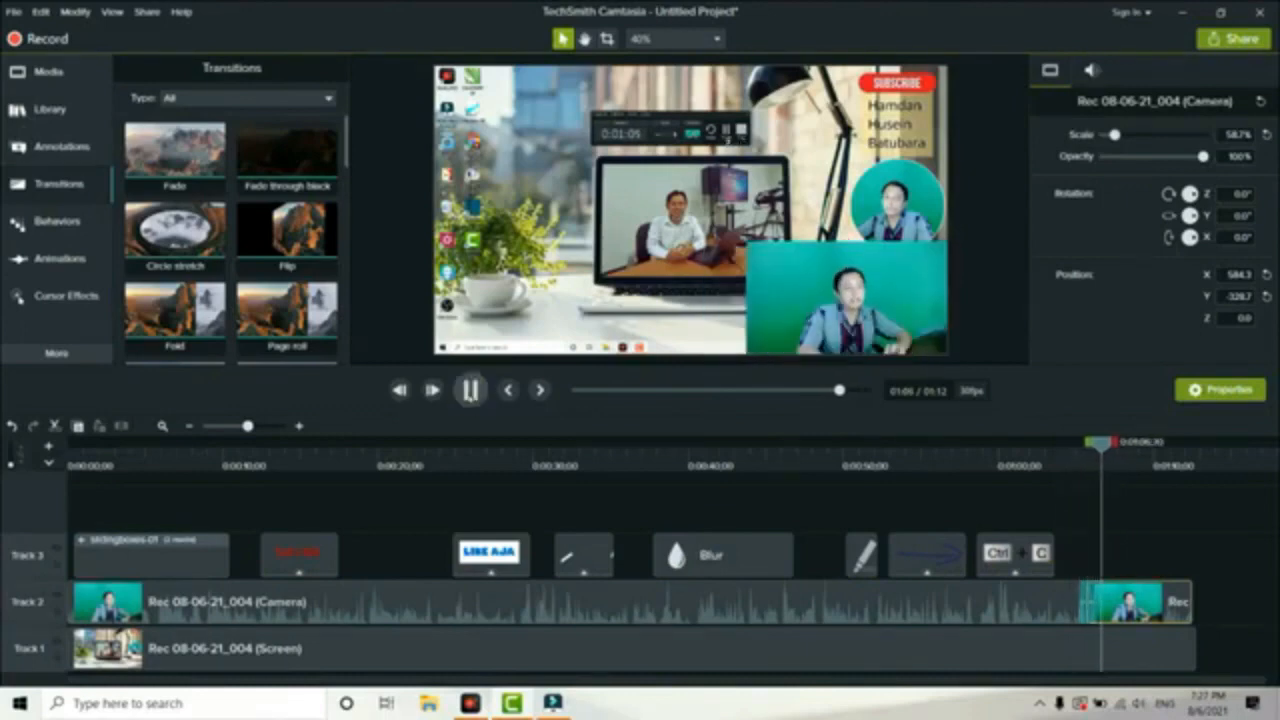
click(470, 390)
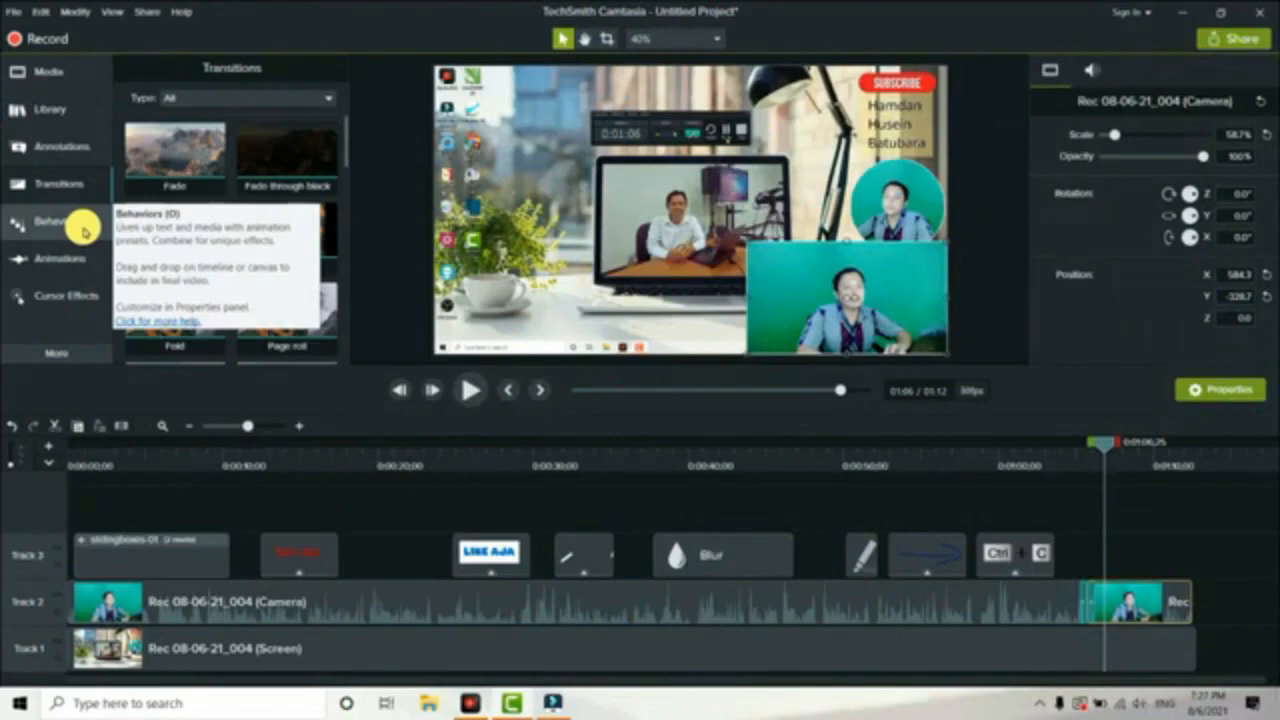
Apply the Pop Up behavior to the LIKE AJA callout on Track 3 and play back its entrance.
click(84, 233)
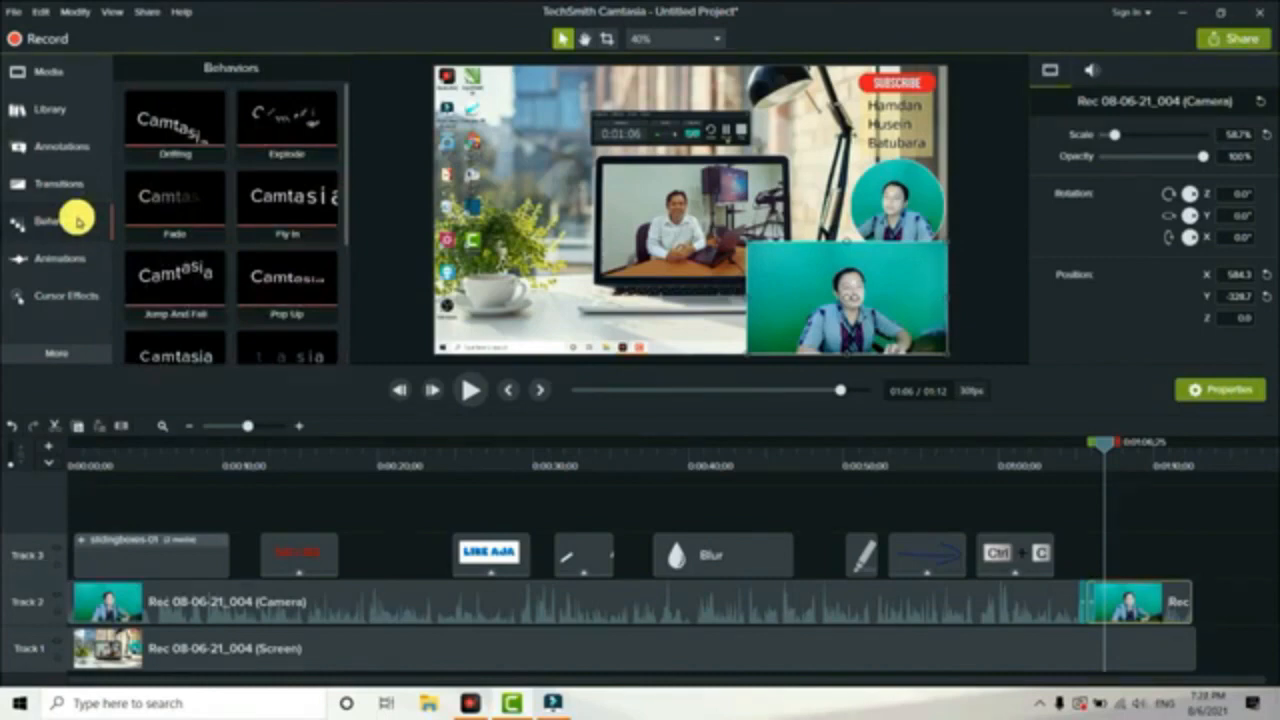
click(481, 455)
drag(481, 455, 489, 445)
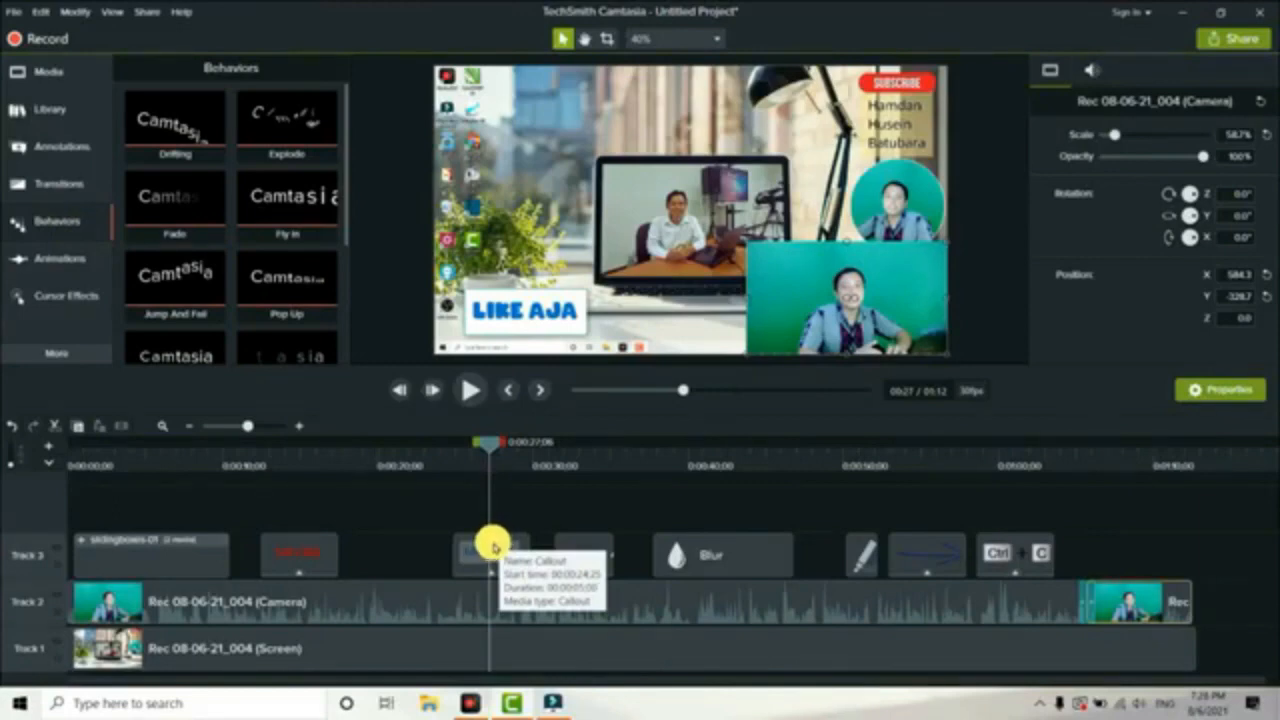
click(481, 550)
drag(347, 132, 349, 219)
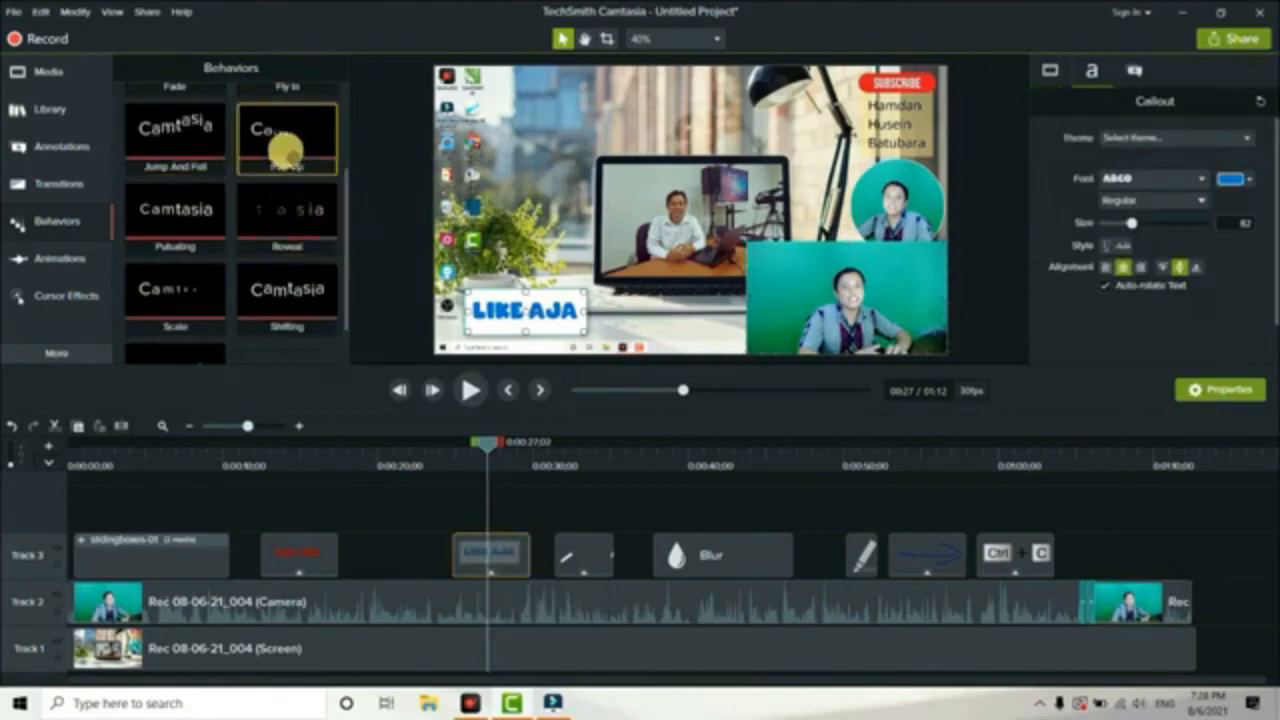
drag(293, 155, 505, 566)
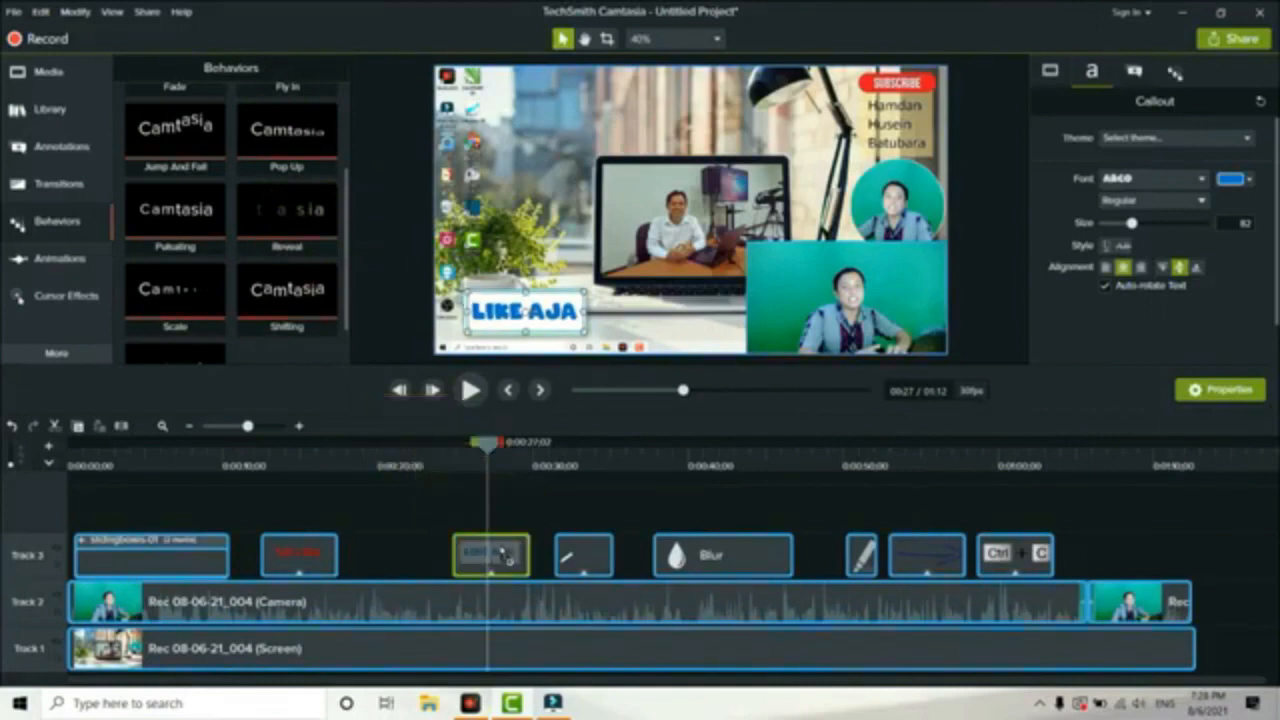
drag(505, 555, 505, 556)
click(447, 454)
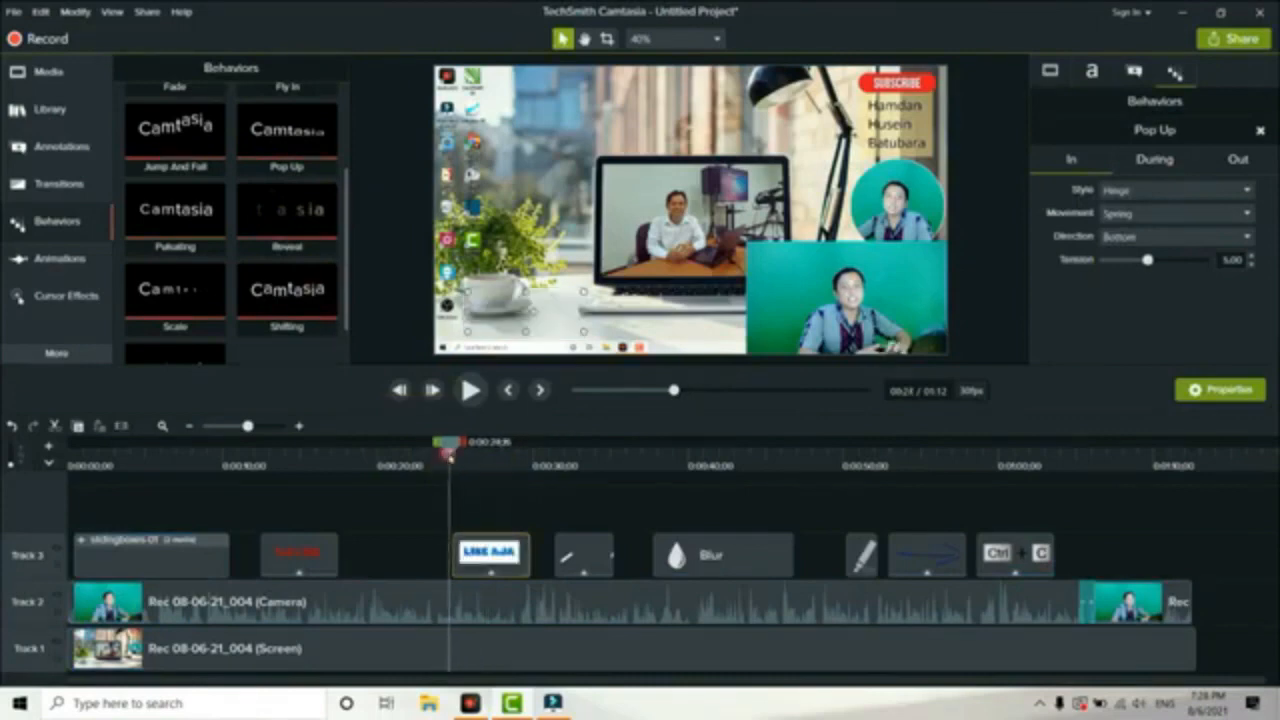
click(468, 397)
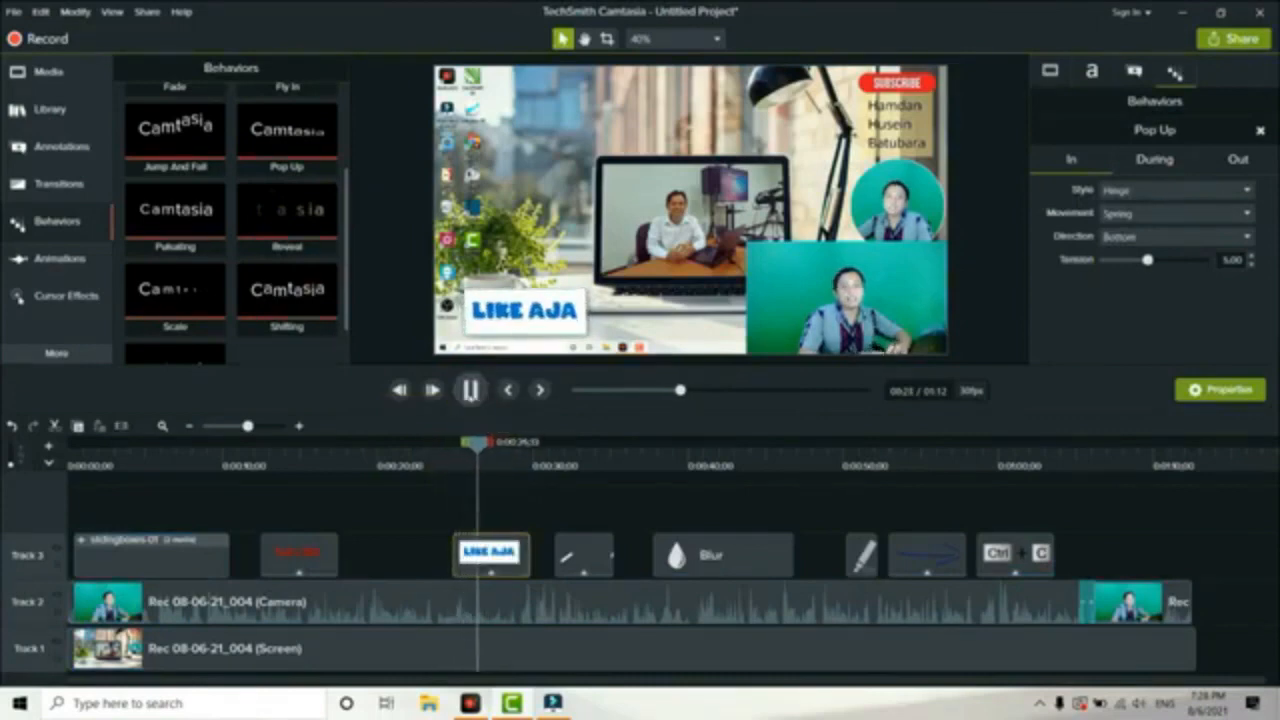
click(470, 392)
mouse_move(480, 442)
mouse_down()
mouse_move(443, 442)
mouse_move(483, 442)
mouse_up()
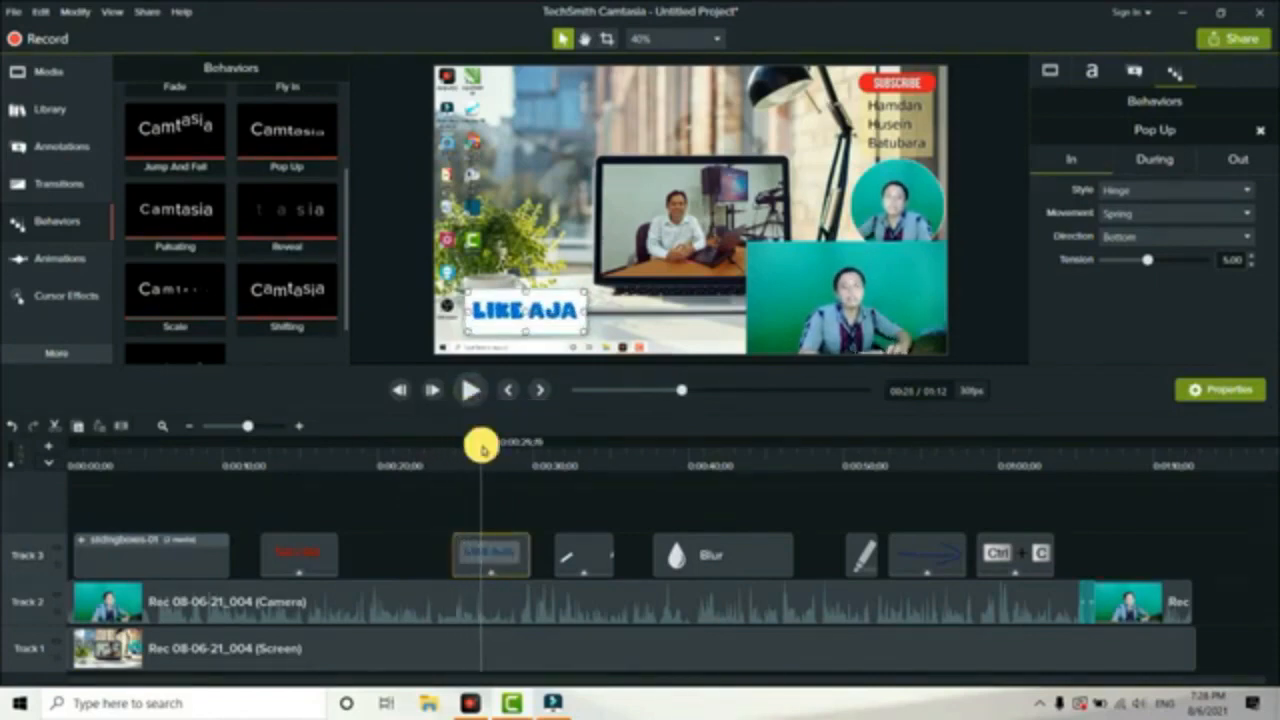
Apply the Jump And Fall behavior to the red Subscribe callout on Track 3 and play back its animation.
drag(480, 442, 279, 442)
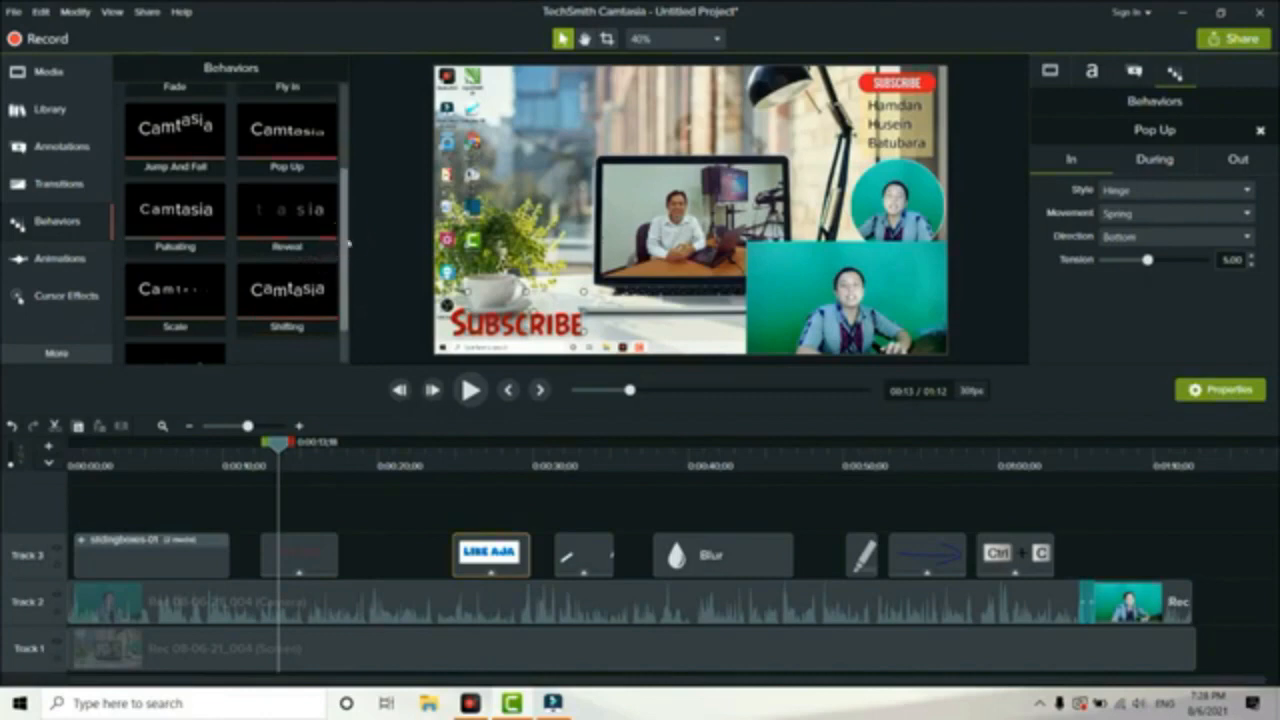
scroll(348, 242, up, 3)
click(176, 284)
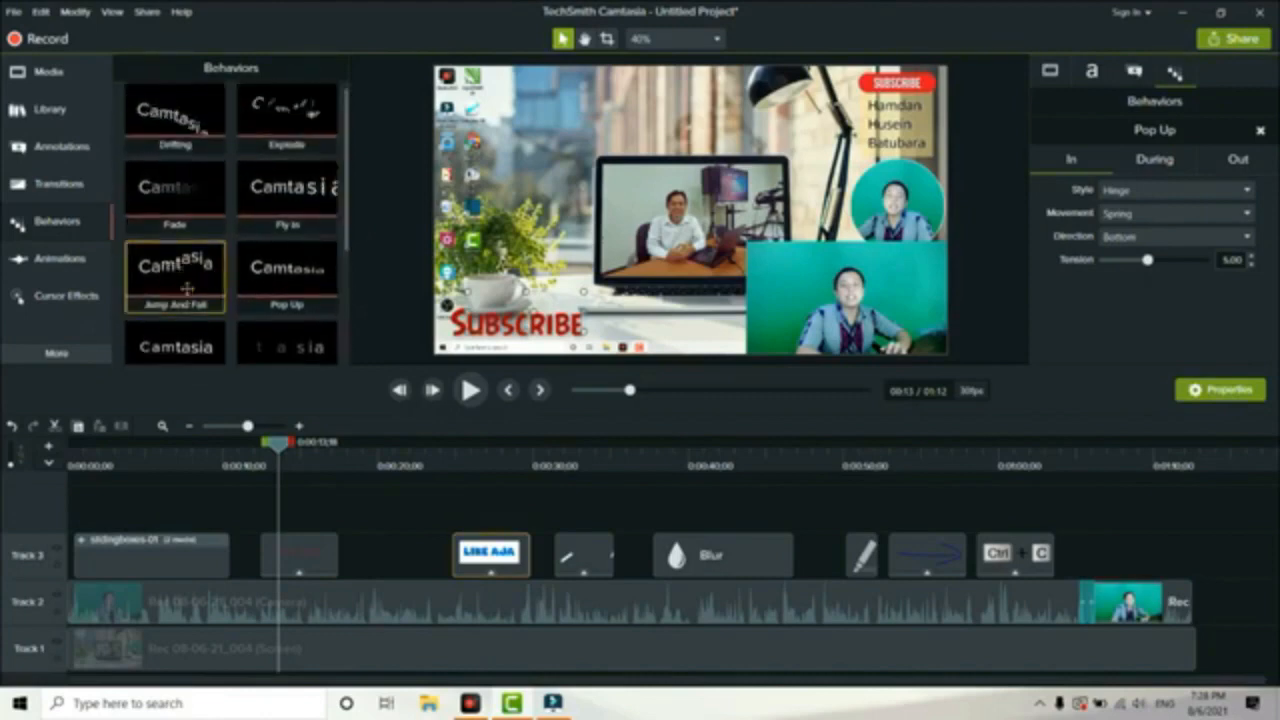
drag(188, 287, 314, 551)
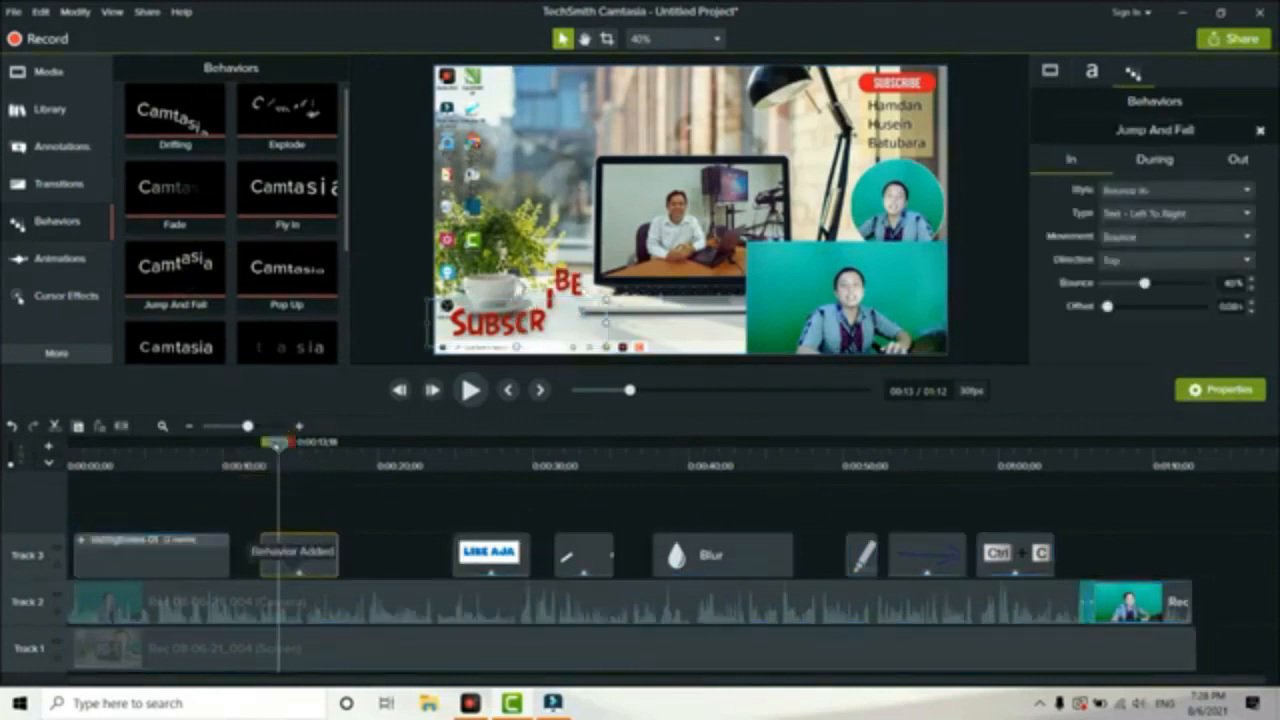
drag(278, 446, 253, 447)
click(470, 391)
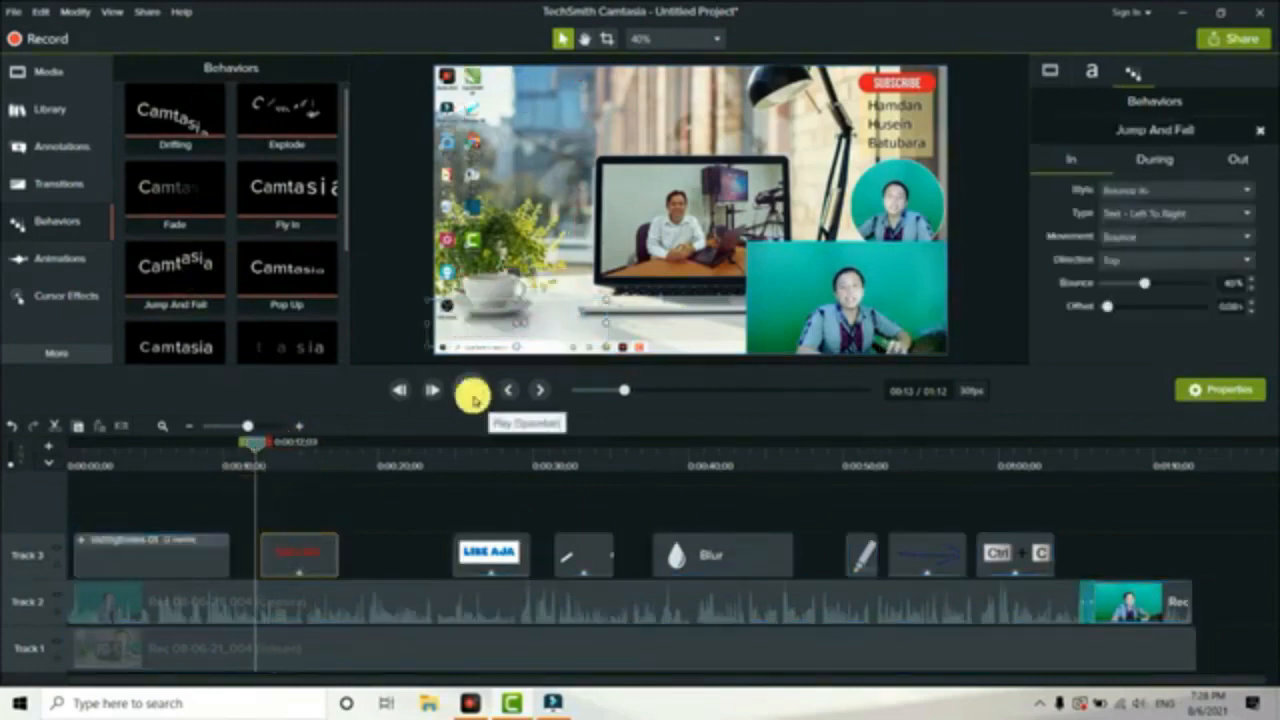
click(471, 392)
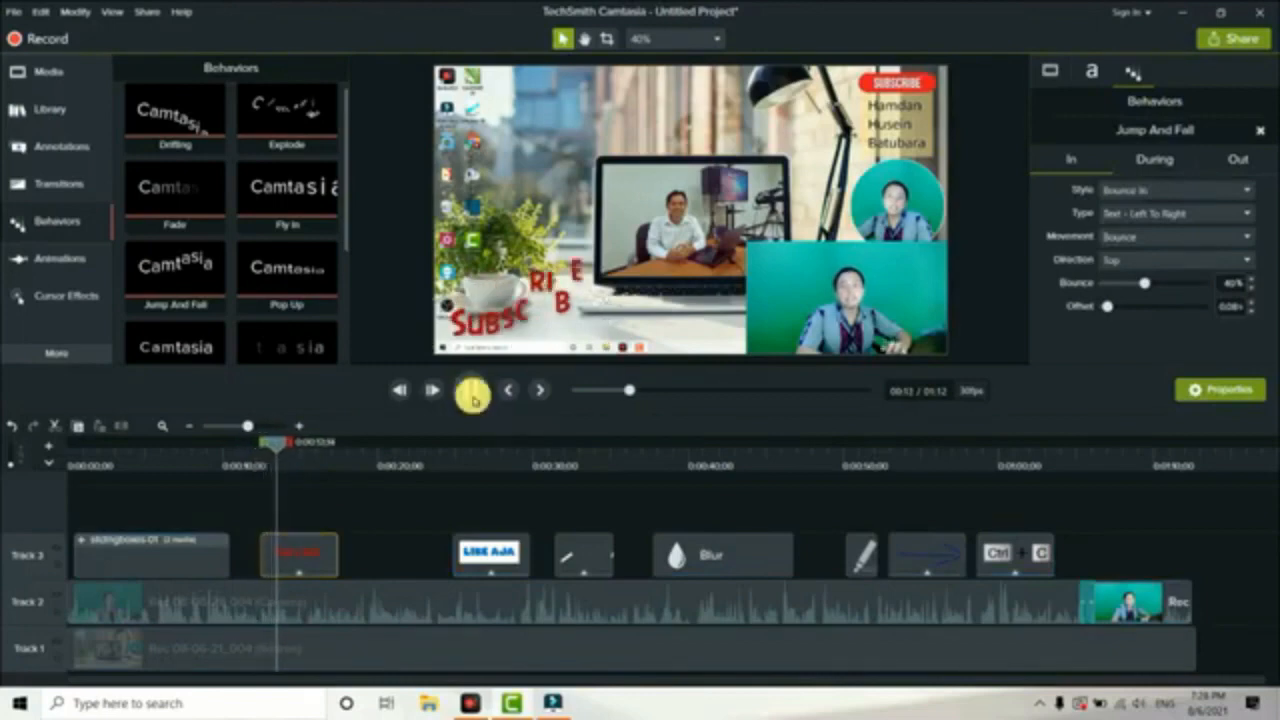
click(471, 391)
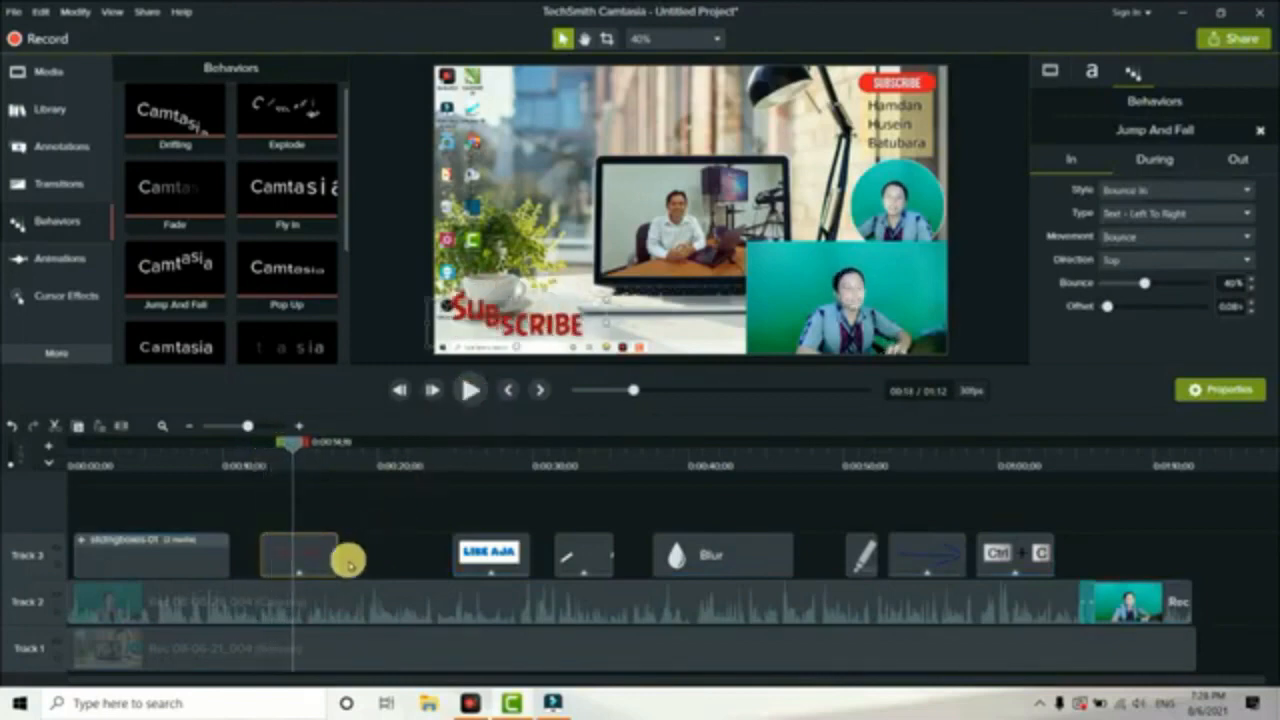
Delete the Jump And Fall behavior from the Subscribe callout's effects on the timeline.
click(301, 577)
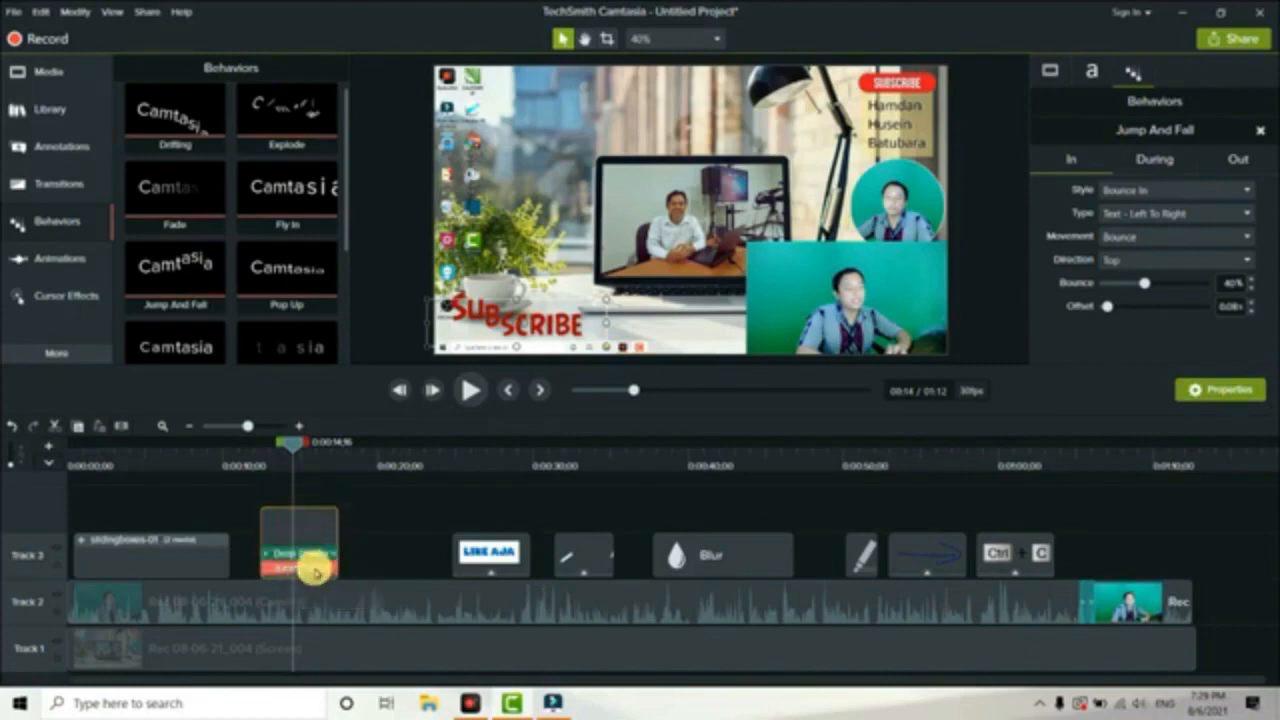
right_click(306, 569)
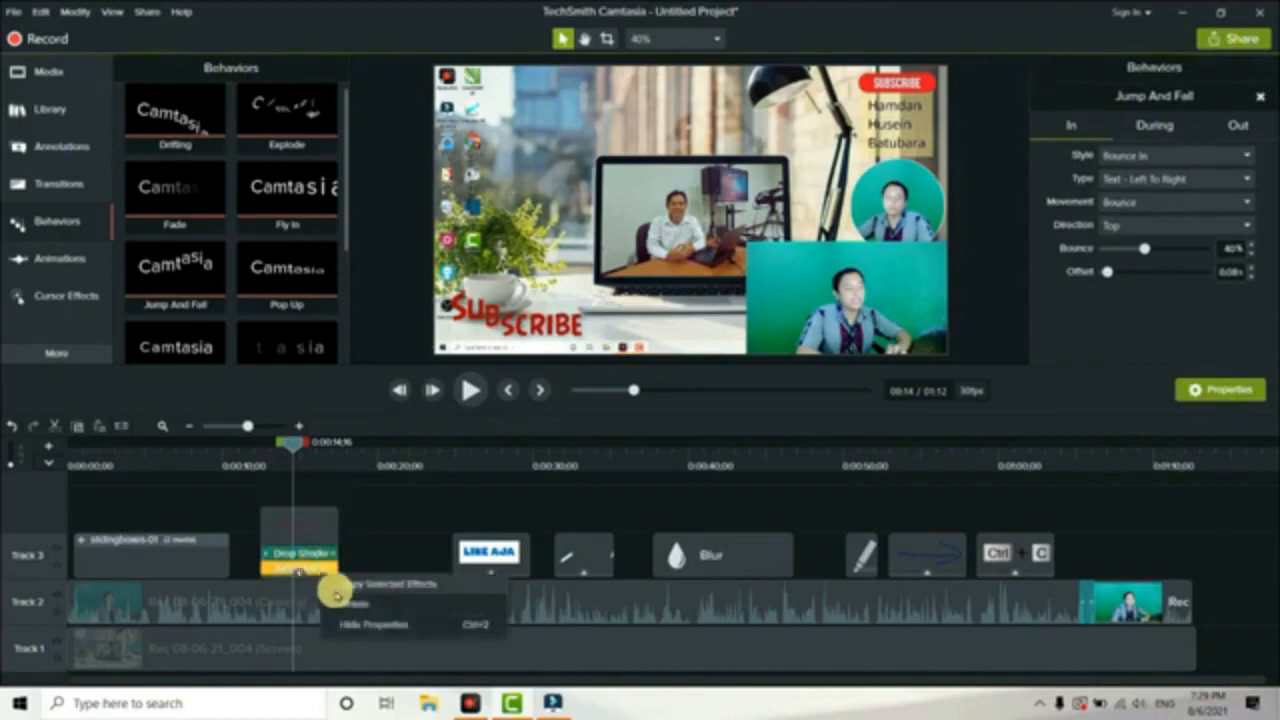
click(340, 604)
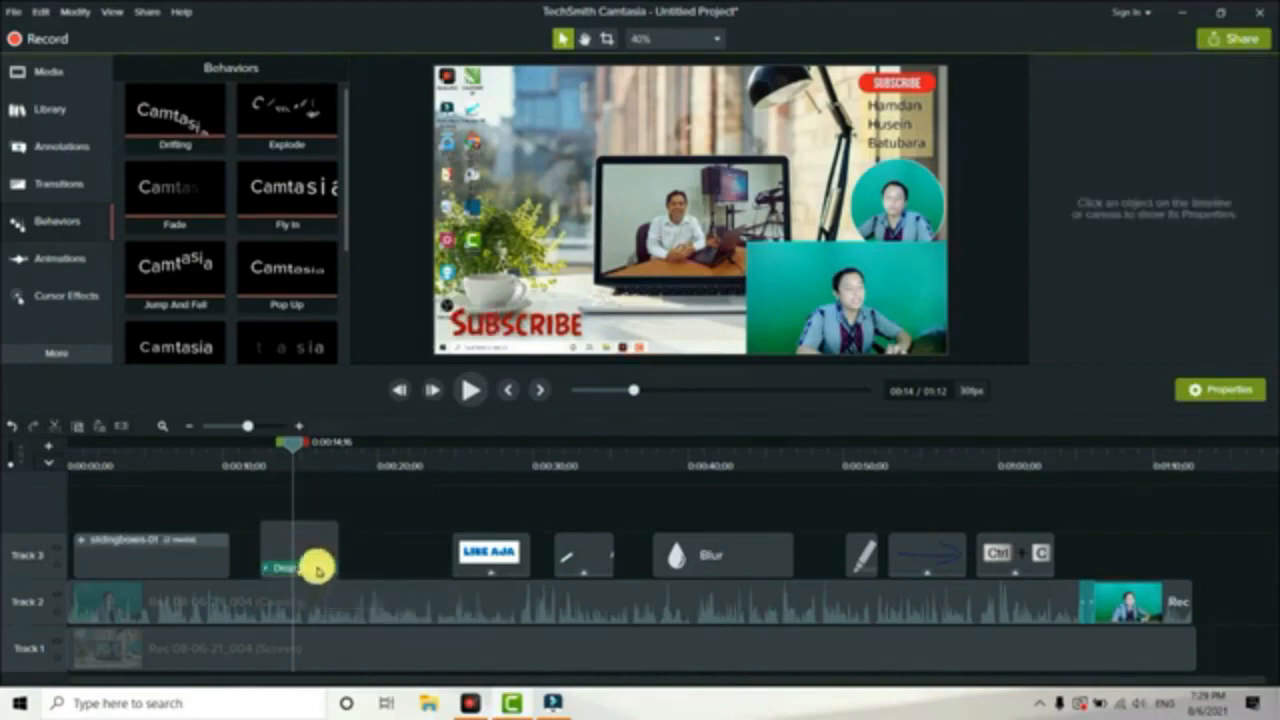
Delete the Drop Shadow effect from the red Subscribe callout on Track 3.
click(318, 569)
right_click(310, 566)
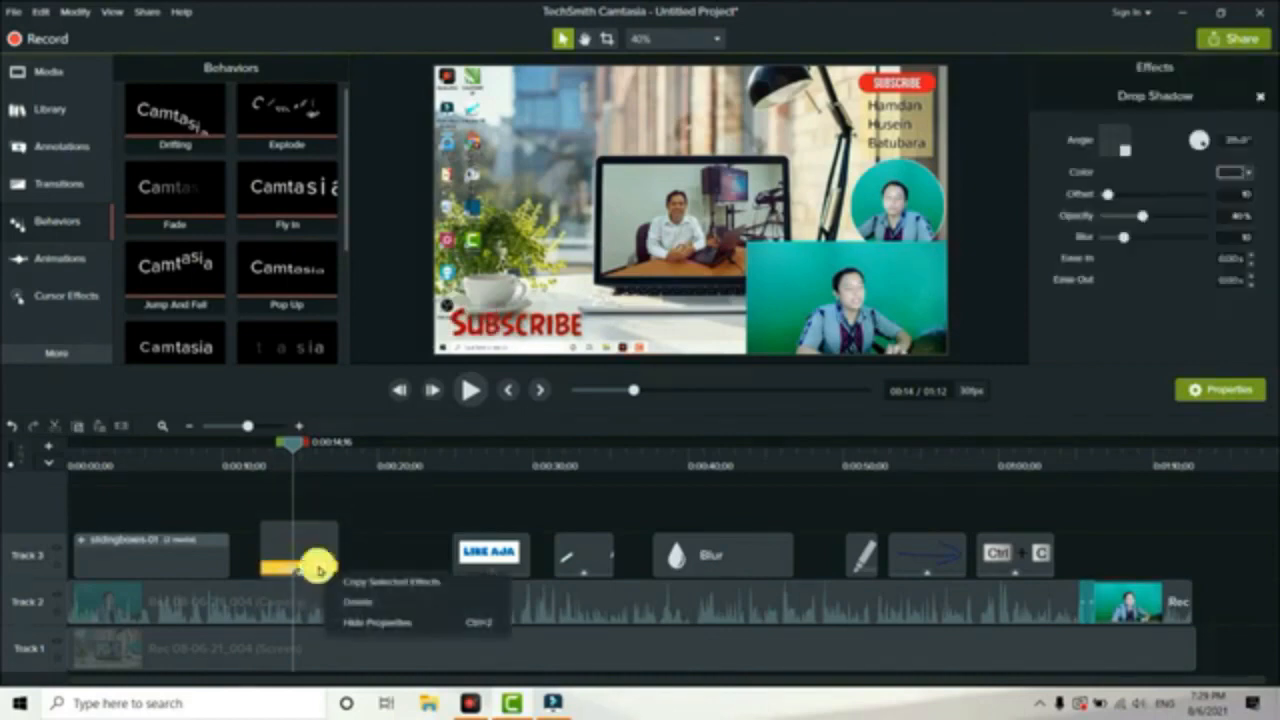
click(350, 603)
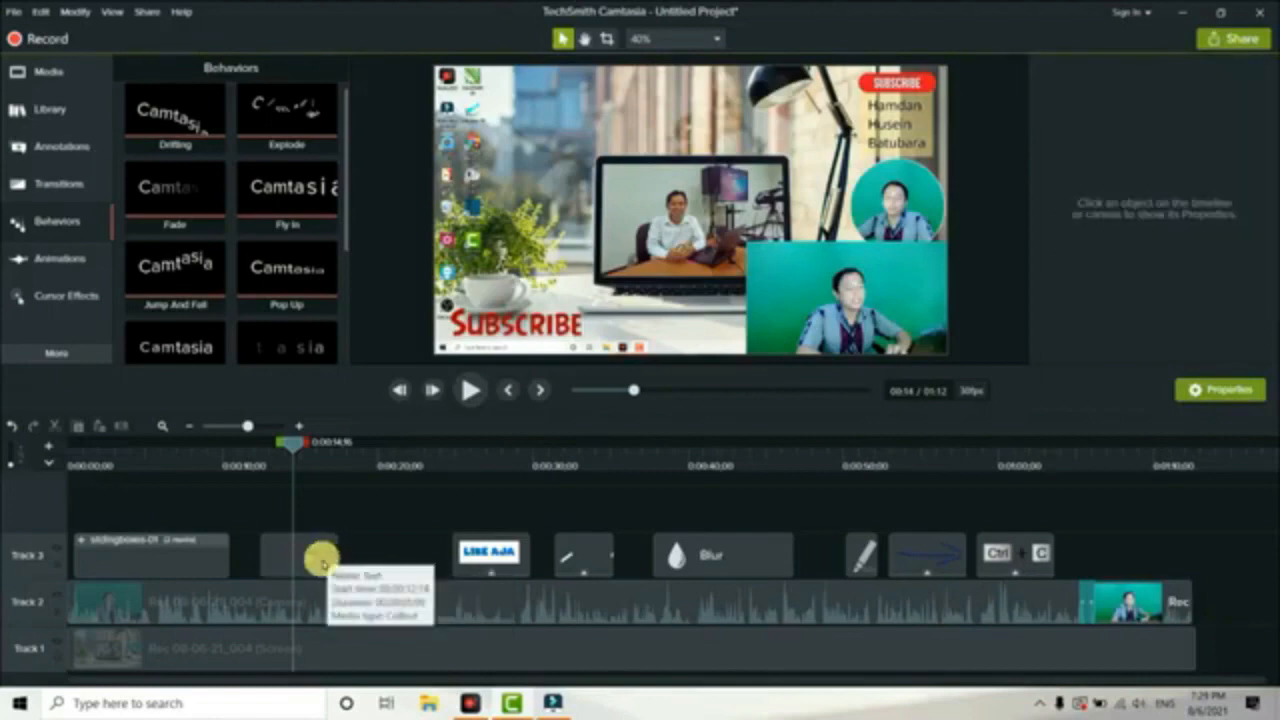
Apply the Shifting behavior to the red Subscribe callout on Track 3.
click(323, 563)
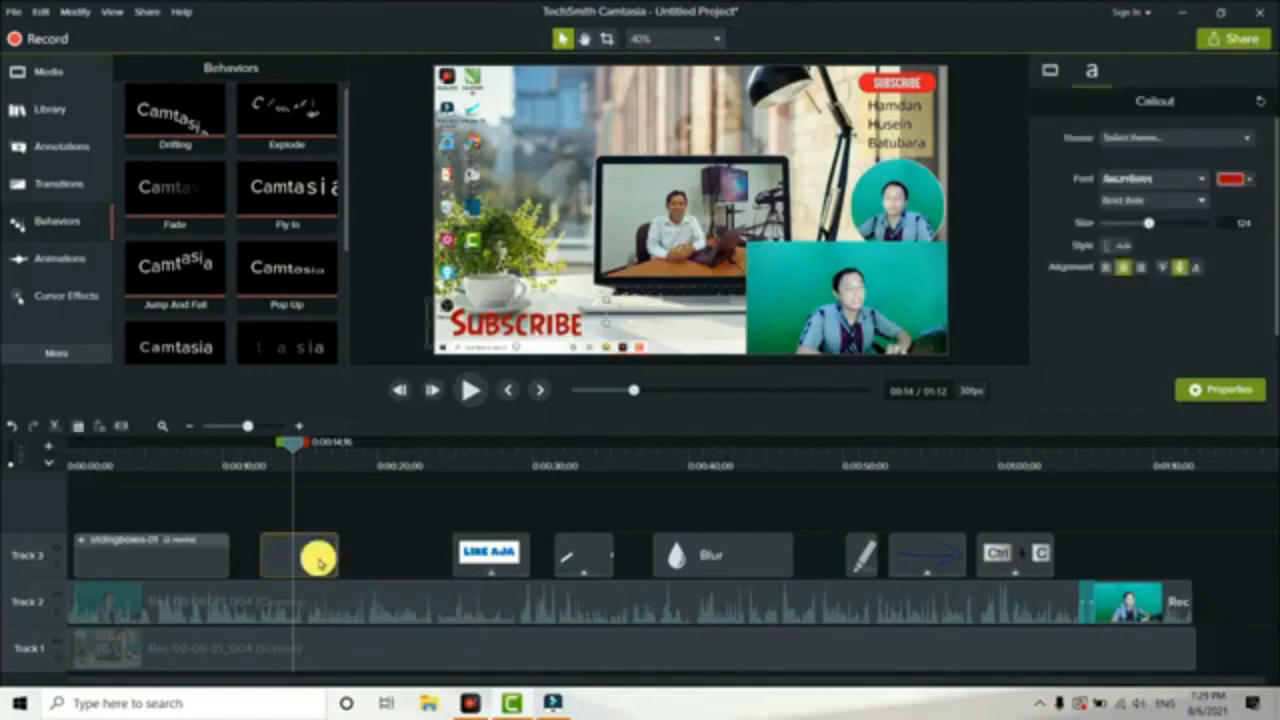
right_click(318, 563)
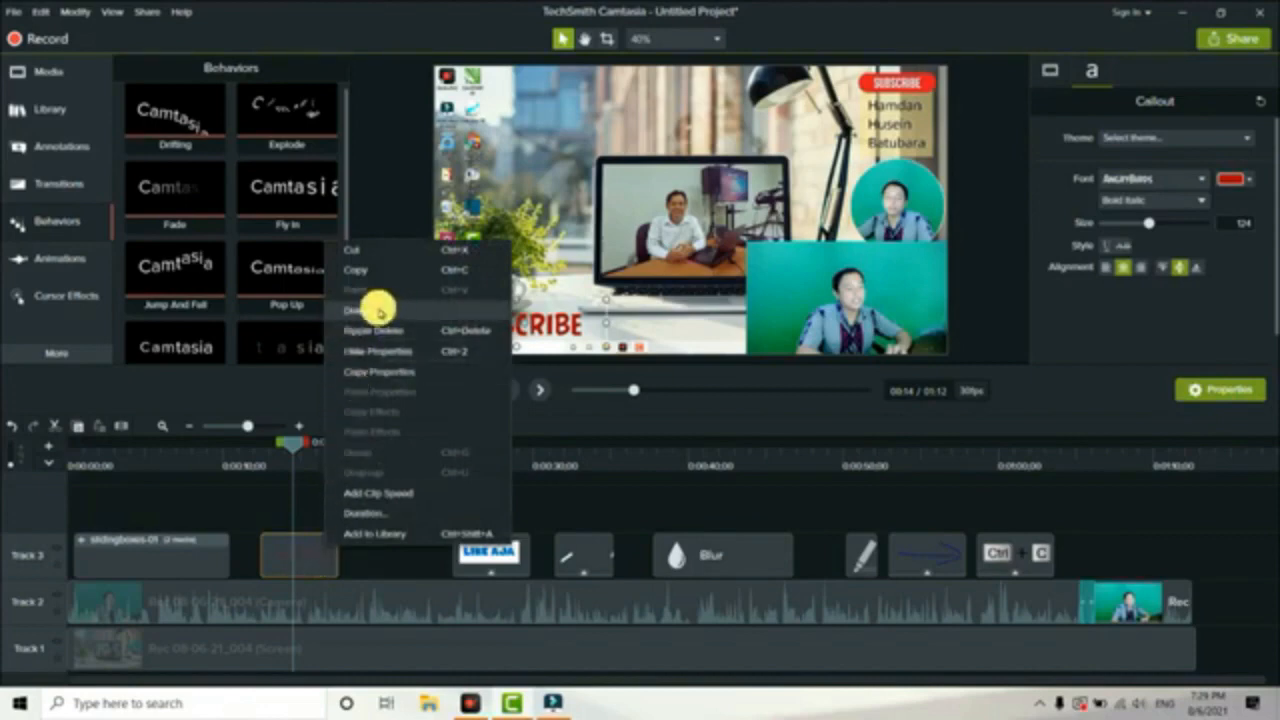
click(324, 558)
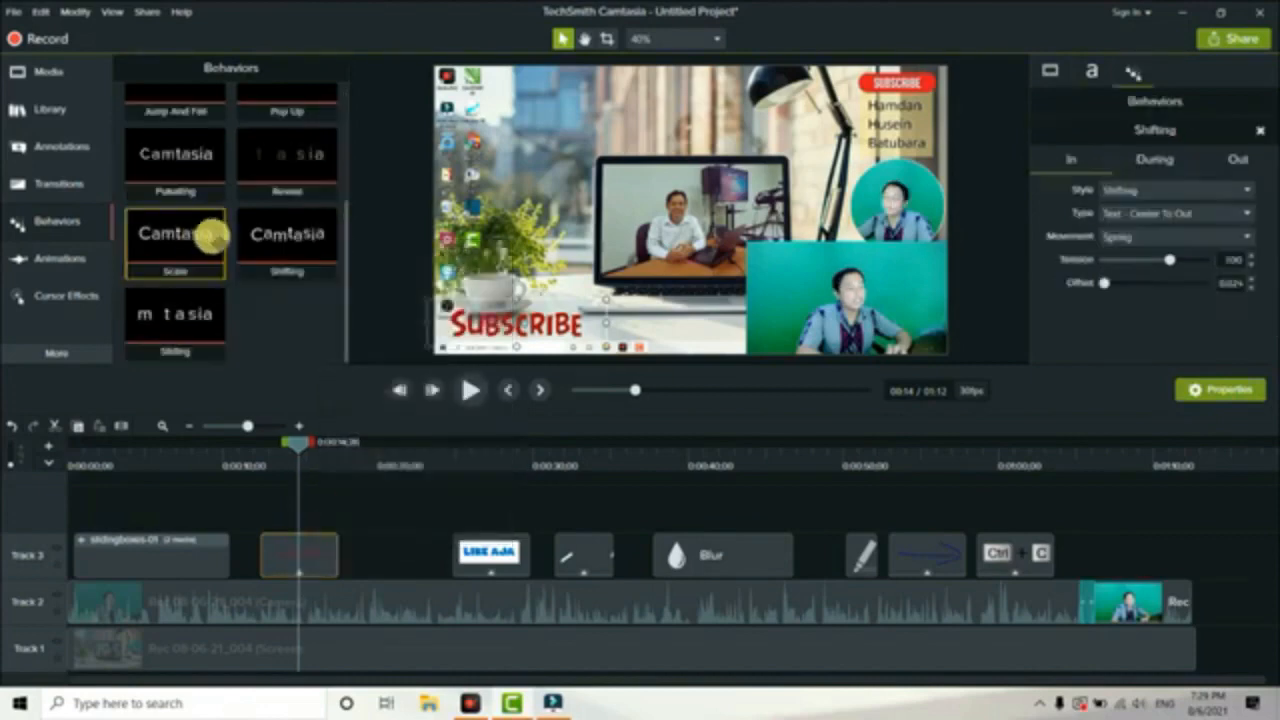
Add Background.jpg to Track 3 between the Subscribe and LIKE AJA callouts and scale it down to about 56% on the canvas.
click(46, 72)
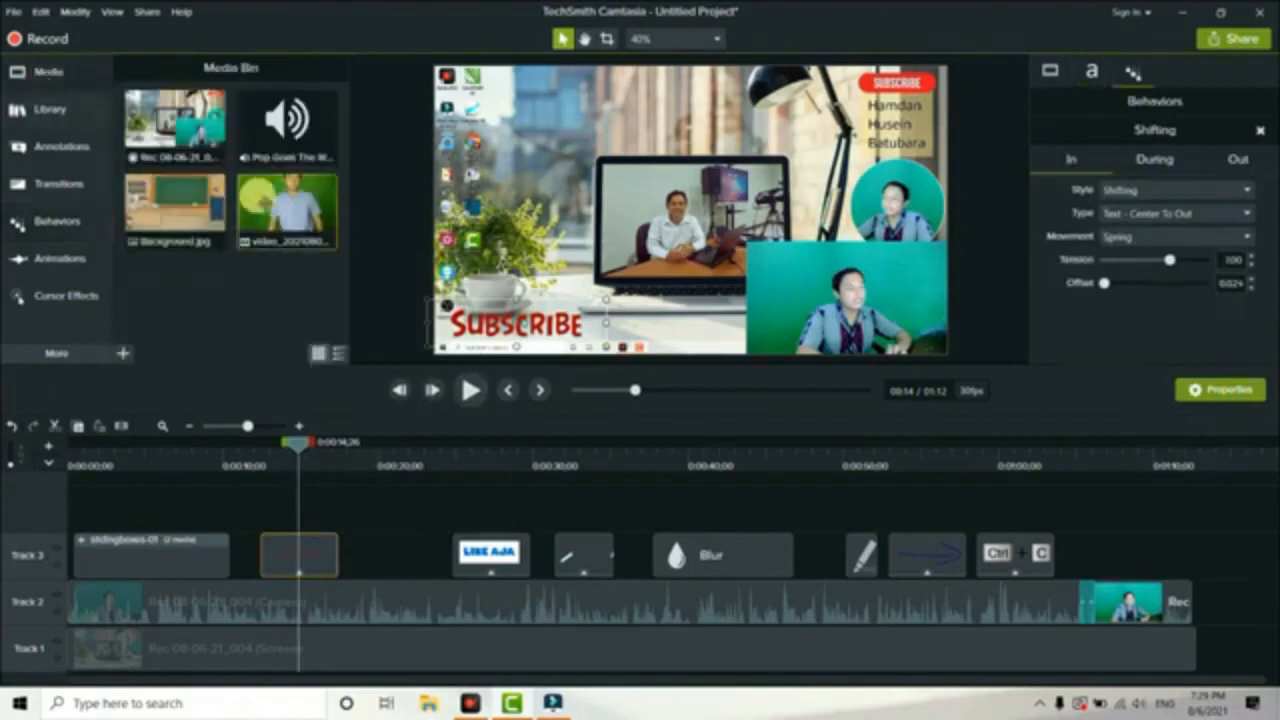
drag(200, 212, 362, 553)
click(367, 446)
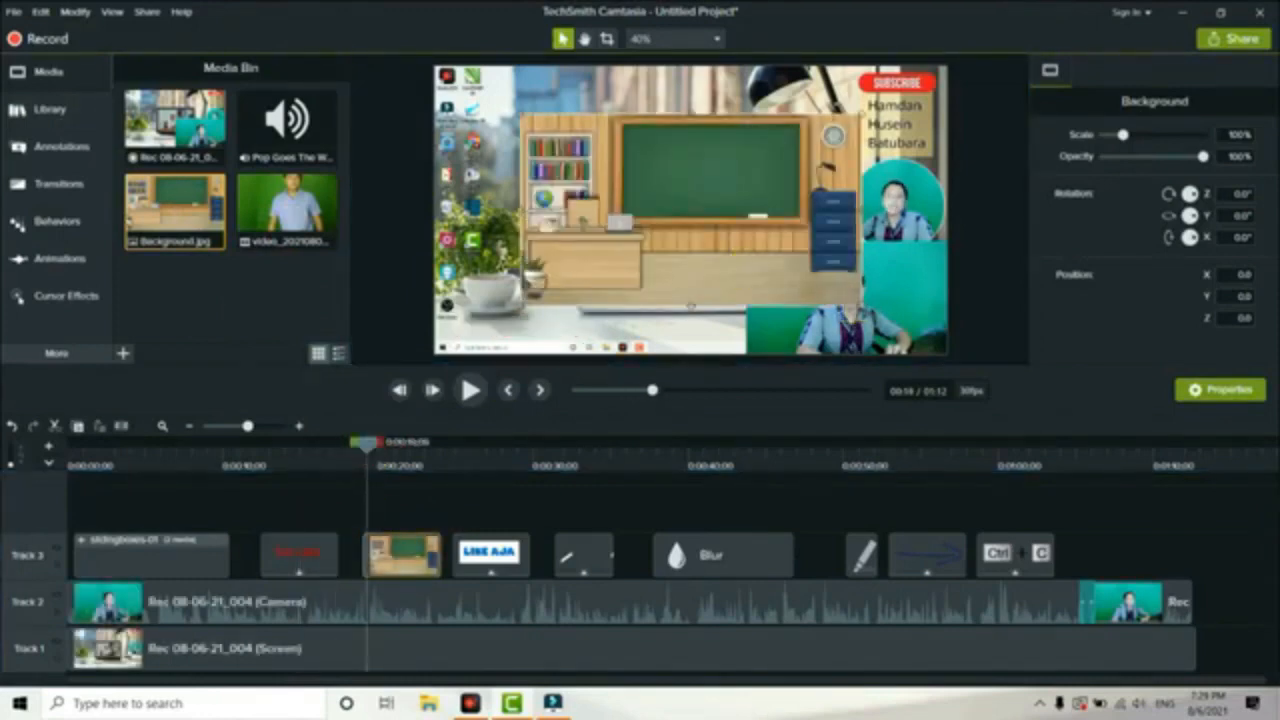
drag(860, 305, 709, 219)
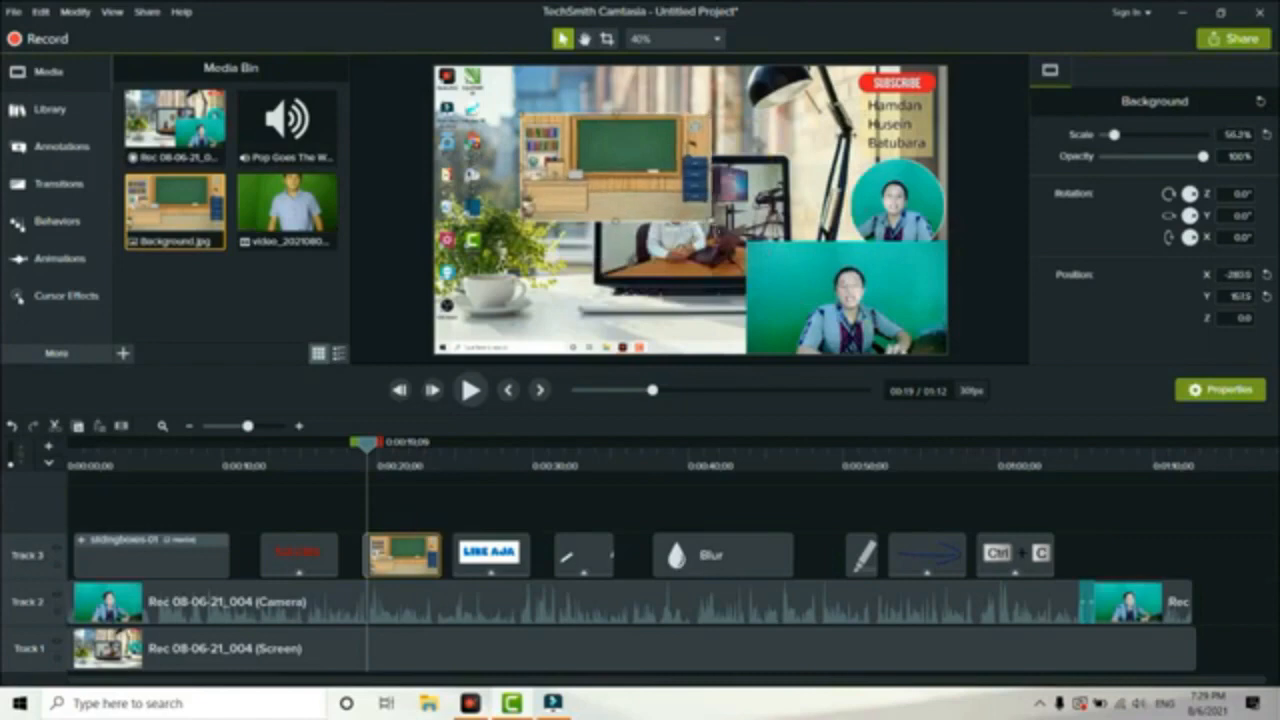
Shrink the rectangular camera clip into the lower-right corner of the video frame.
click(797, 284)
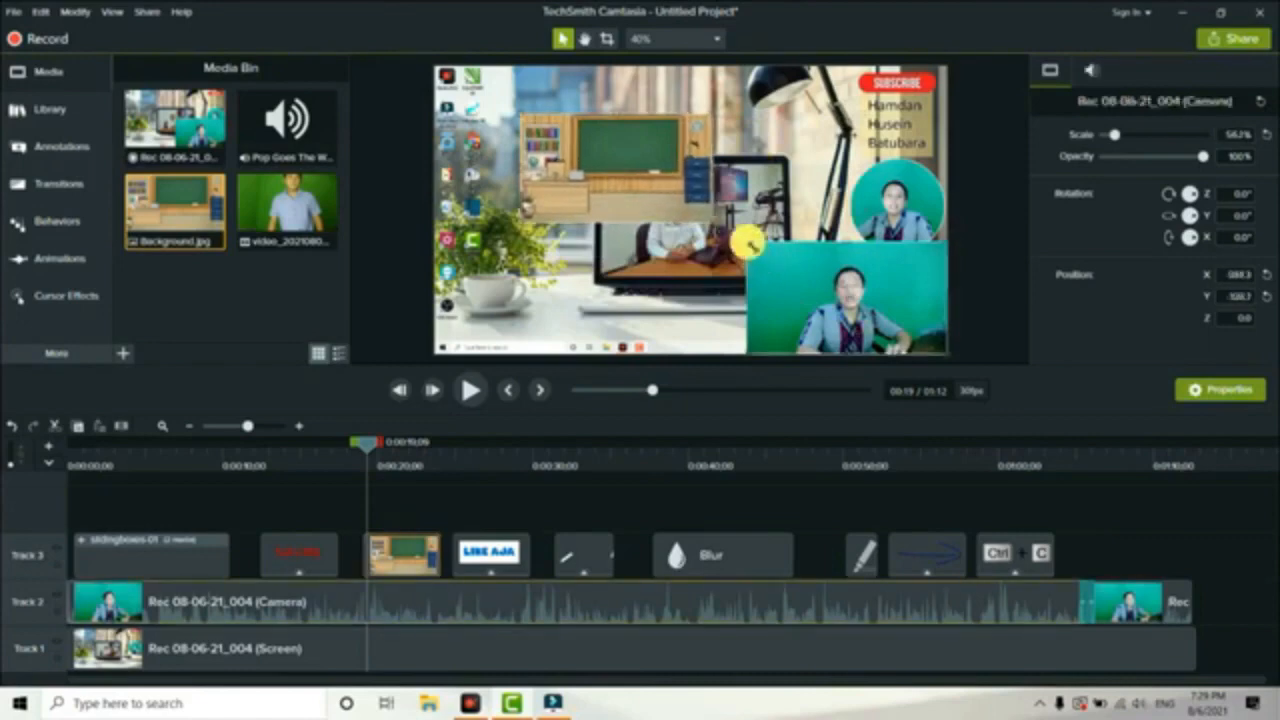
drag(748, 242, 835, 300)
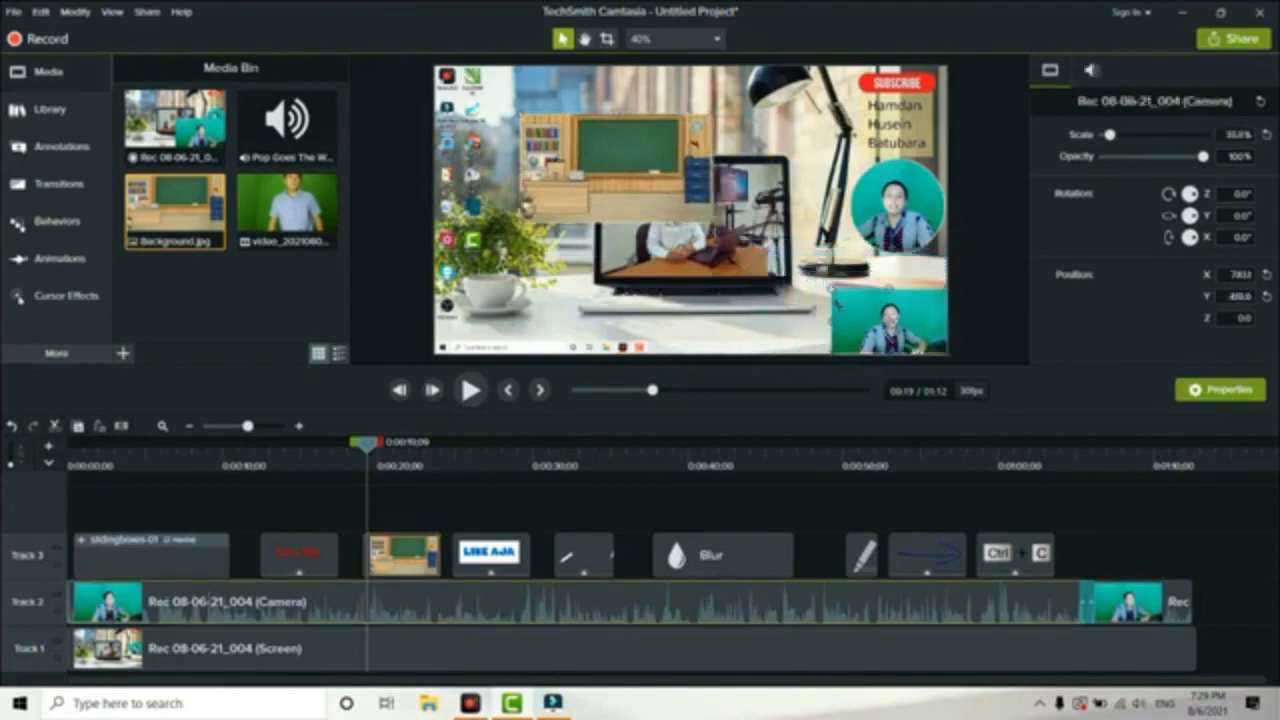
Move the Background image over the laptop screen in the frame and fit it at about 54.5% scale.
drag(617, 177, 700, 216)
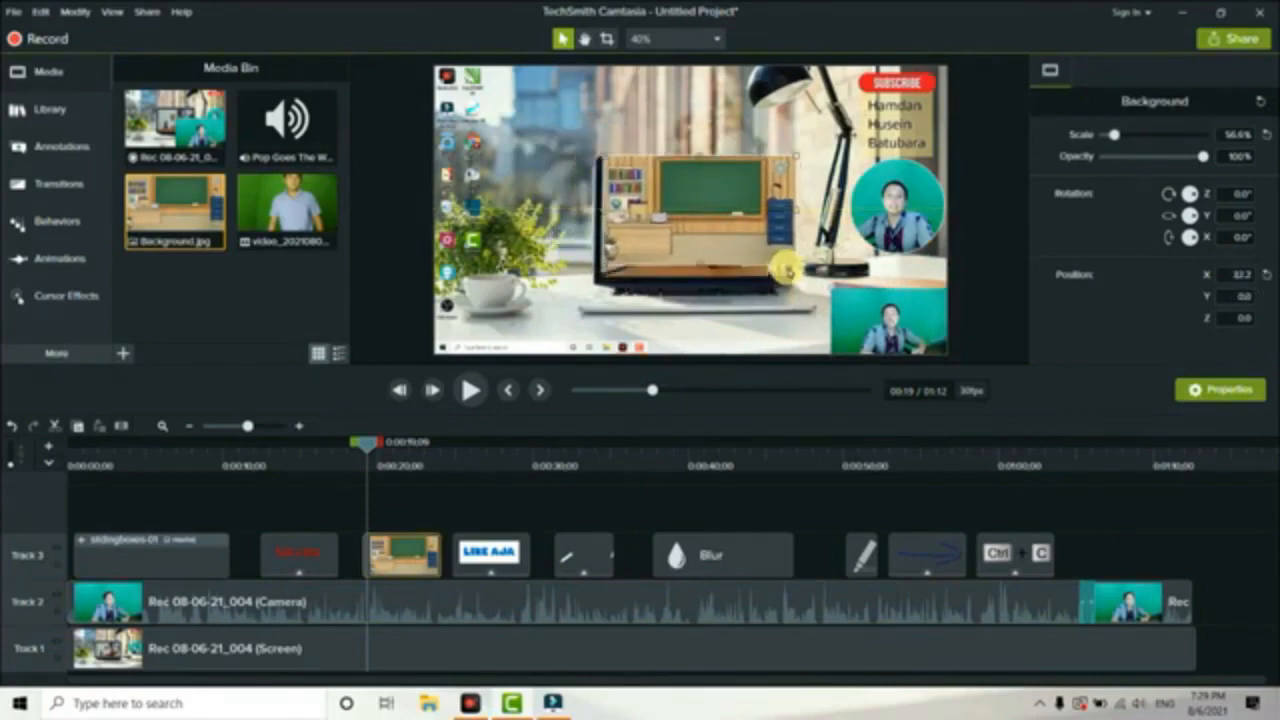
drag(790, 264, 784, 274)
drag(731, 230, 731, 234)
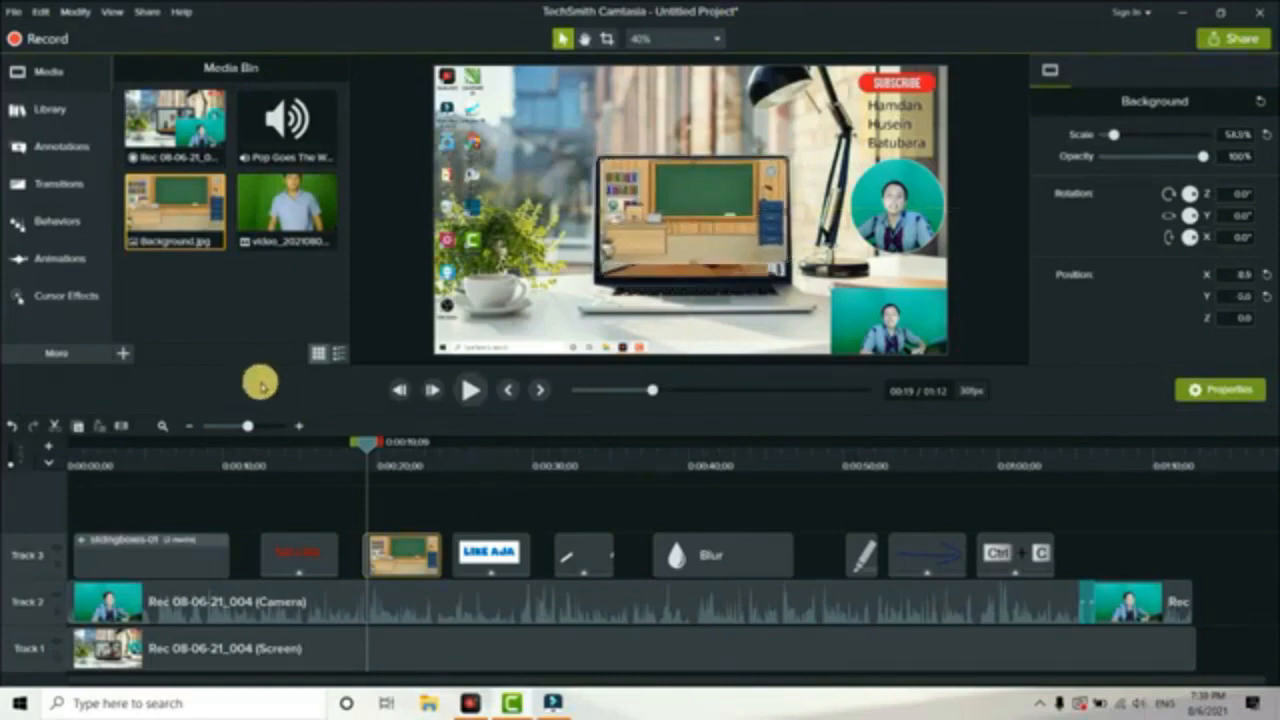
Apply the Fly In behavior to the Background image on Track 3 and play back its entrance.
click(58, 222)
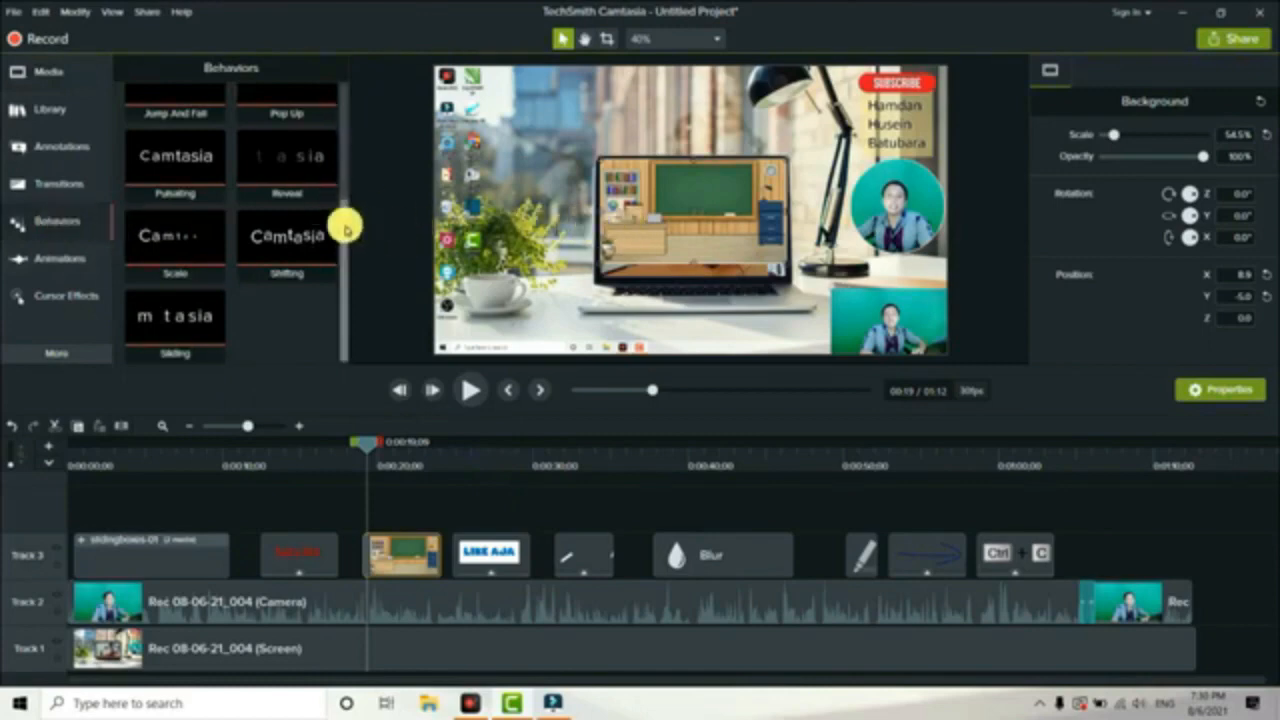
scroll(345, 210, up, 3)
drag(350, 186, 348, 116)
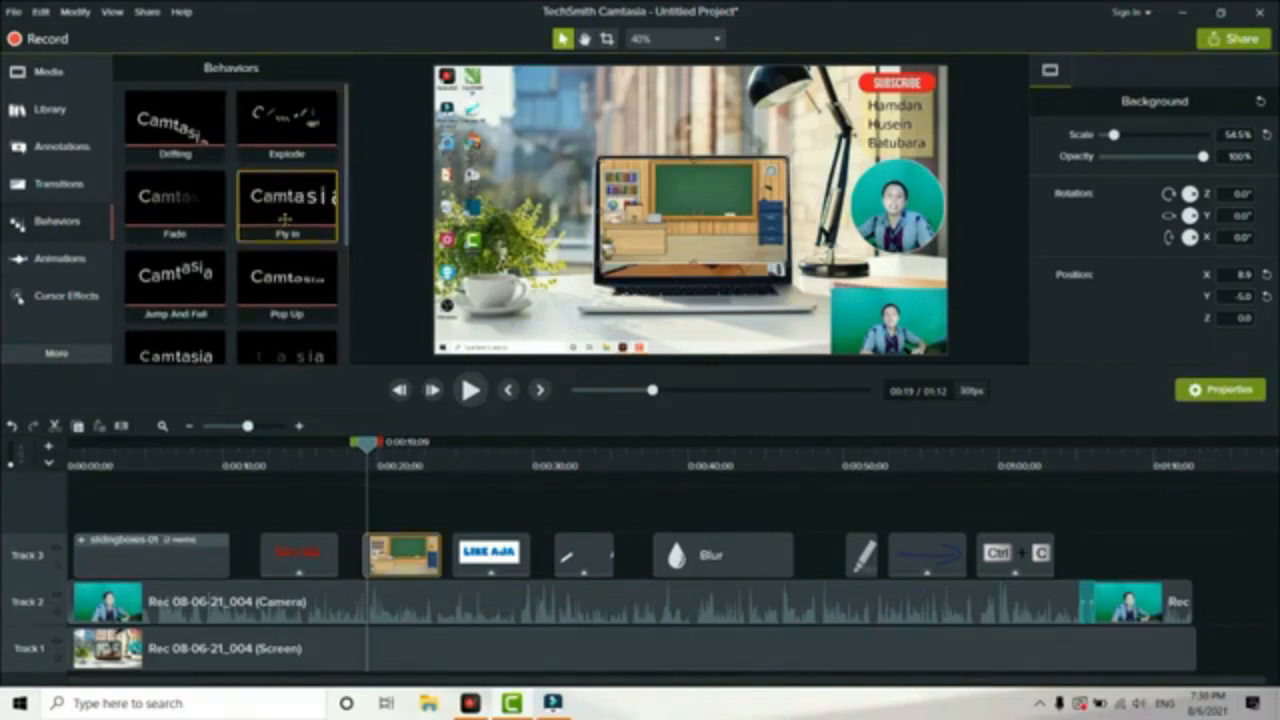
drag(285, 218, 398, 553)
click(358, 462)
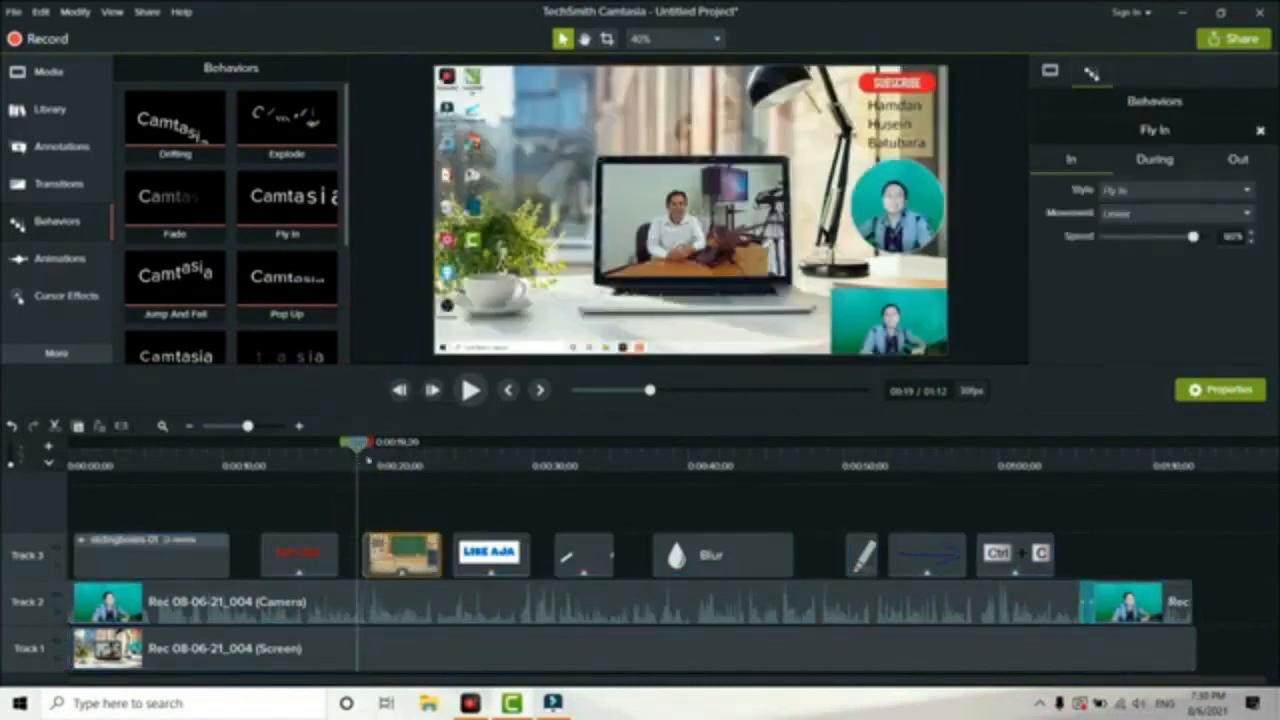
click(478, 394)
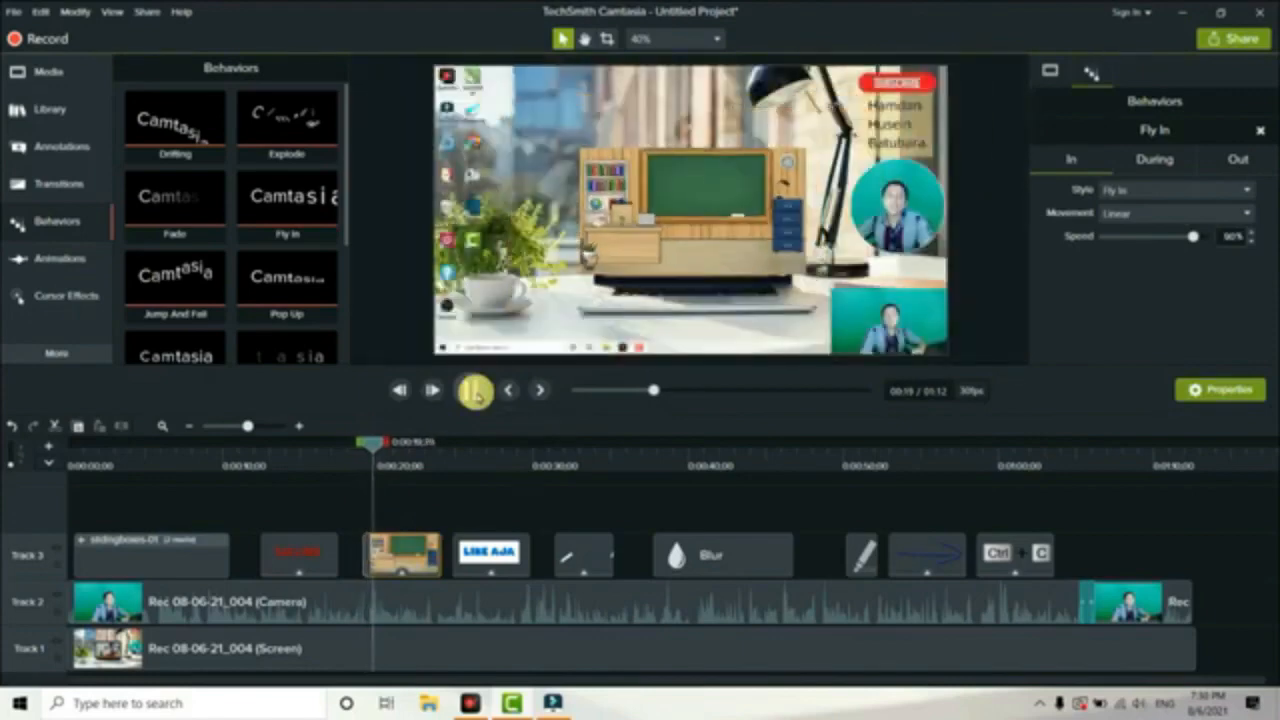
click(475, 392)
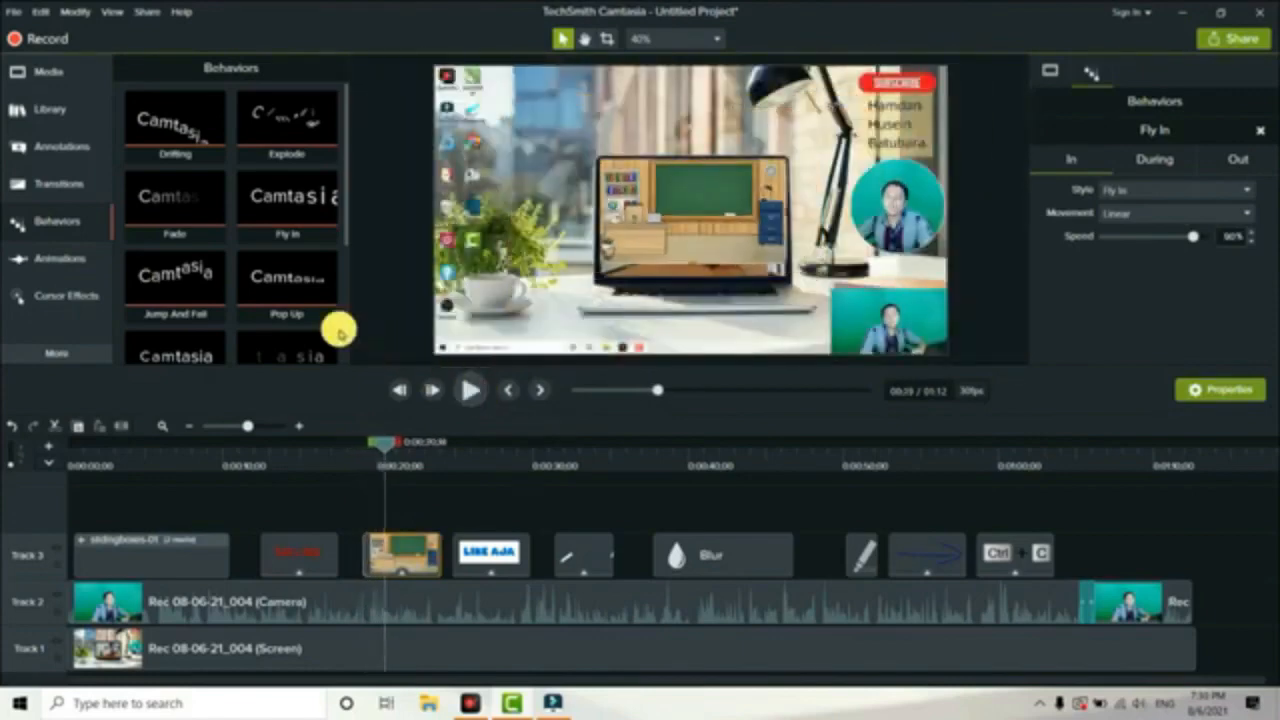
Add the Fade behavior to the Background image on Track 3 and play back the section.
drag(175, 203, 400, 552)
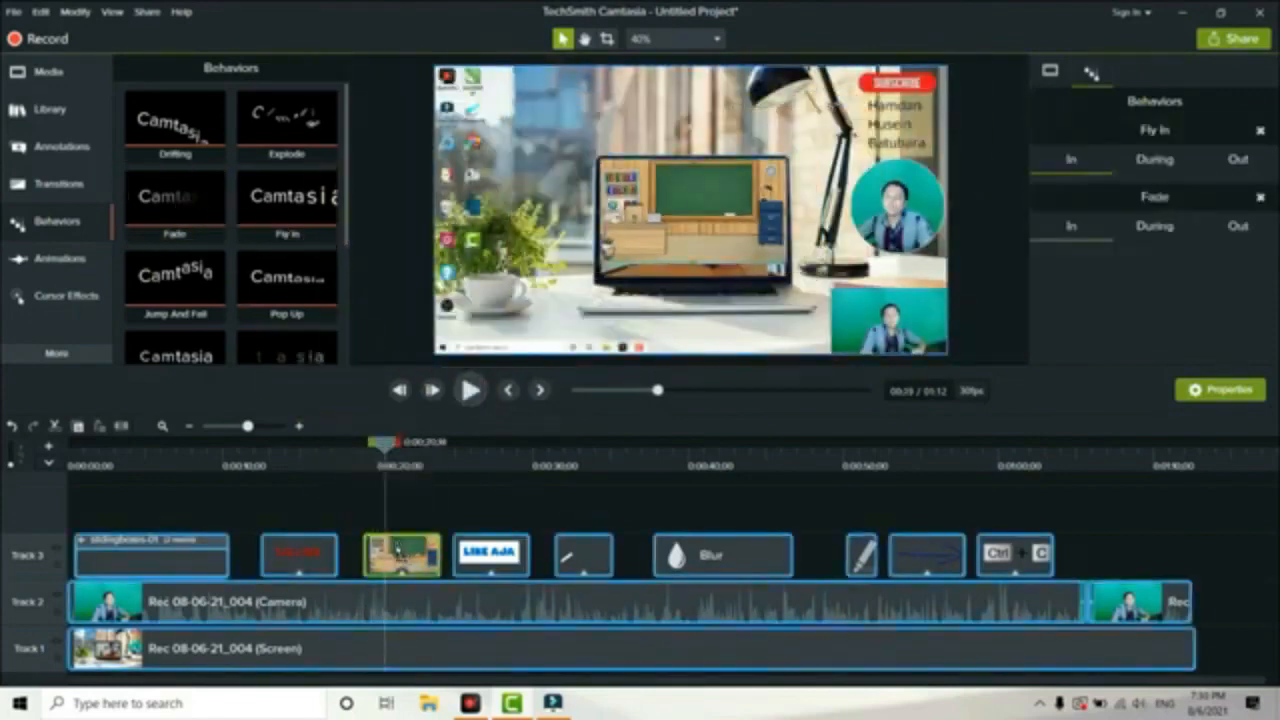
click(378, 520)
click(352, 443)
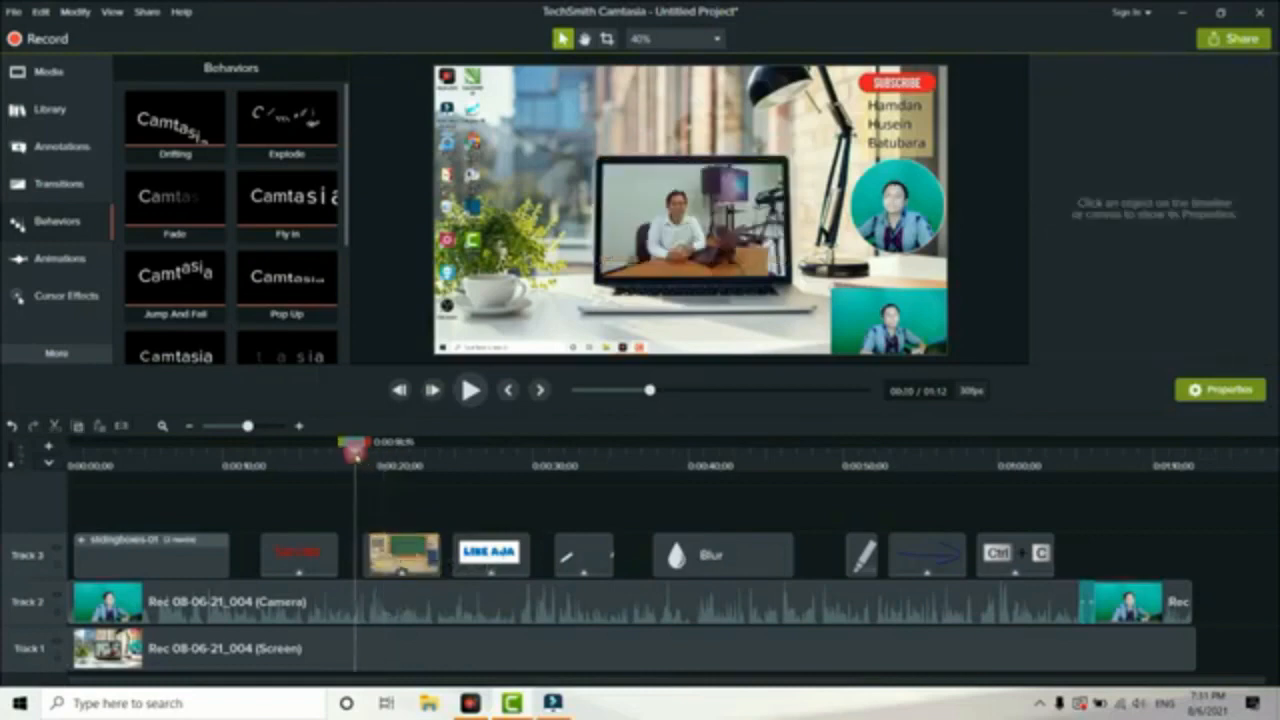
click(472, 394)
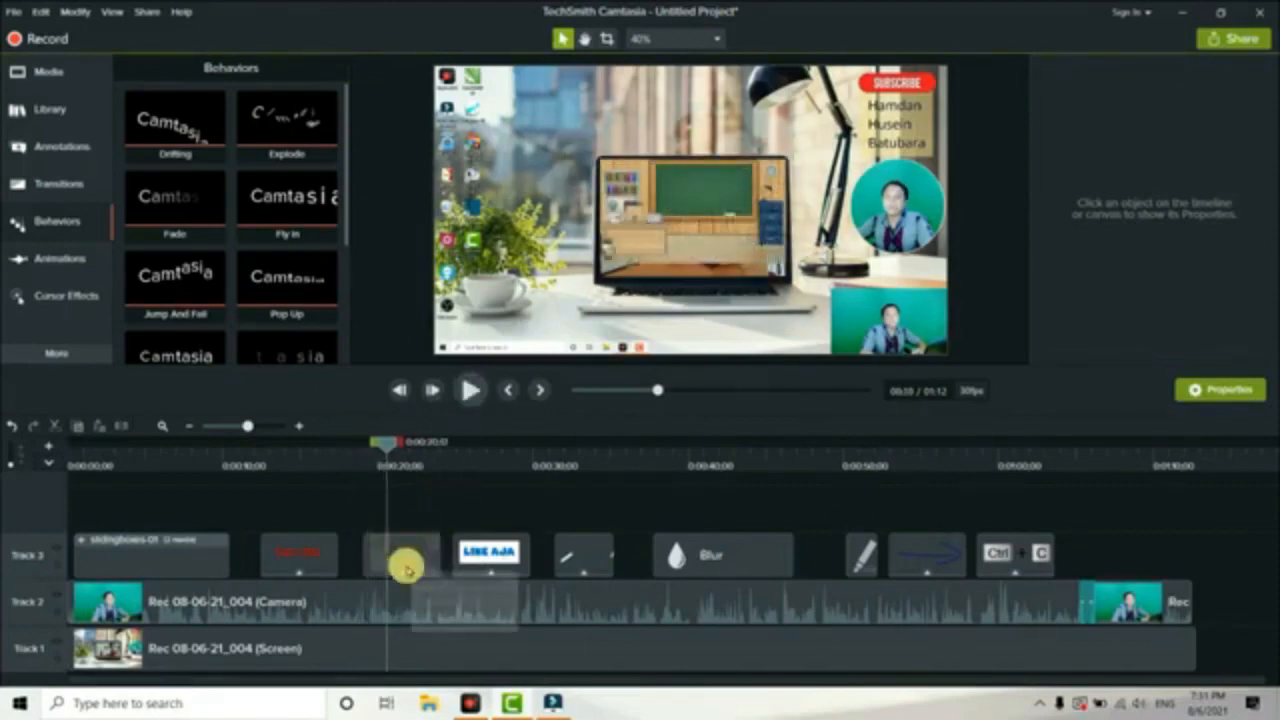
Delete the Fly In behavior from the Background image's effects on the timeline and play back the section.
click(412, 566)
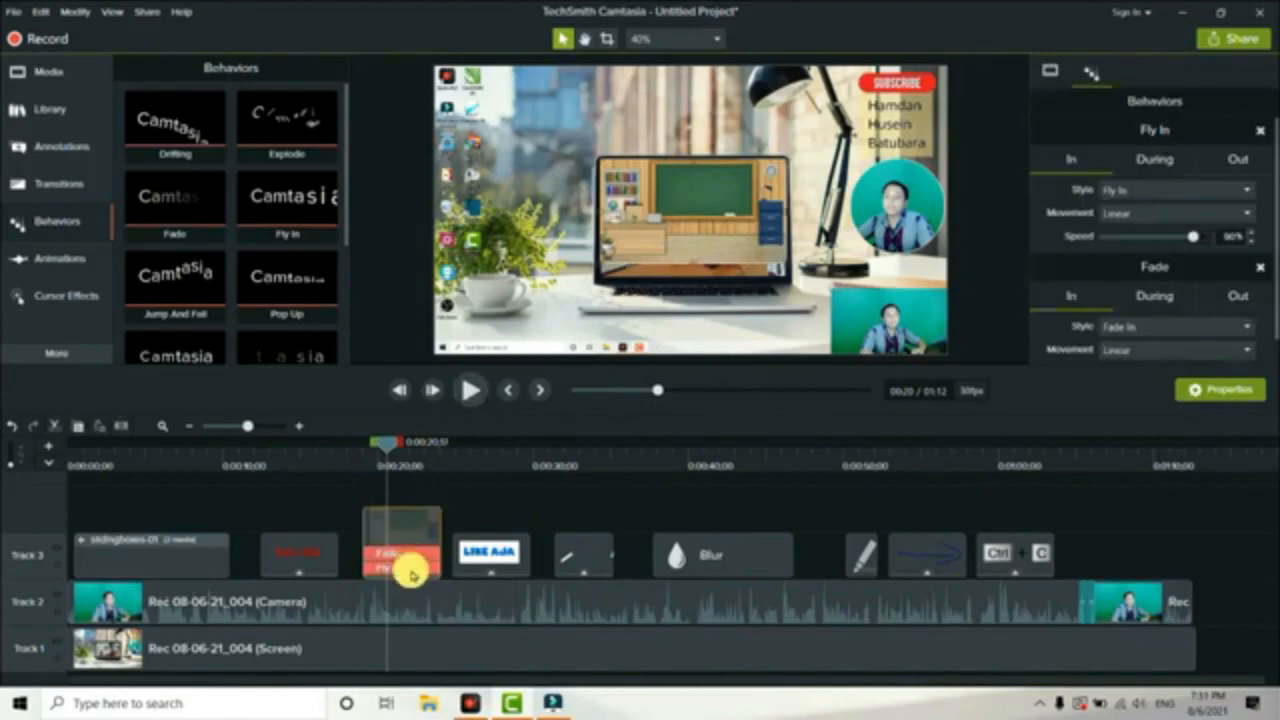
click(412, 570)
right_click(420, 568)
click(447, 606)
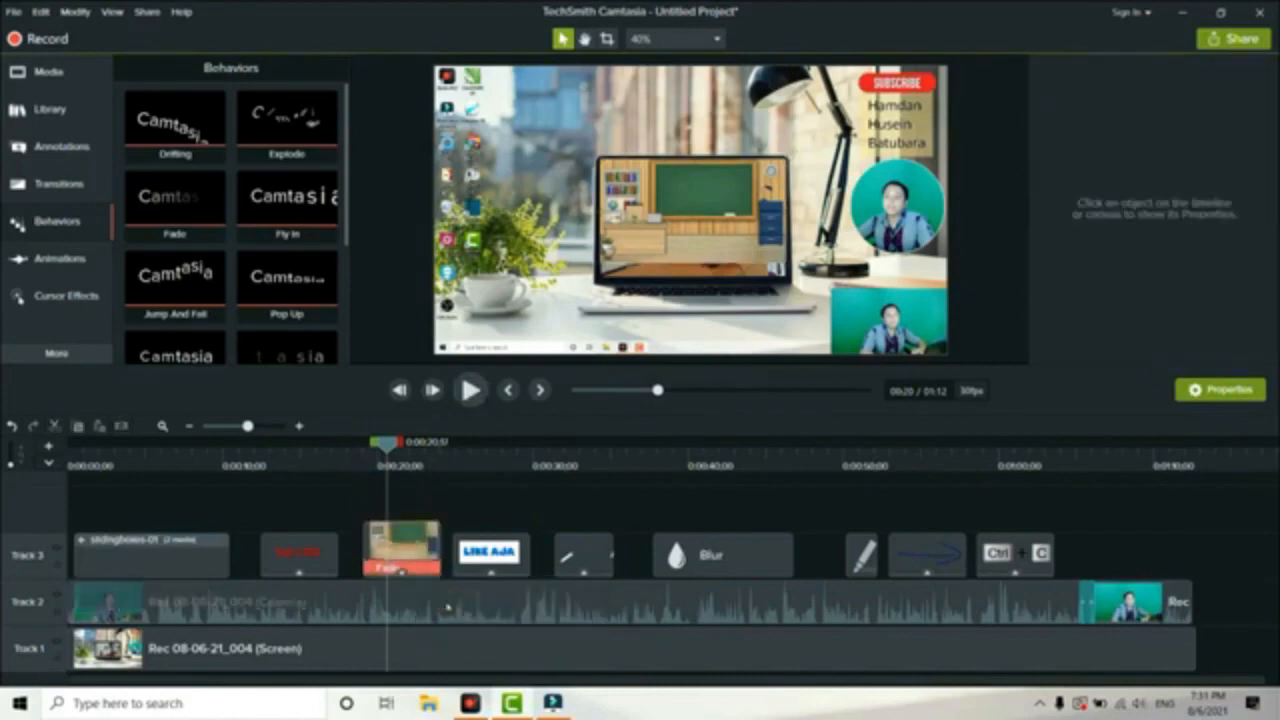
click(366, 445)
click(480, 390)
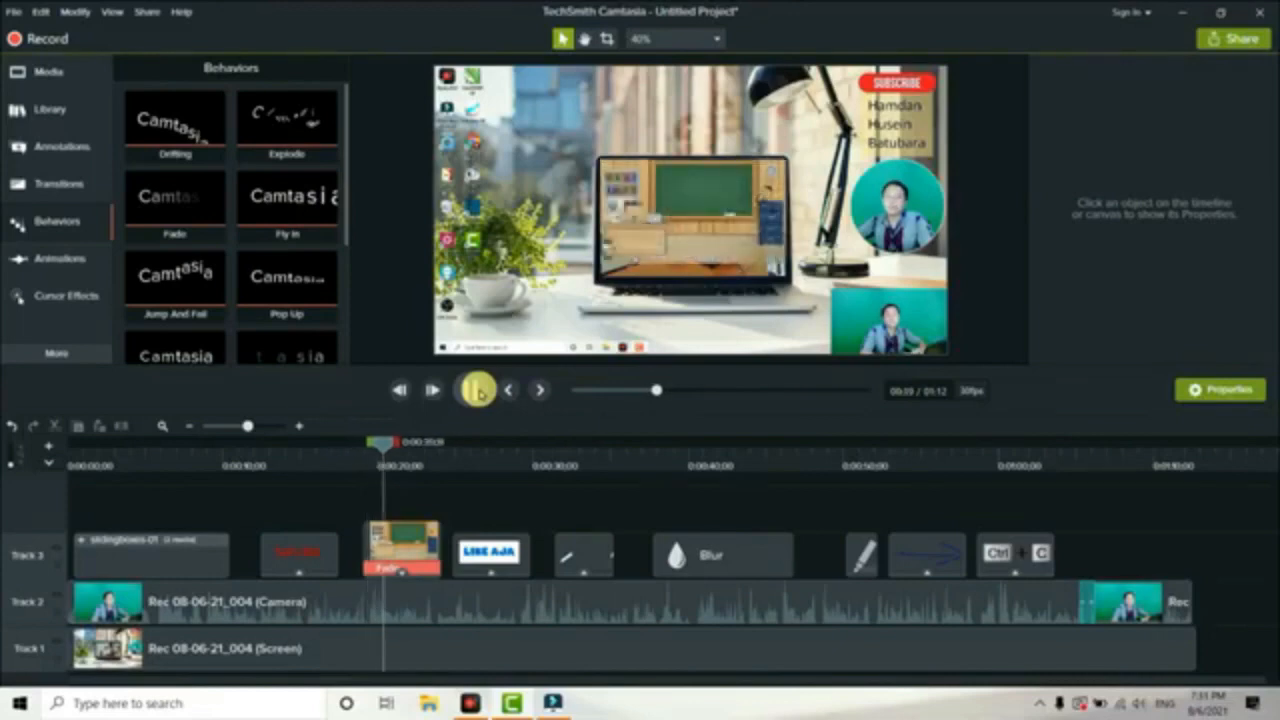
click(480, 392)
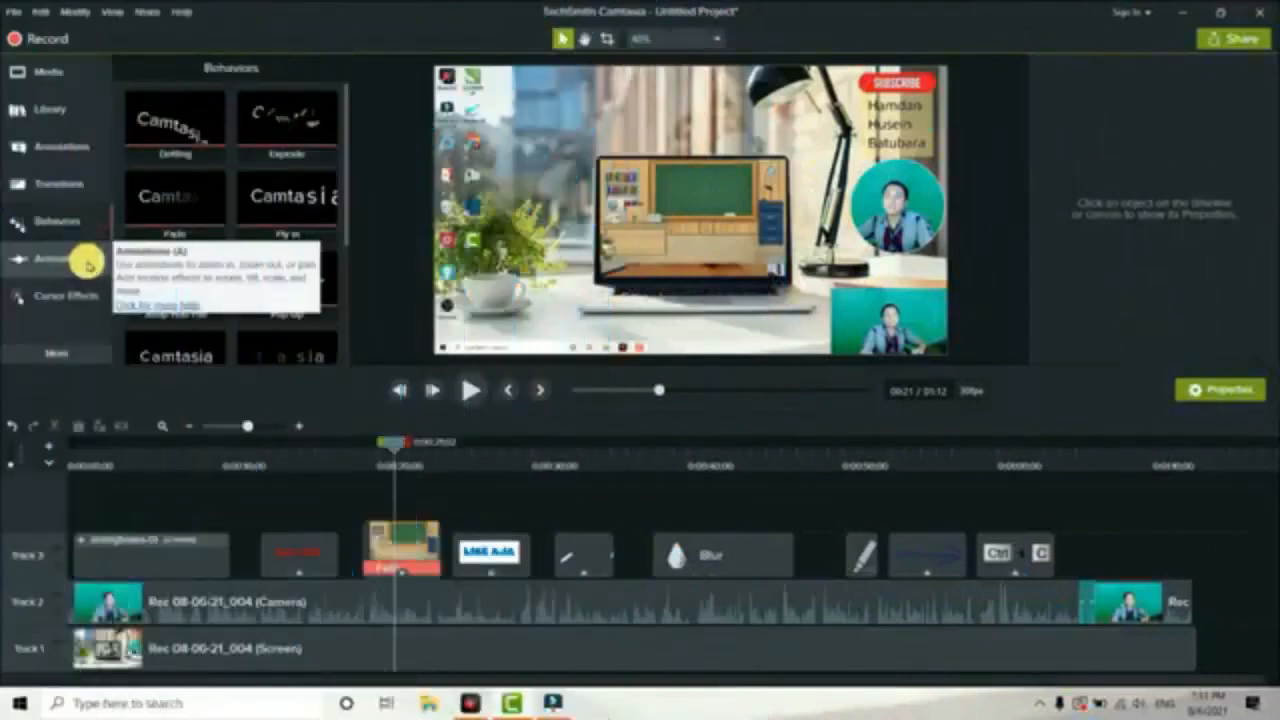
Add a Custom animation to the red Subscribe callout on Track 3.
click(90, 268)
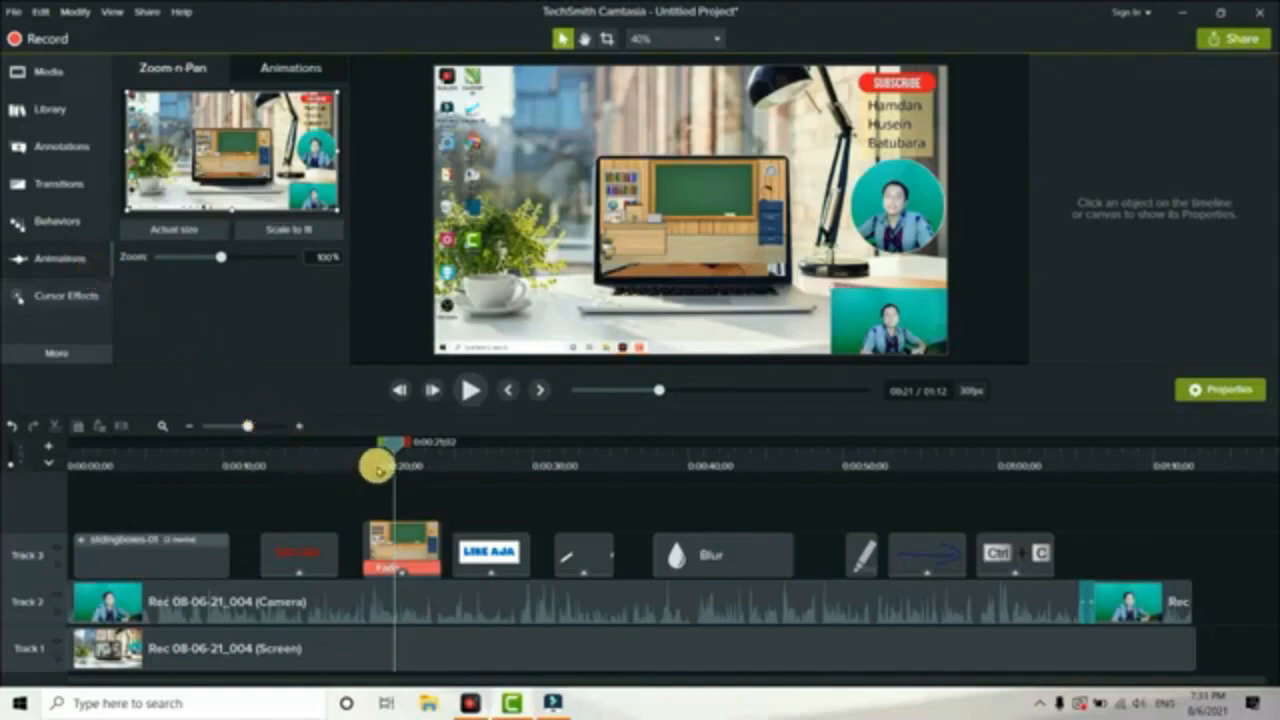
drag(392, 449, 266, 478)
click(318, 552)
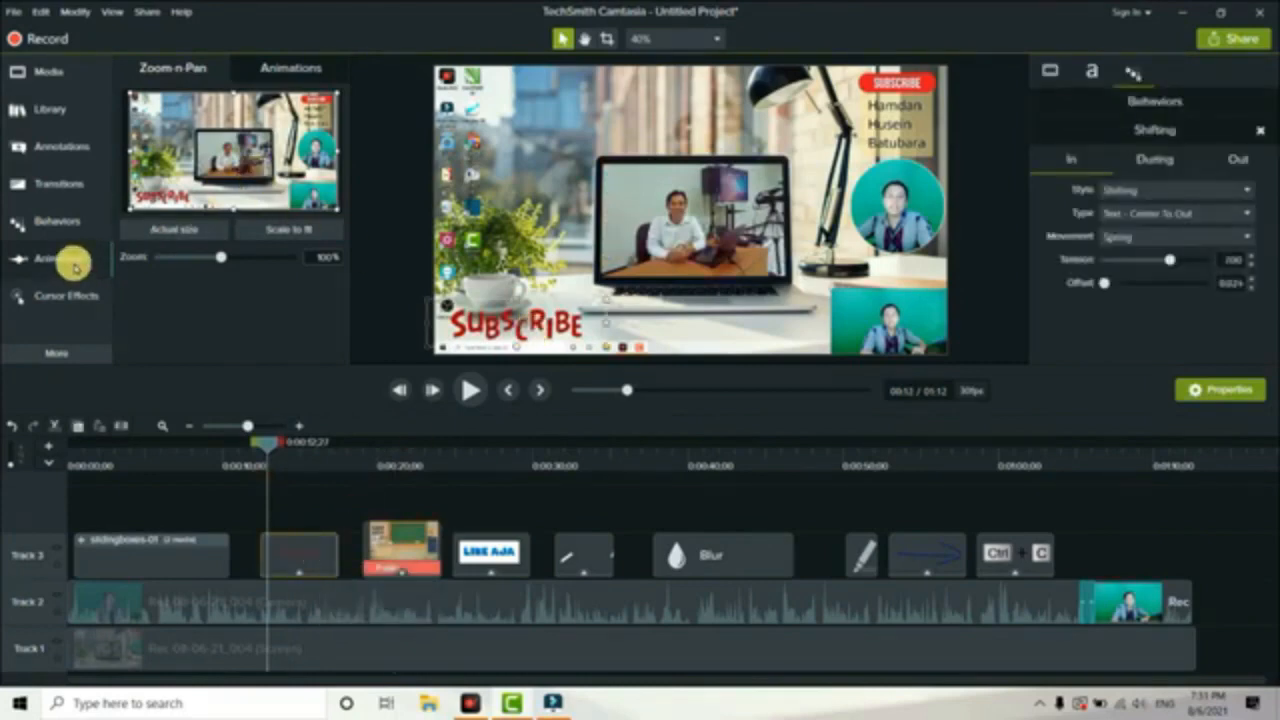
click(74, 263)
click(74, 258)
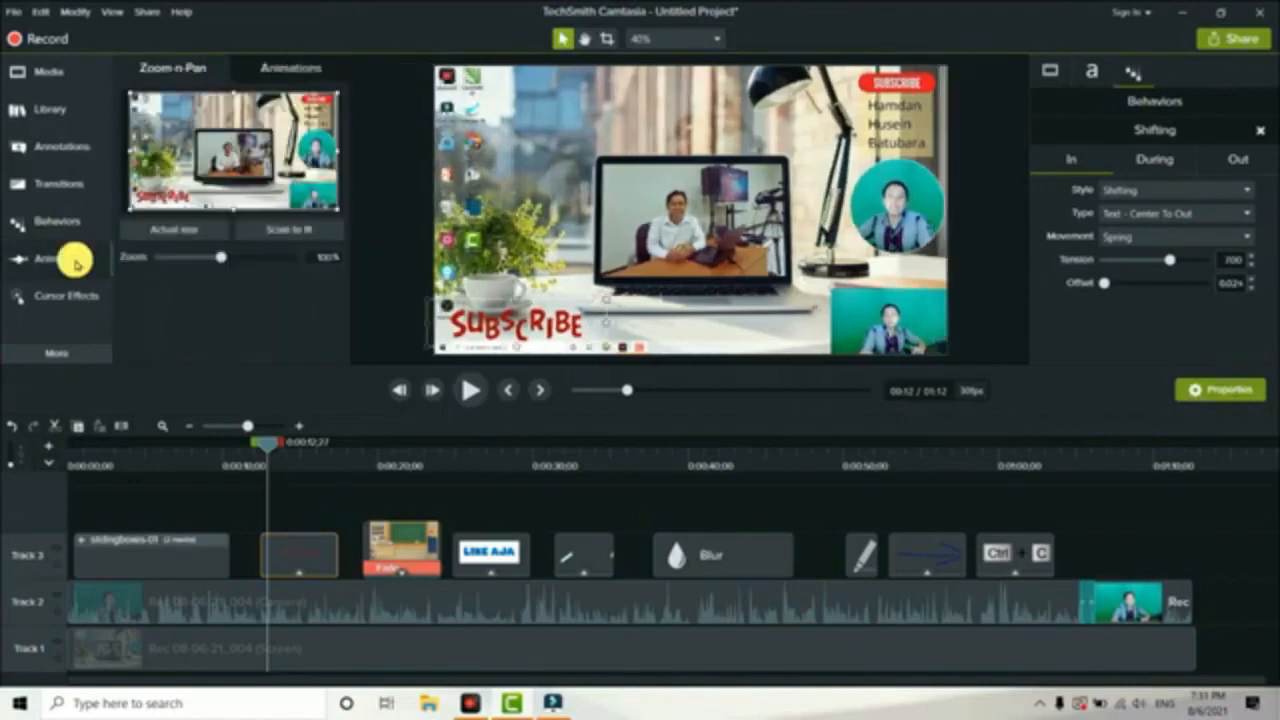
click(264, 68)
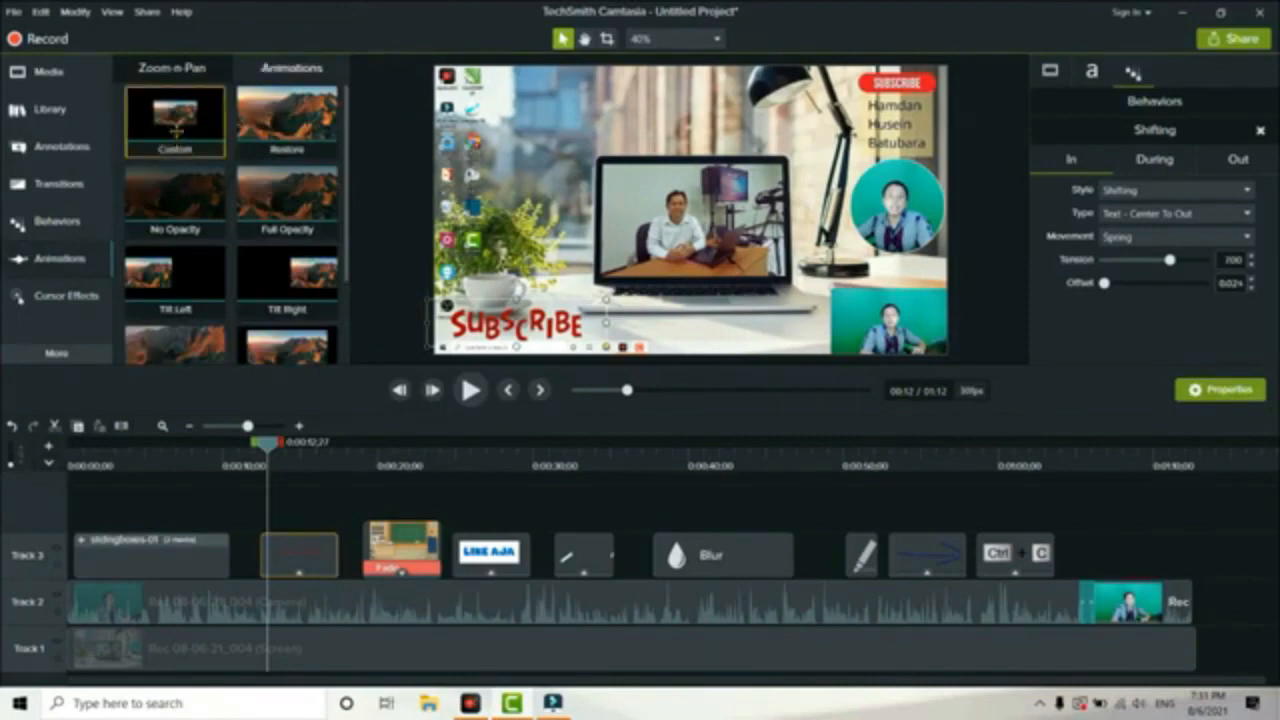
drag(175, 148, 298, 558)
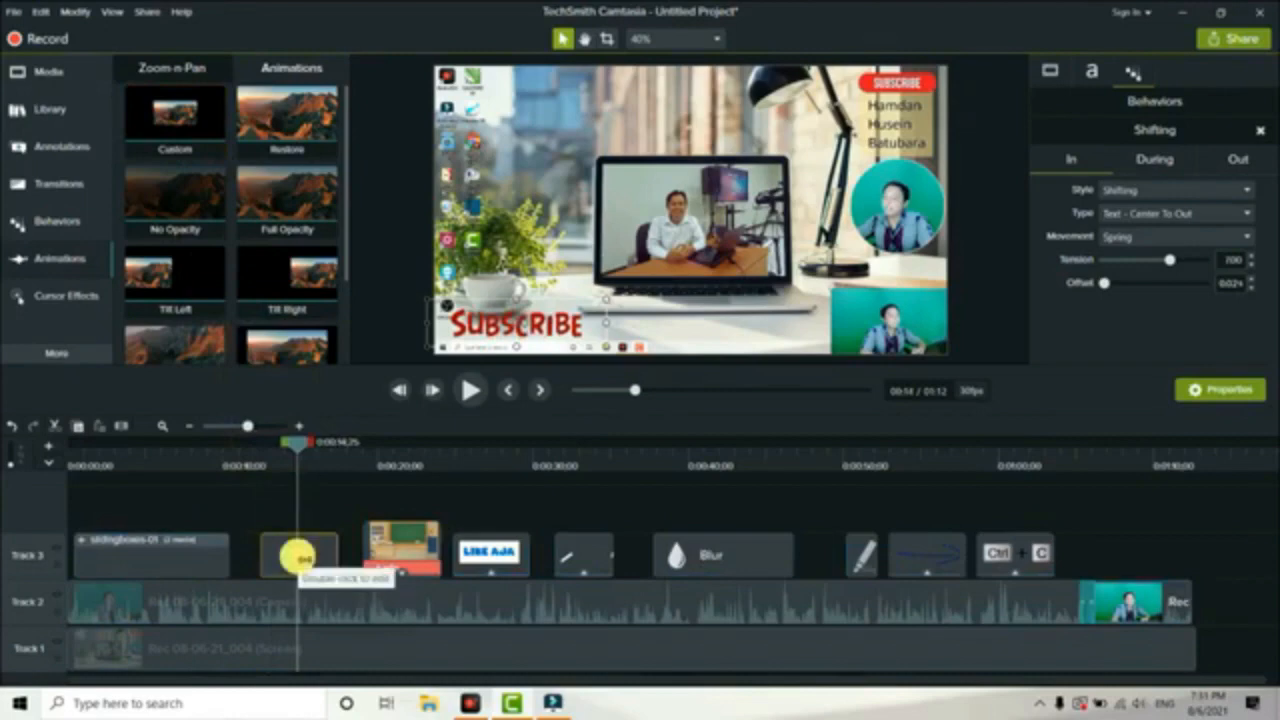
Move the animation arrow on the Subscribe callout earlier, close to the clip's start.
click(298, 426)
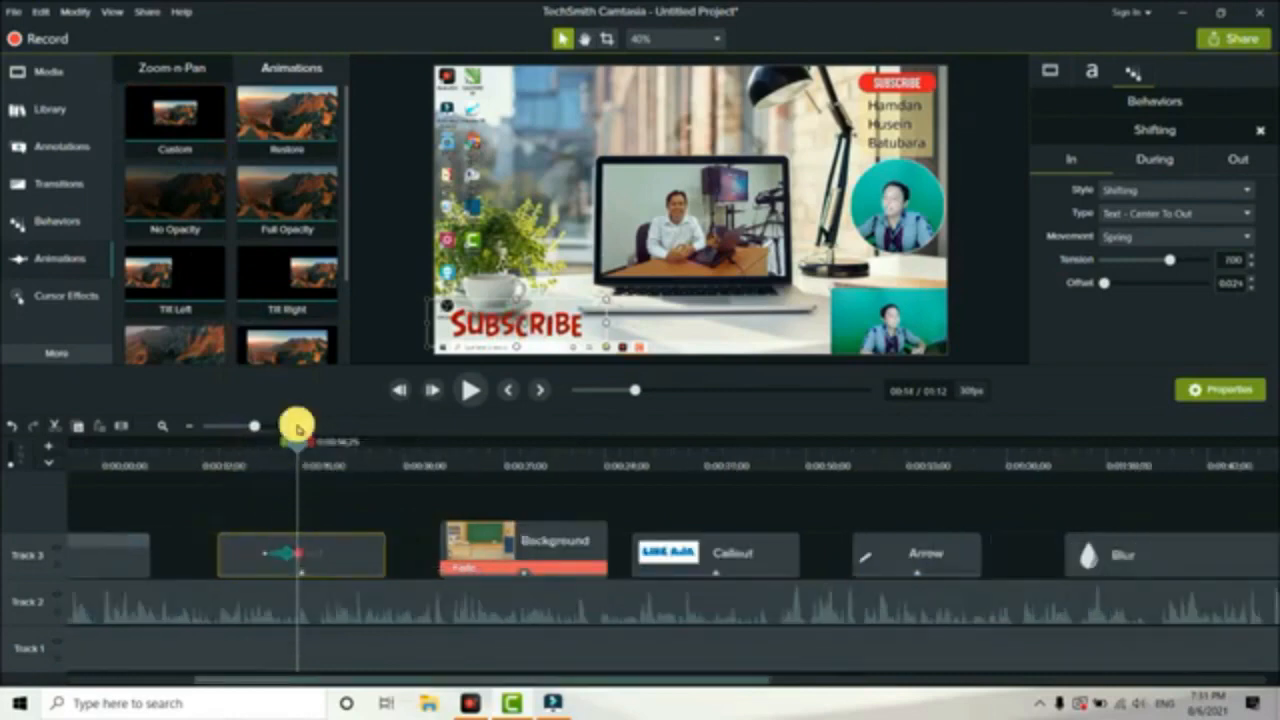
click(297, 426)
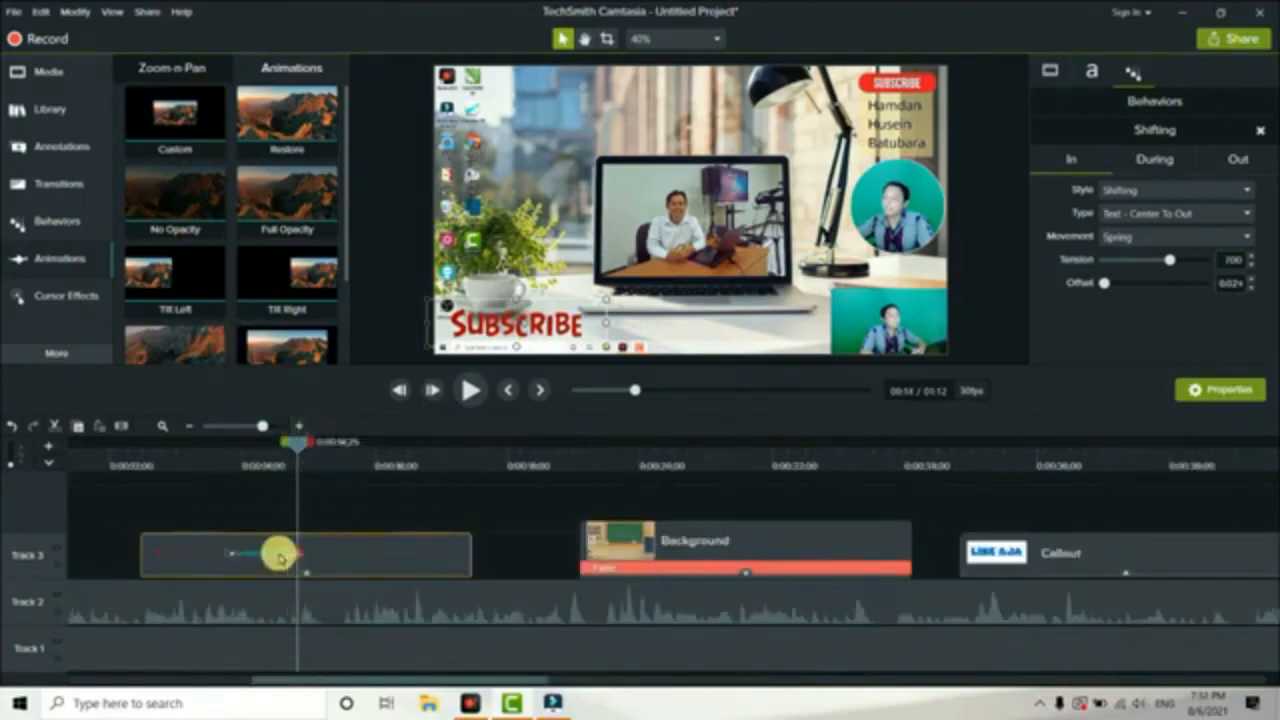
drag(296, 555, 209, 553)
click(170, 555)
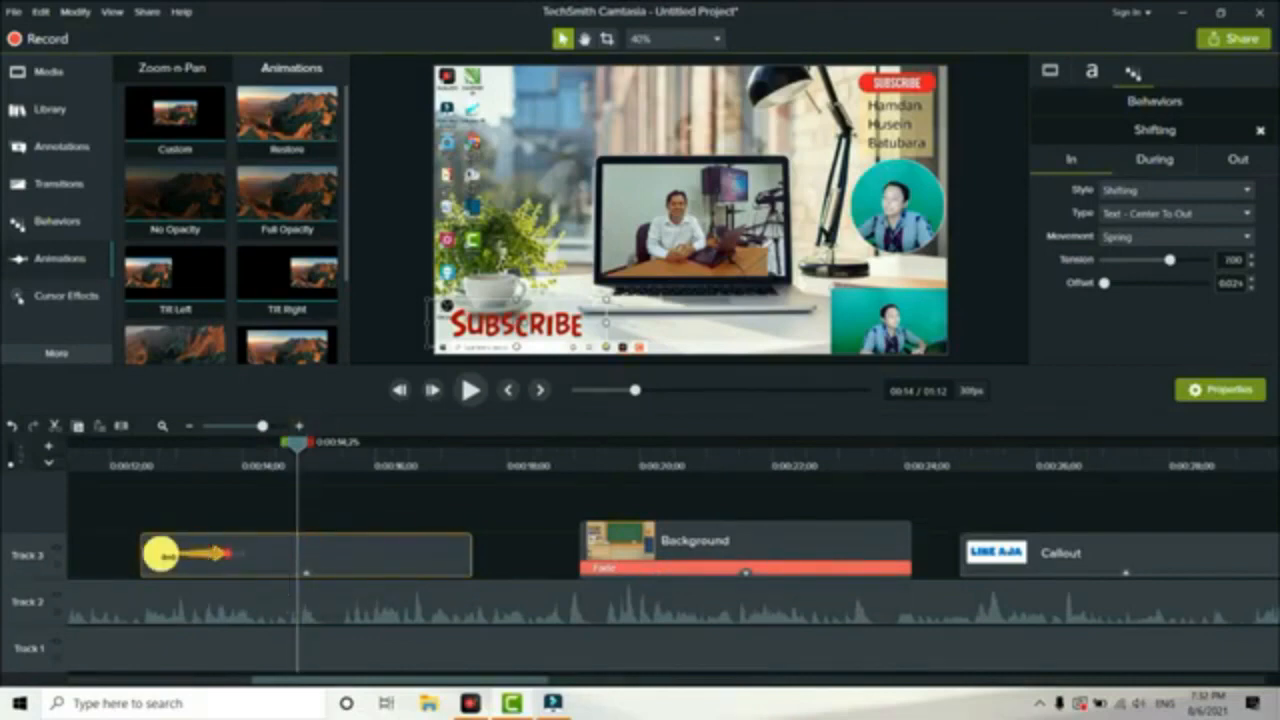
Move the red Subscribe text beside the webcam overlay at the end of its animation and play back the section.
click(160, 555)
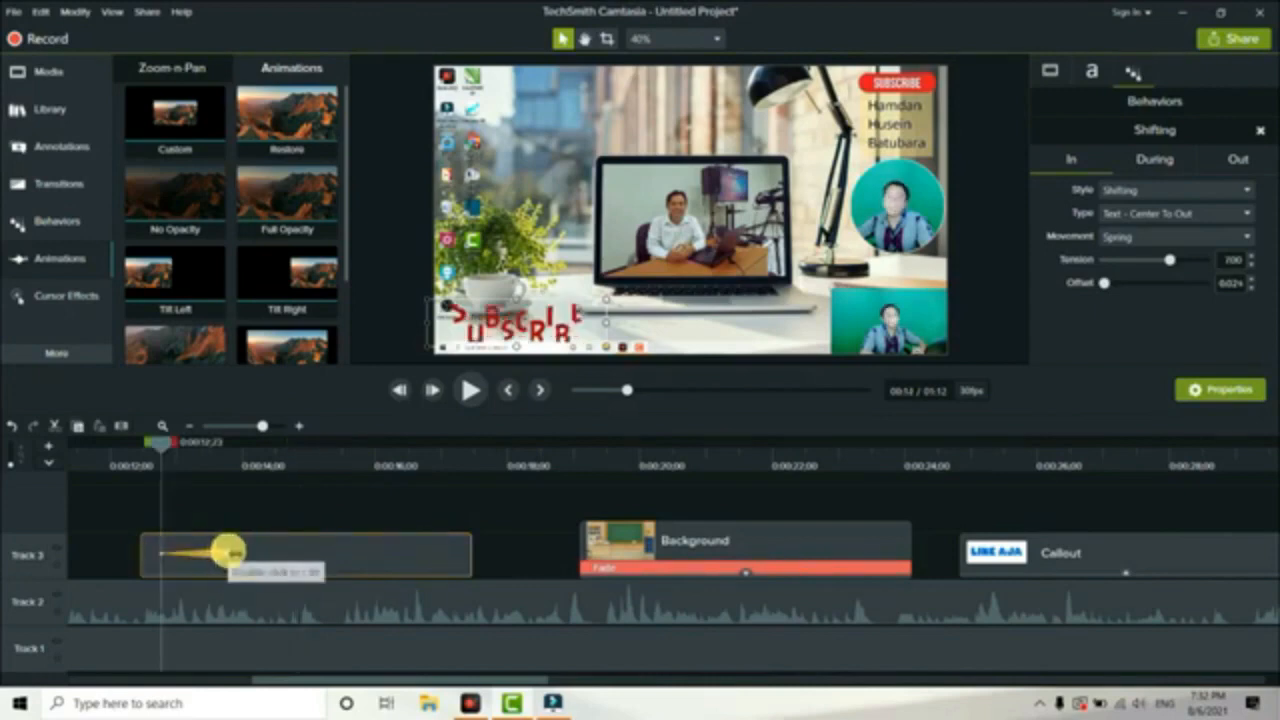
click(228, 553)
click(163, 554)
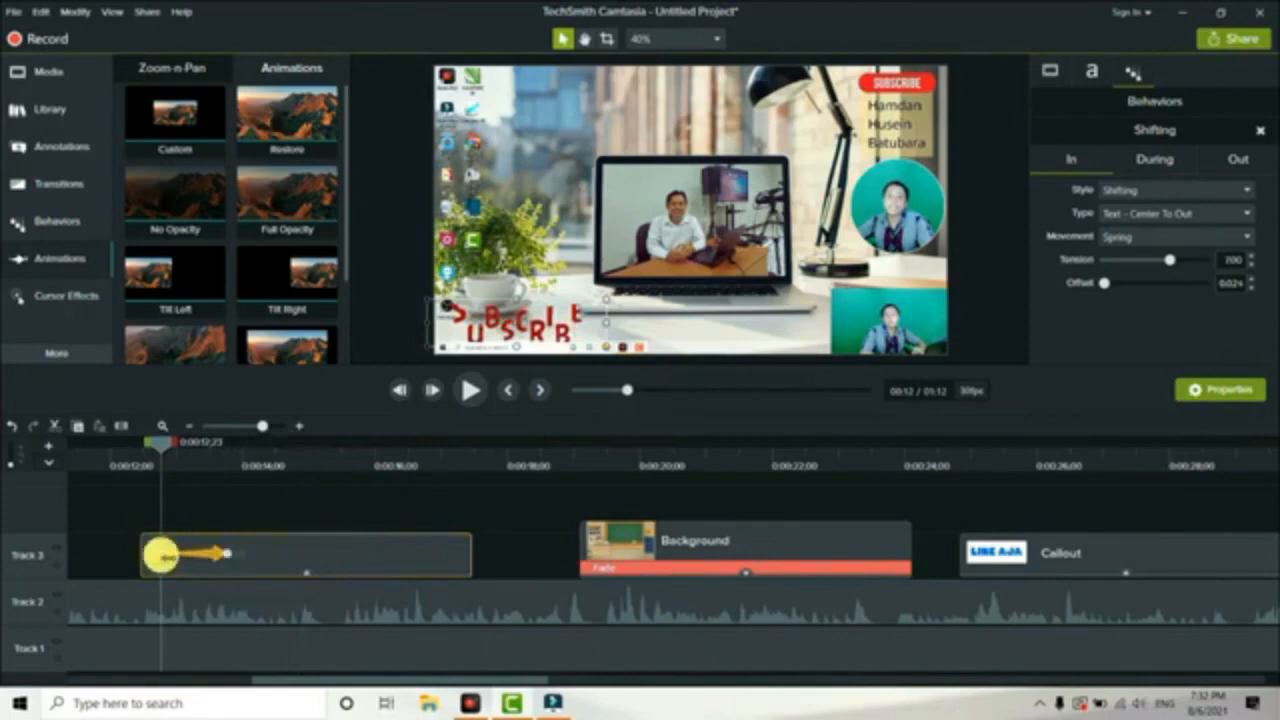
click(228, 550)
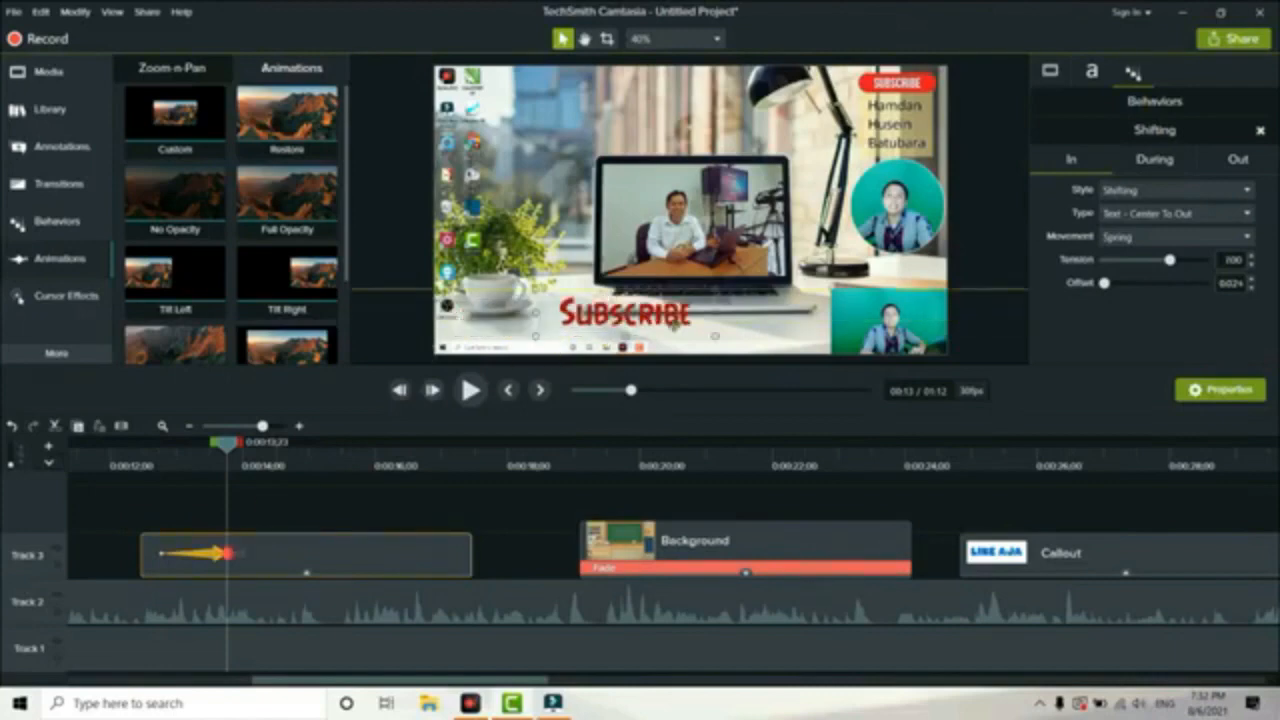
drag(630, 318, 754, 337)
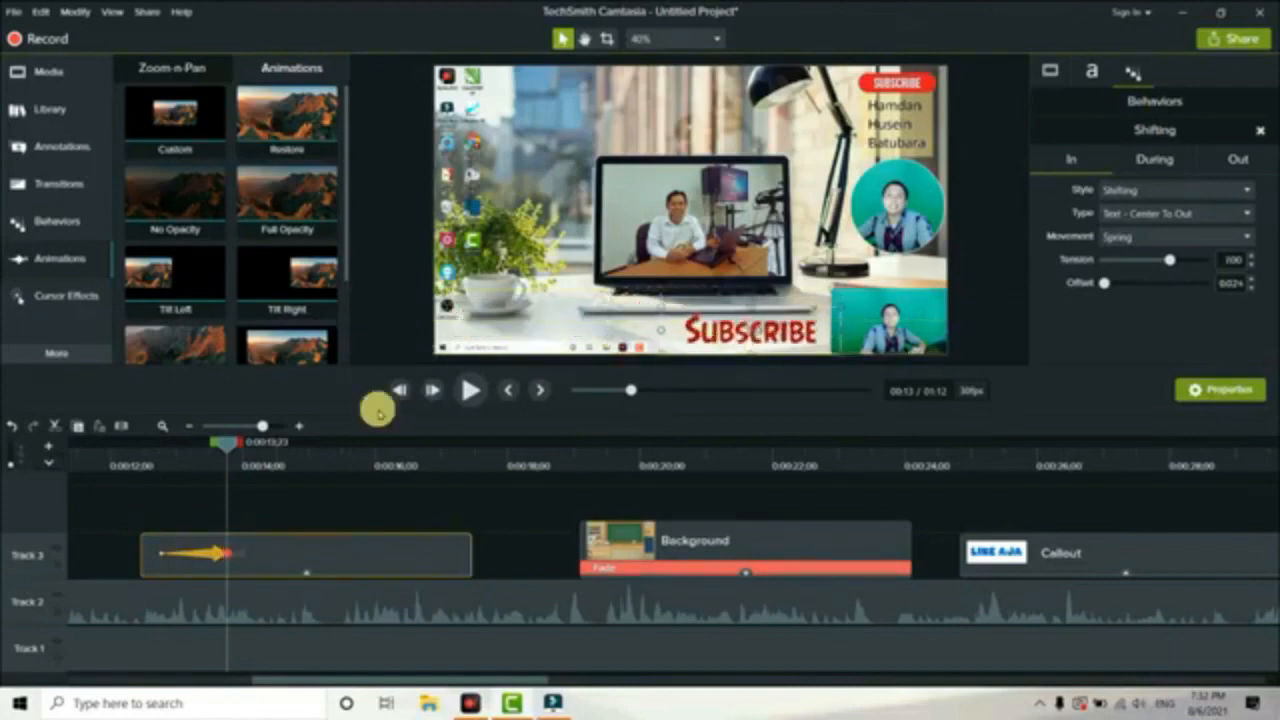
click(135, 461)
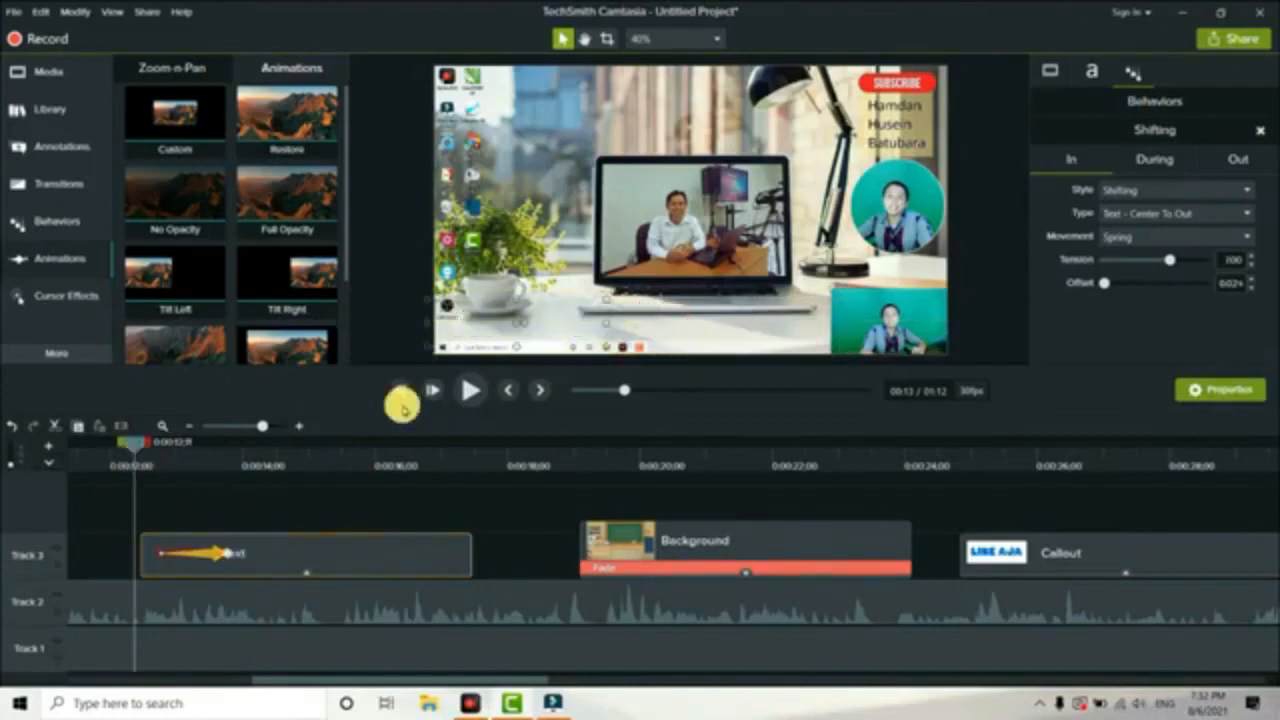
click(471, 390)
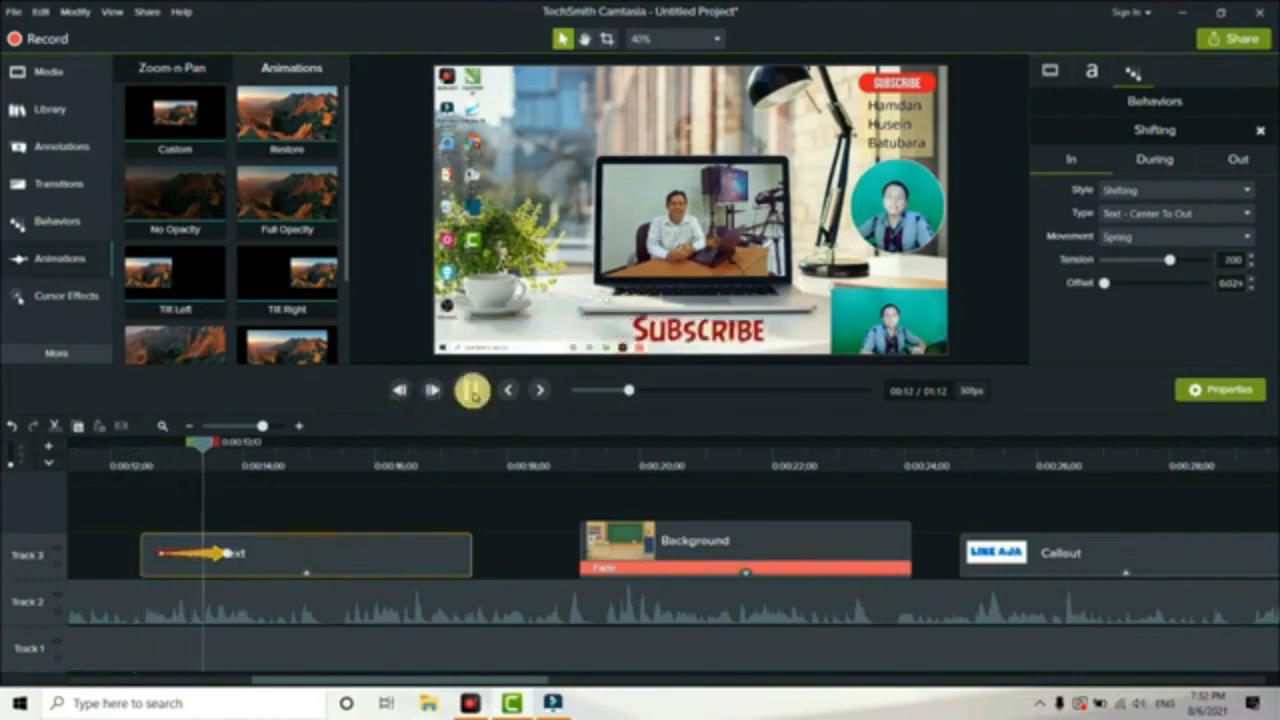
click(471, 390)
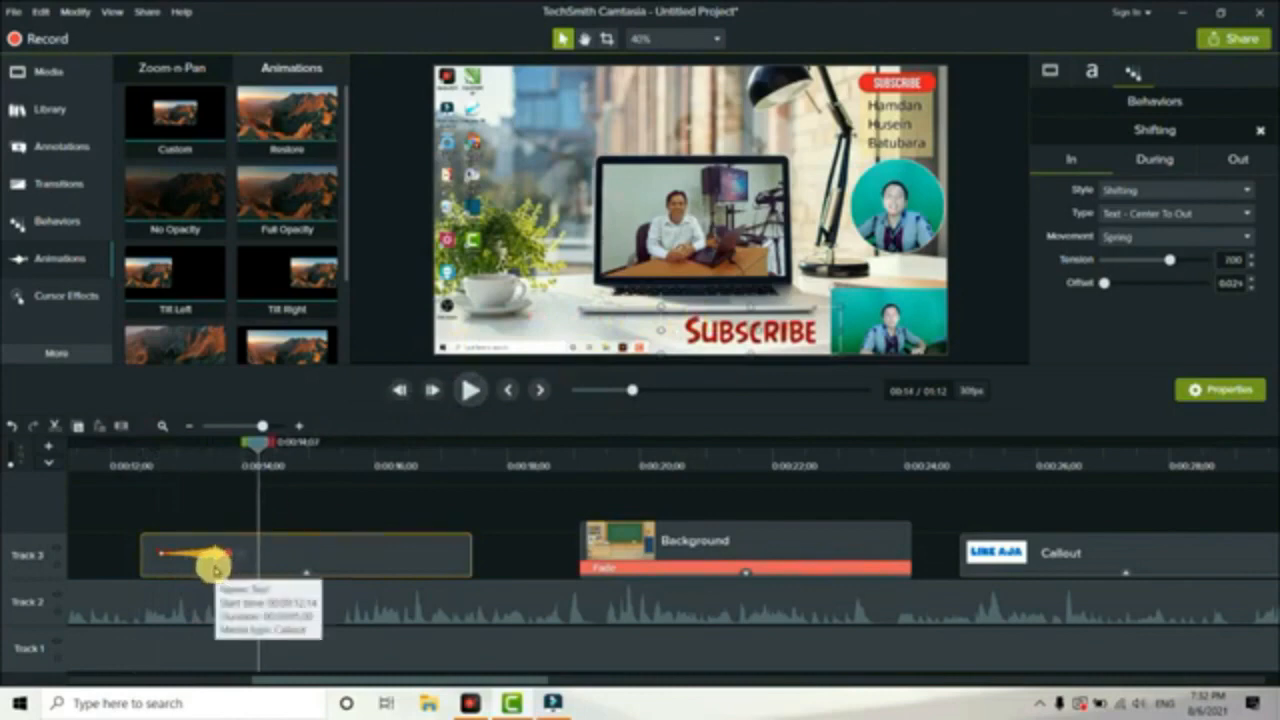
Place the Subscribe text at the canvas's upper left at the animation's start and lower left at its end, and play it back.
click(160, 551)
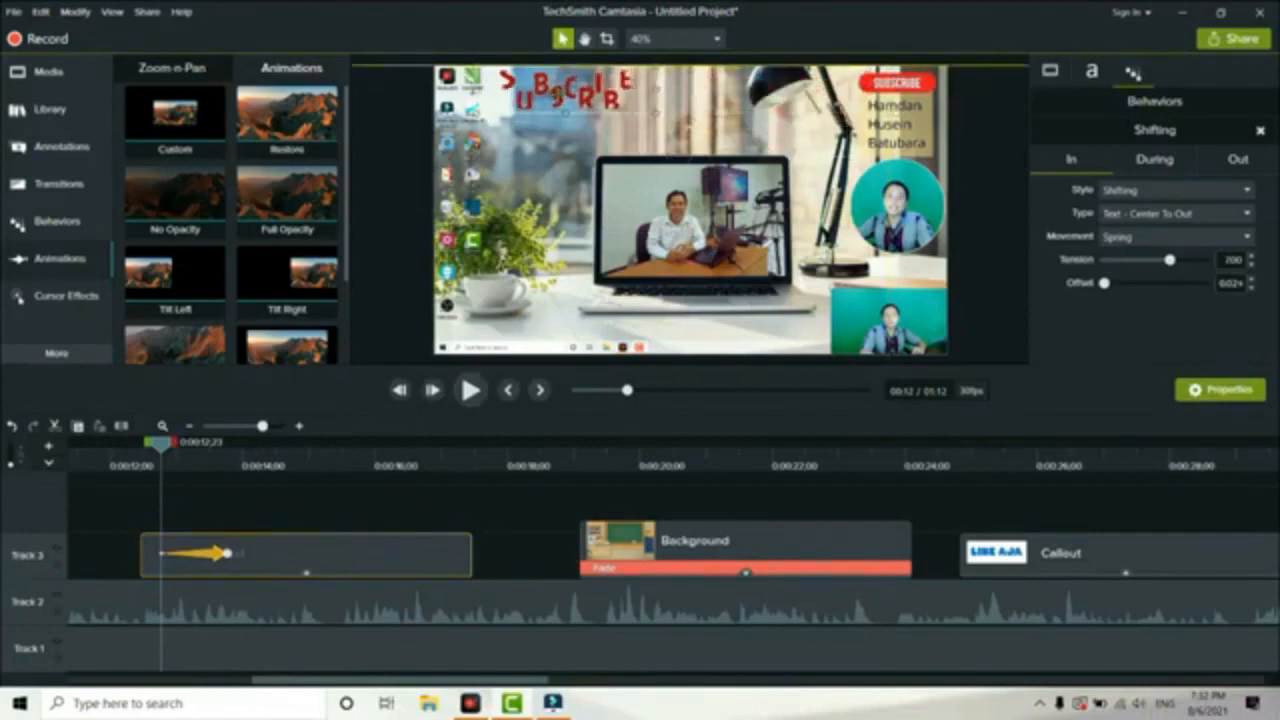
click(227, 552)
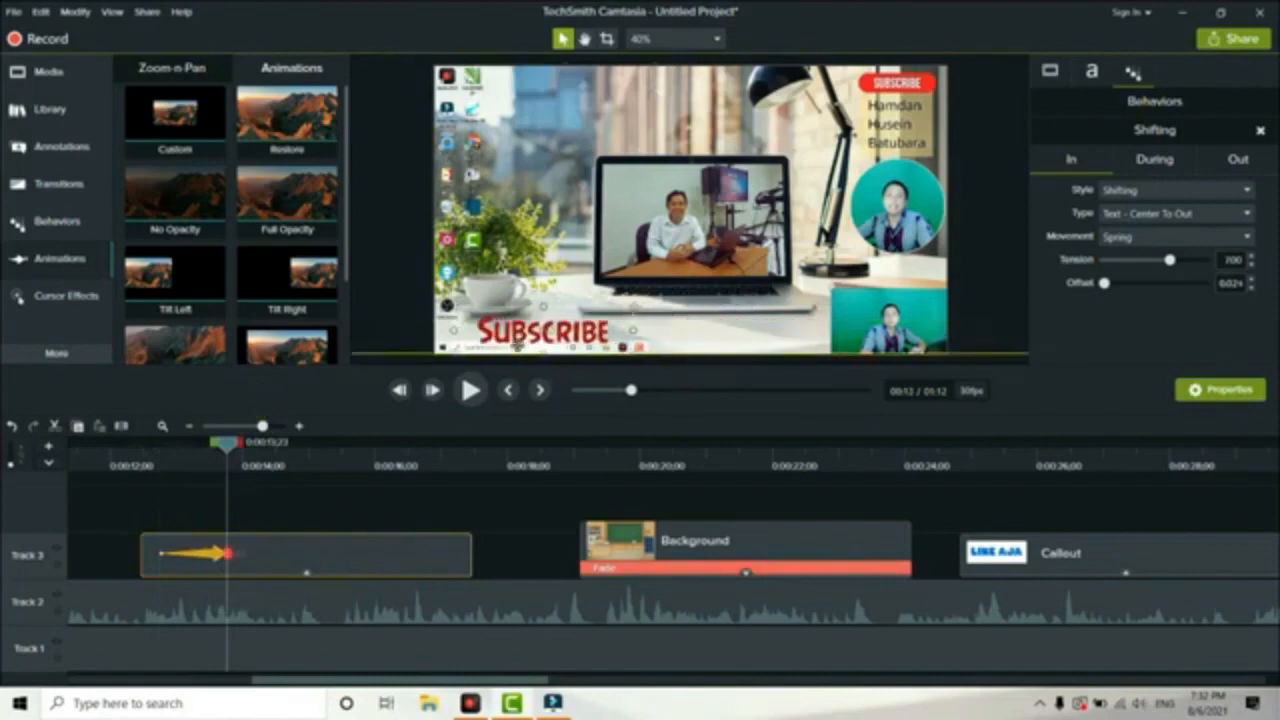
click(145, 462)
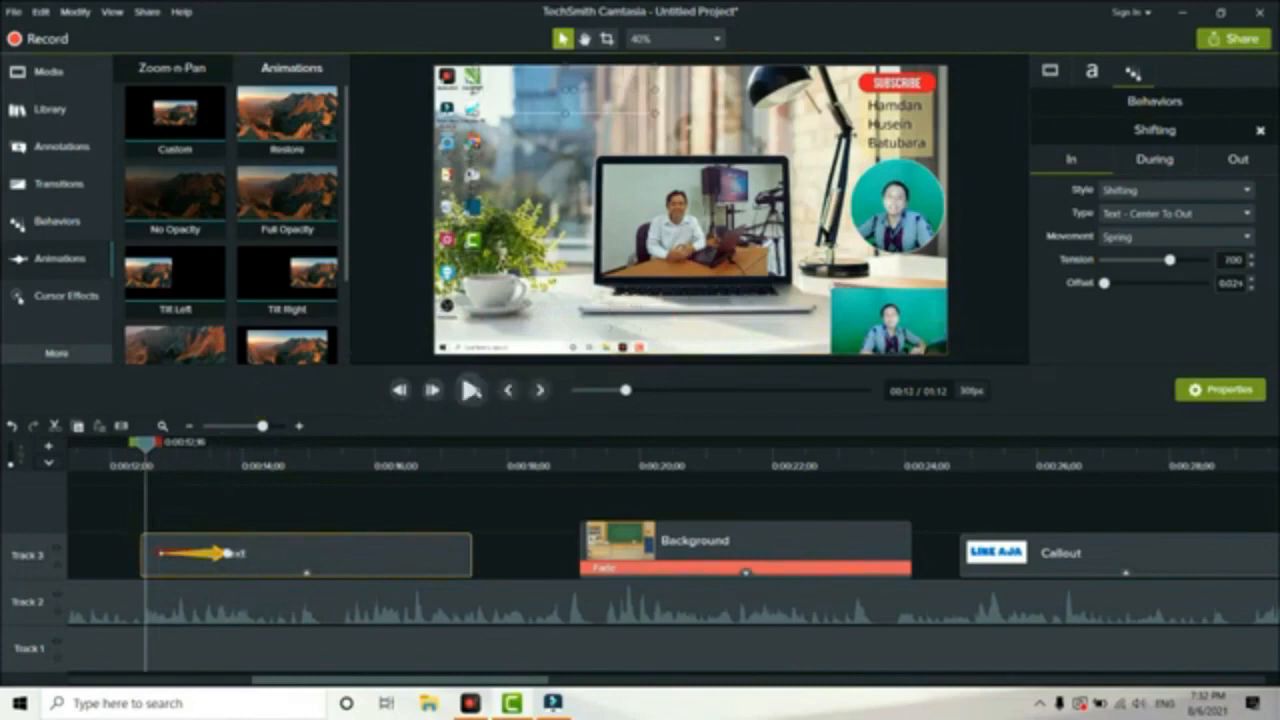
click(472, 391)
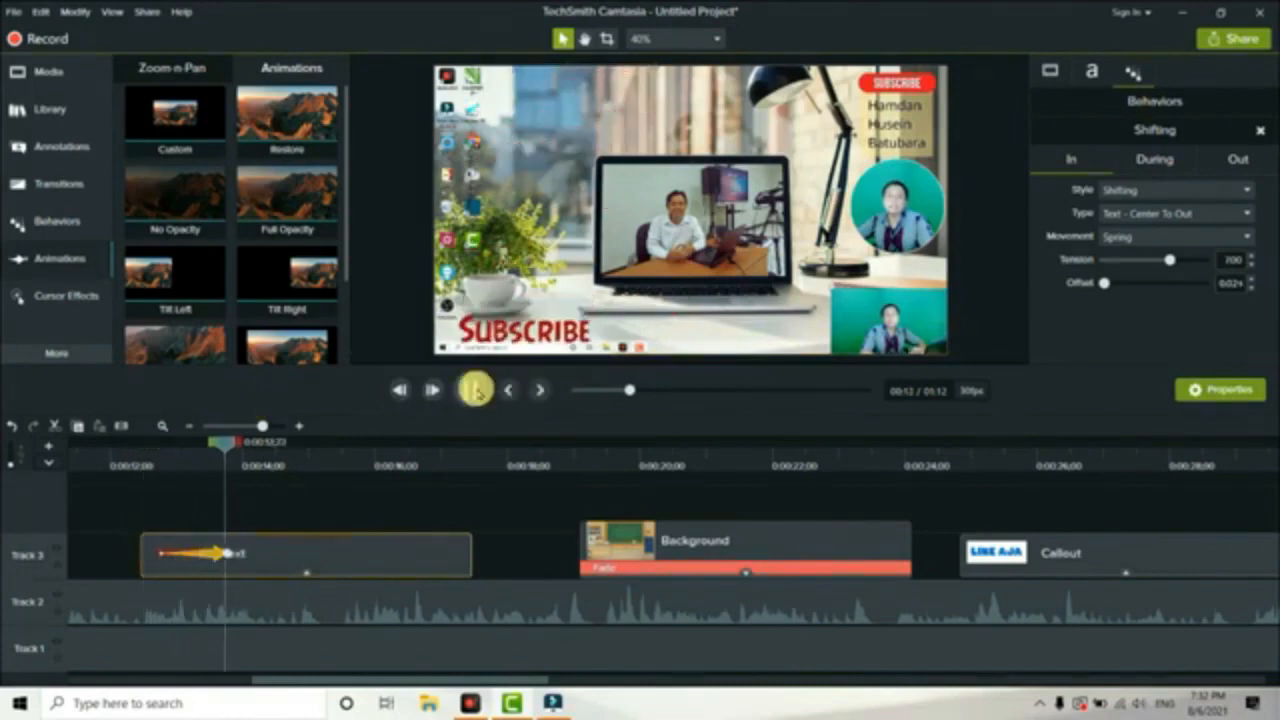
click(472, 391)
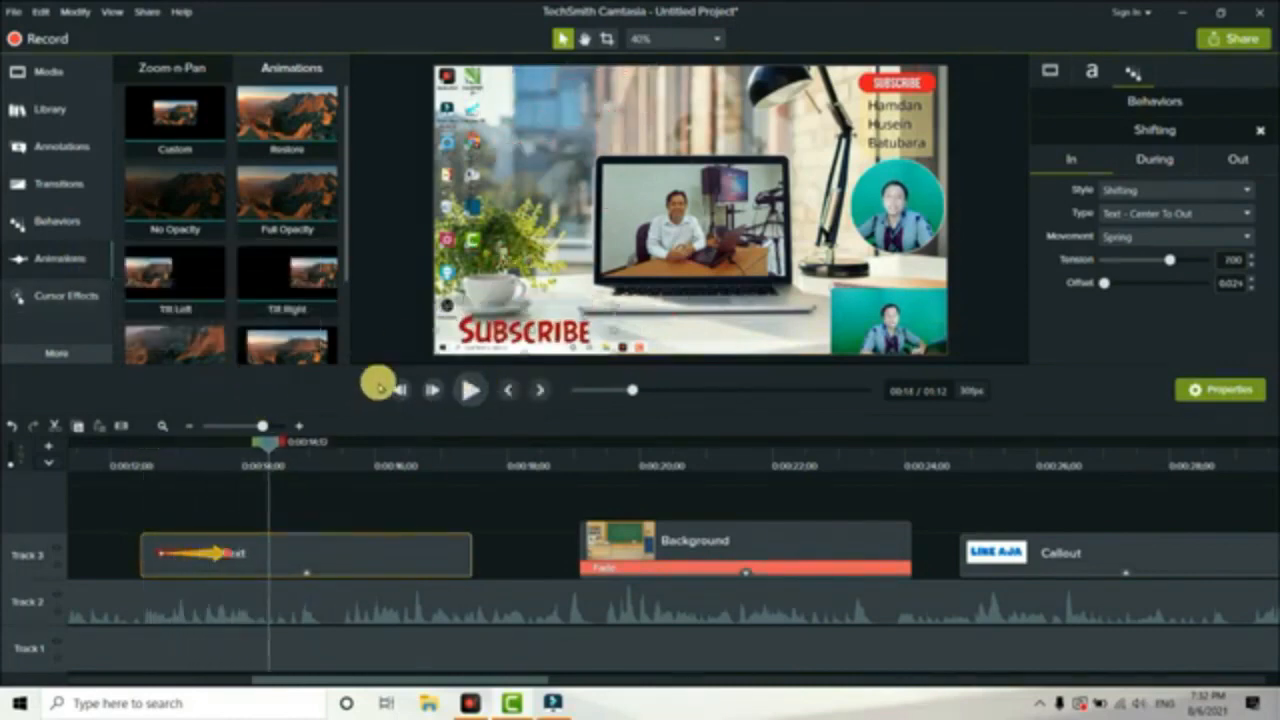
Add a Custom animation to the camera clip on Track 2 at about 14 seconds and enlarge the webcam to fill the canvas at its end.
click(860, 309)
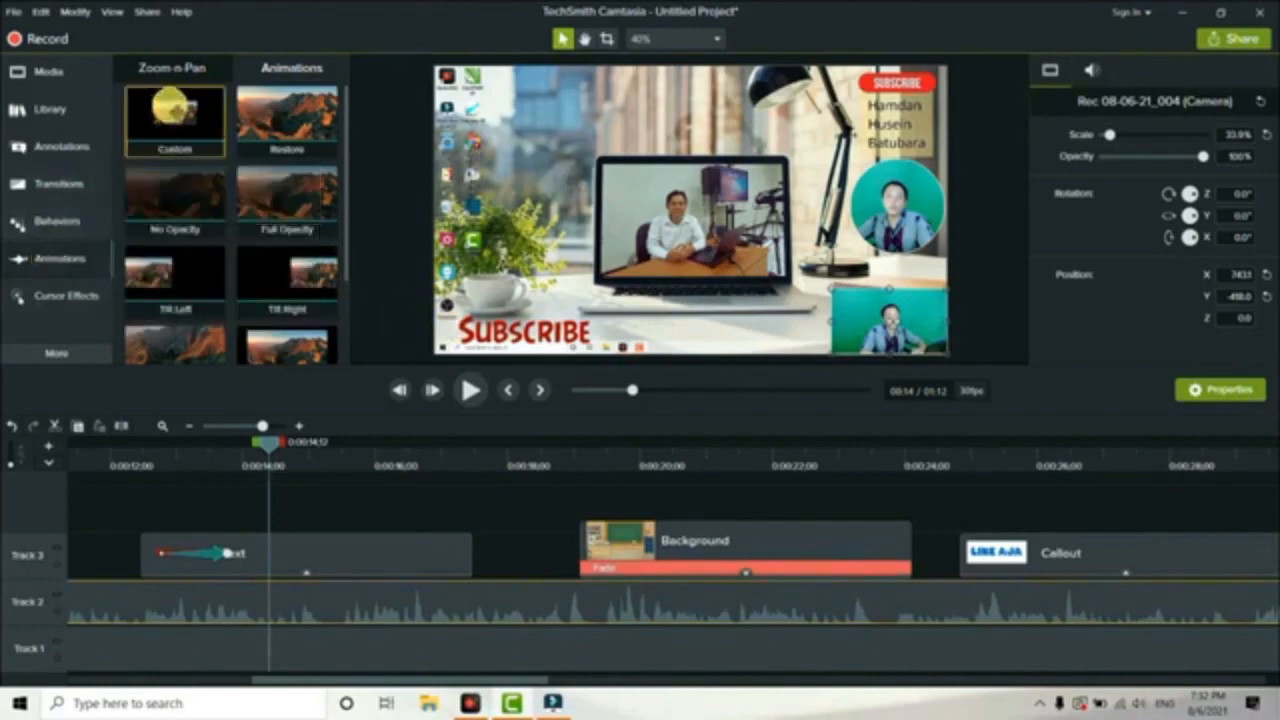
drag(170, 105, 291, 612)
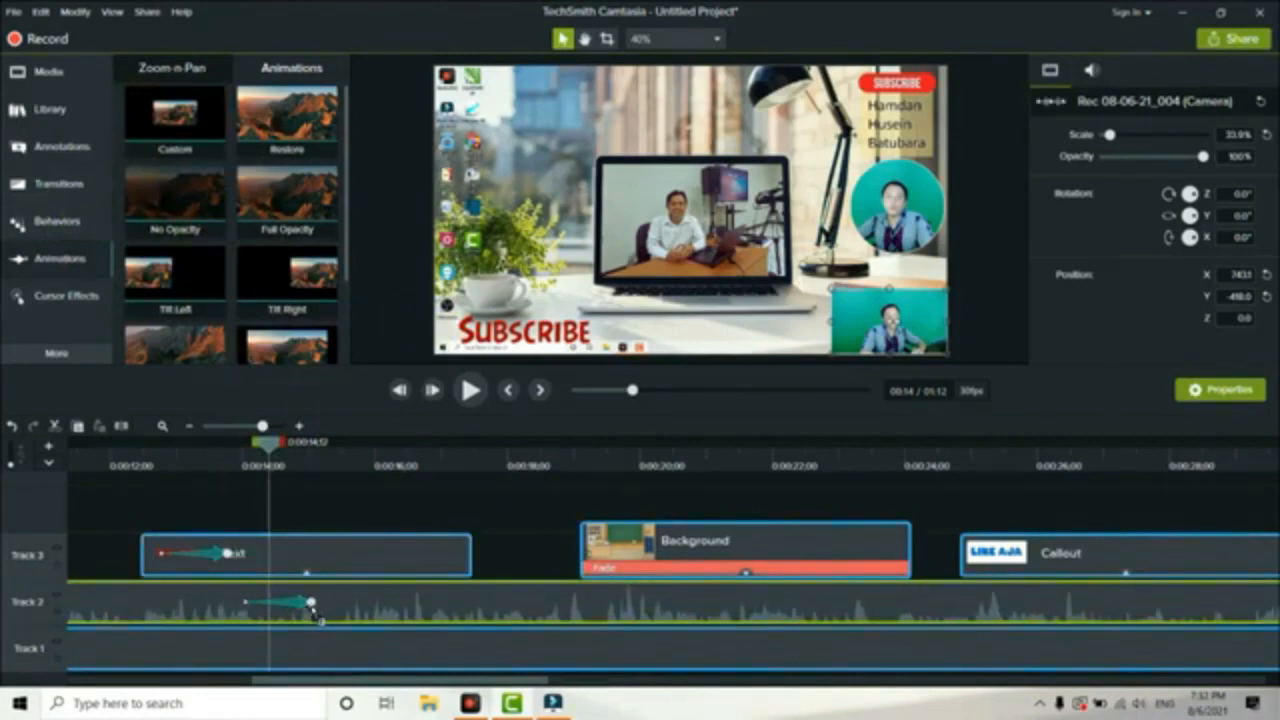
drag(319, 617, 311, 605)
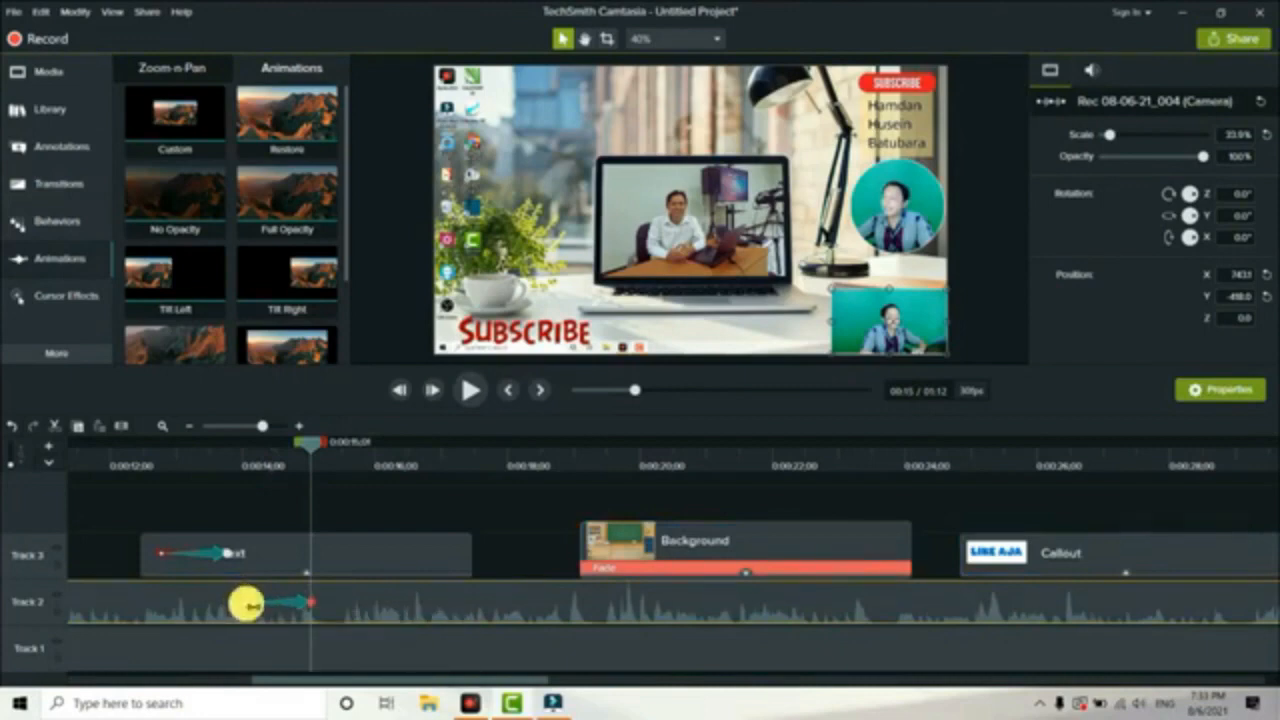
click(246, 606)
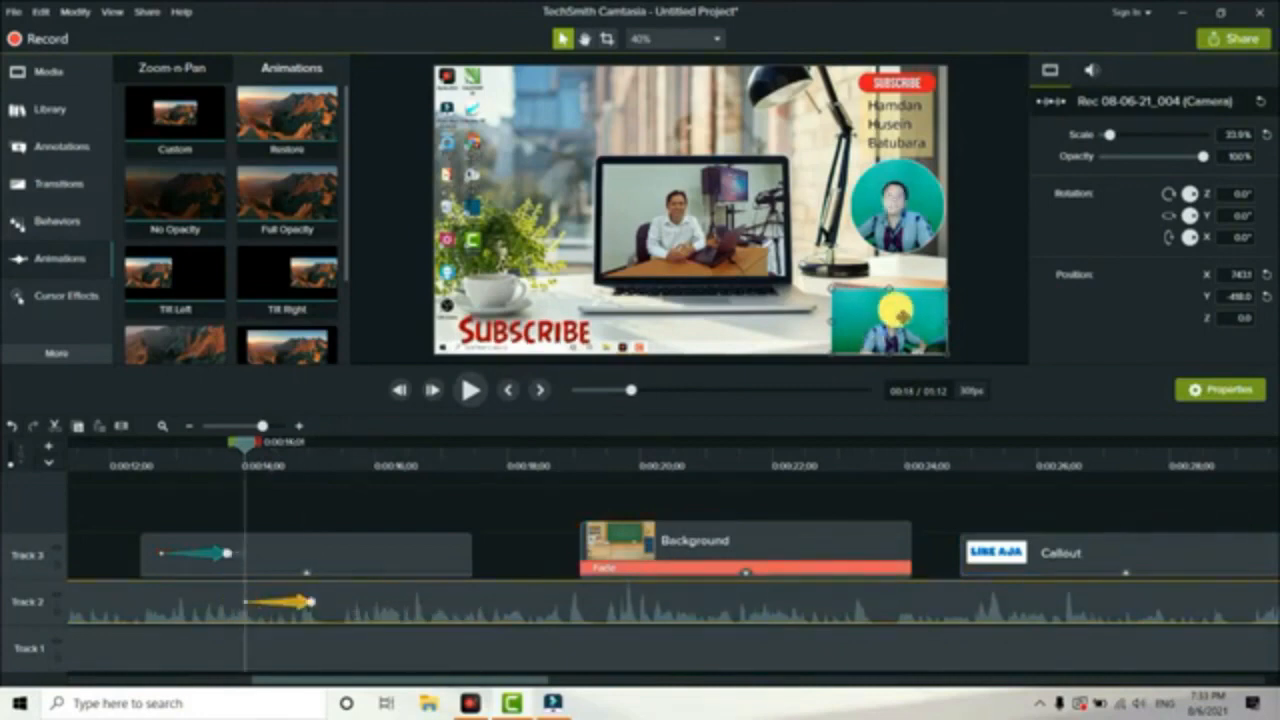
click(310, 601)
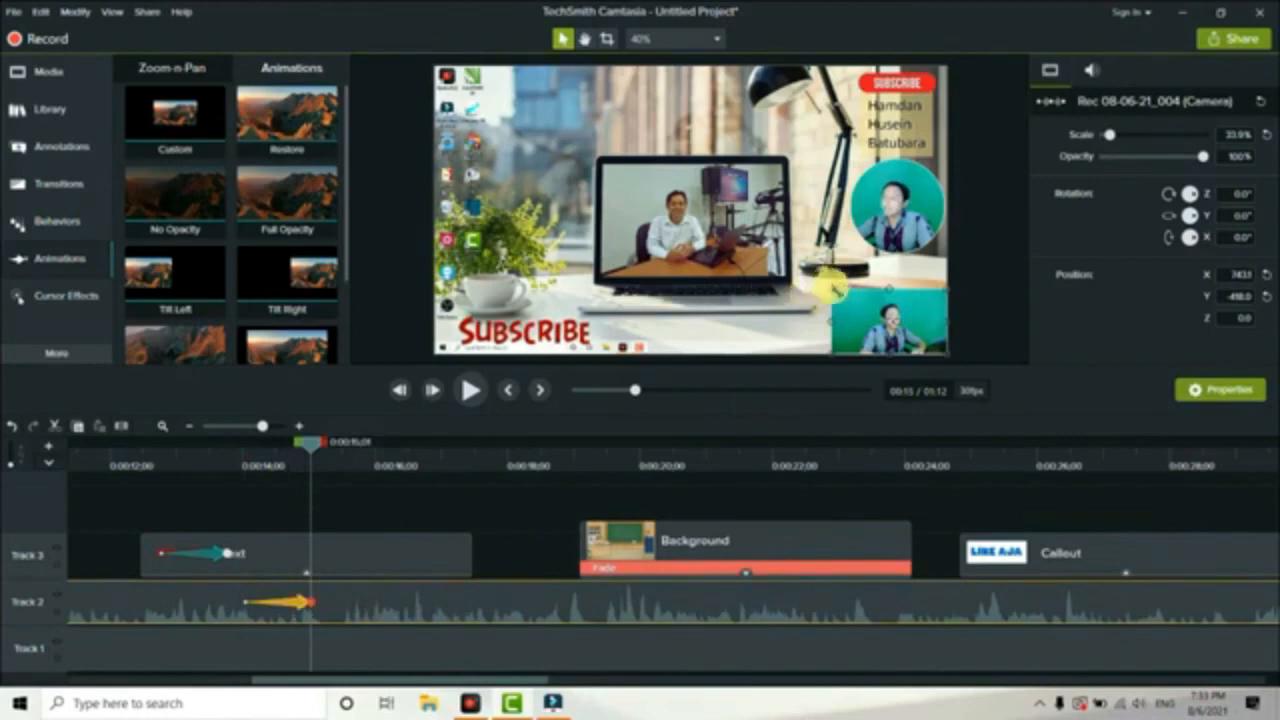
drag(832, 290, 434, 62)
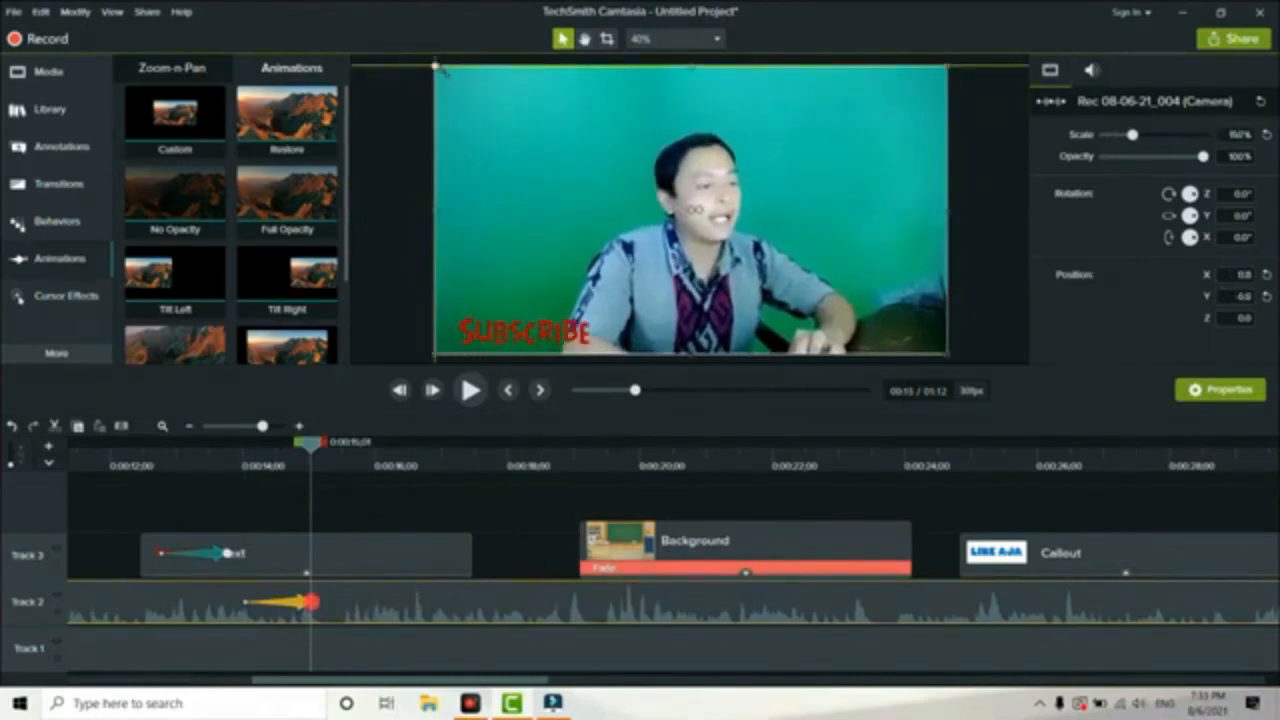
Add a second Custom animation to the camera clip near 18 seconds and shrink the webcam to about 29% in the canvas's lower right corner.
drag(305, 447, 497, 458)
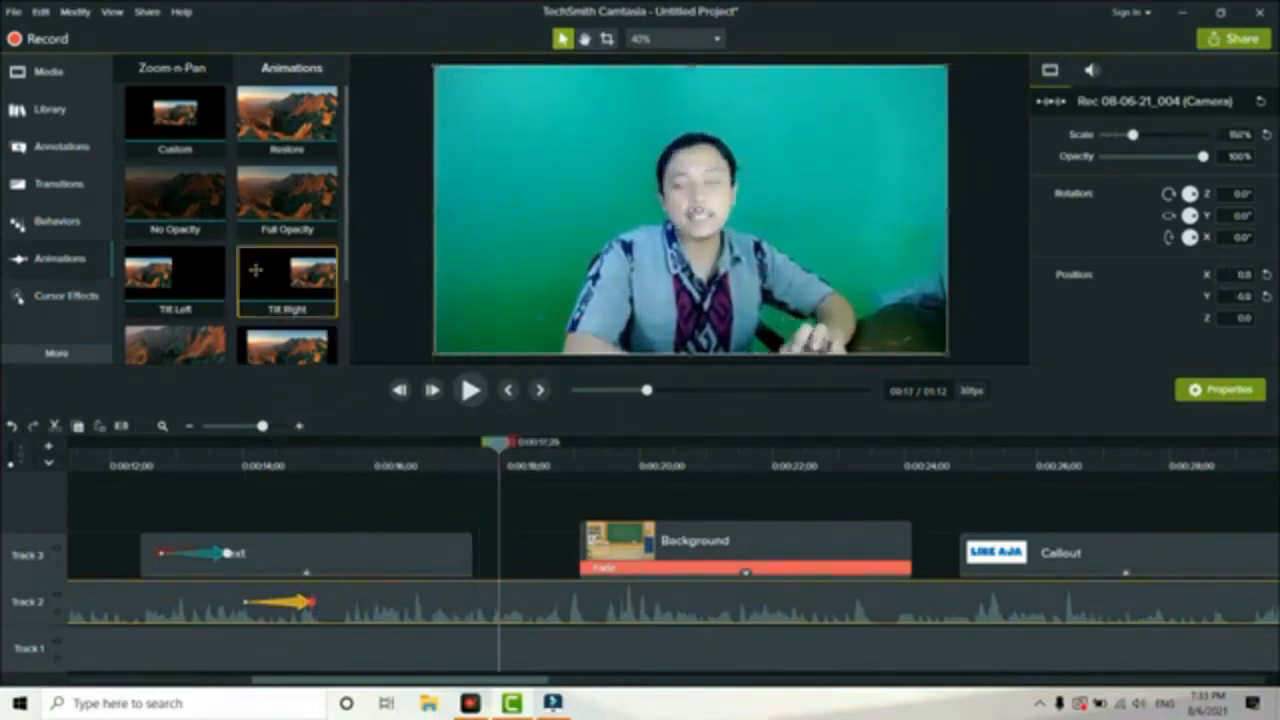
key(ctrl+a)
drag(530, 598, 534, 601)
click(539, 602)
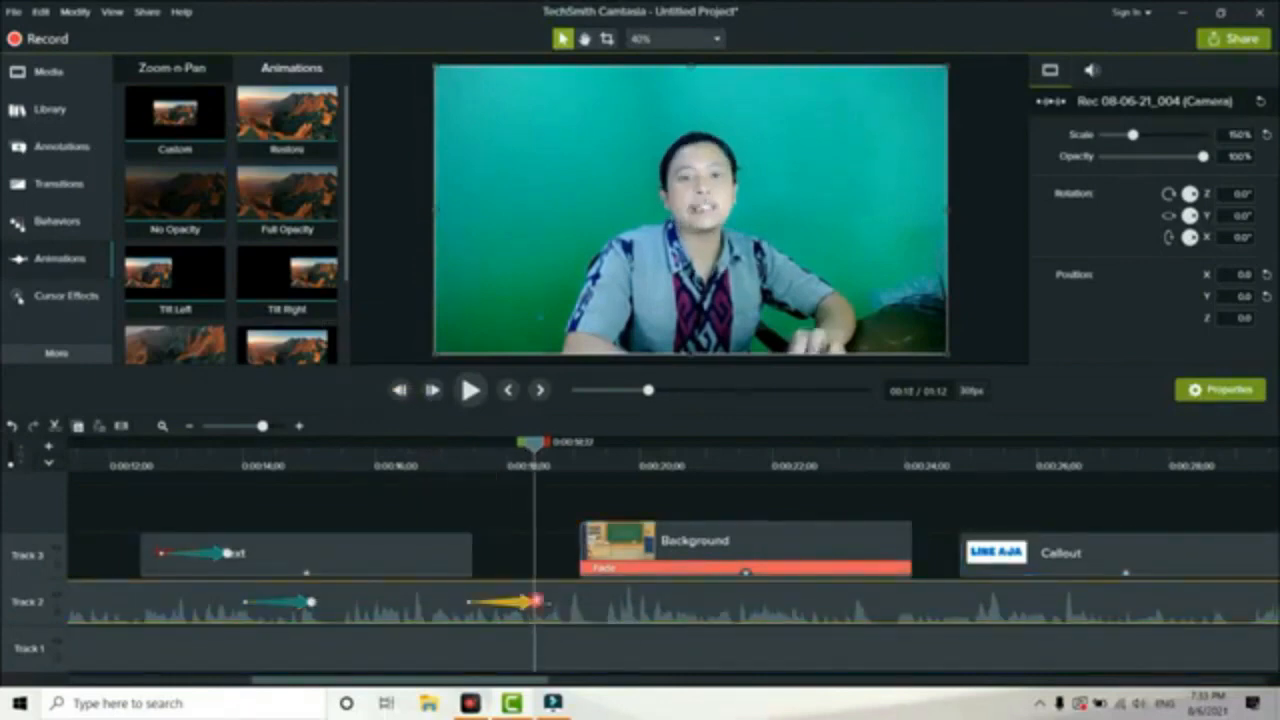
click(470, 602)
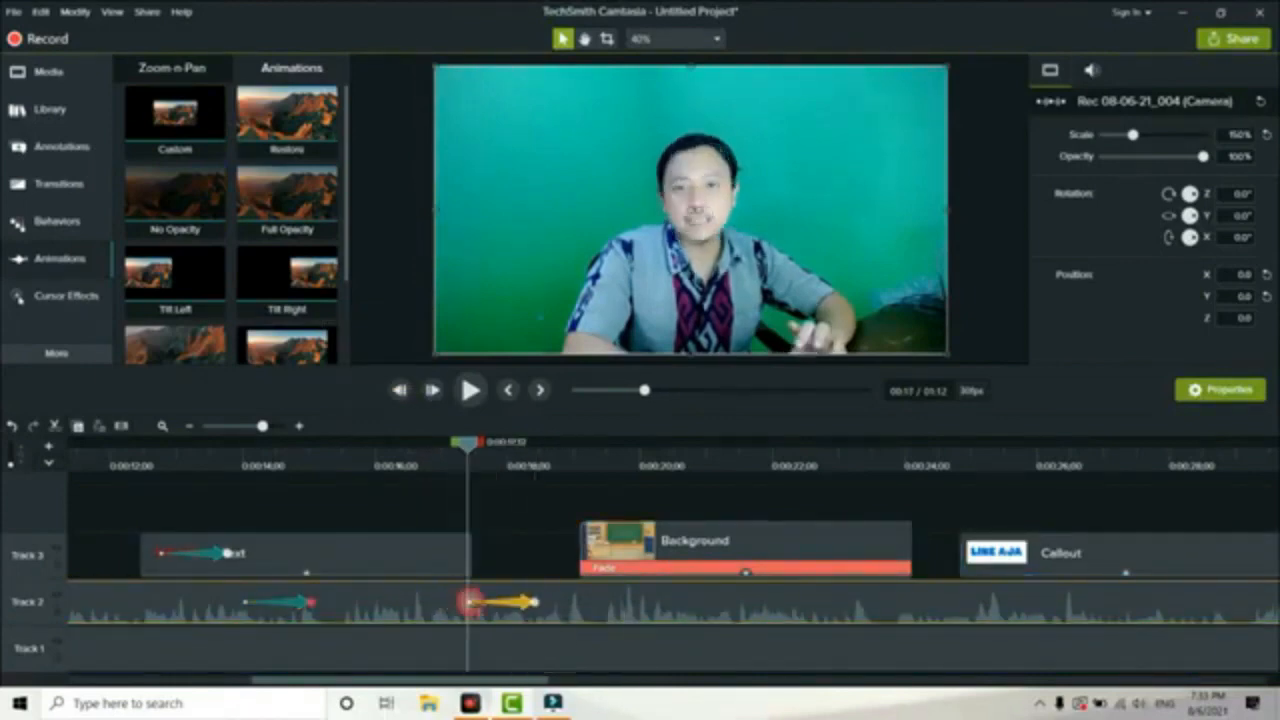
click(535, 602)
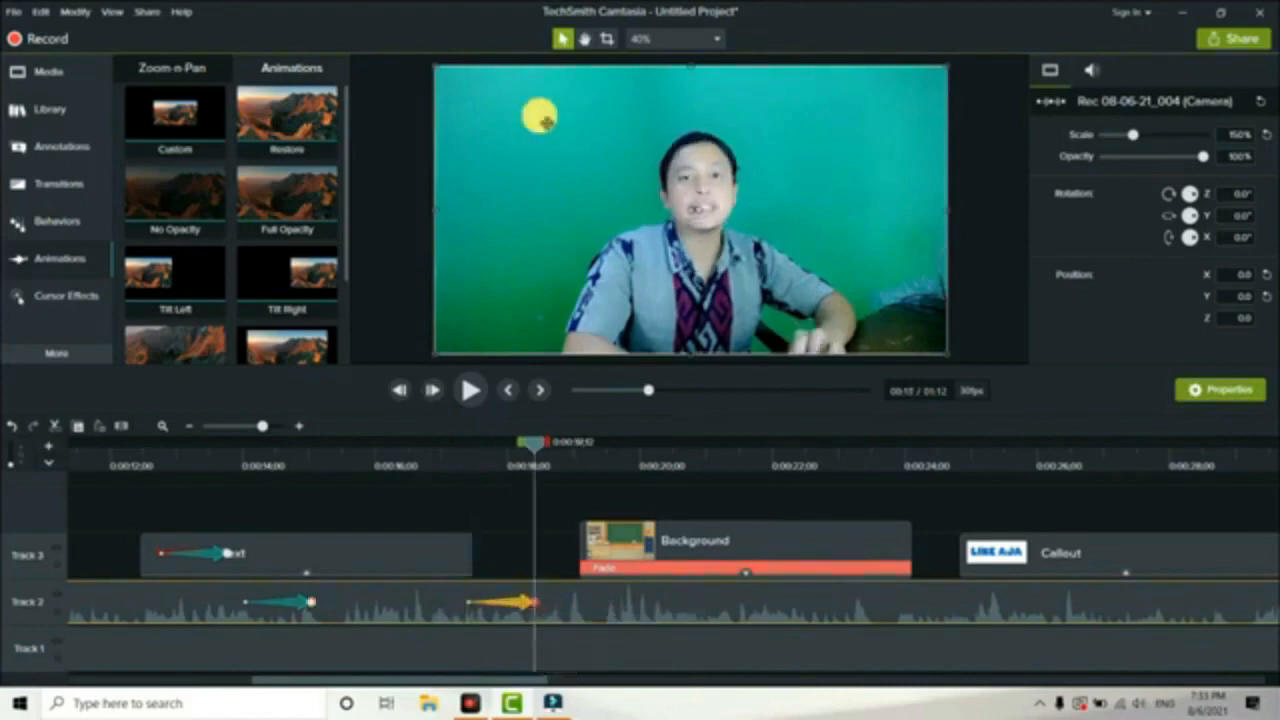
drag(436, 67, 848, 296)
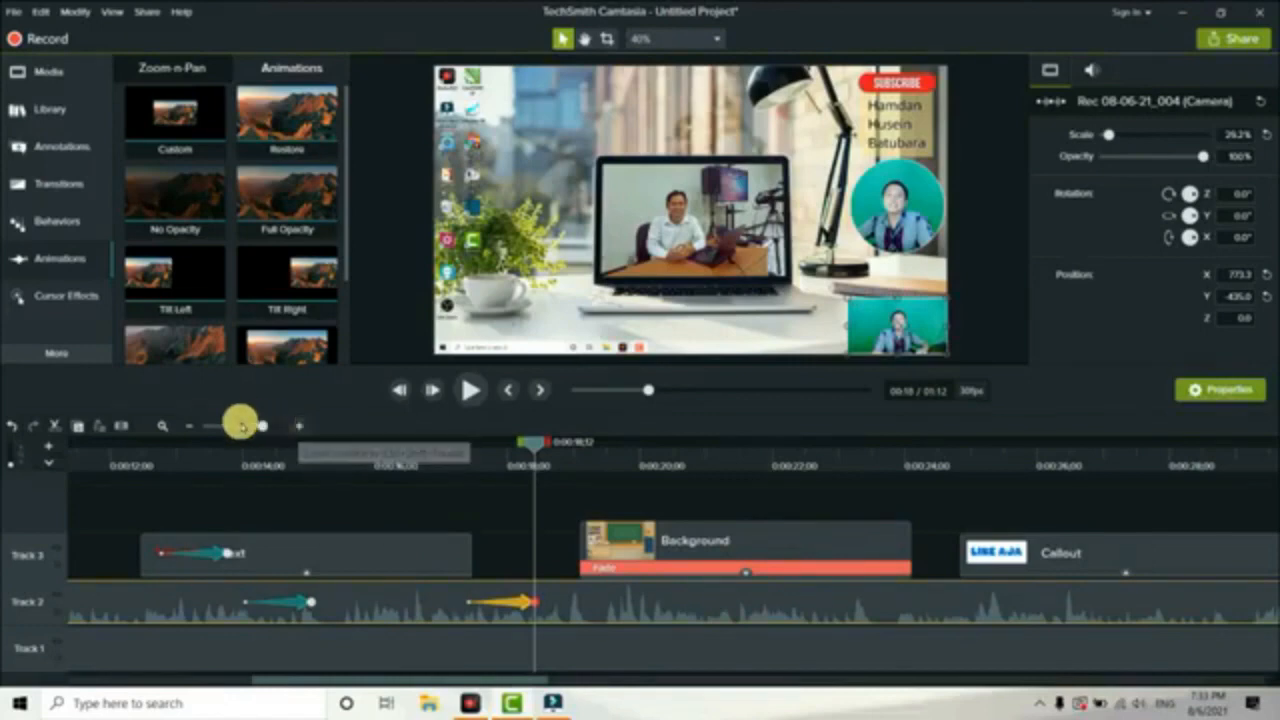
Play back the section from just before the first webcam animation until after the second one.
click(240, 463)
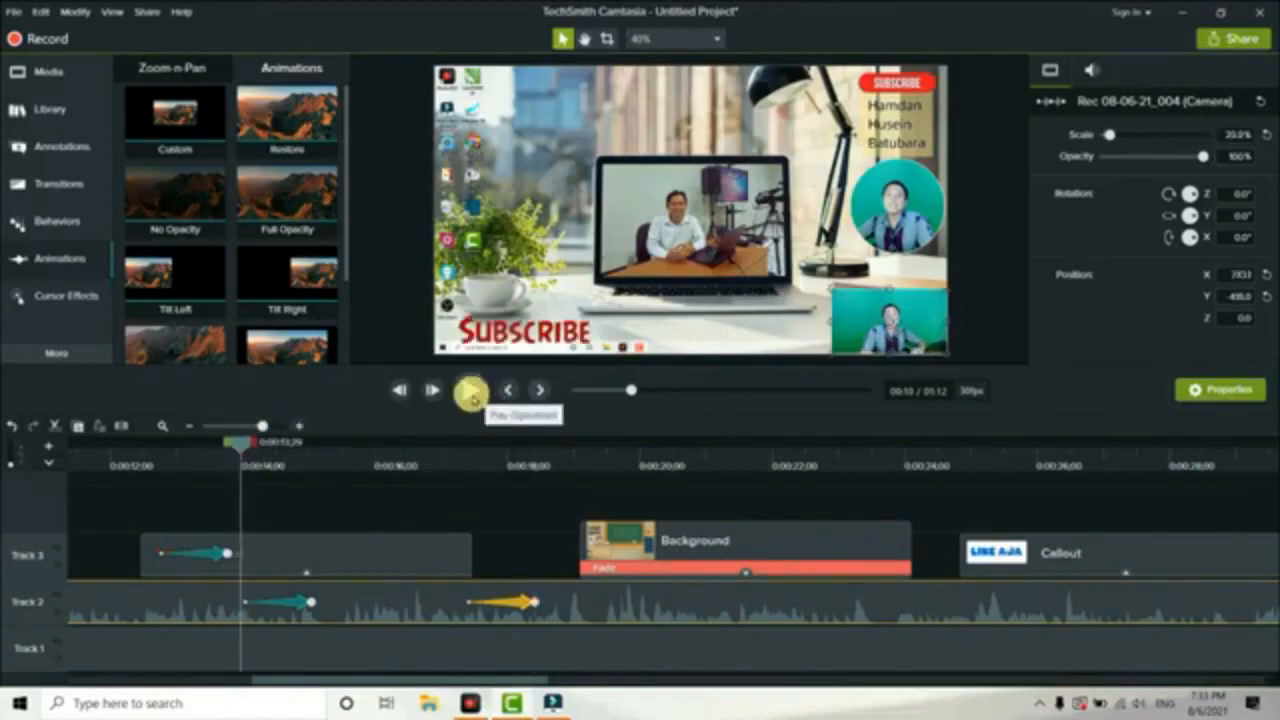
click(470, 390)
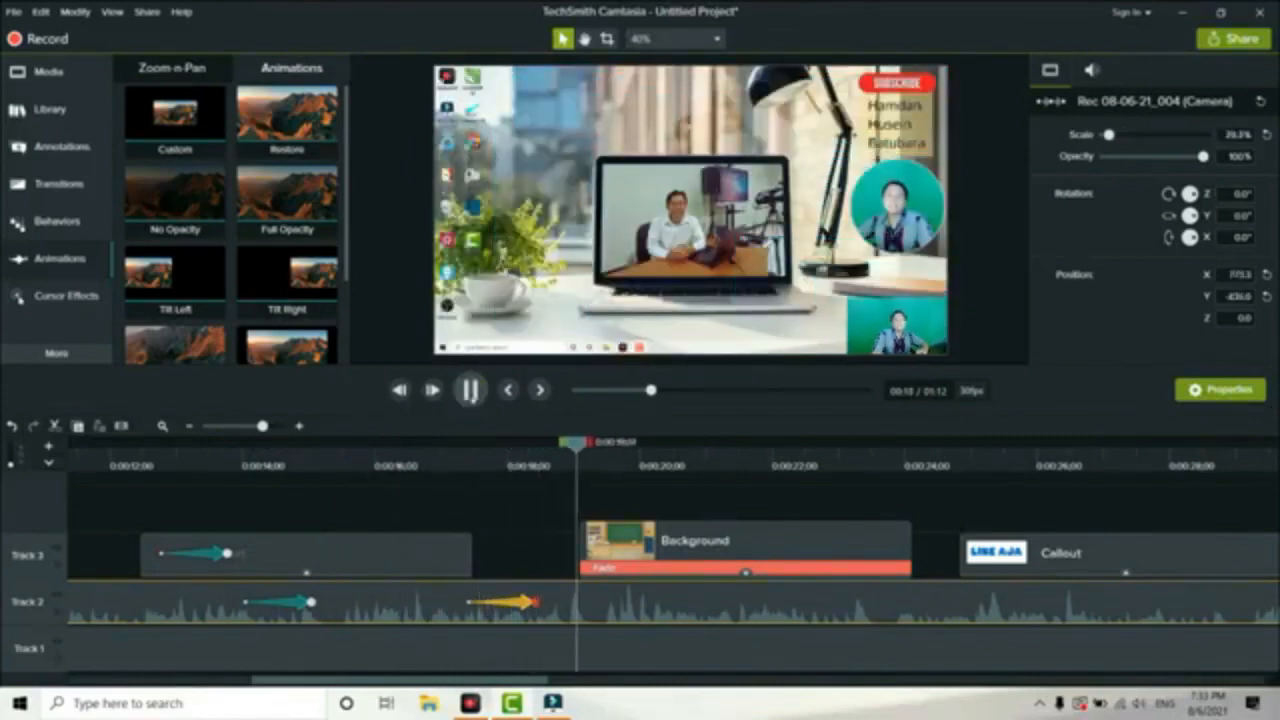
click(471, 395)
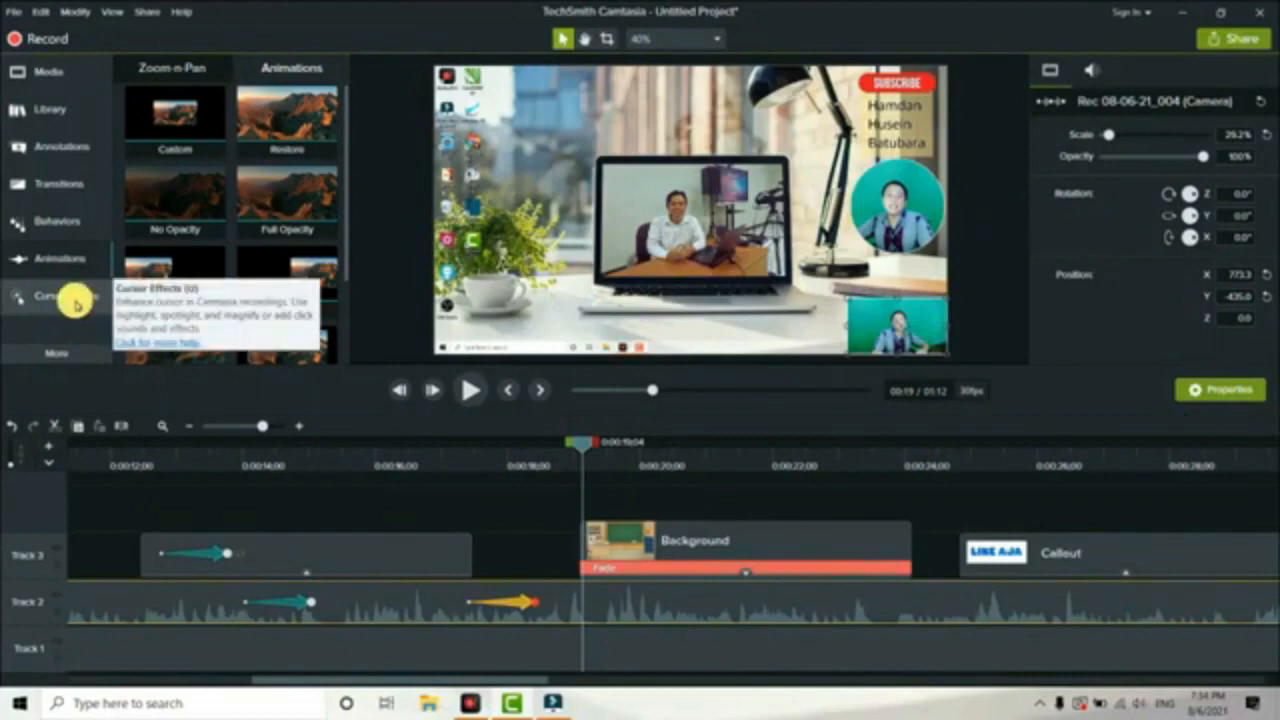
Open the cursor effects, return to the start of the timeline and select the screen recording clip on Track 1.
click(75, 303)
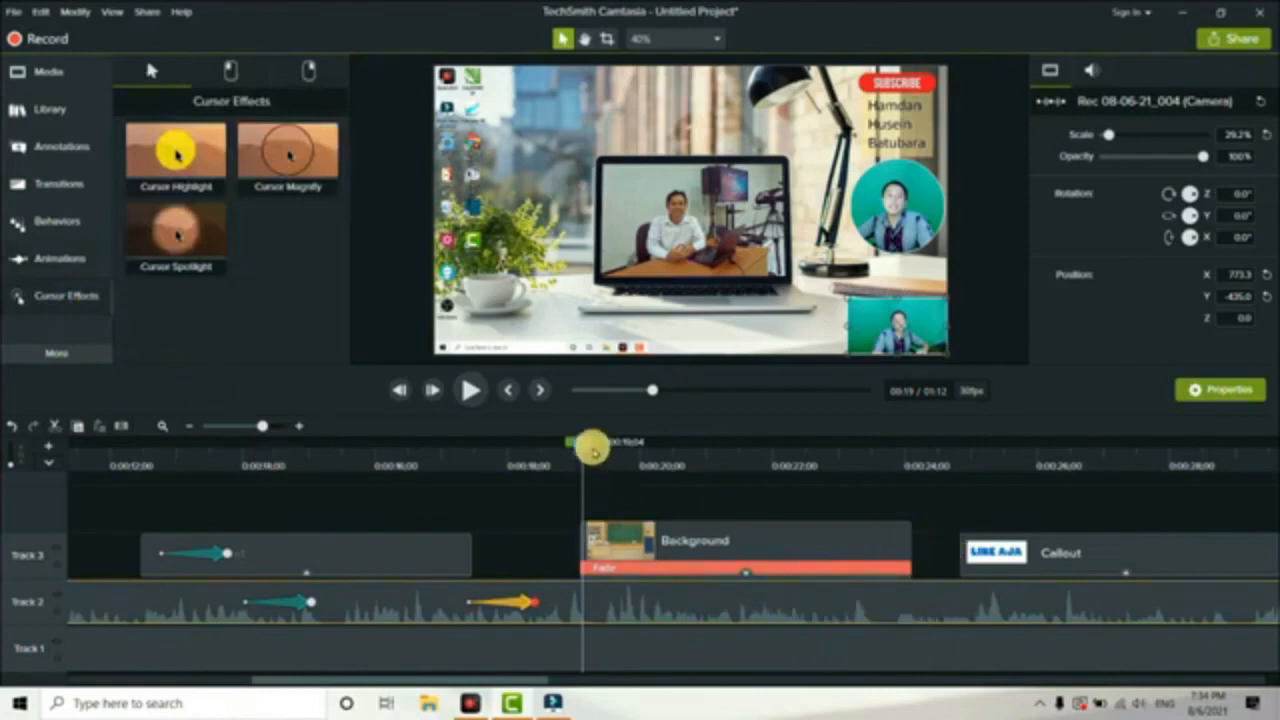
drag(585, 441, 75, 441)
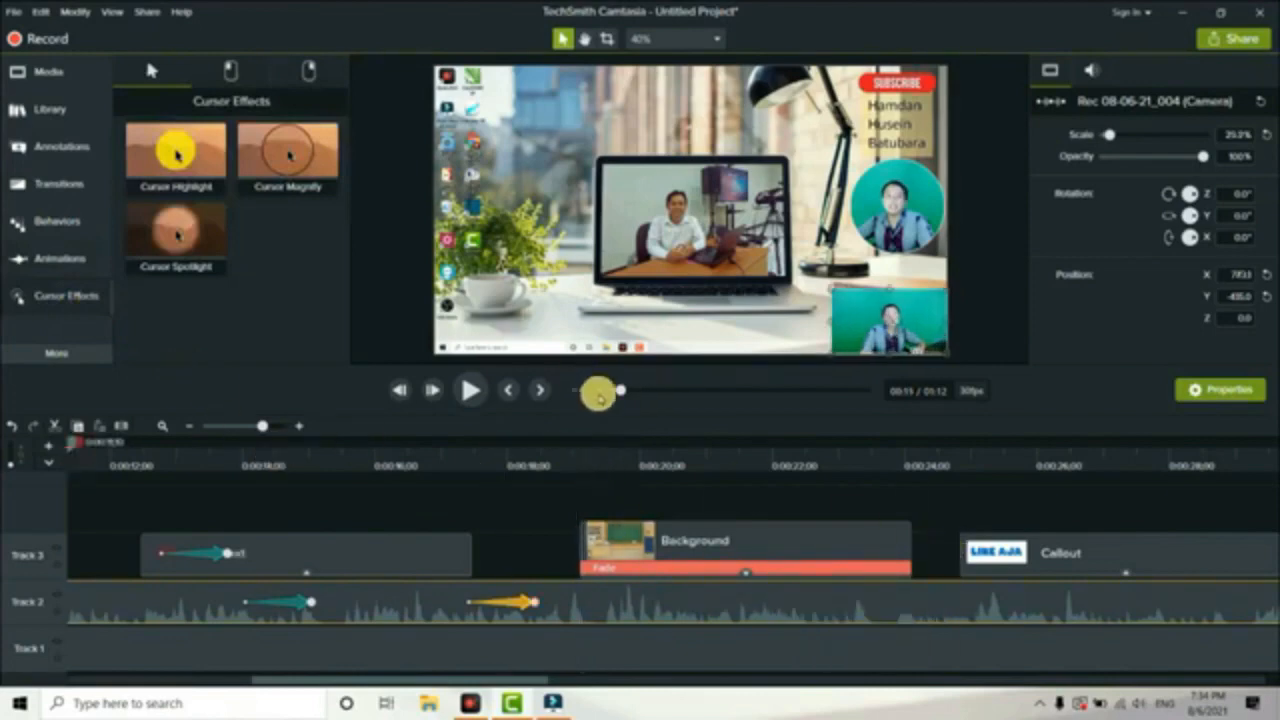
drag(622, 396, 426, 408)
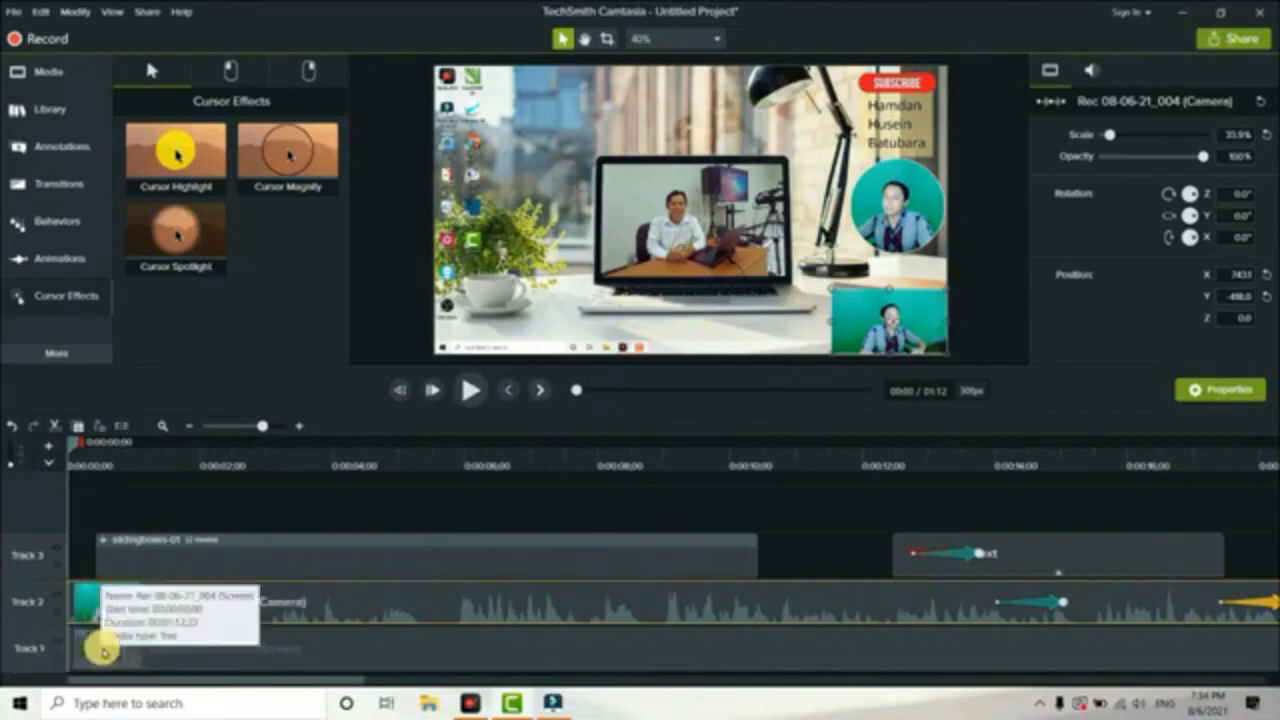
click(103, 650)
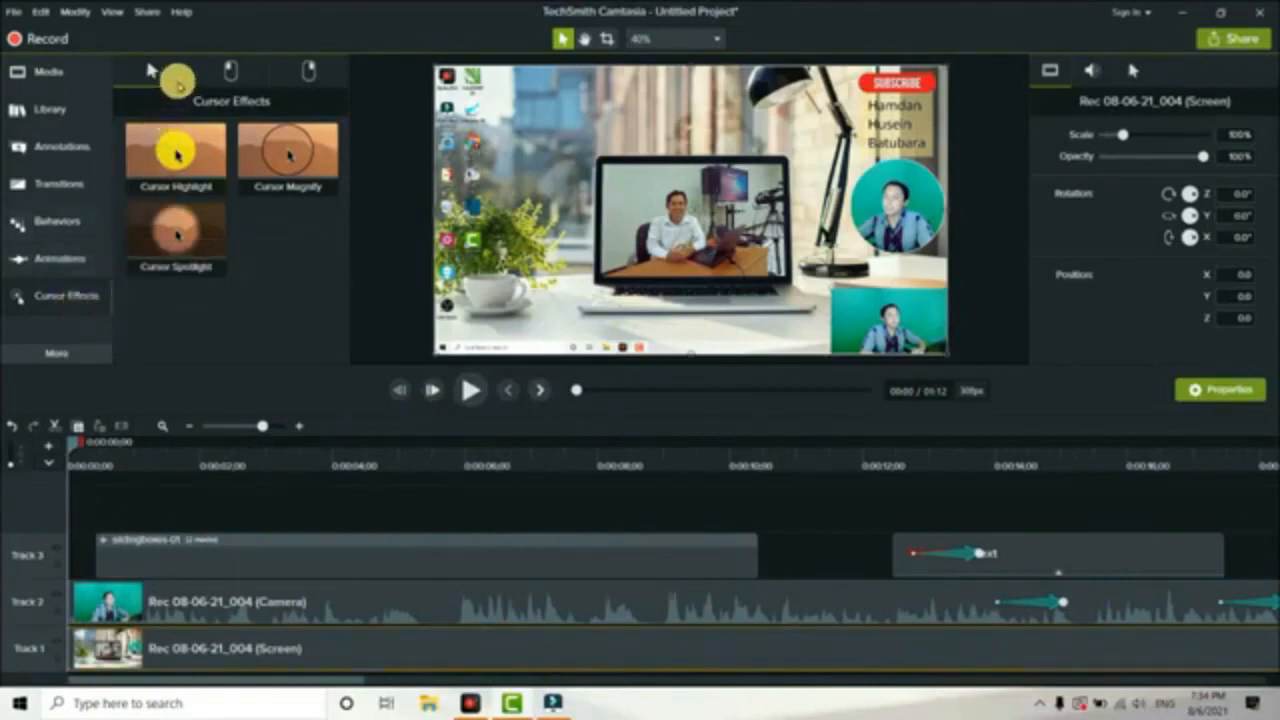
Browse the left-click and right-click cursor effects and return to the general cursor effects.
click(230, 70)
click(303, 72)
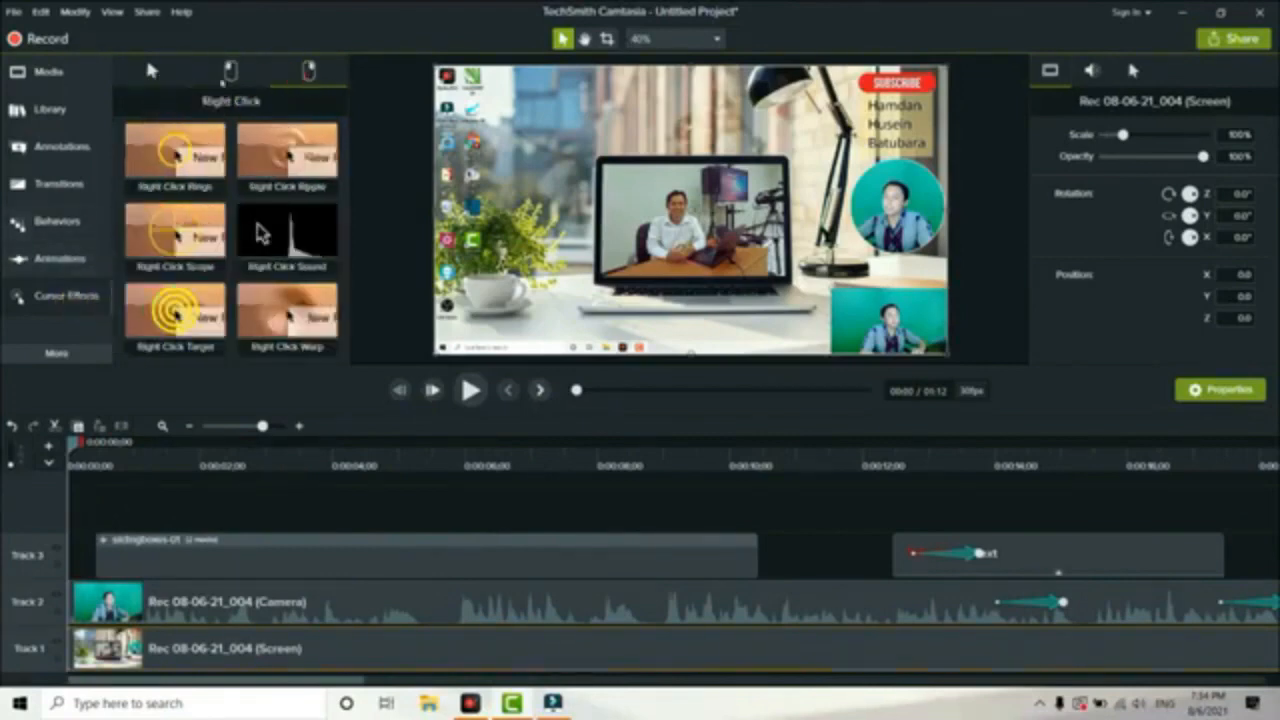
click(165, 73)
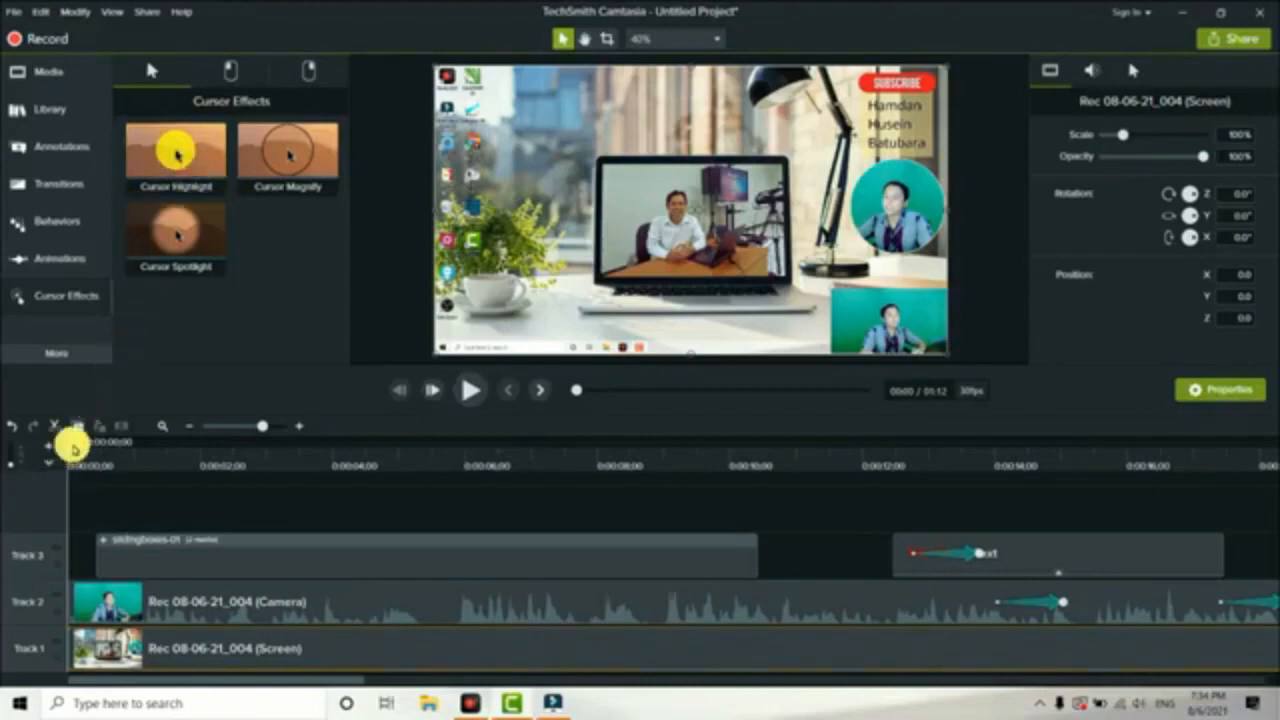
Go to about 1 second where the cursor is on the canvas and add Cursor Highlight to the screen recording on Track 1.
drag(72, 448, 181, 450)
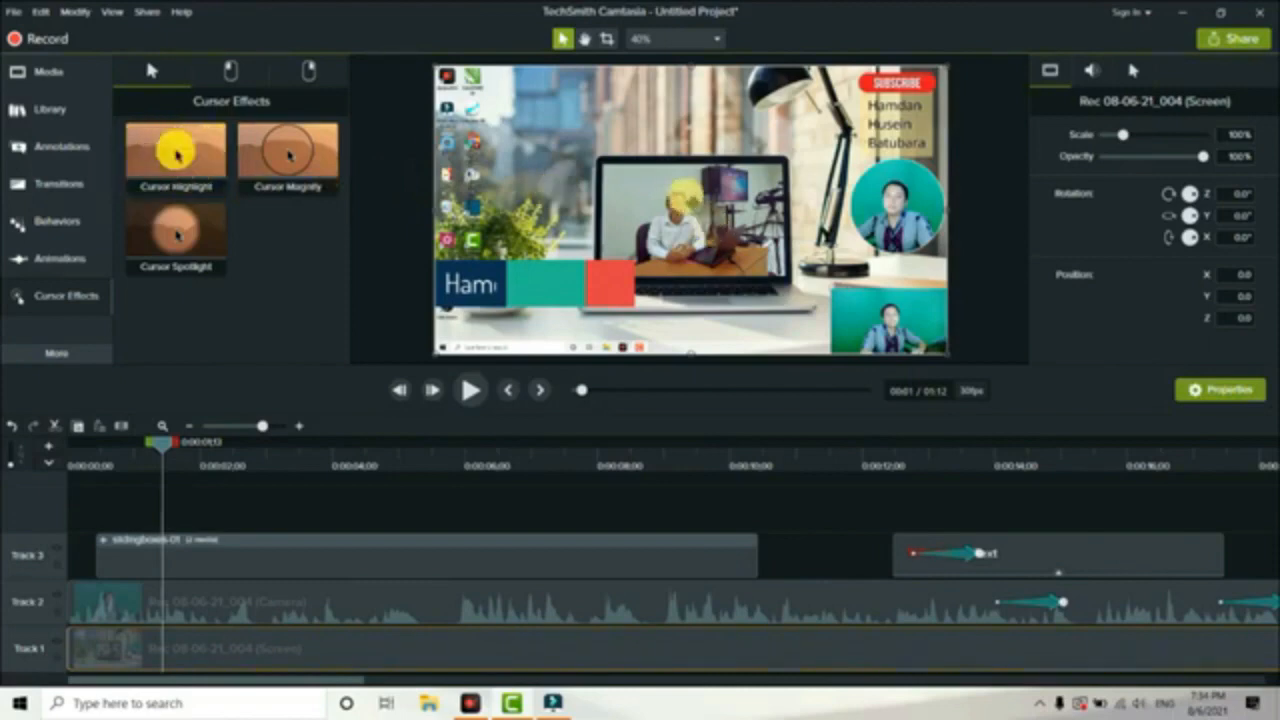
drag(678, 195, 678, 196)
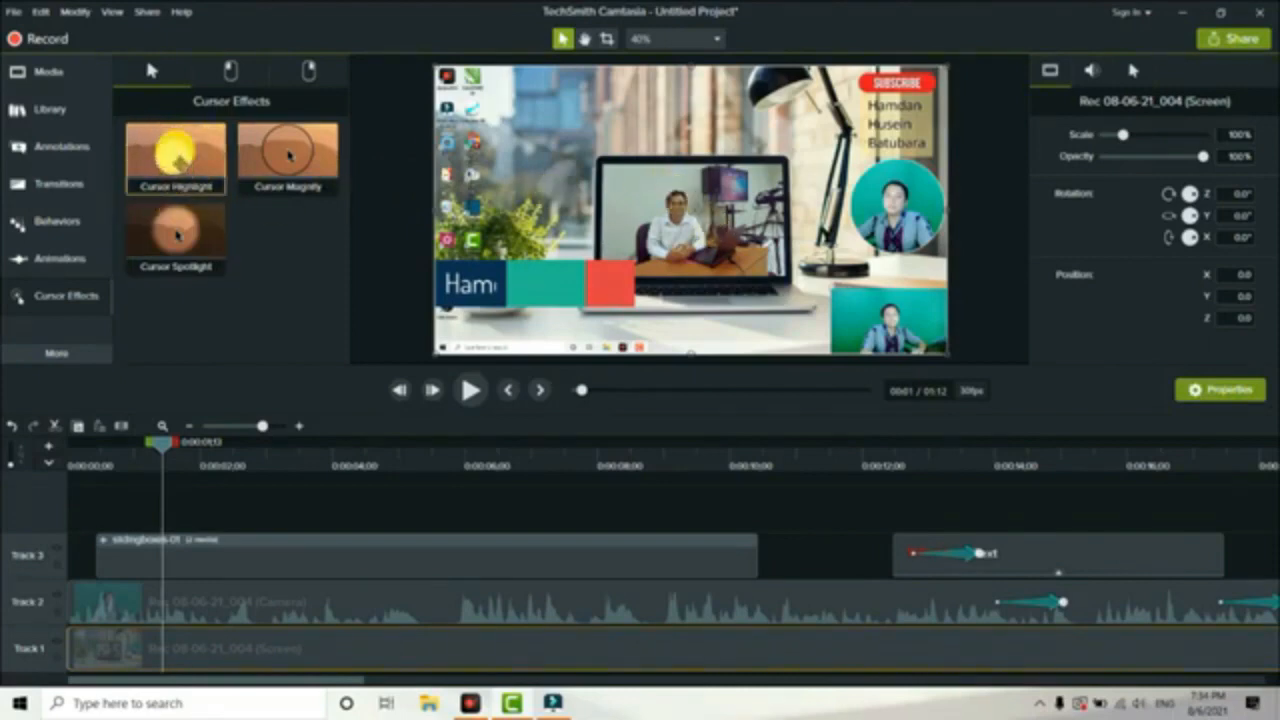
drag(176, 155, 153, 655)
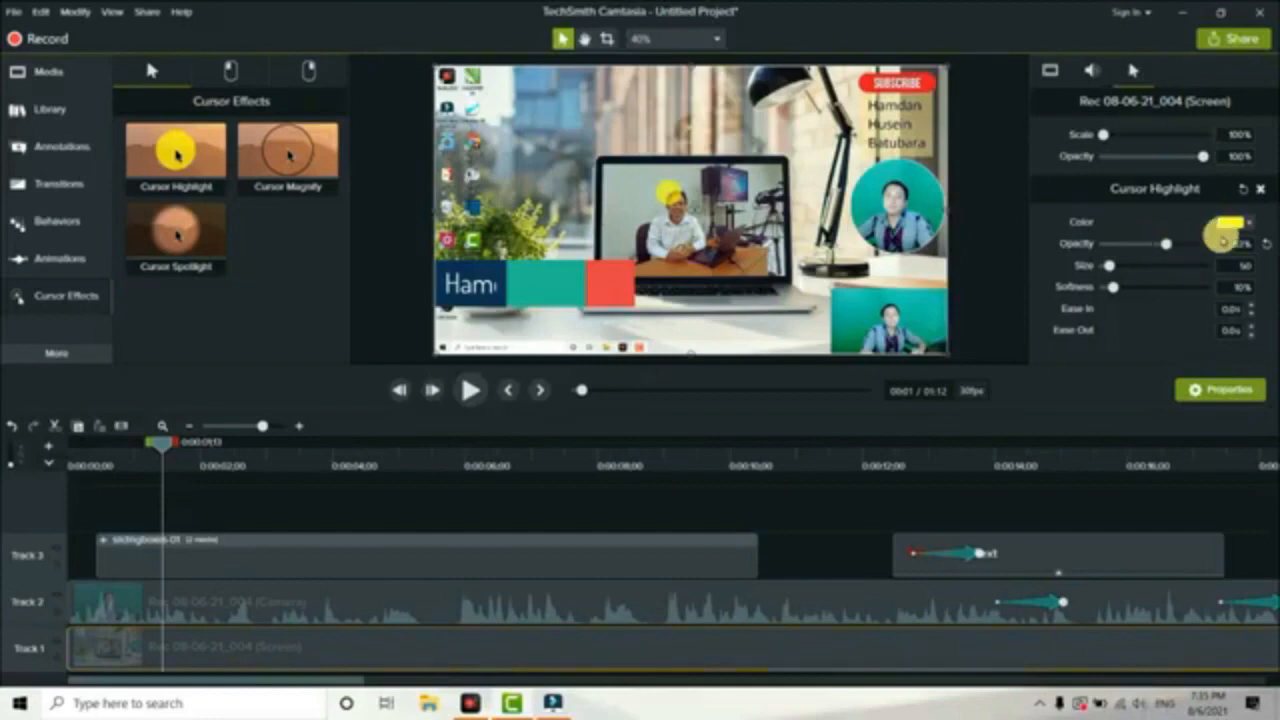
Try teal and pink for the Cursor Highlight, then make it yellow and set its size to 39.
click(1248, 222)
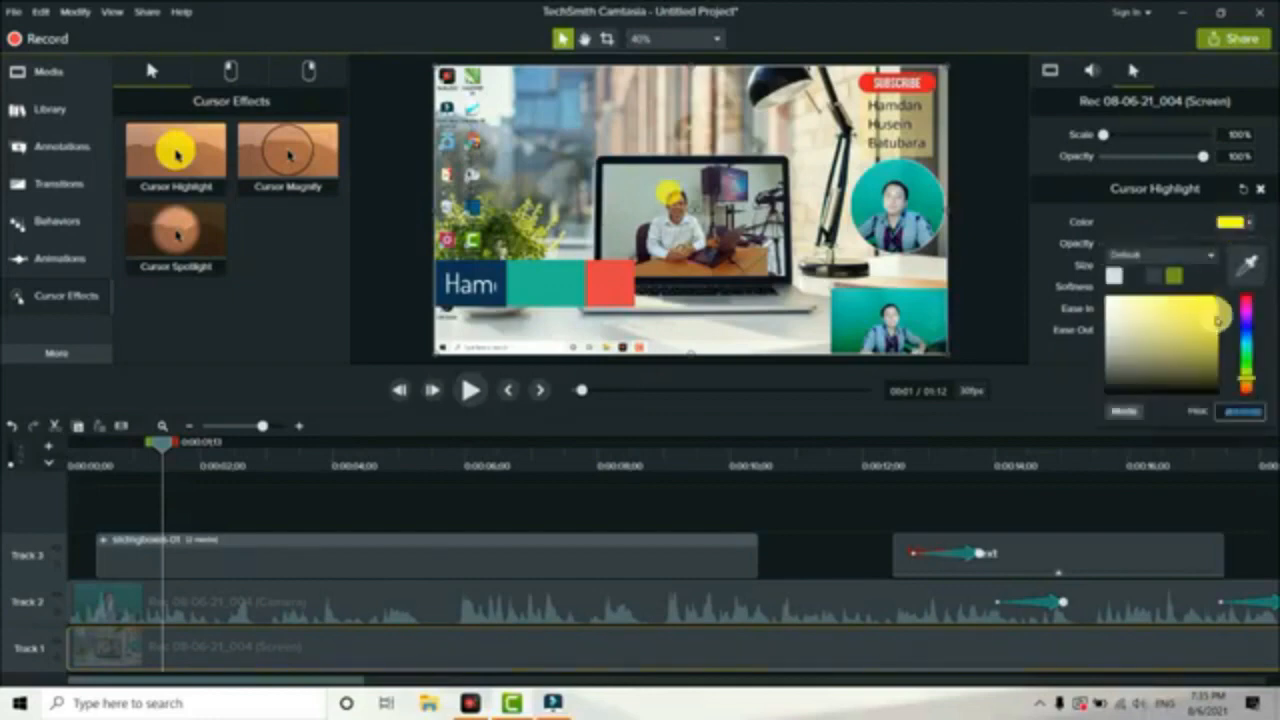
click(1245, 347)
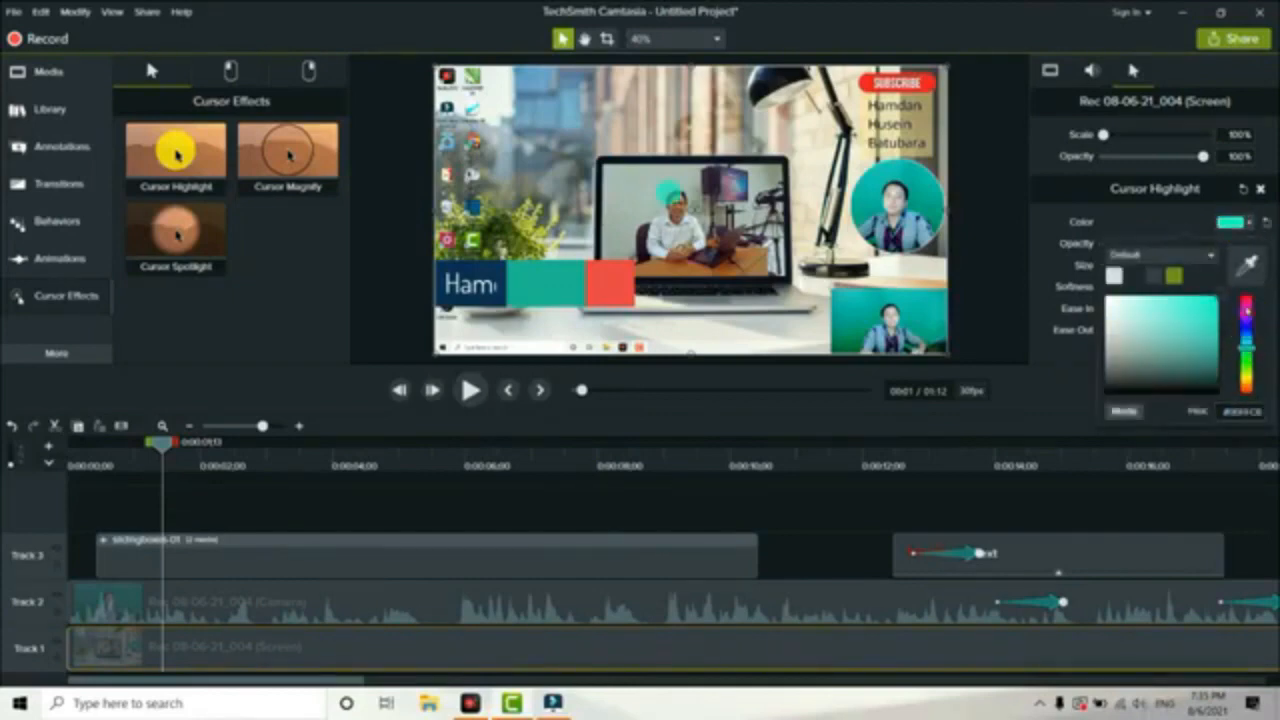
click(1245, 302)
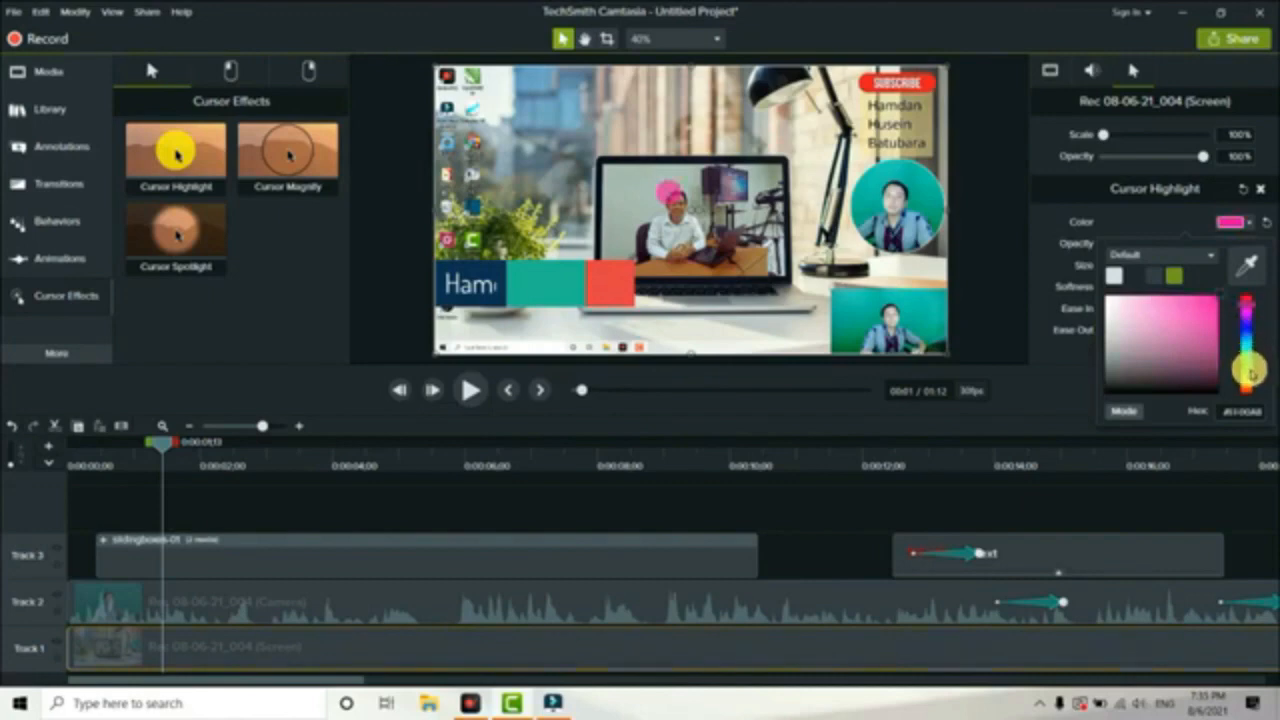
click(1250, 379)
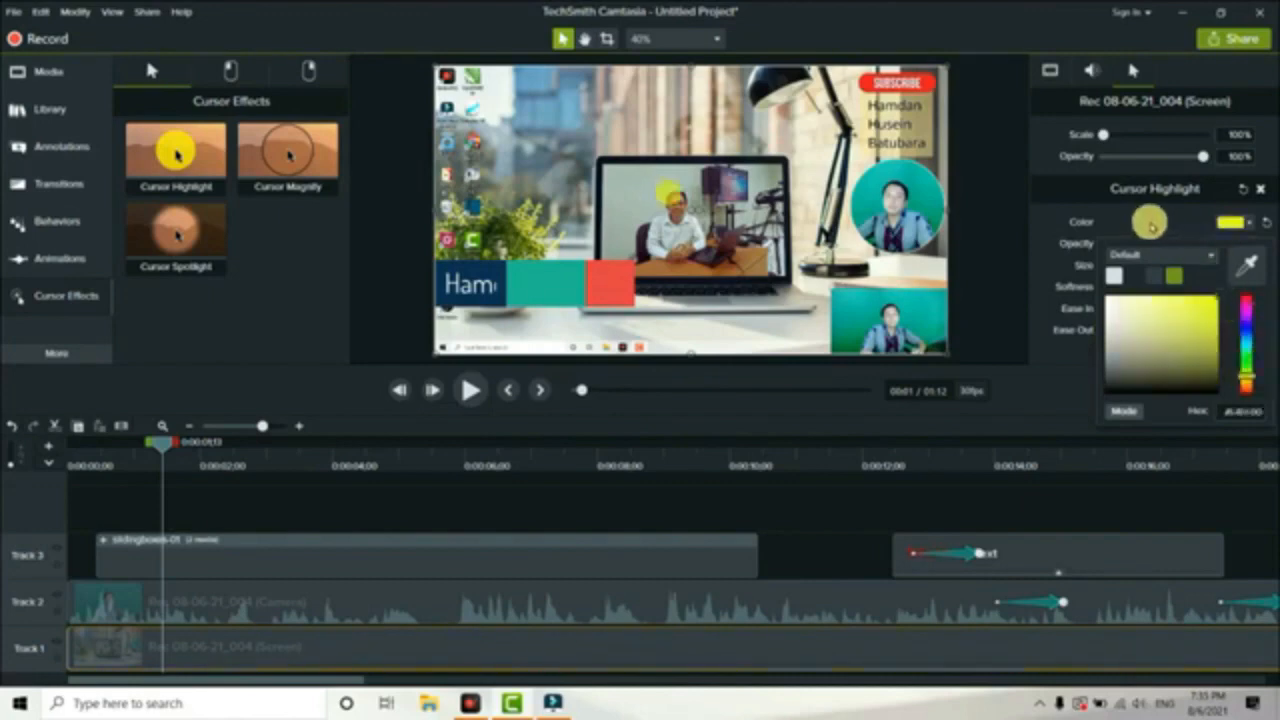
click(1145, 220)
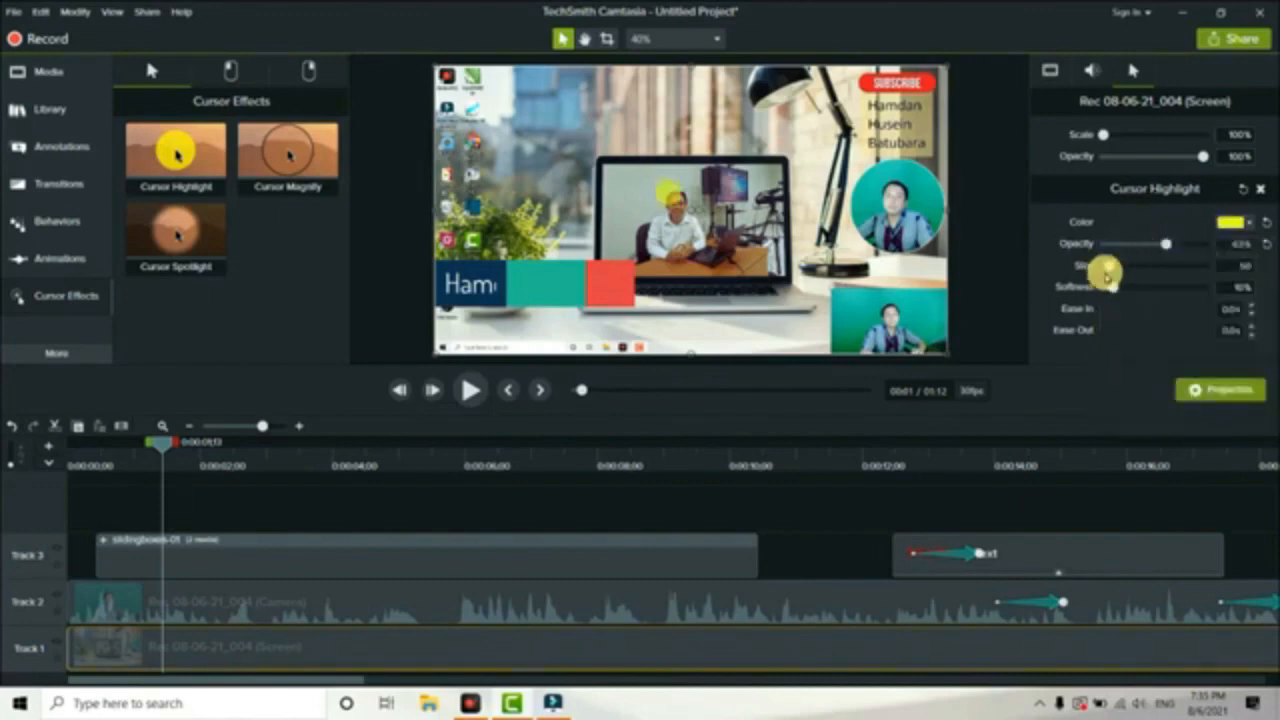
mouse_move(1108, 266)
mouse_down()
mouse_move(1128, 267)
mouse_move(1113, 267)
mouse_up()
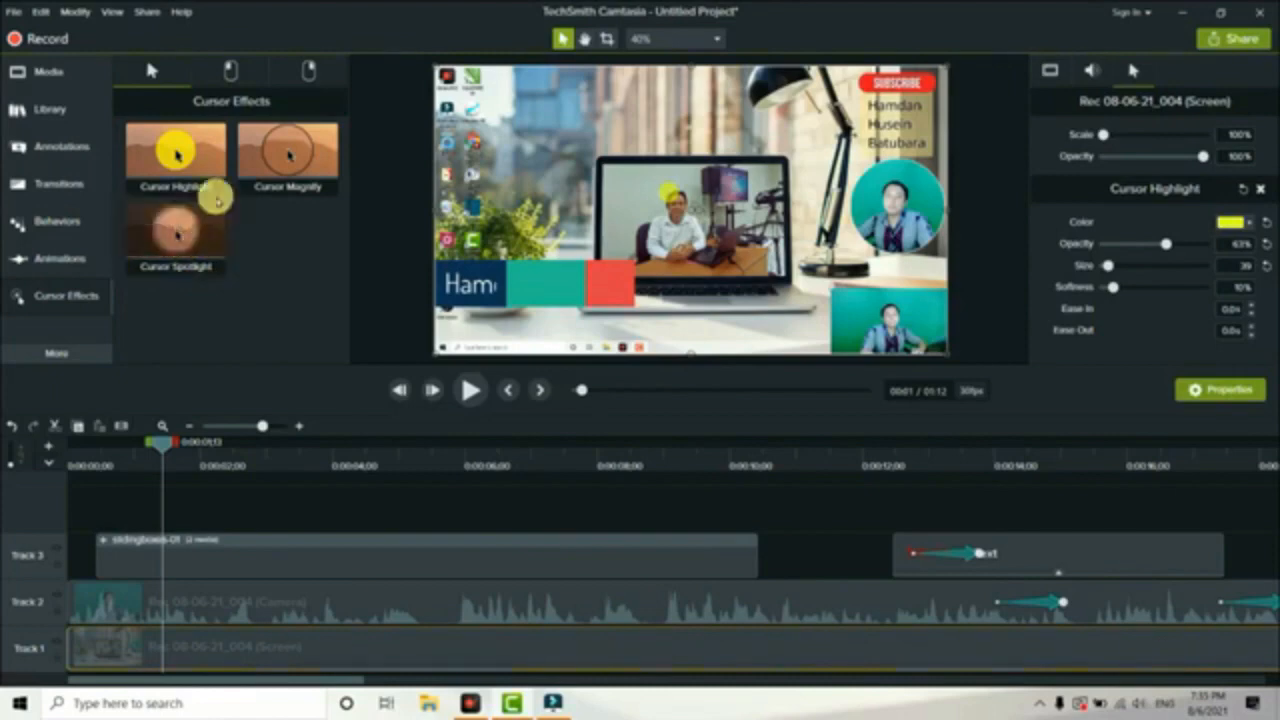
Add the Rings and Sound cursor effects for both left and right clicks to the screen recording on Track 1.
mouse_move(186, 247)
mouse_down()
mouse_move(186, 520)
mouse_move(191, 242)
mouse_up()
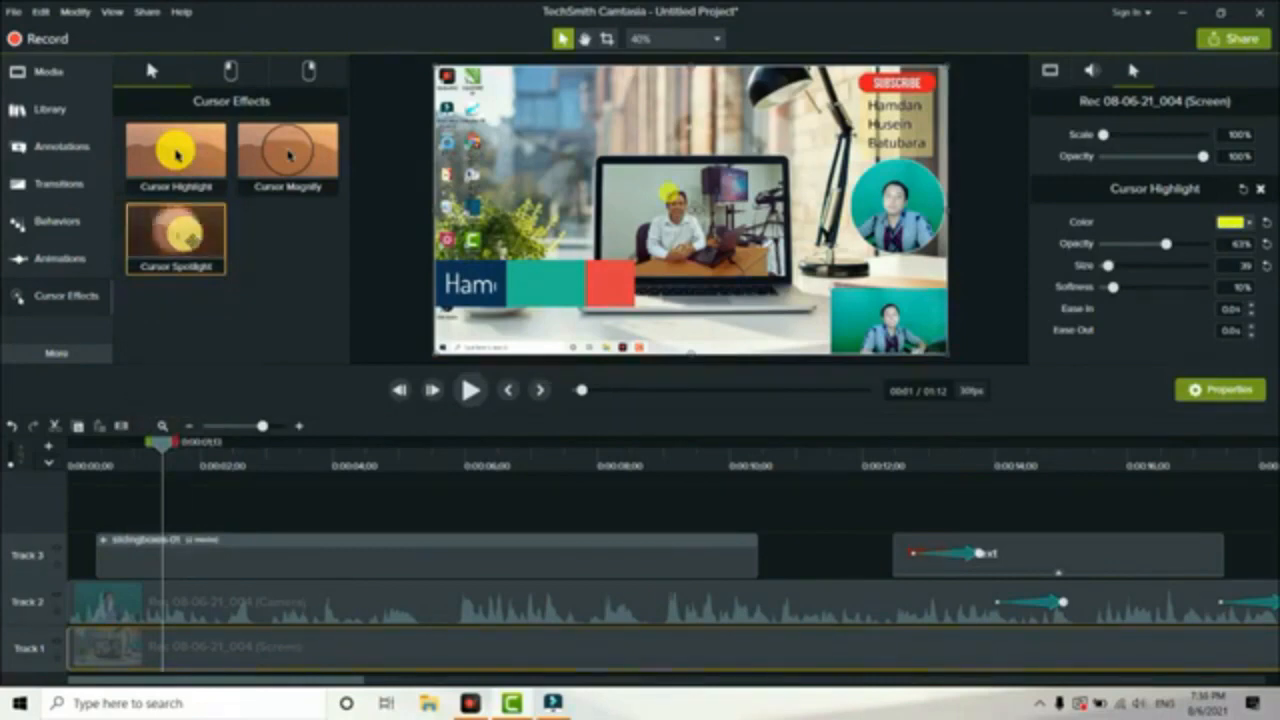
click(234, 71)
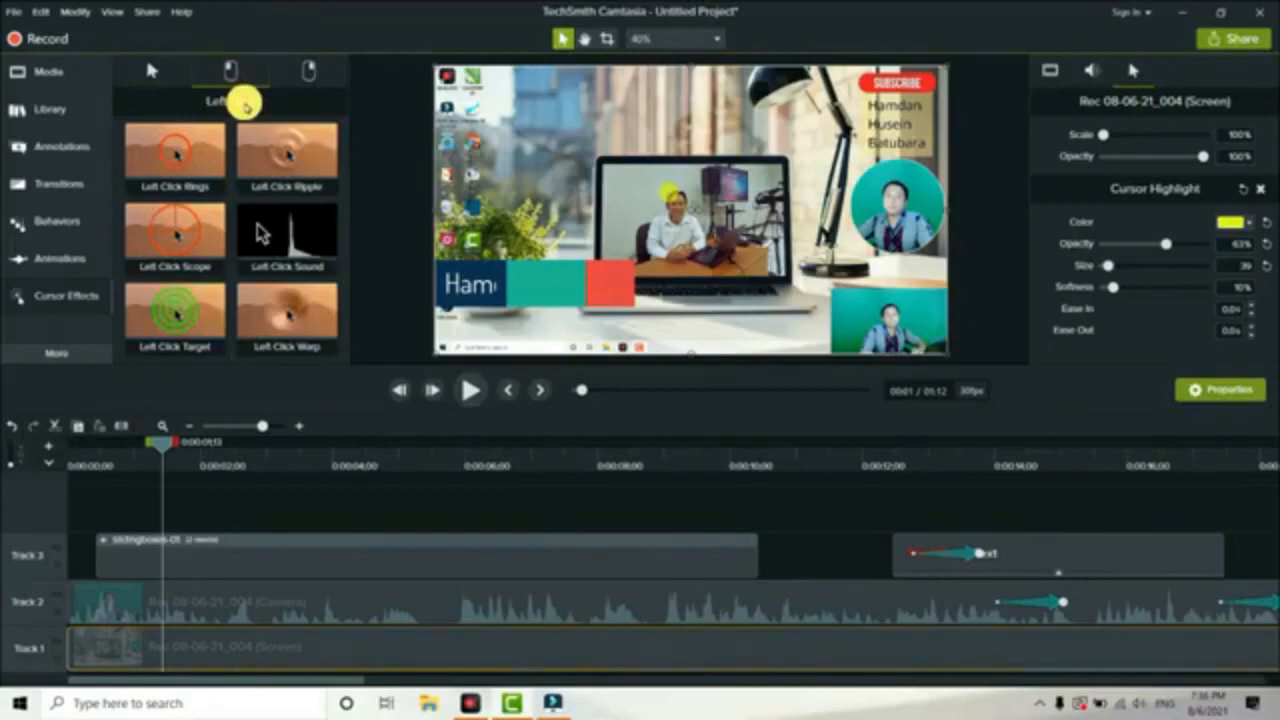
click(306, 78)
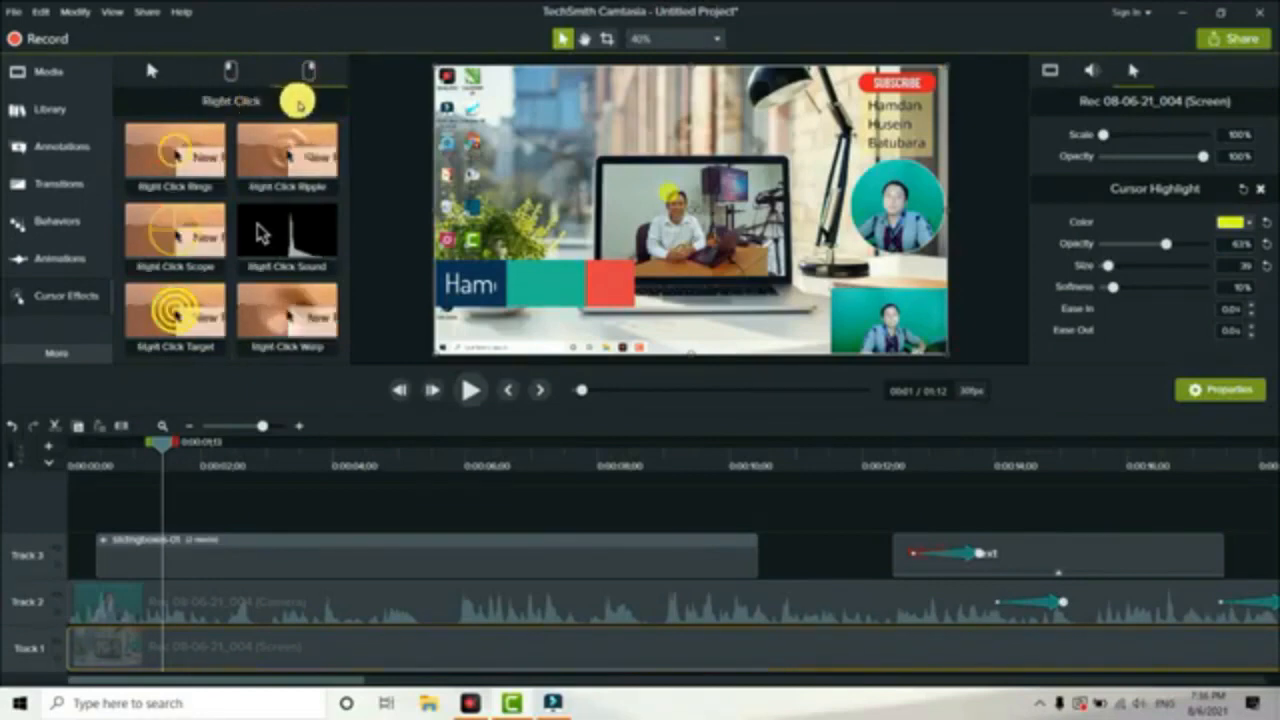
click(232, 66)
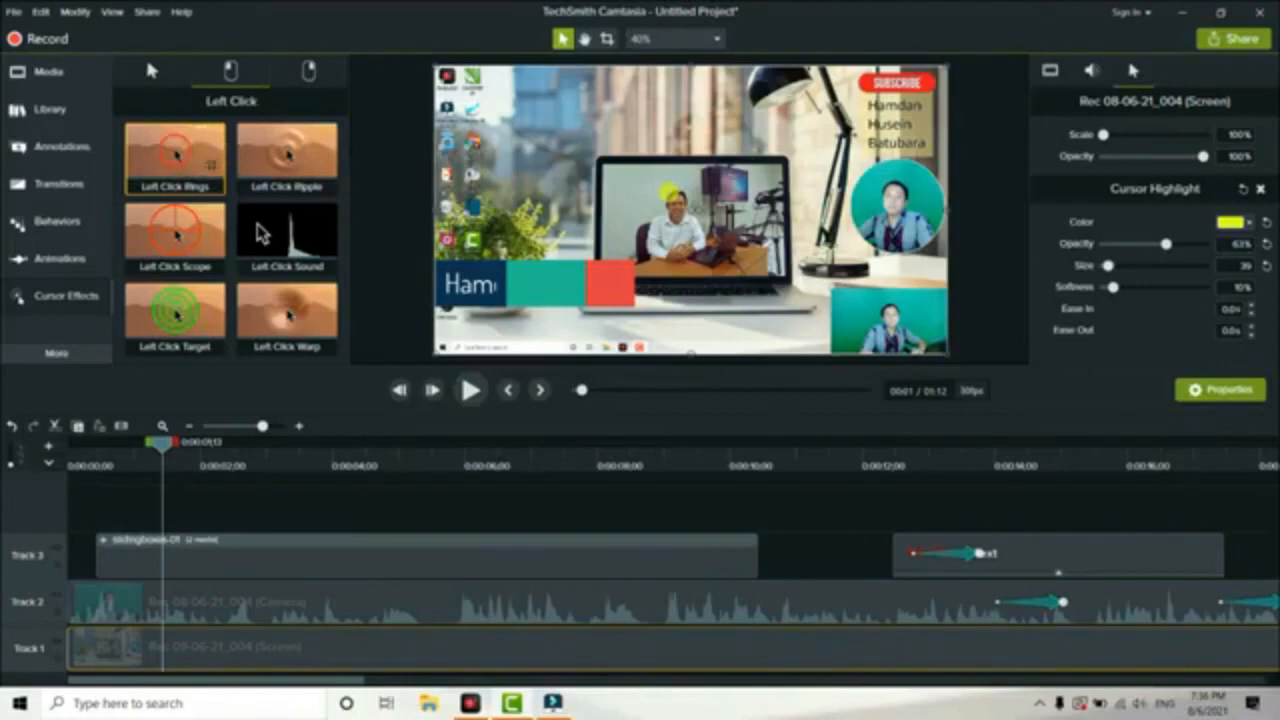
drag(175, 155, 187, 641)
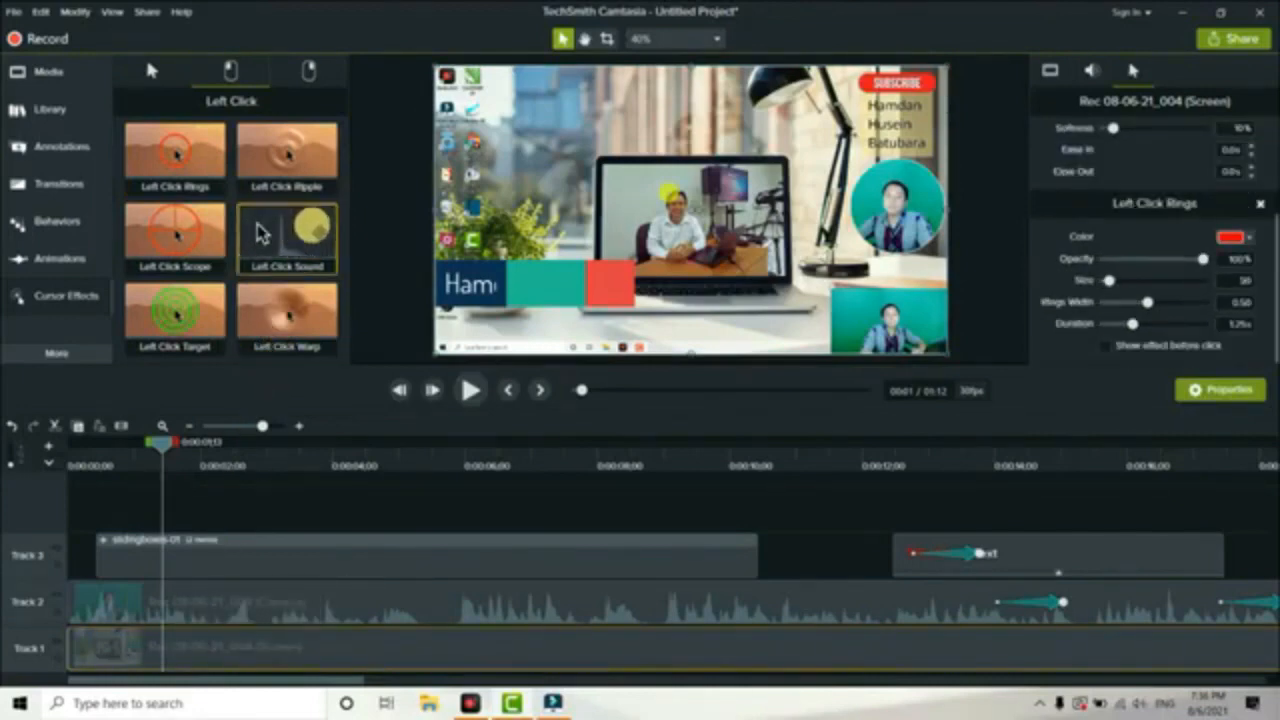
drag(258, 233, 200, 632)
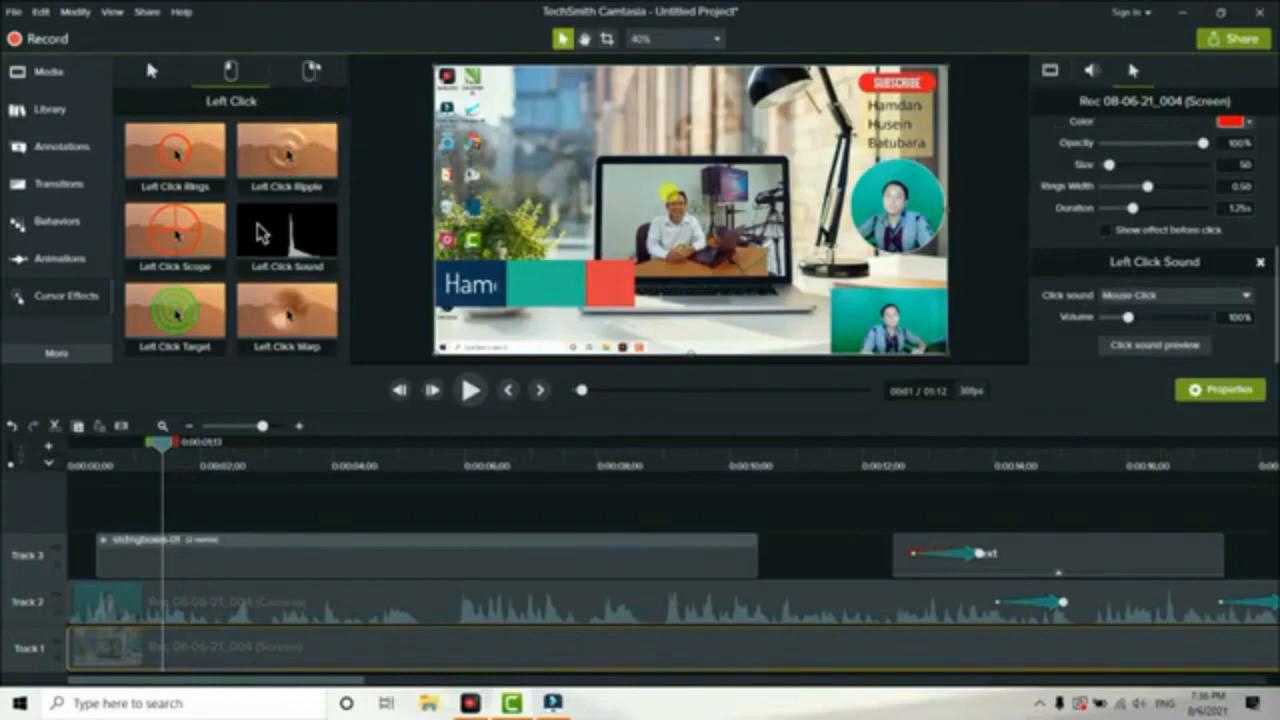
click(309, 70)
drag(195, 165, 214, 658)
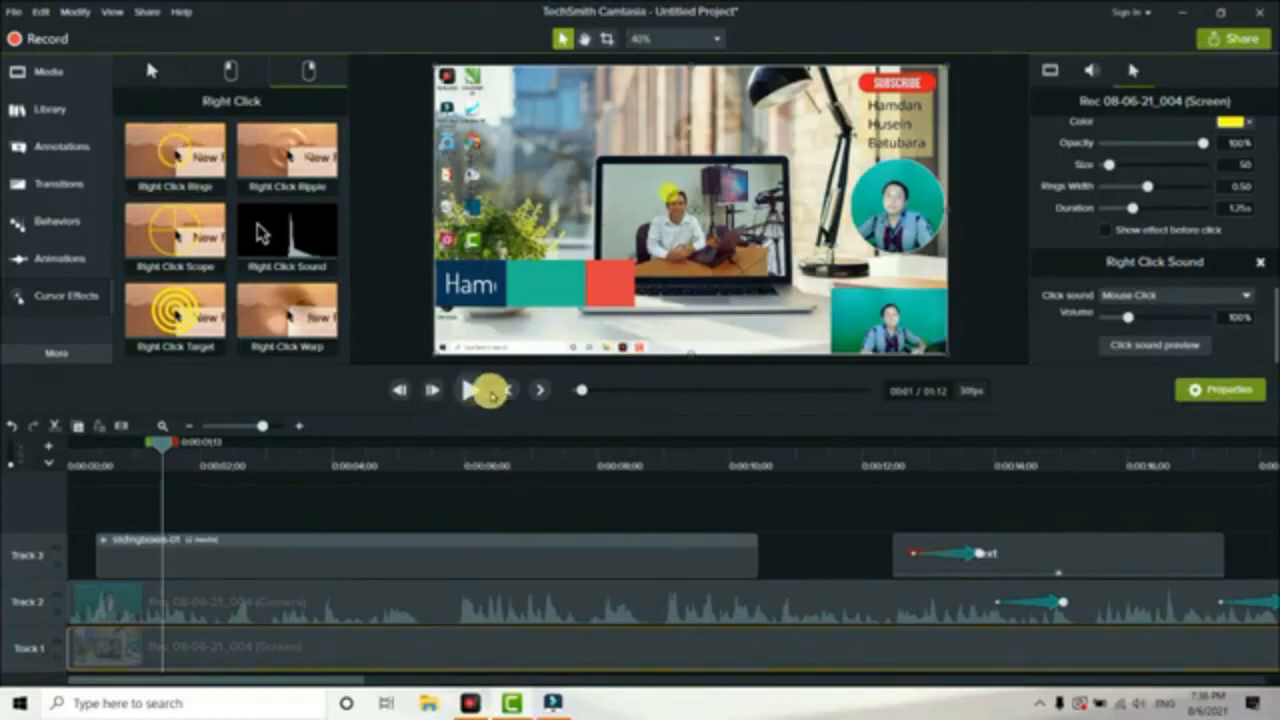
Play back the recording from about 8 seconds to just under 13 seconds to check the cursor effects.
click(615, 463)
mouse_move(624, 455)
mouse_down()
mouse_move(639, 439)
mouse_move(829, 443)
mouse_move(726, 443)
mouse_move(660, 470)
mouse_move(620, 466)
mouse_up()
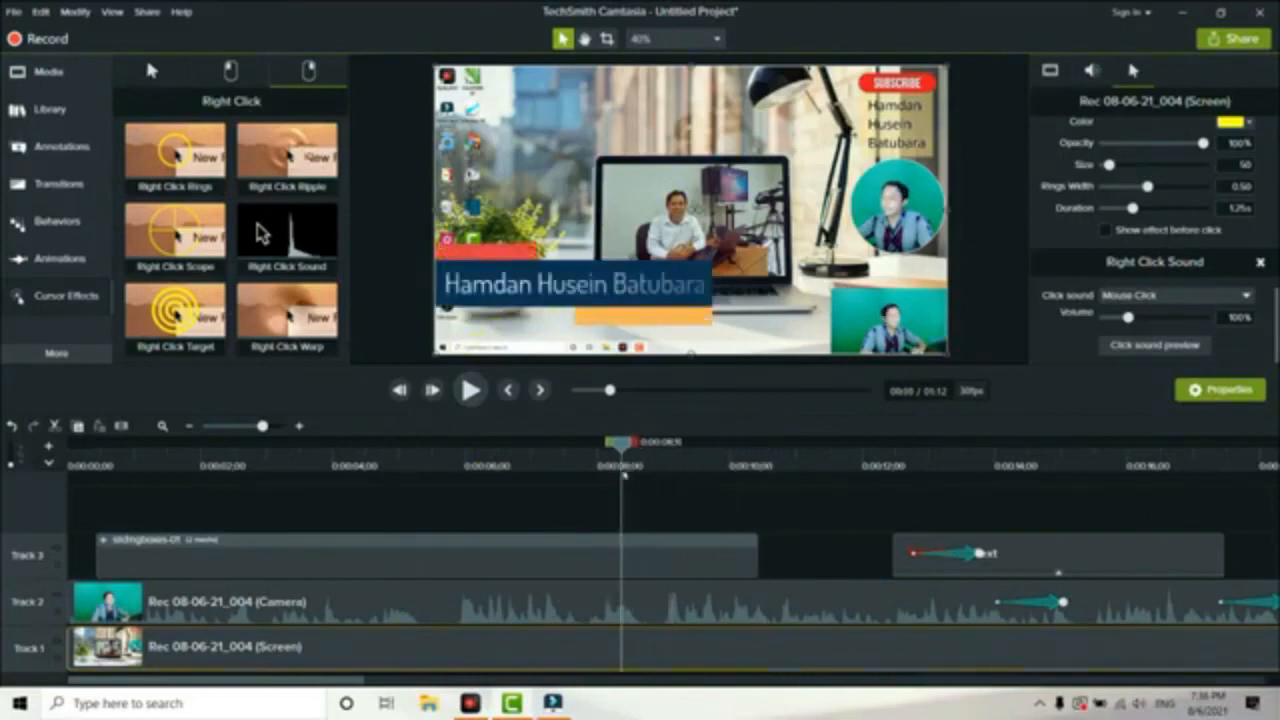
click(482, 398)
click(471, 389)
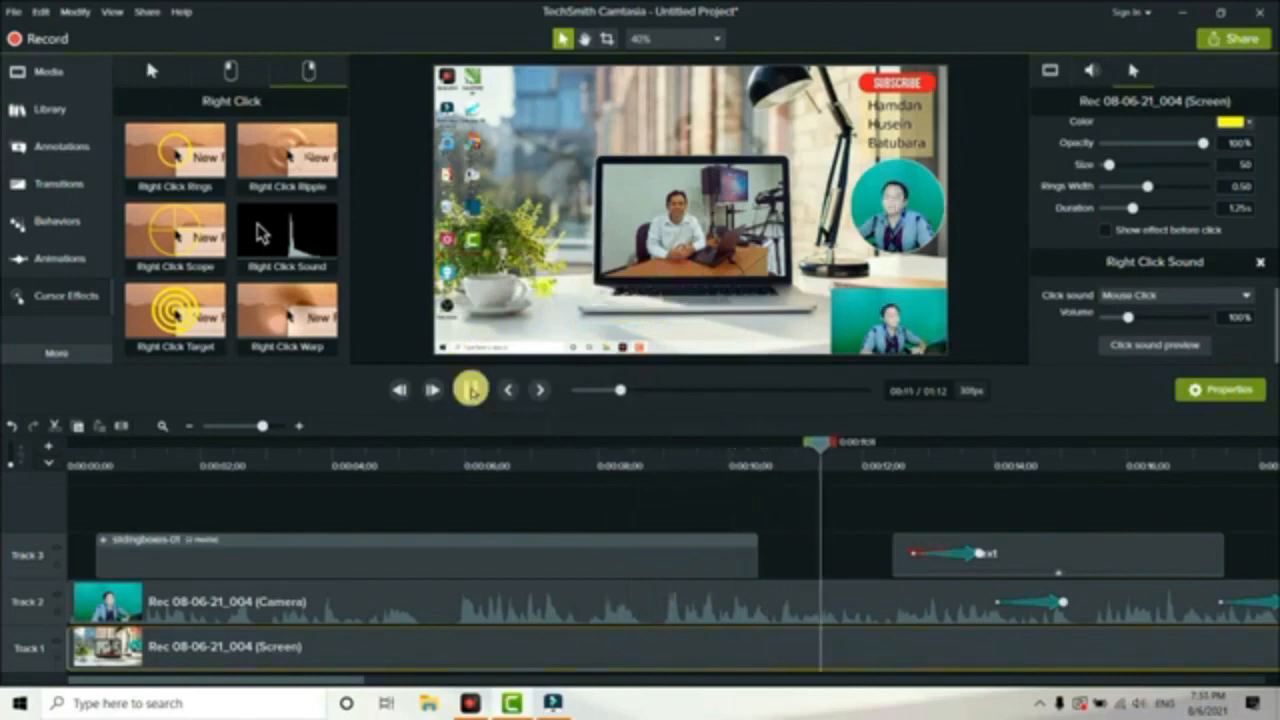
click(471, 389)
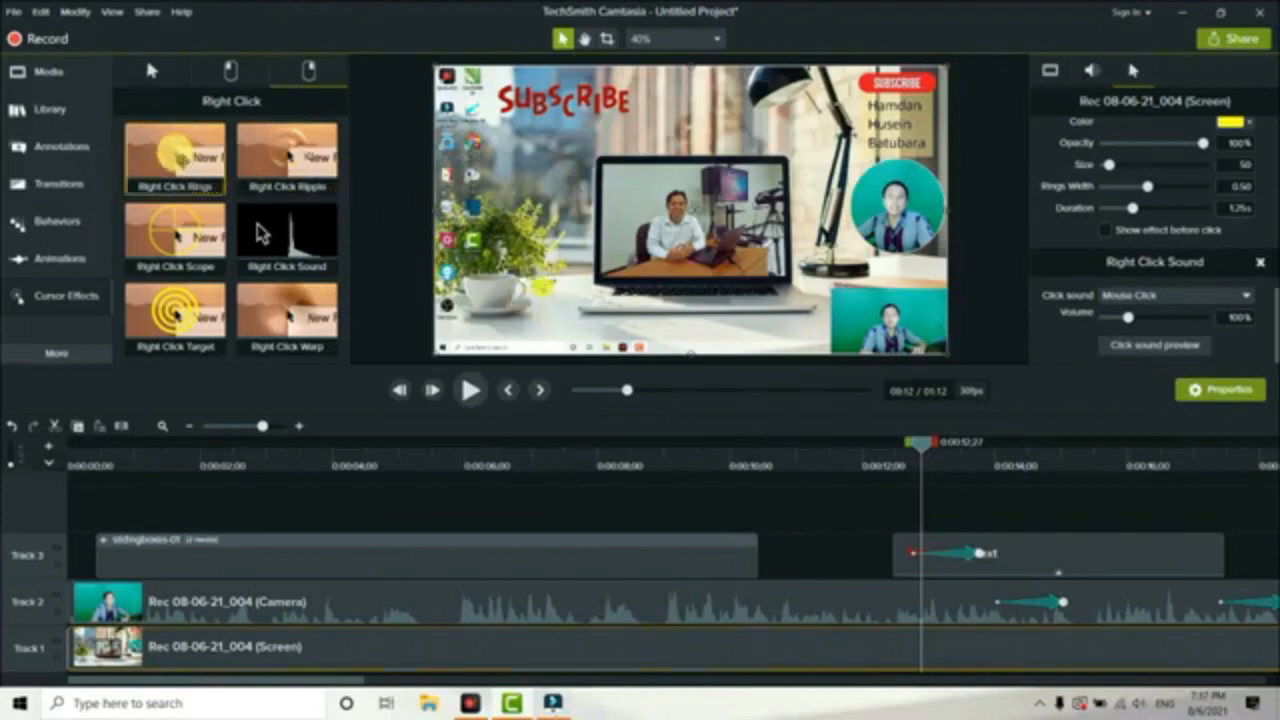
Open the visual effects and add Drop Shadow to the webcam clip on Track 2.
click(231, 69)
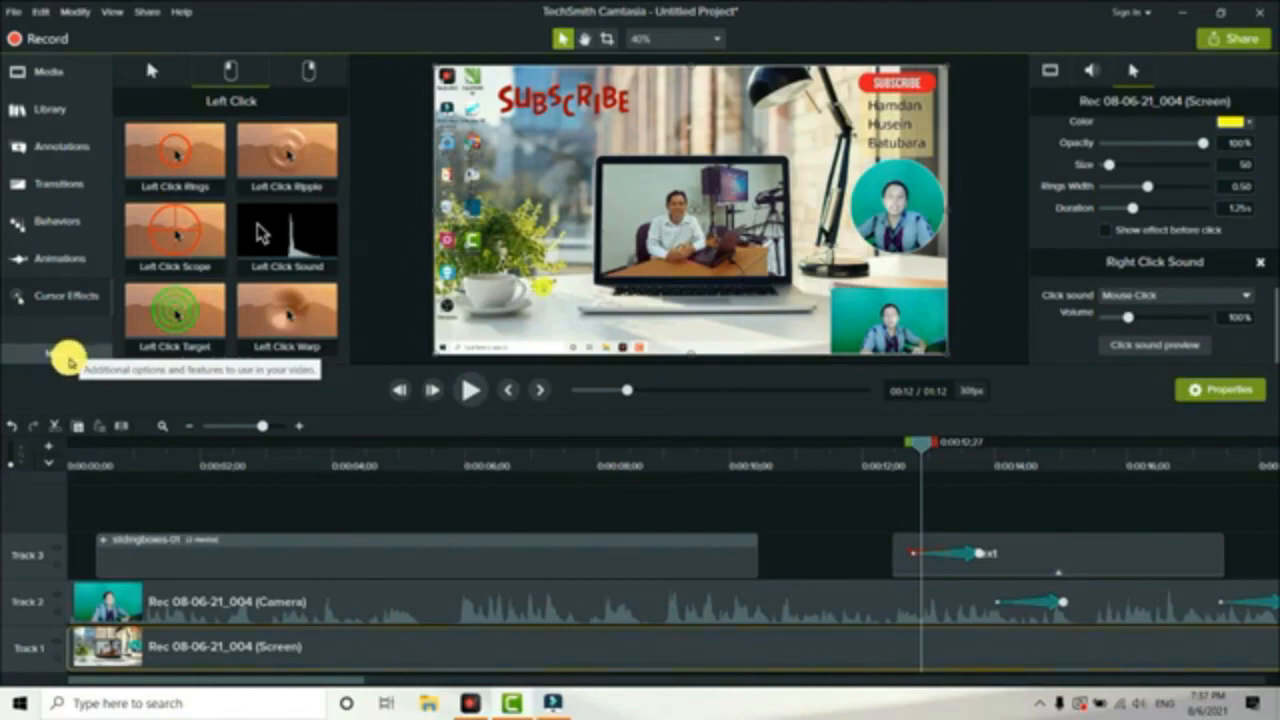
click(67, 358)
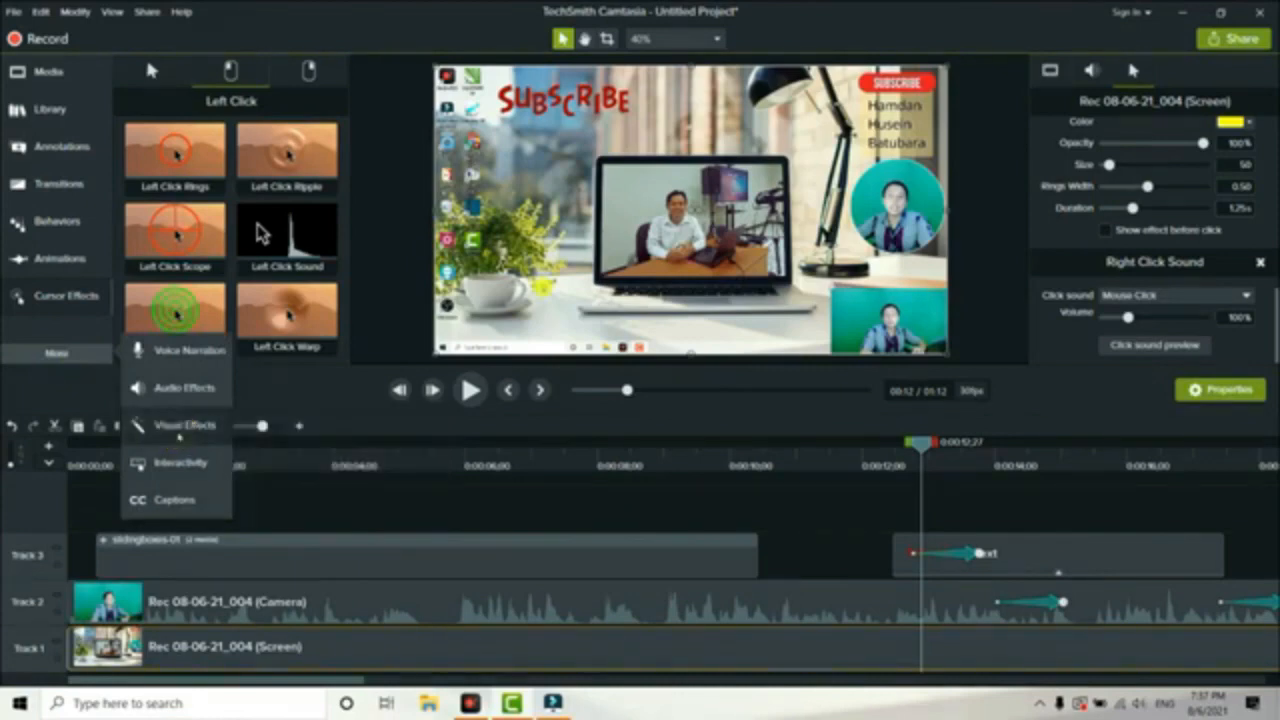
click(177, 434)
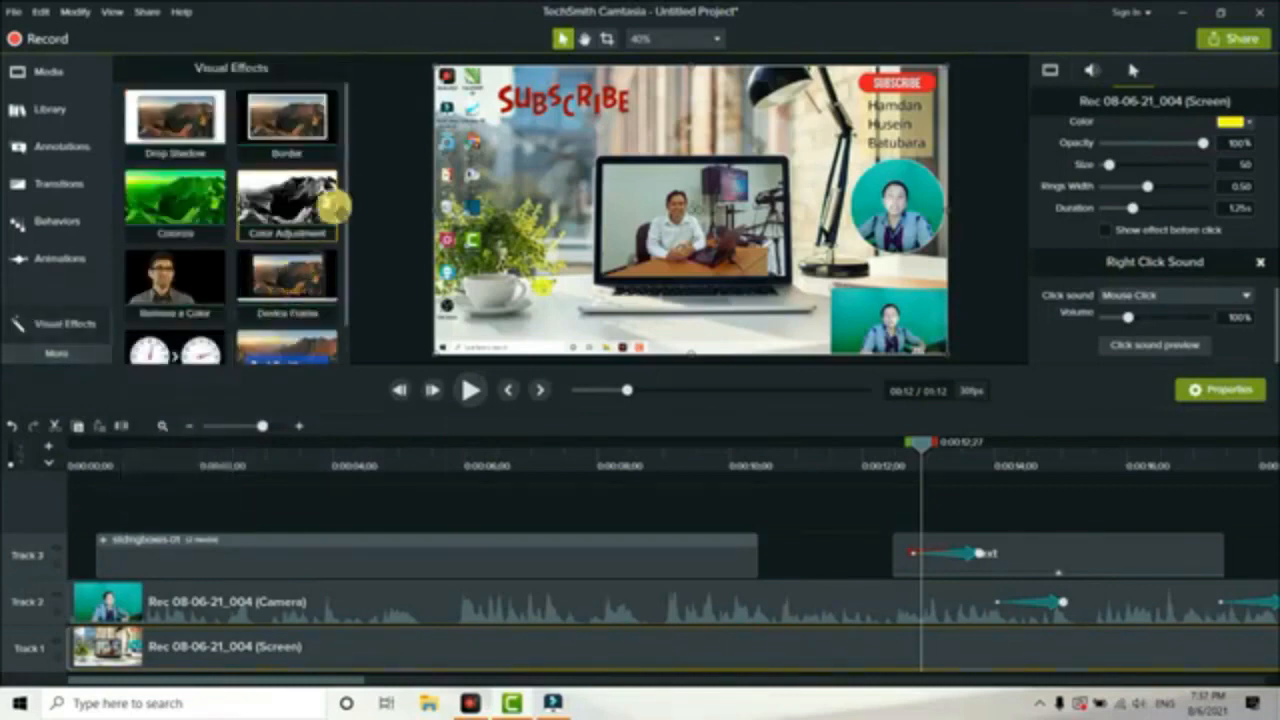
scroll(288, 300, down, 1)
drag(341, 203, 349, 165)
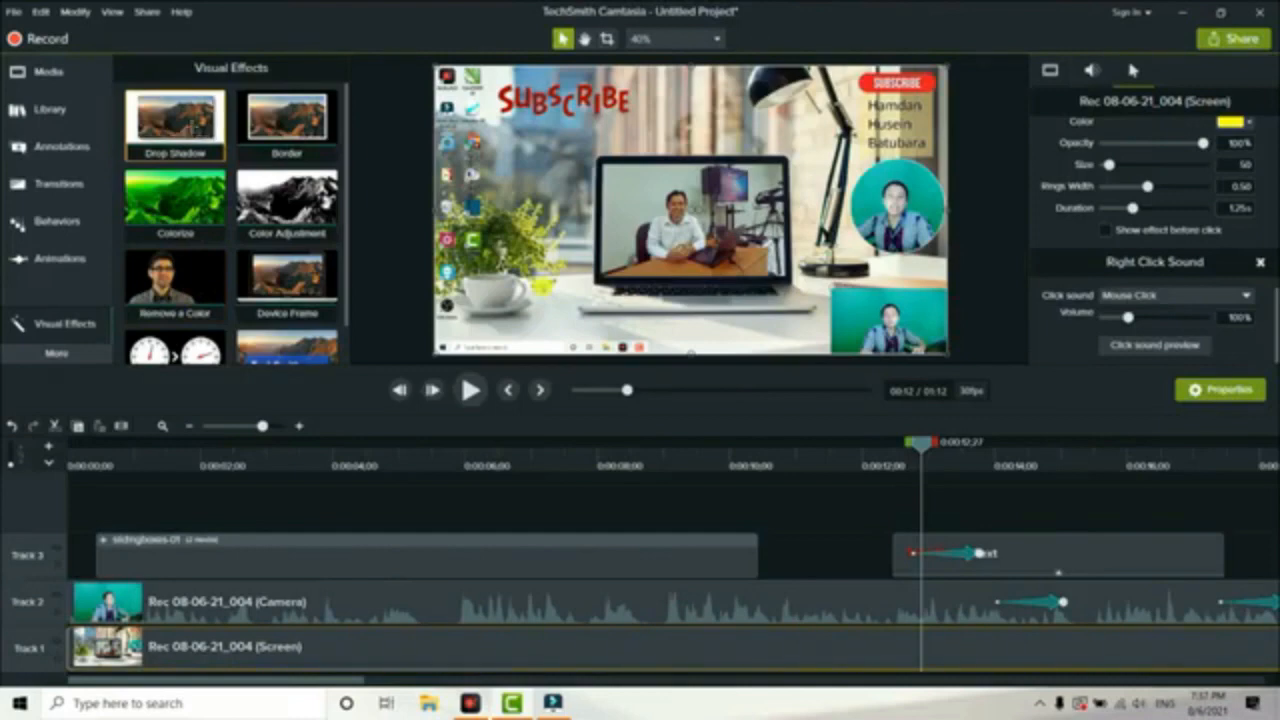
drag(175, 118, 110, 600)
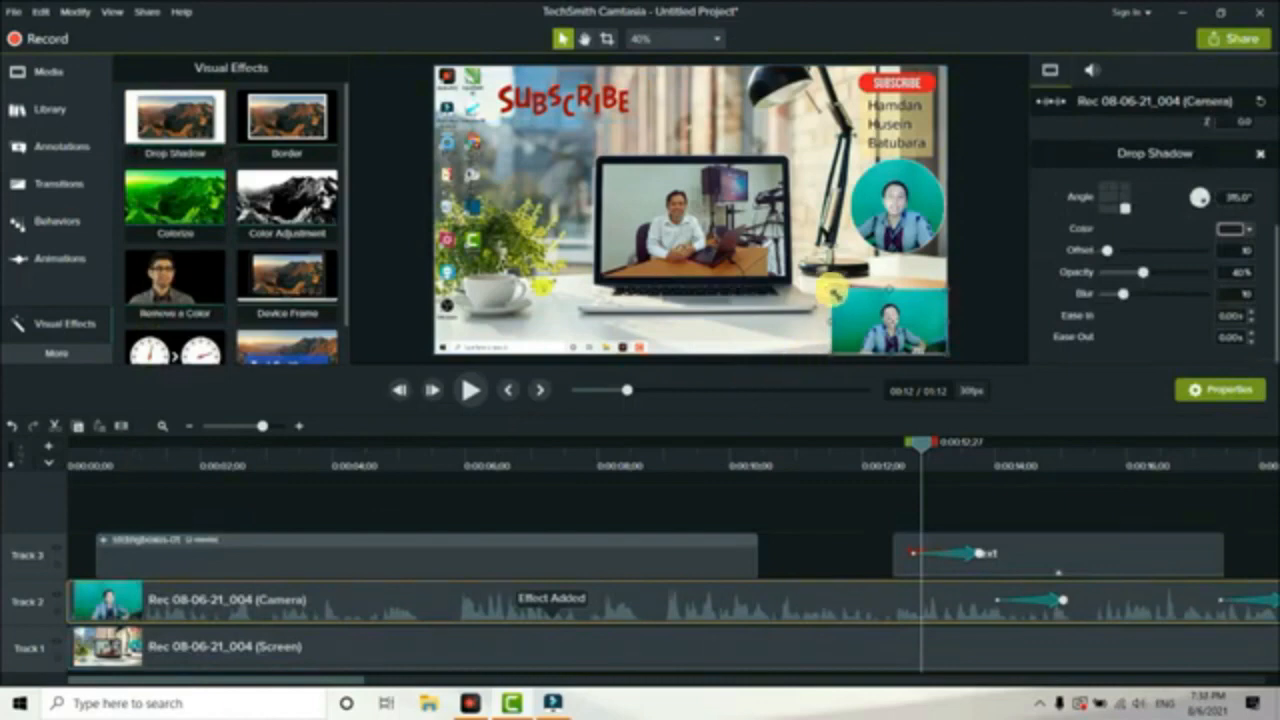
Move the webcam video over the laptop on the canvas and enlarge it to about 94% scale.
drag(831, 291, 706, 226)
click(861, 350)
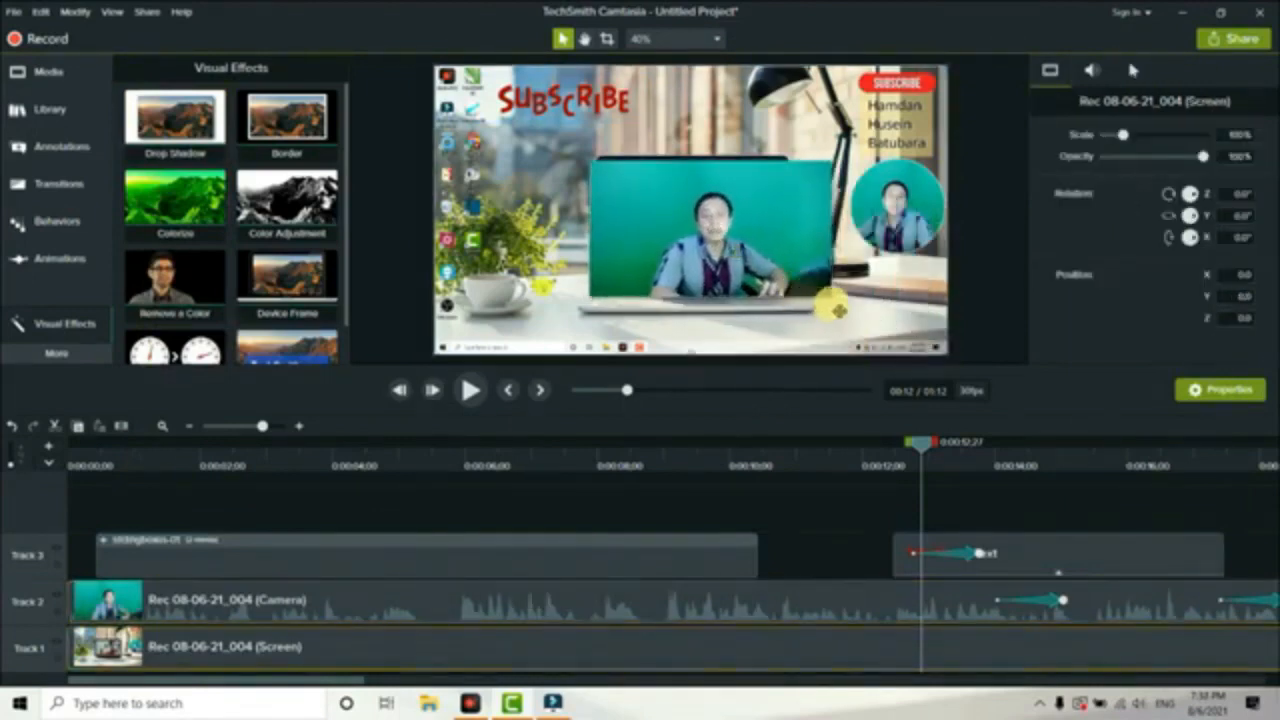
click(788, 255)
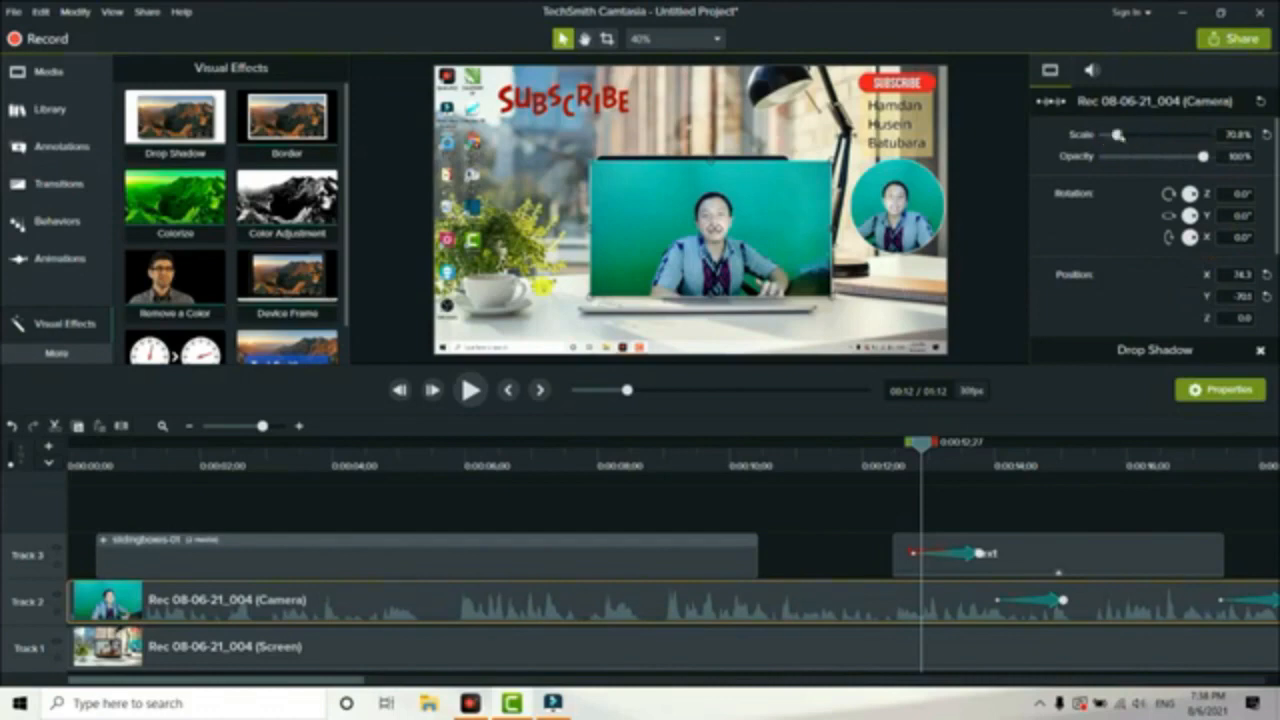
drag(1118, 135, 1123, 135)
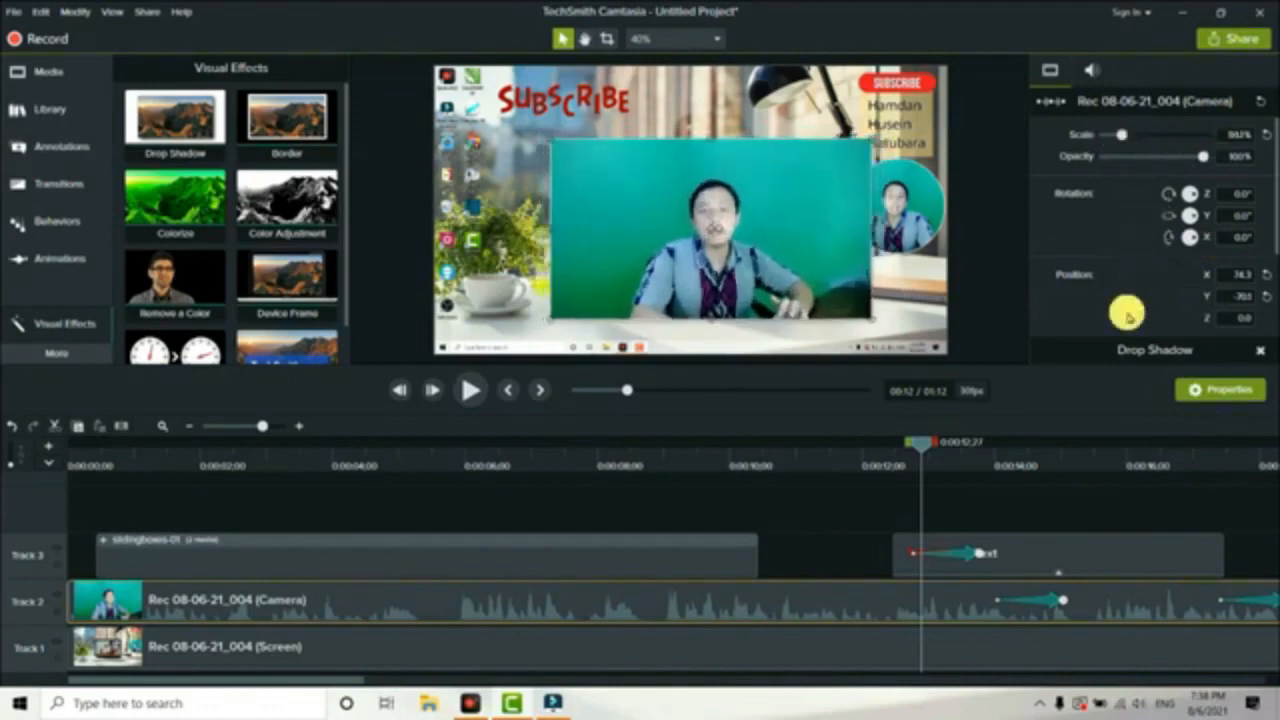
Try the webcam clip's drop shadow at 100% opacity, check it on the canvas and reduce it to 66%.
scroll(1270, 232, down, 5)
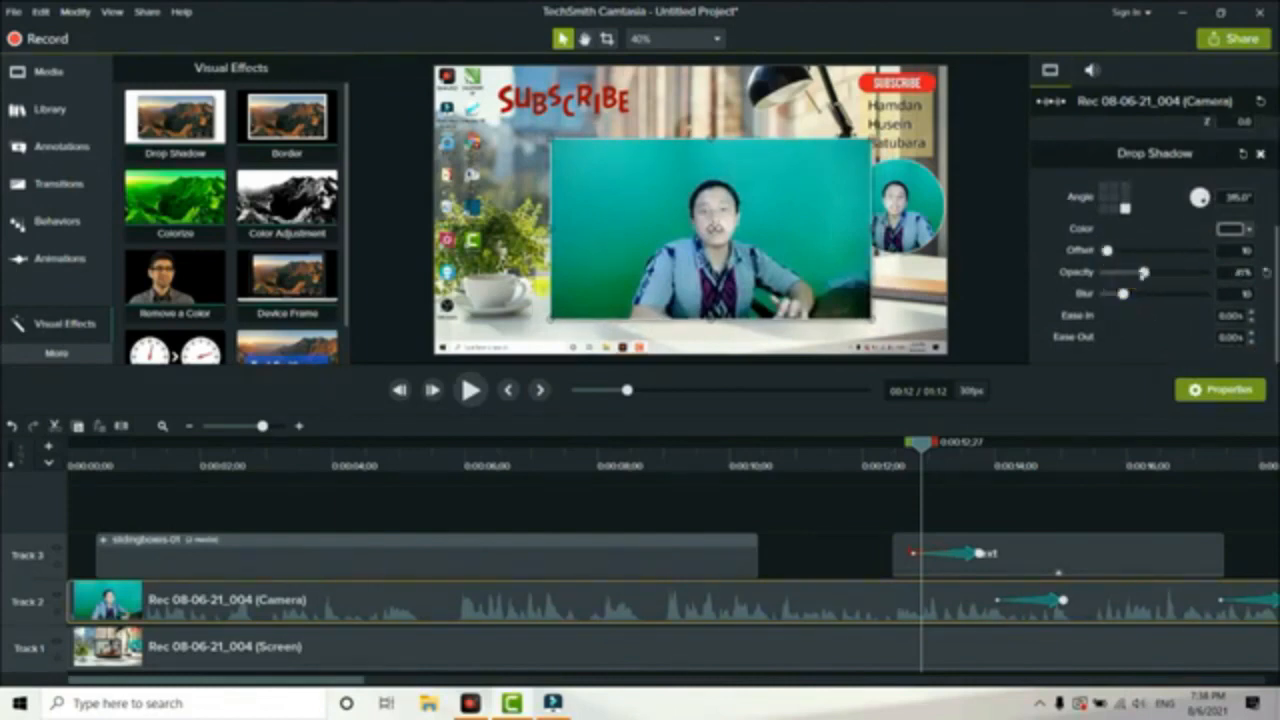
drag(1143, 273, 1200, 271)
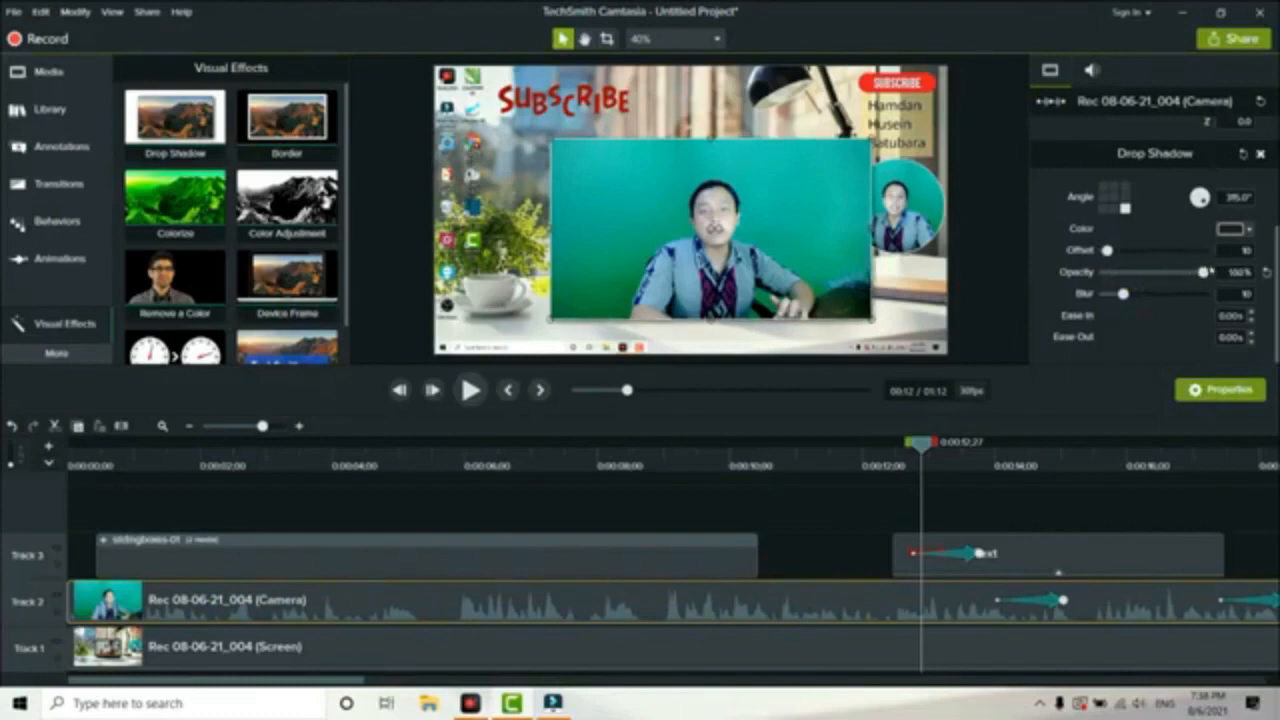
click(910, 288)
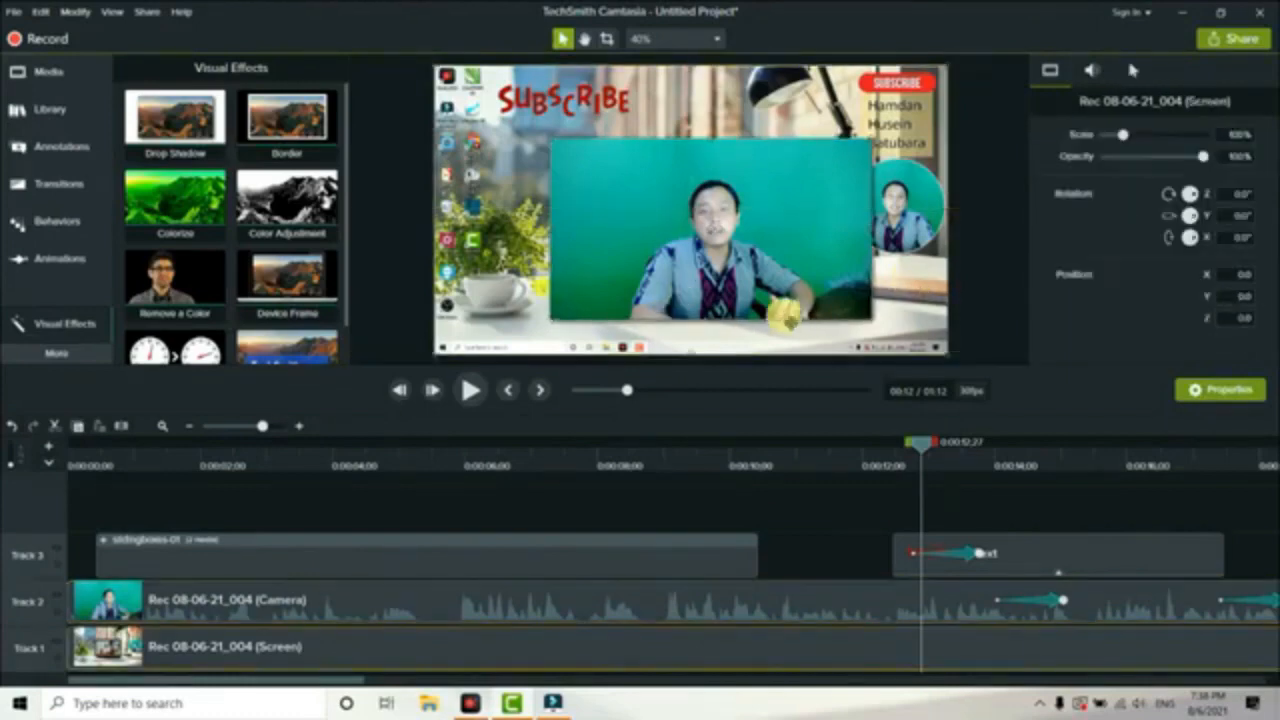
click(835, 229)
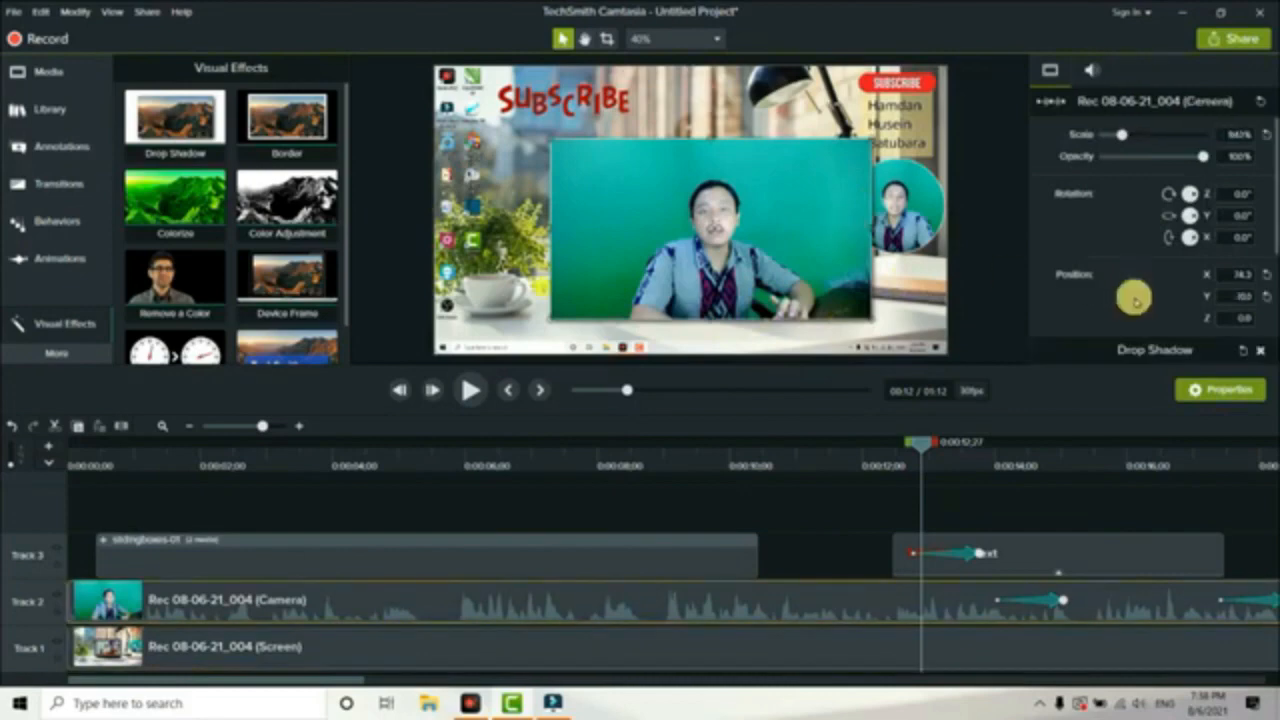
drag(1271, 200, 1268, 332)
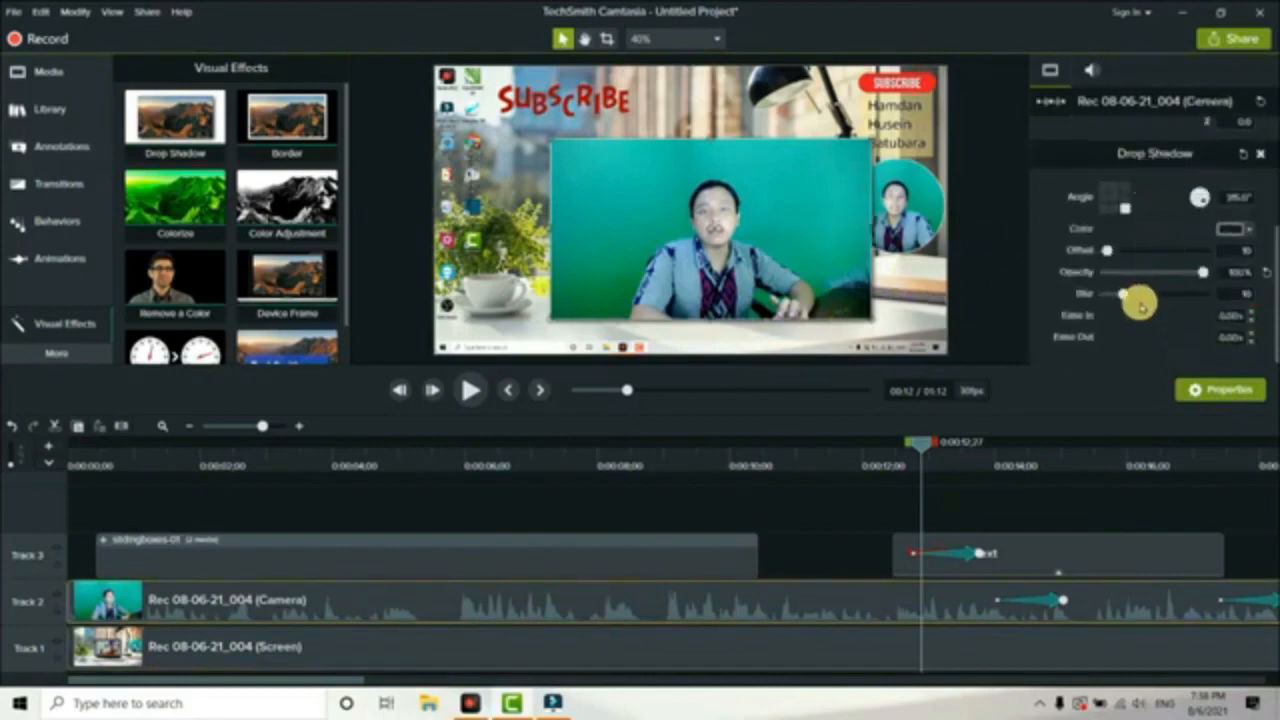
drag(1197, 276, 1169, 273)
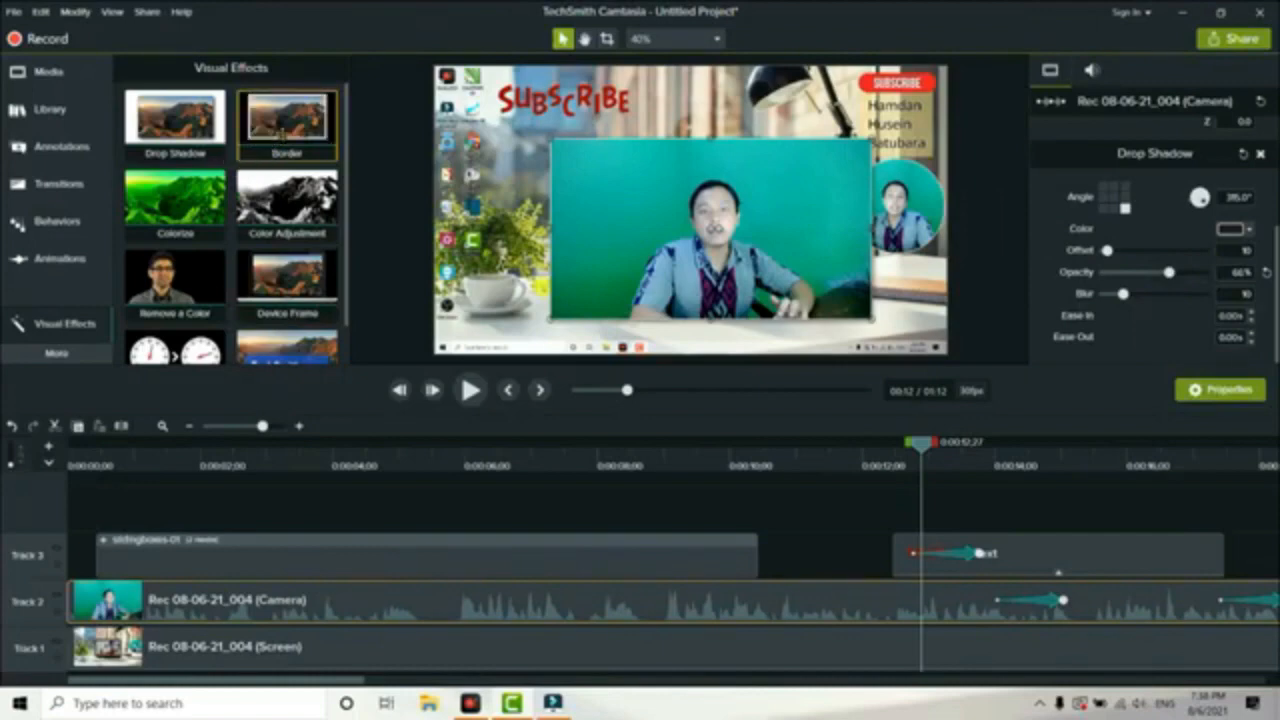
Add a Border to the webcam clip on Track 2 with a near-white color and a thickness of 10.
drag(283, 127, 164, 603)
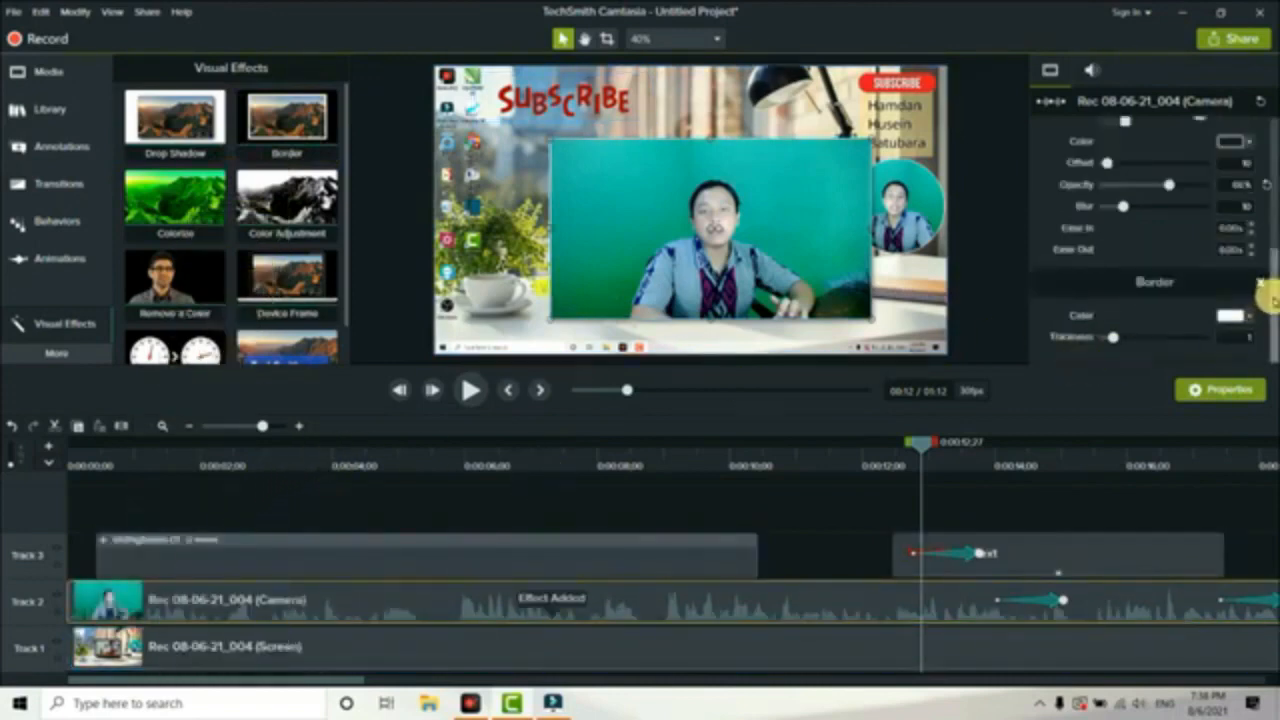
click(1111, 338)
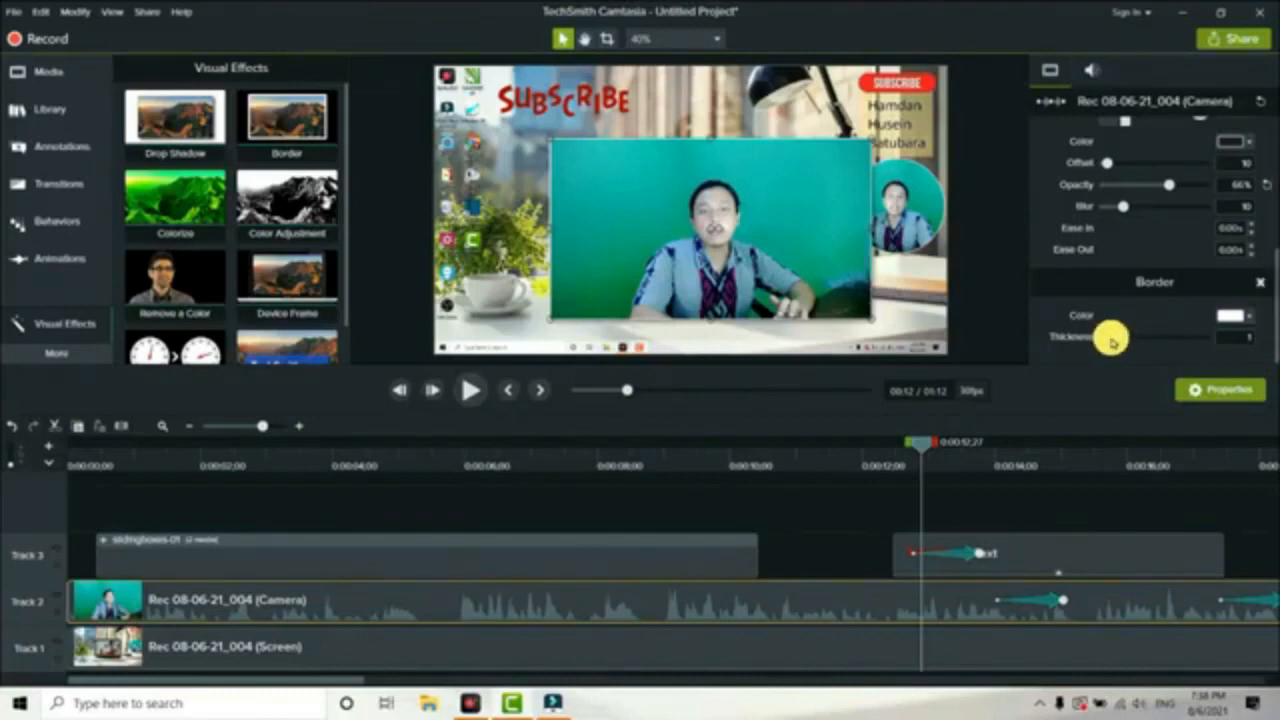
click(1232, 315)
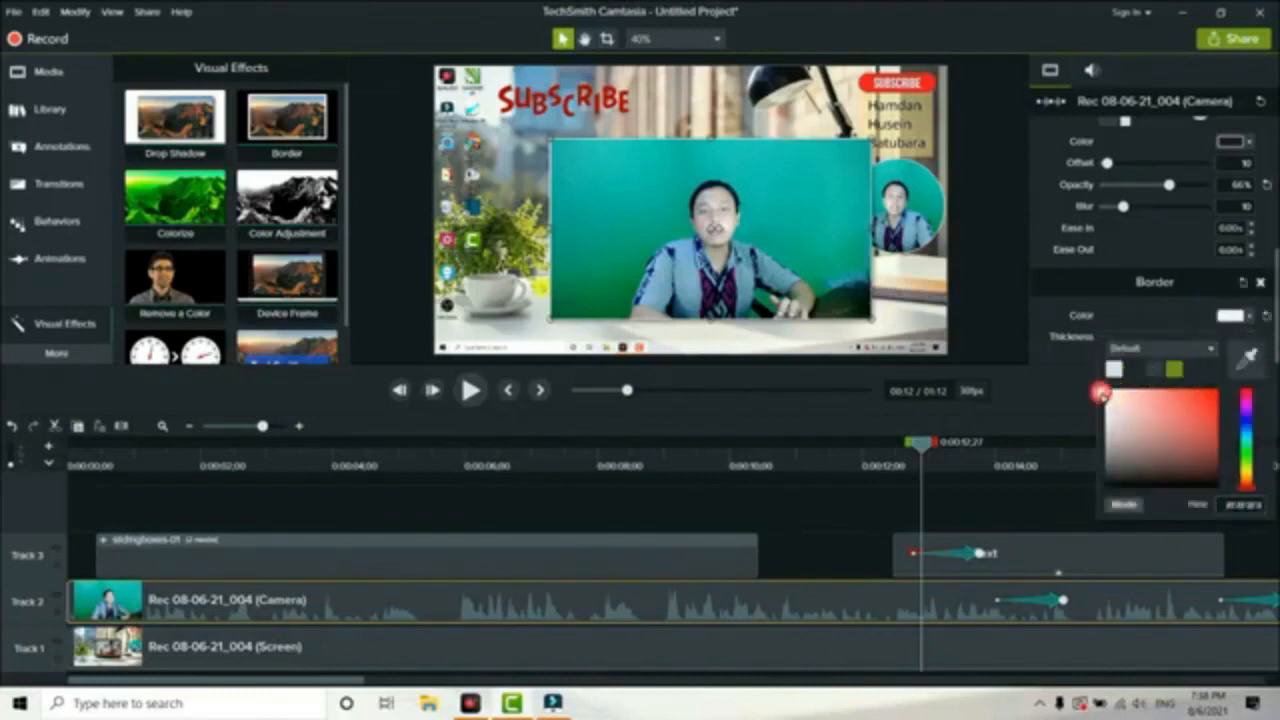
click(1054, 334)
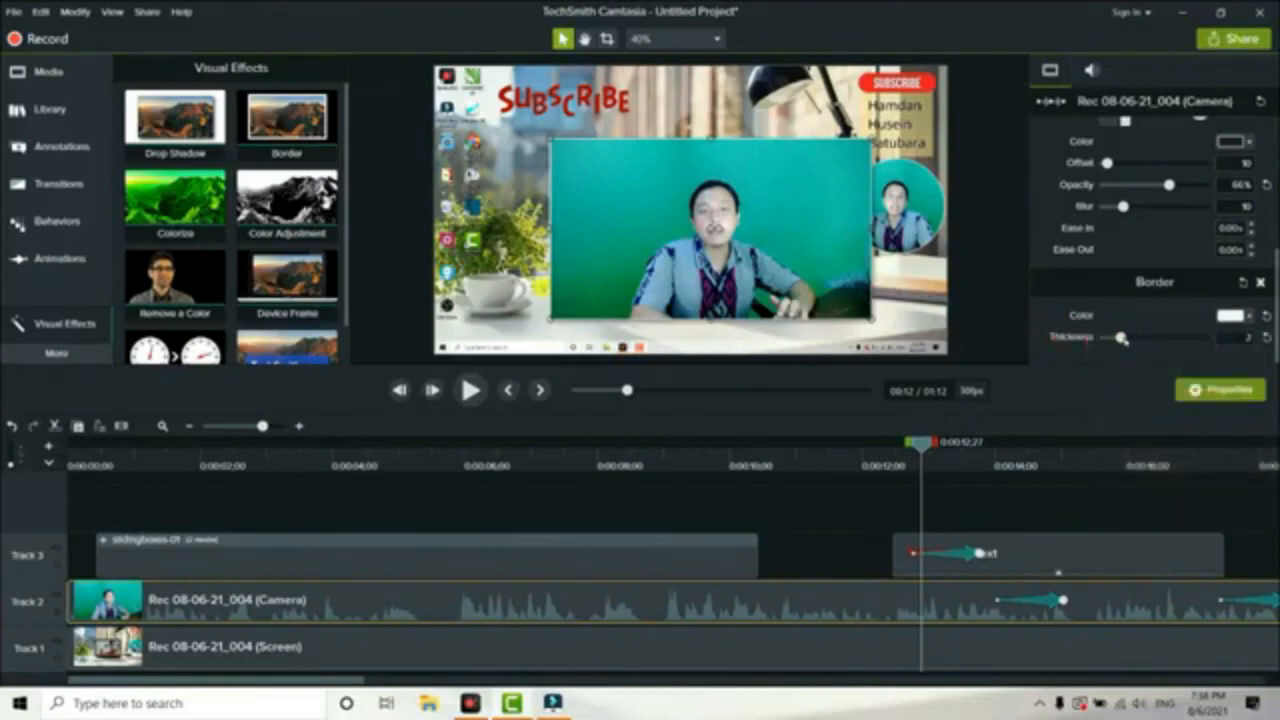
drag(1152, 338, 1208, 336)
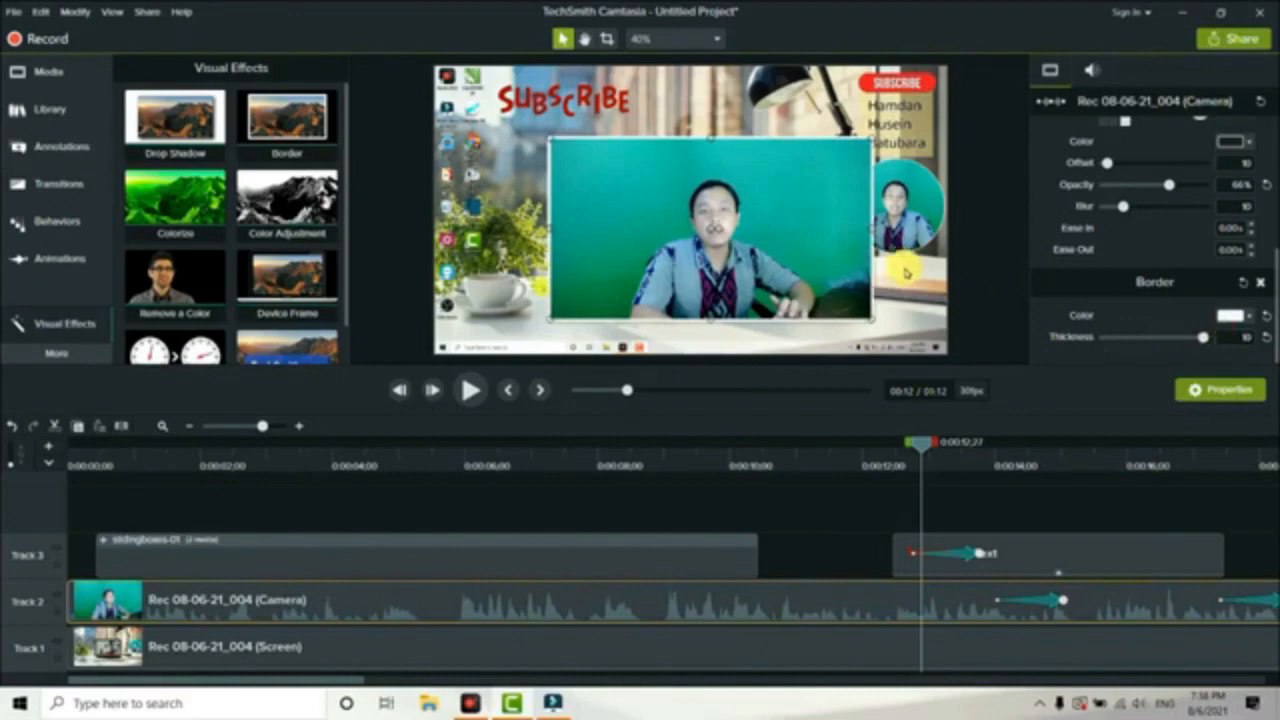
Reposition the webcam clip on the canvas and try Colorize on it with a near-white color and the amount lowered to 3%.
drag(714, 229, 680, 213)
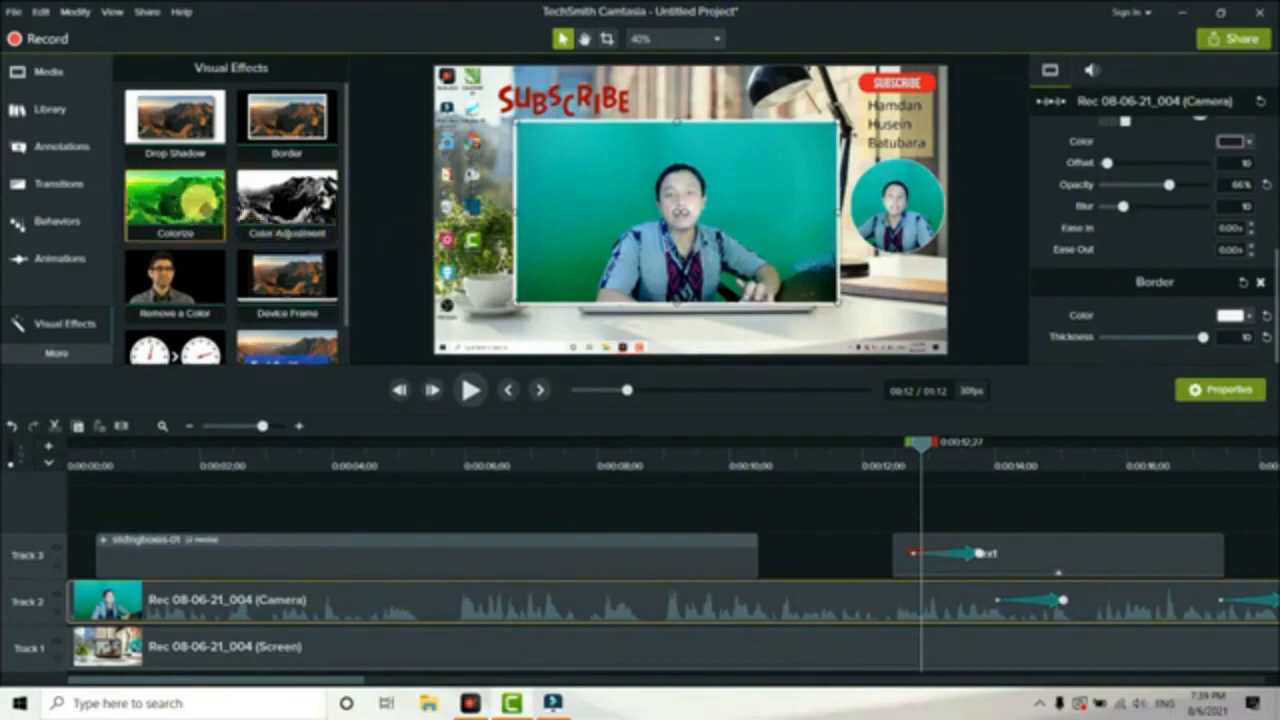
drag(200, 205, 210, 605)
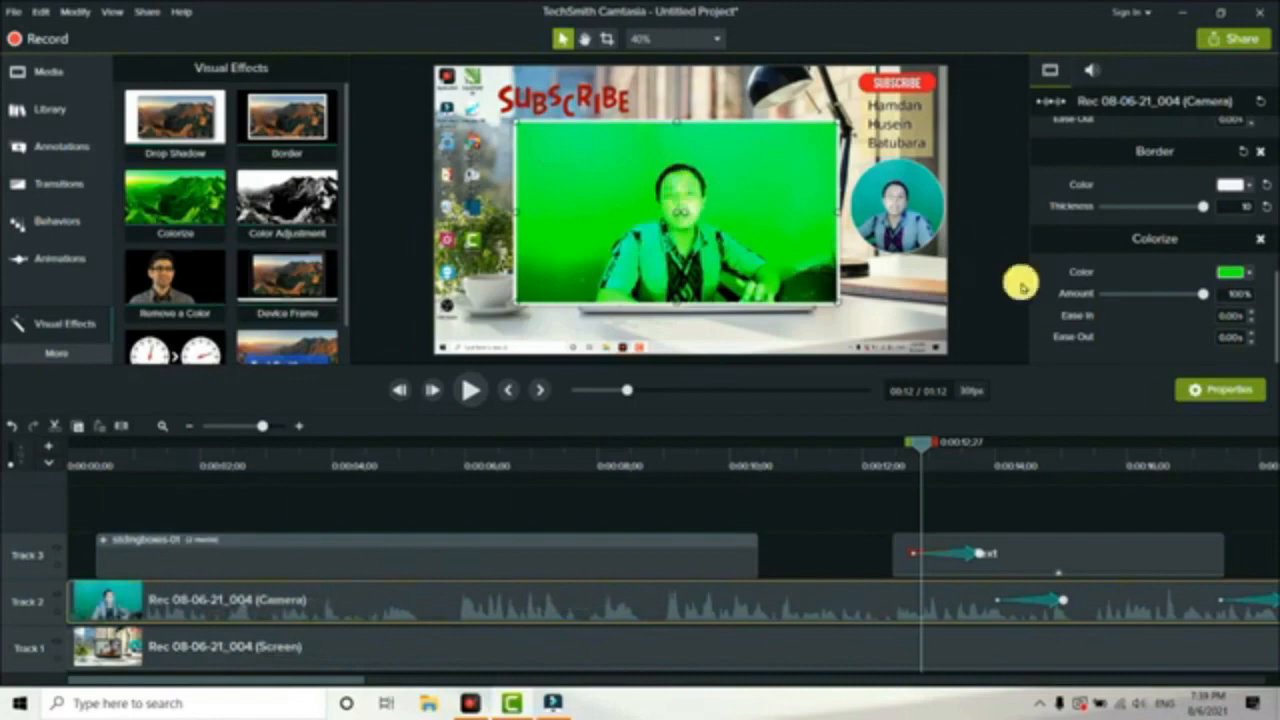
click(1240, 272)
click(1137, 377)
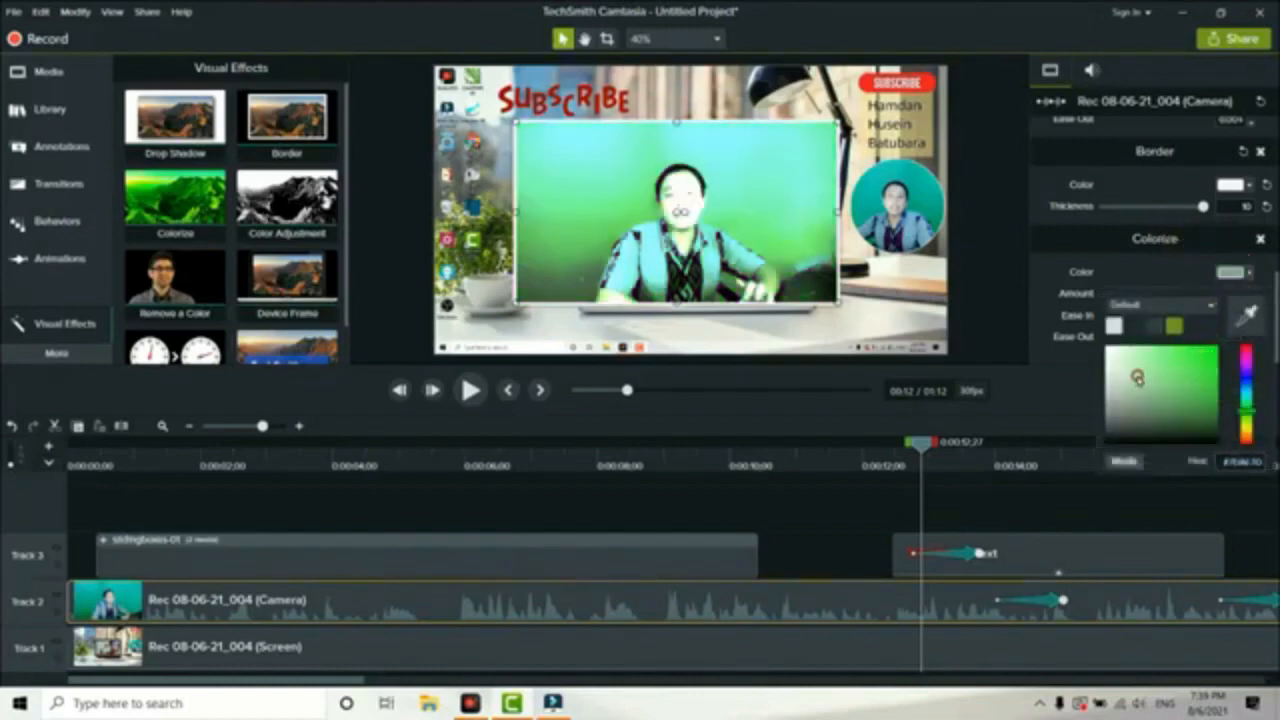
click(1105, 348)
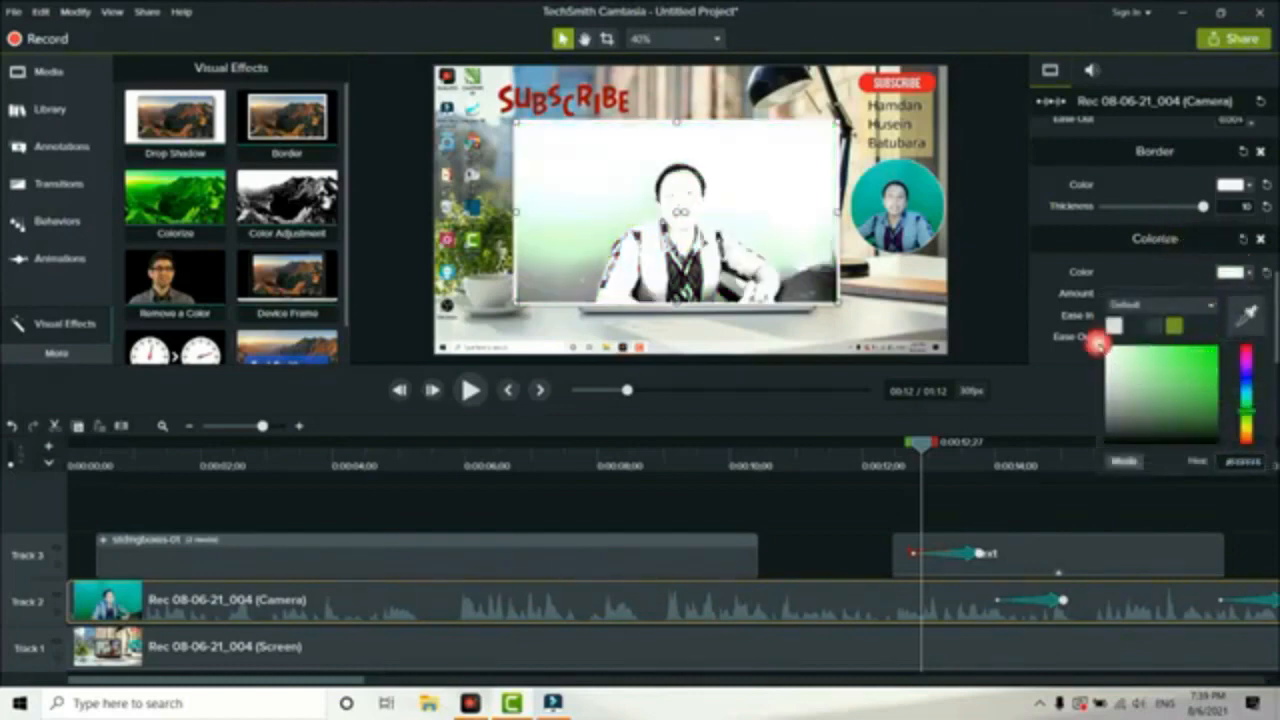
click(1121, 272)
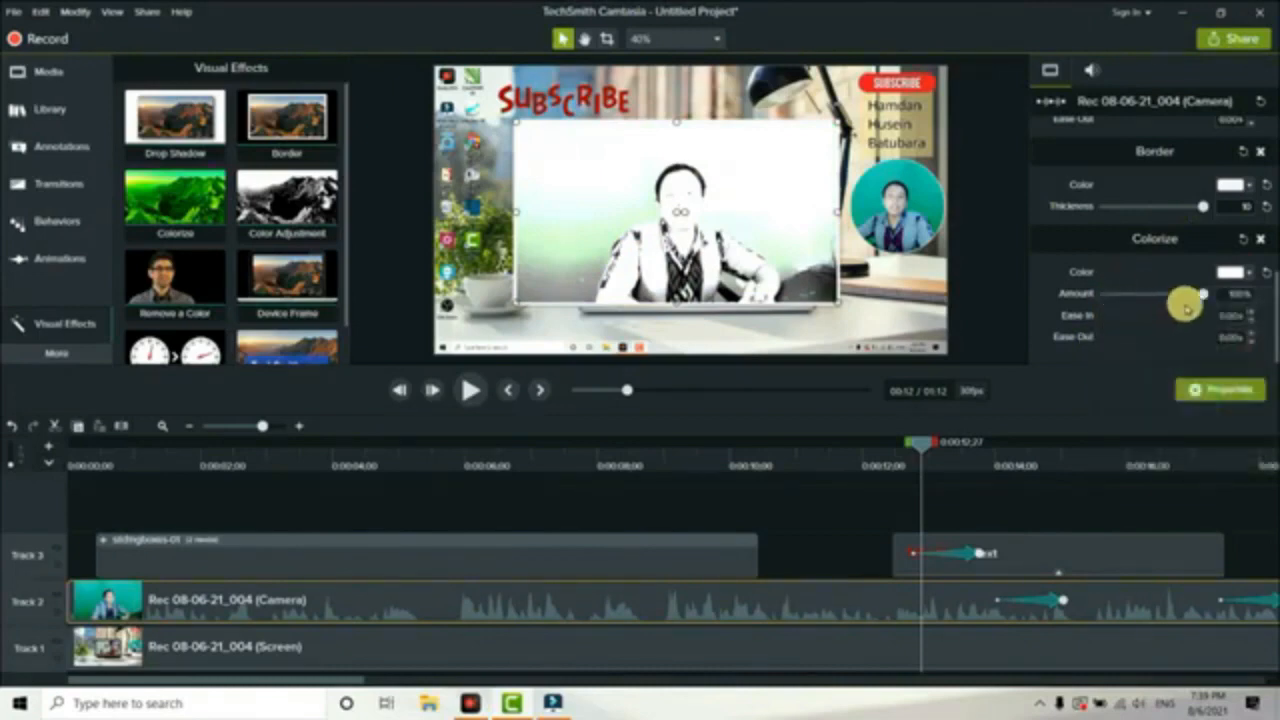
drag(1198, 293, 1106, 293)
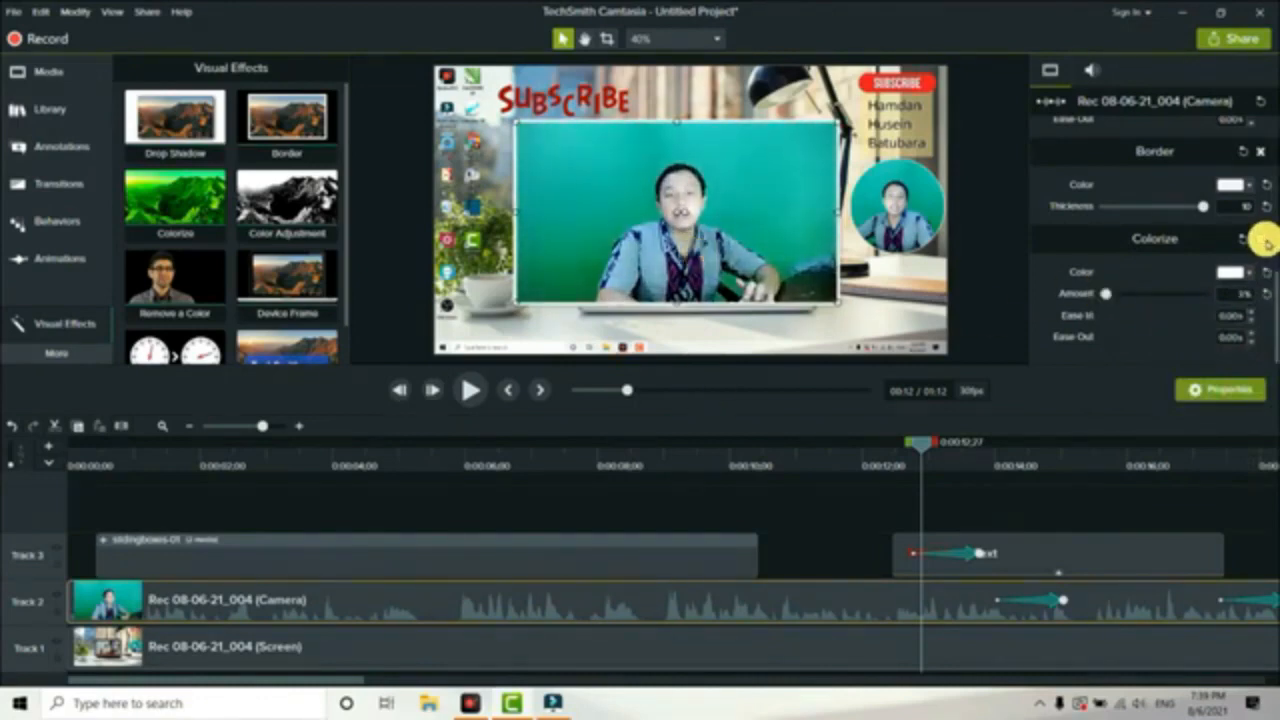
Remove the Colorize, Border and Drop Shadow effects from the webcam clip.
click(1261, 238)
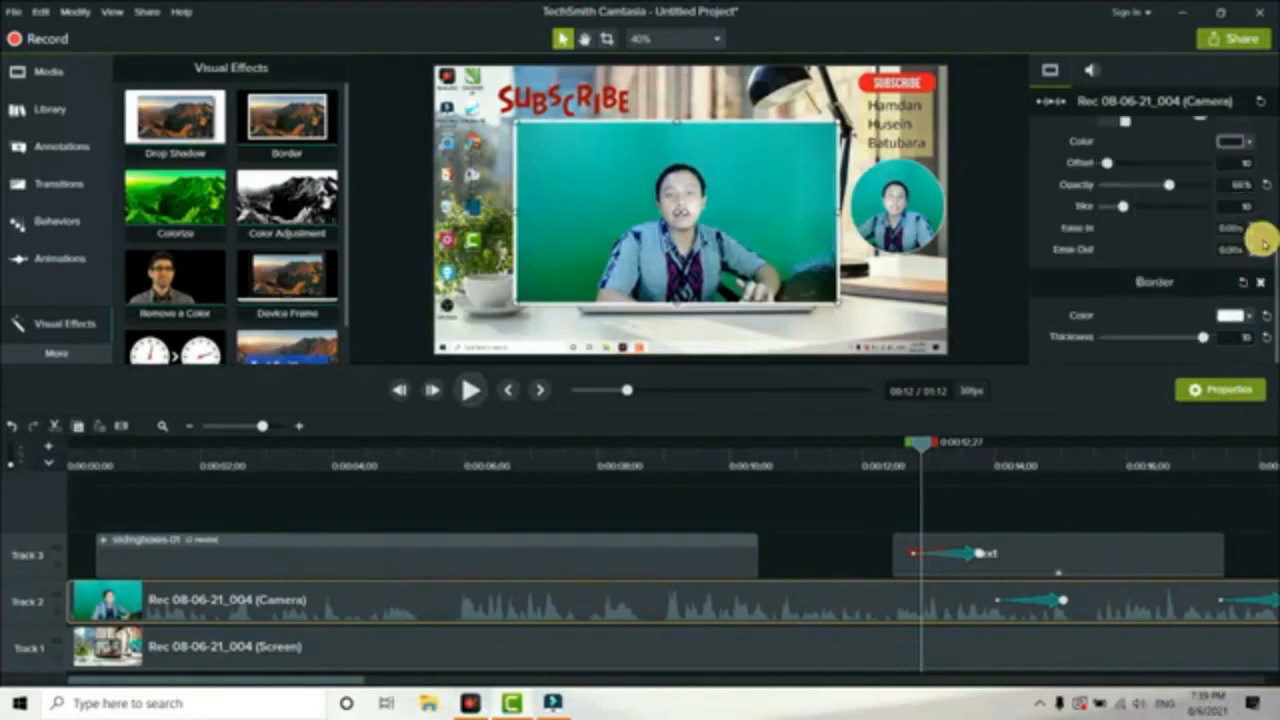
click(1261, 284)
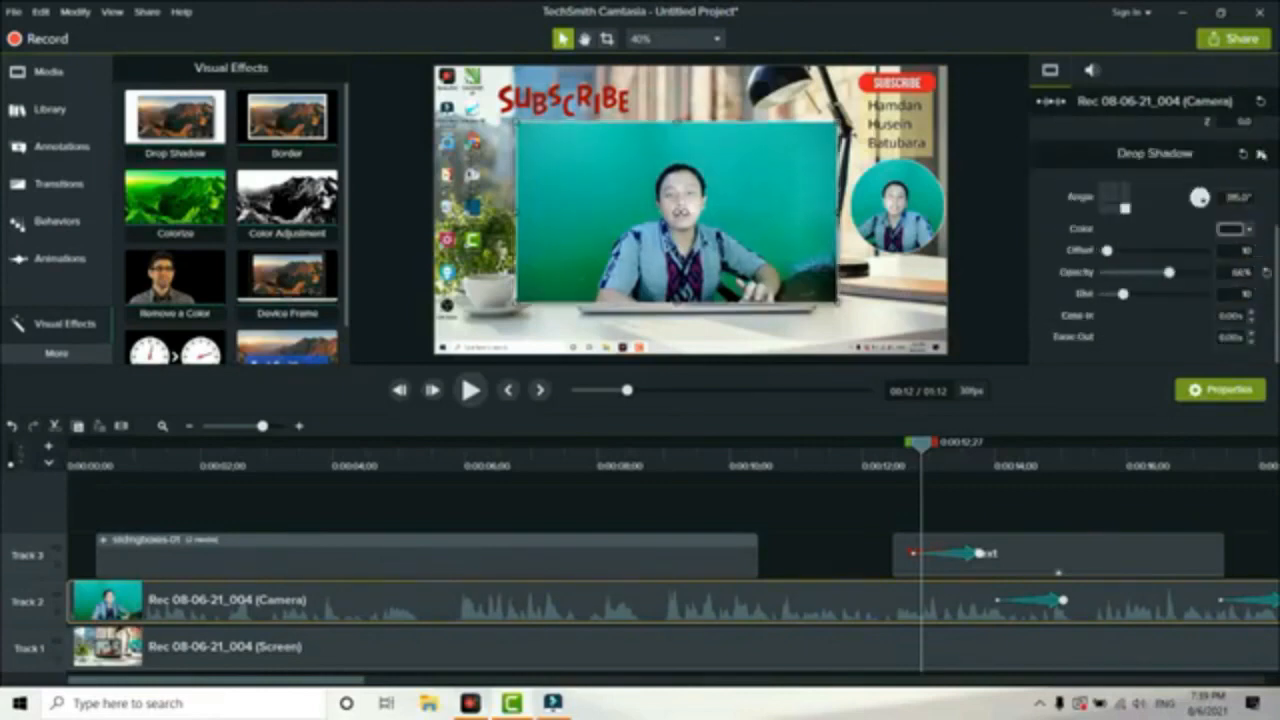
click(1261, 153)
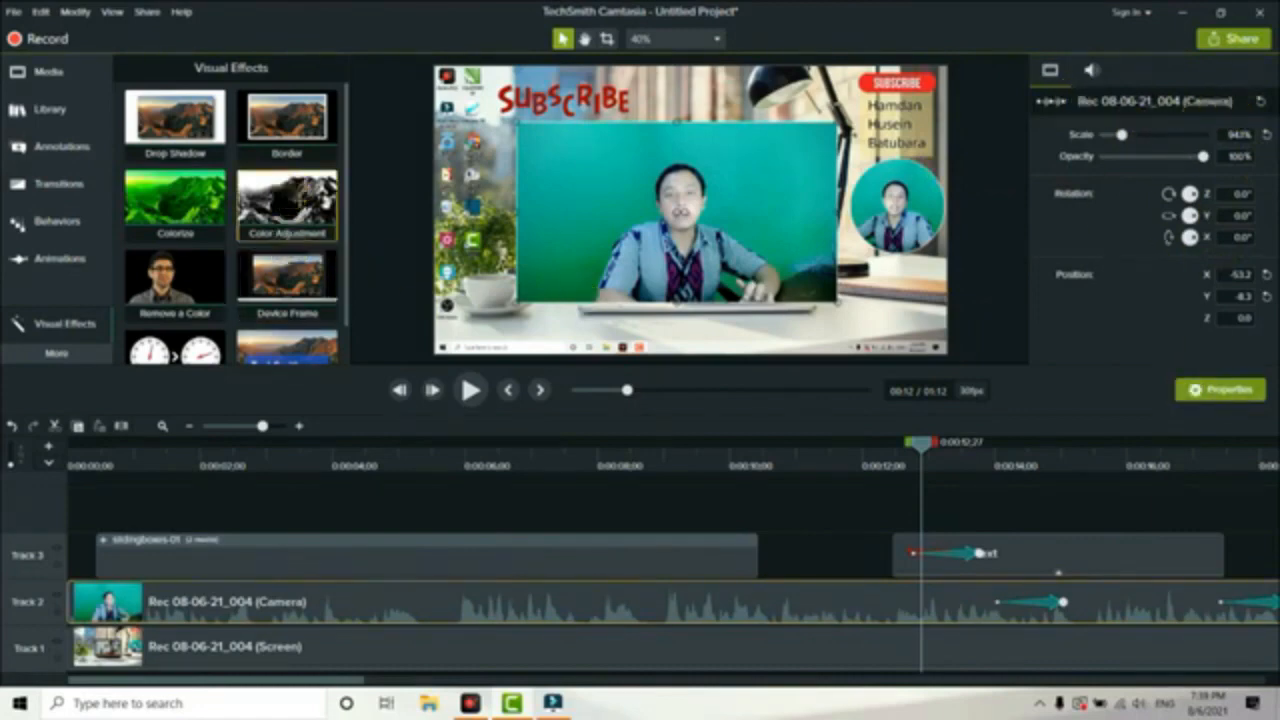
Try Color Adjustment on the webcam clip with brightness -1, contrast 52 and saturation -48, and remove the effect.
drag(287, 205, 285, 605)
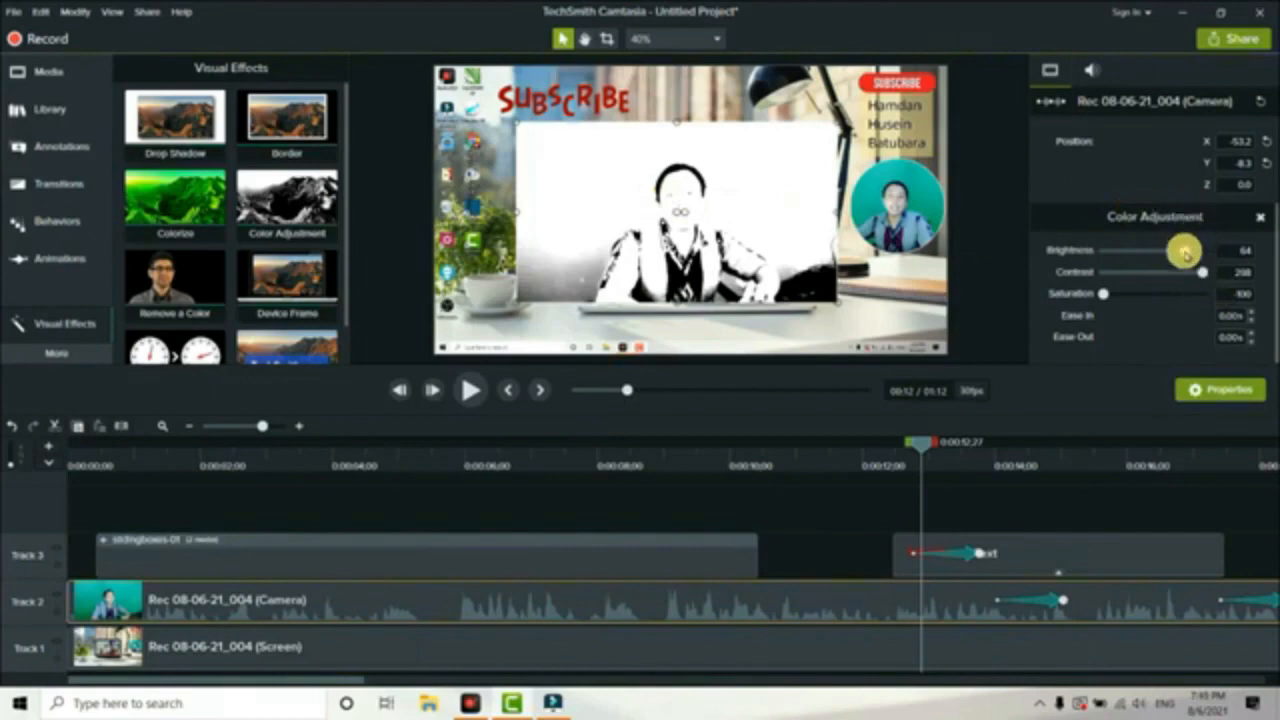
drag(1183, 250, 1140, 302)
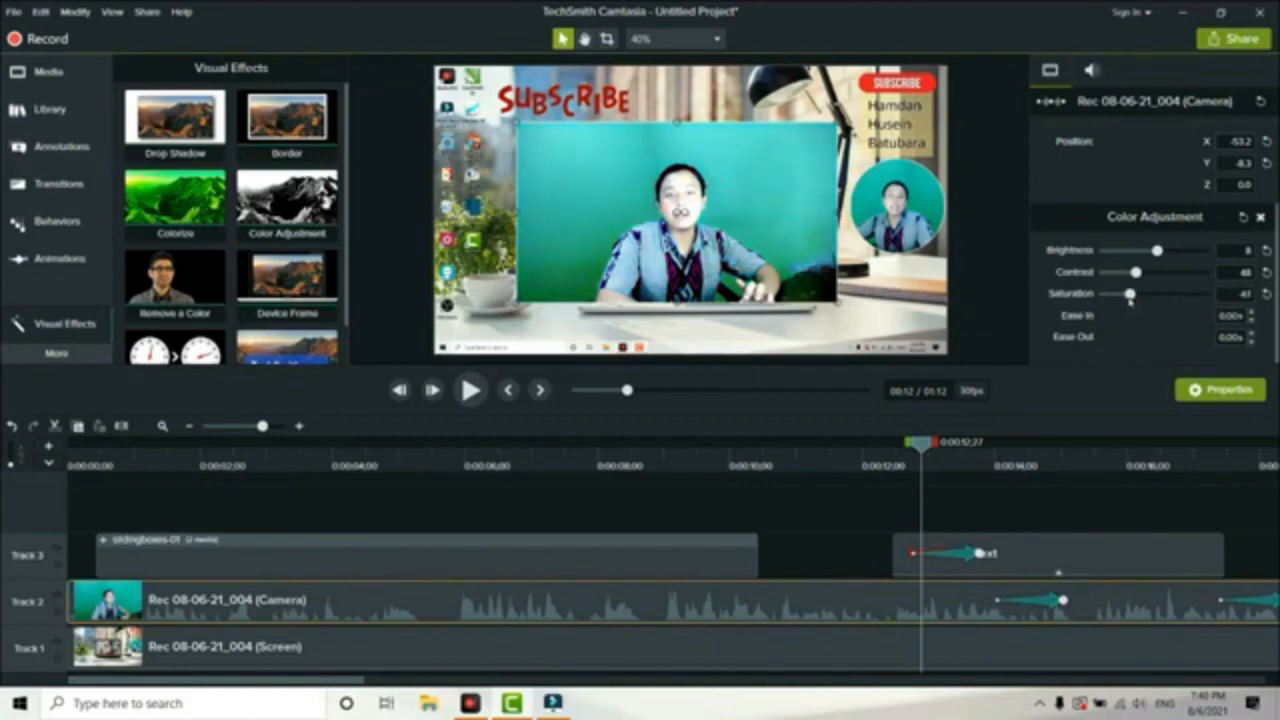
drag(1157, 251, 1152, 251)
drag(1136, 272, 1134, 273)
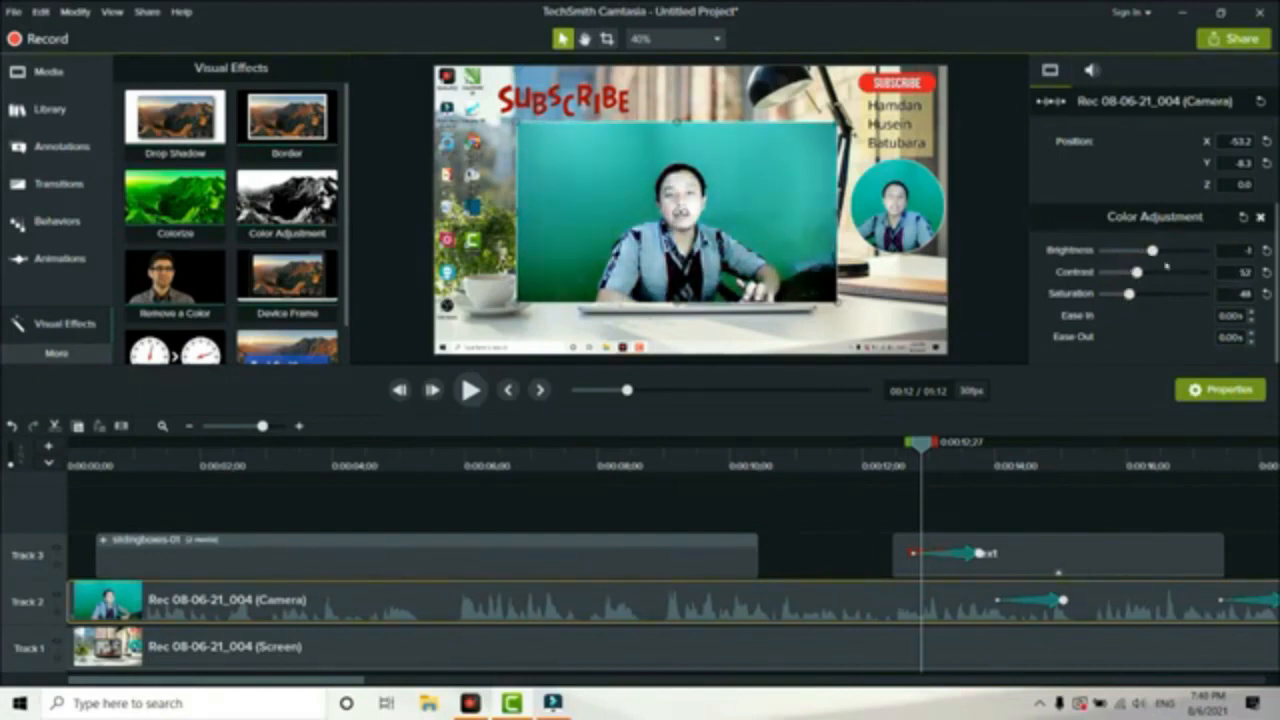
click(1262, 218)
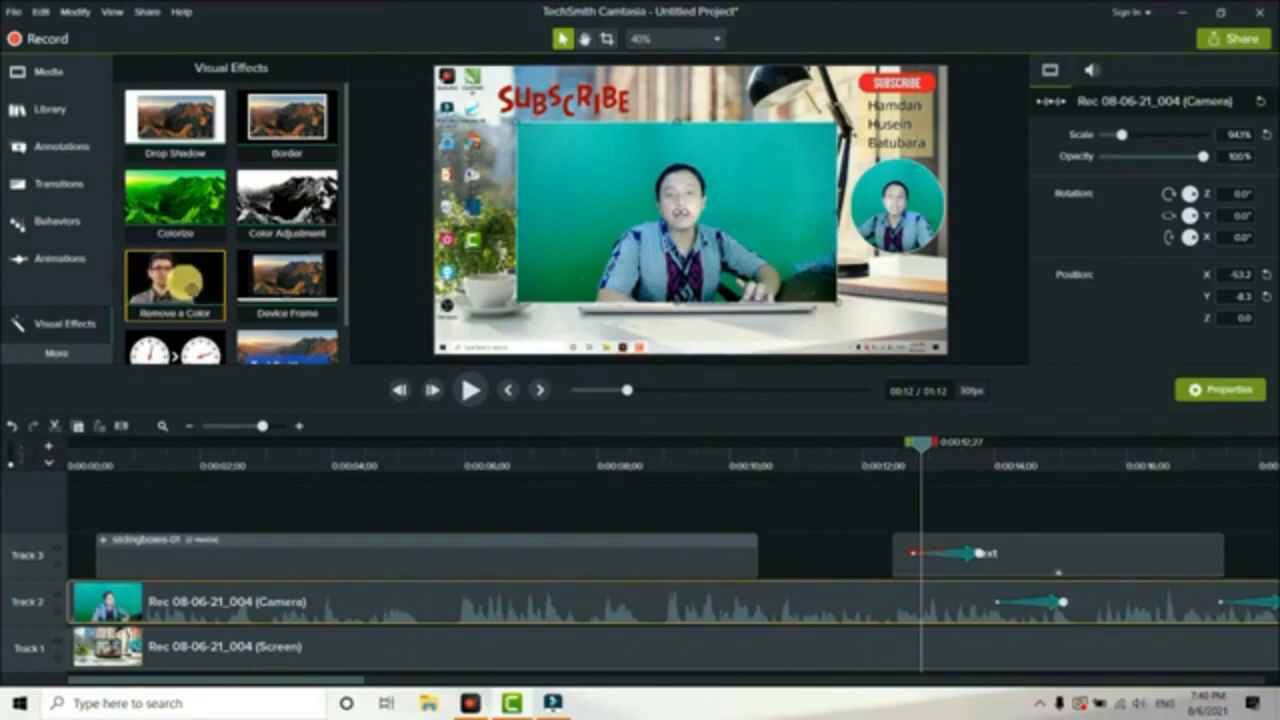
Add Remove a Color to the webcam clip on Track 2 and sample the teal backdrop on the canvas as its color.
drag(175, 285, 226, 593)
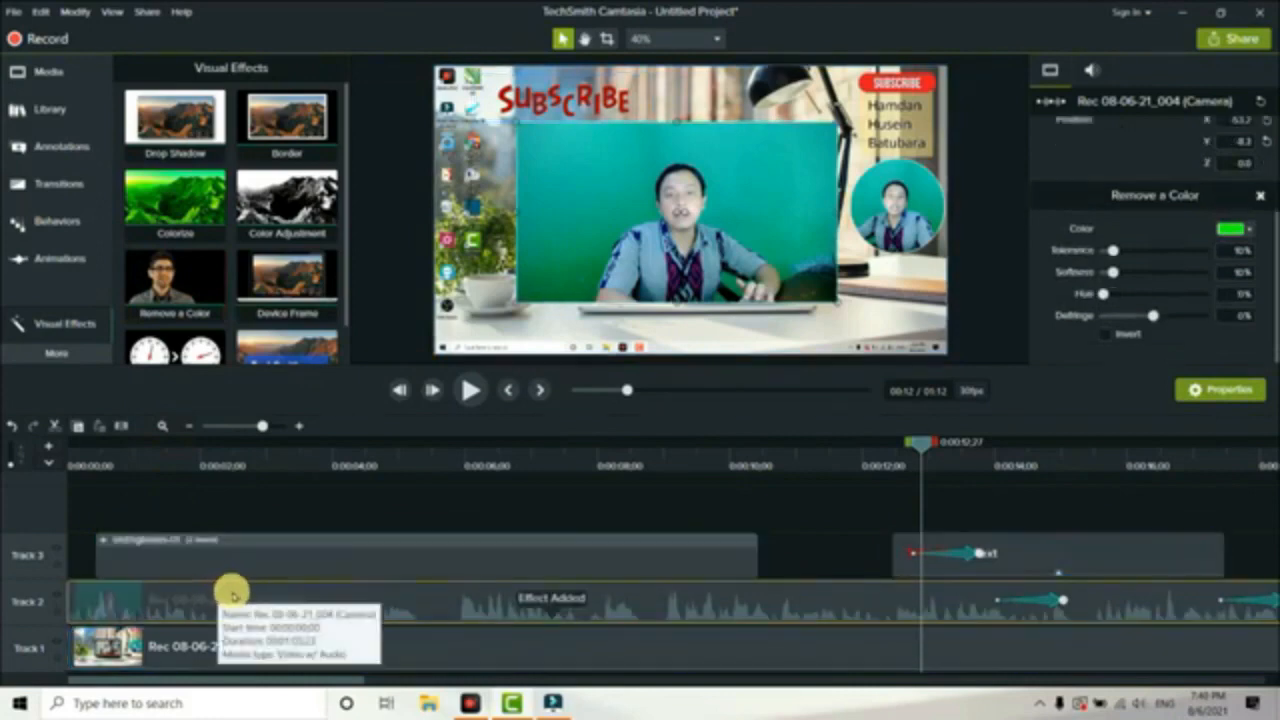
click(1249, 231)
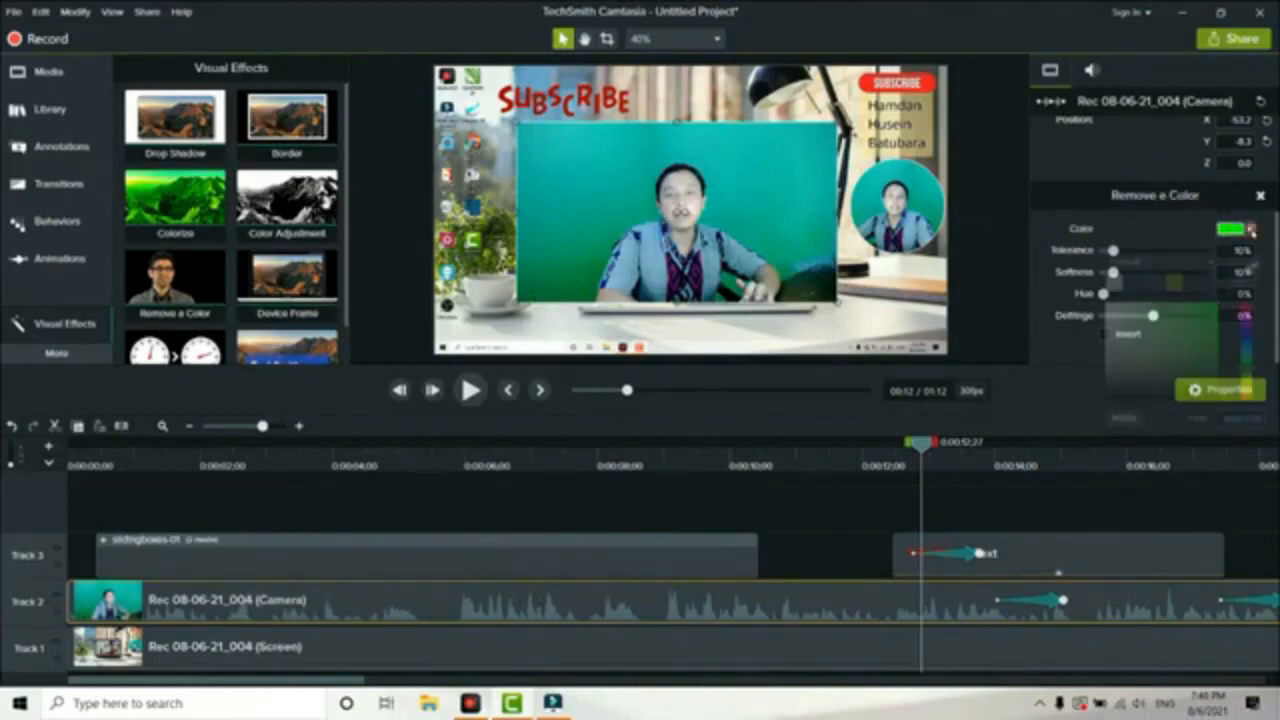
click(1249, 274)
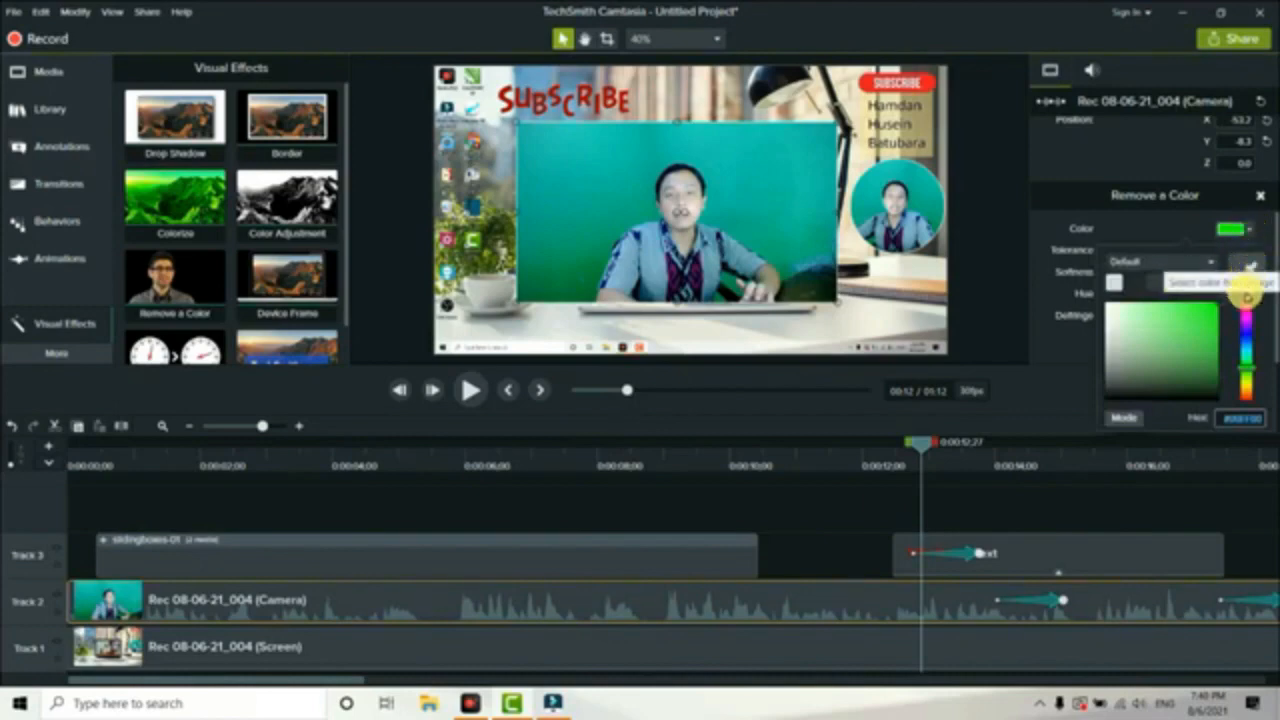
click(1251, 274)
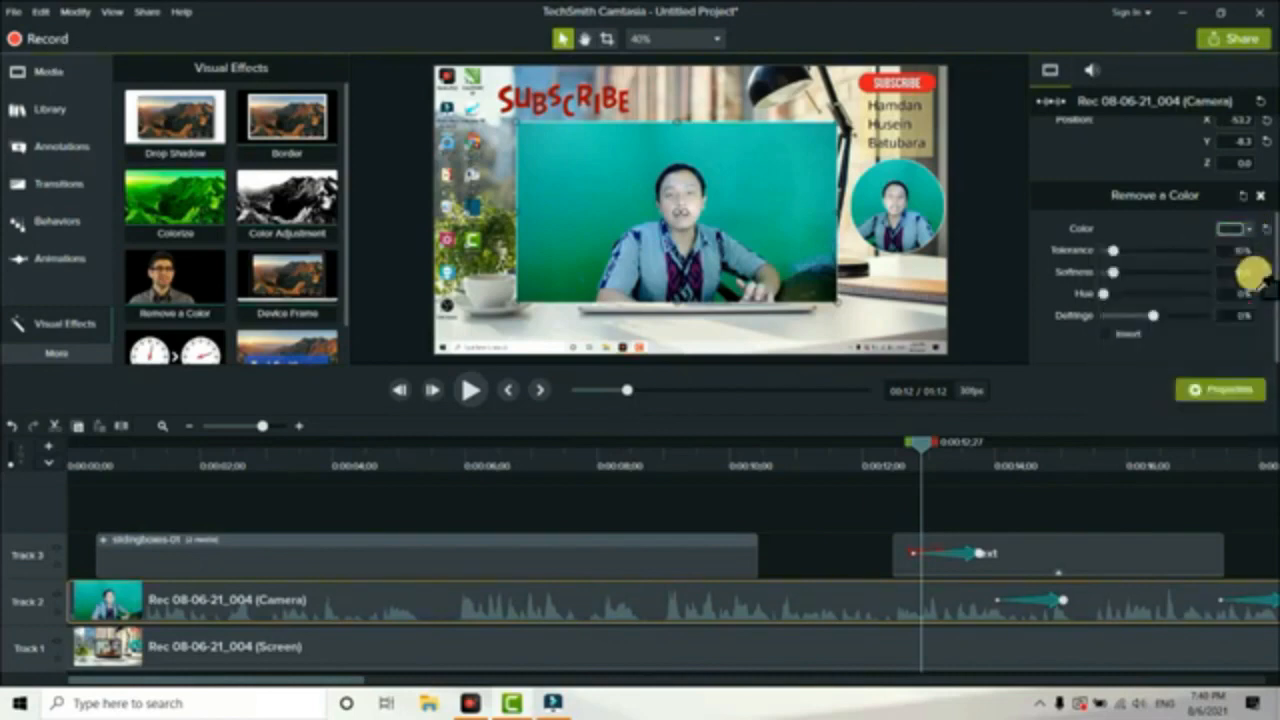
click(727, 178)
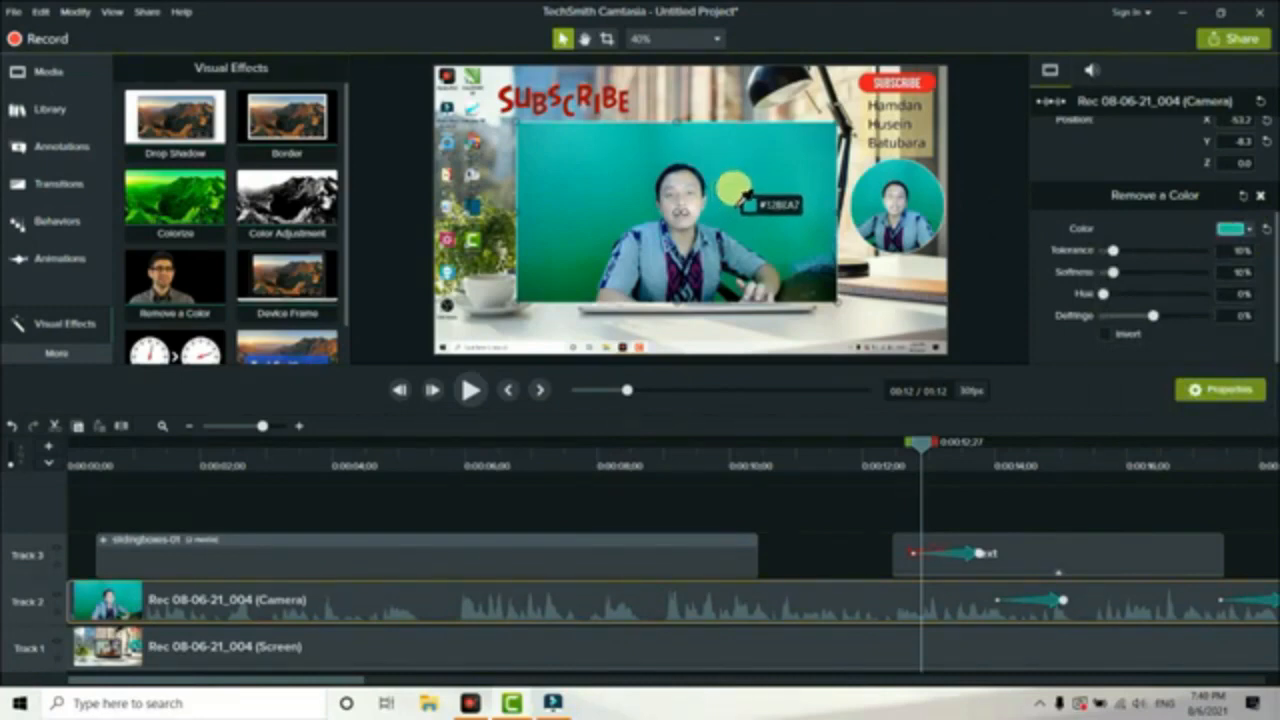
click(742, 196)
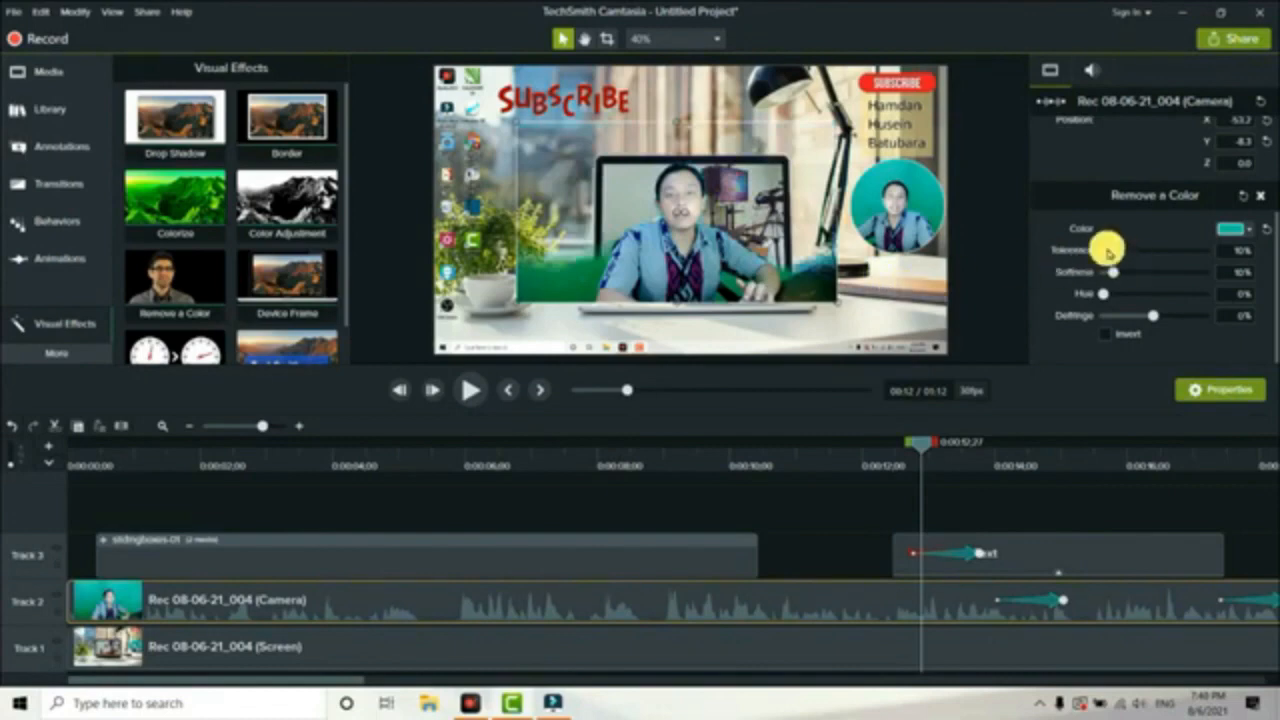
Set the color removal's tolerance to 24% and softness to 14%, and move the webcam clip to the canvas's lower-left area.
drag(1113, 252, 1130, 261)
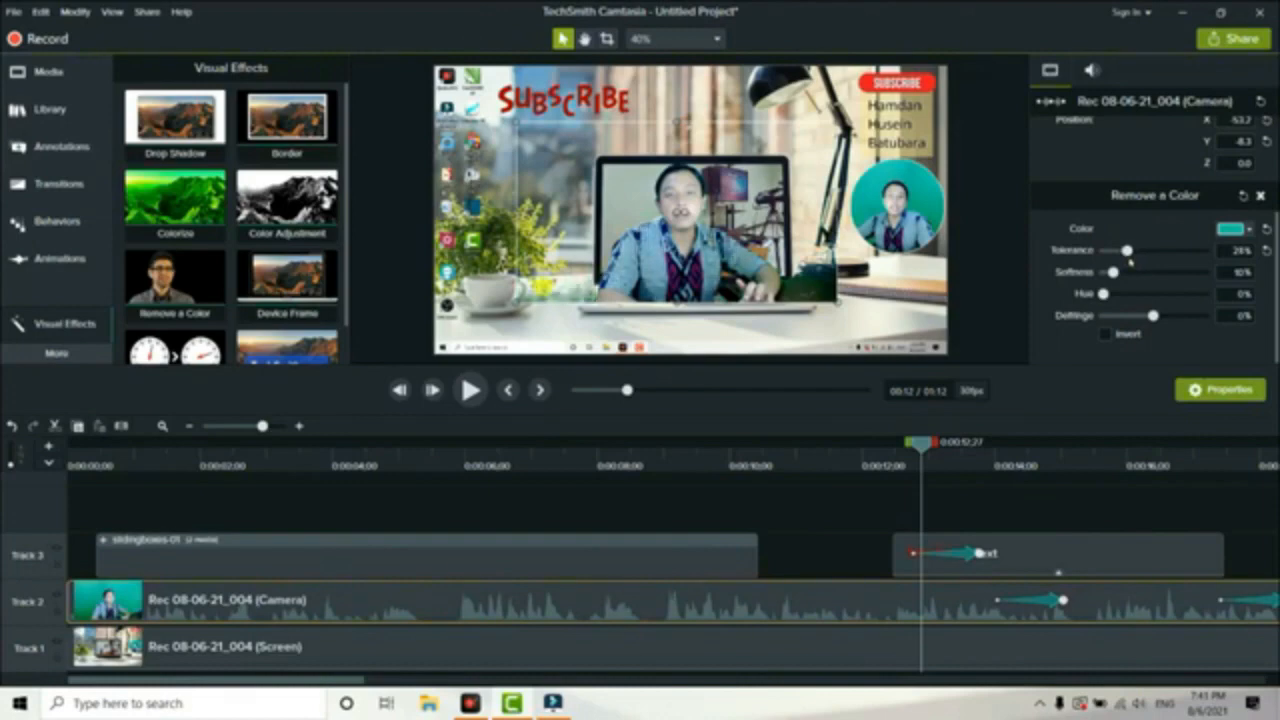
click(712, 271)
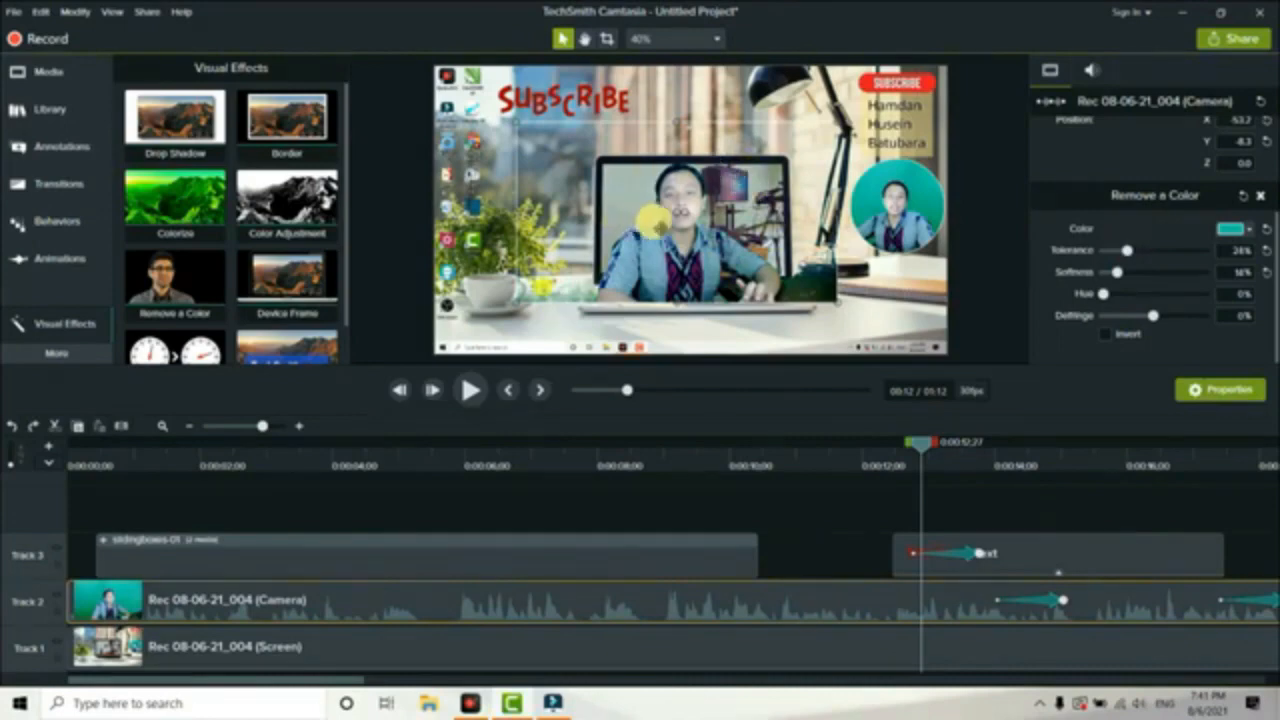
drag(709, 245, 631, 298)
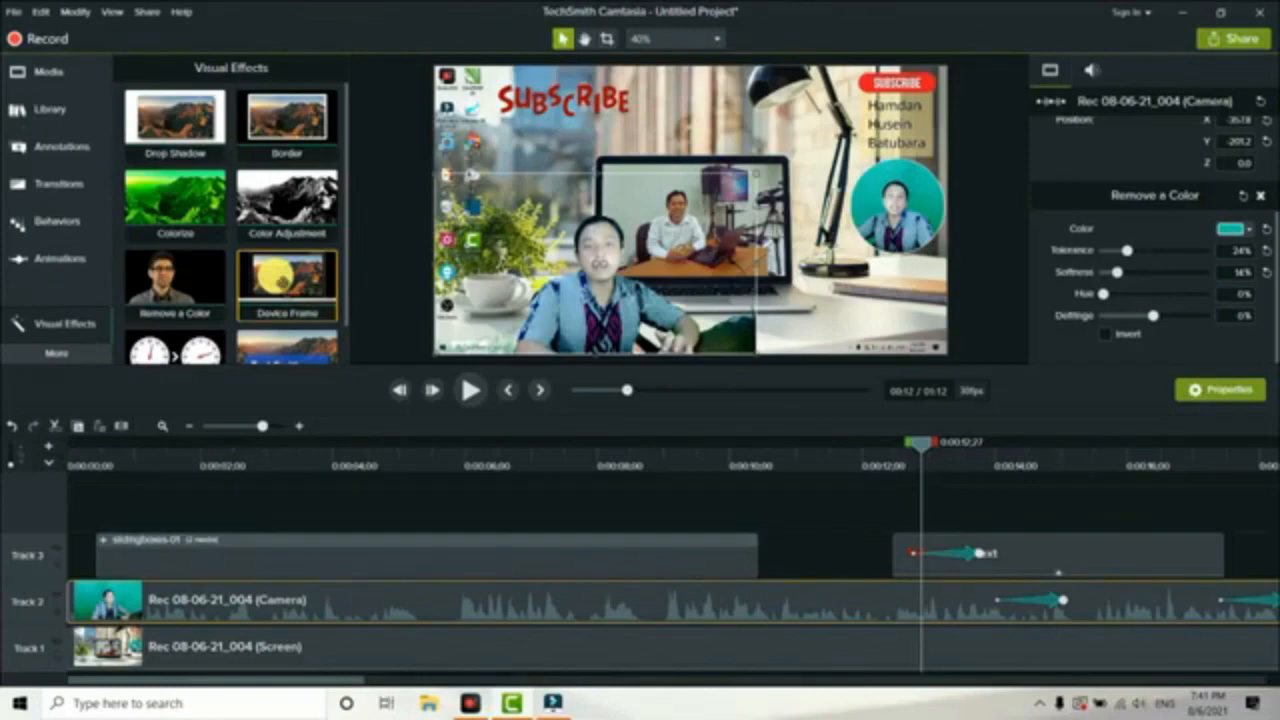
Add a Device Frame of type Desktop to the screen recording clip on Track 1.
drag(285, 283, 171, 650)
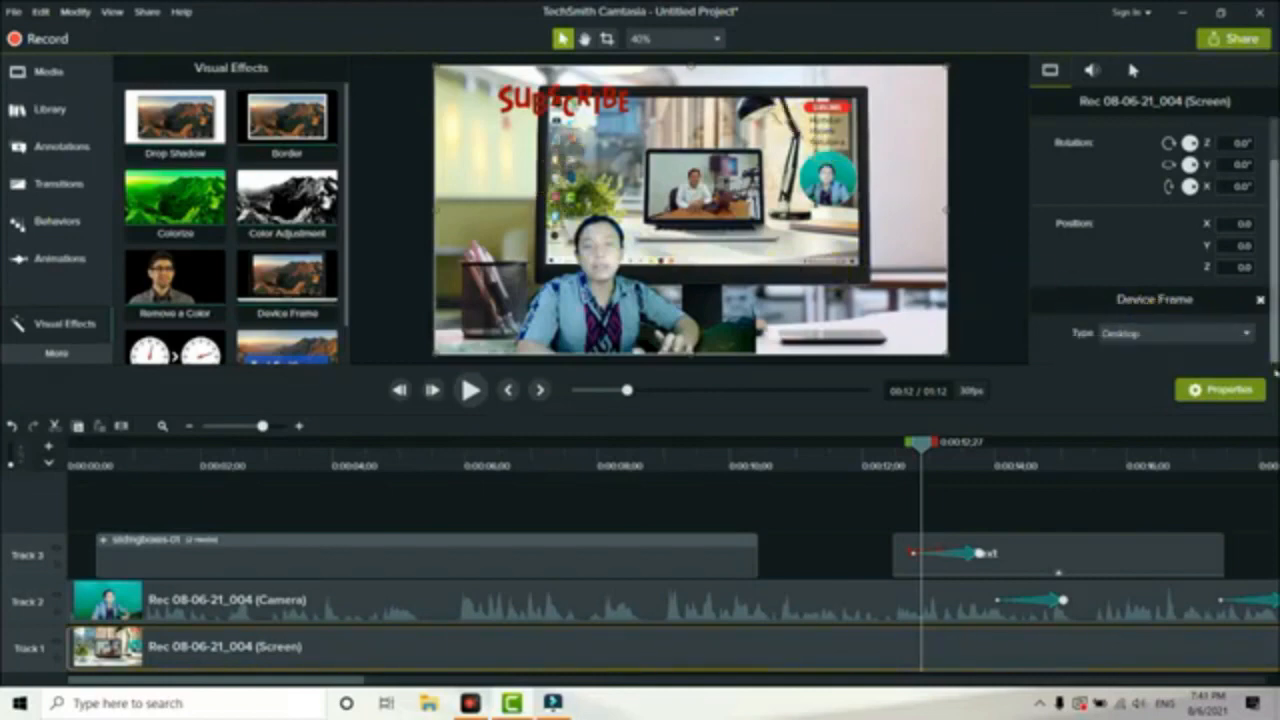
click(1203, 334)
click(1145, 358)
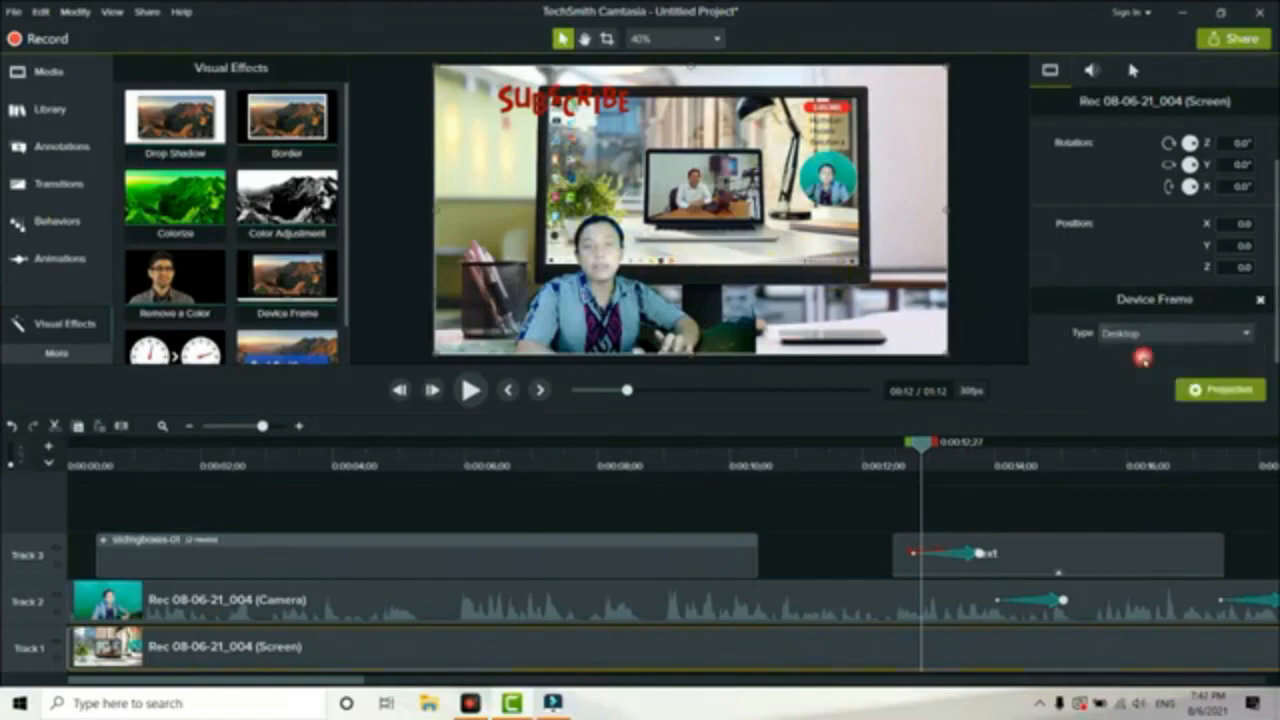
Try the iPhone, MacBook Pro and Google Pixel device frames on the screen recording and settle on MacBook Pro.
click(1157, 336)
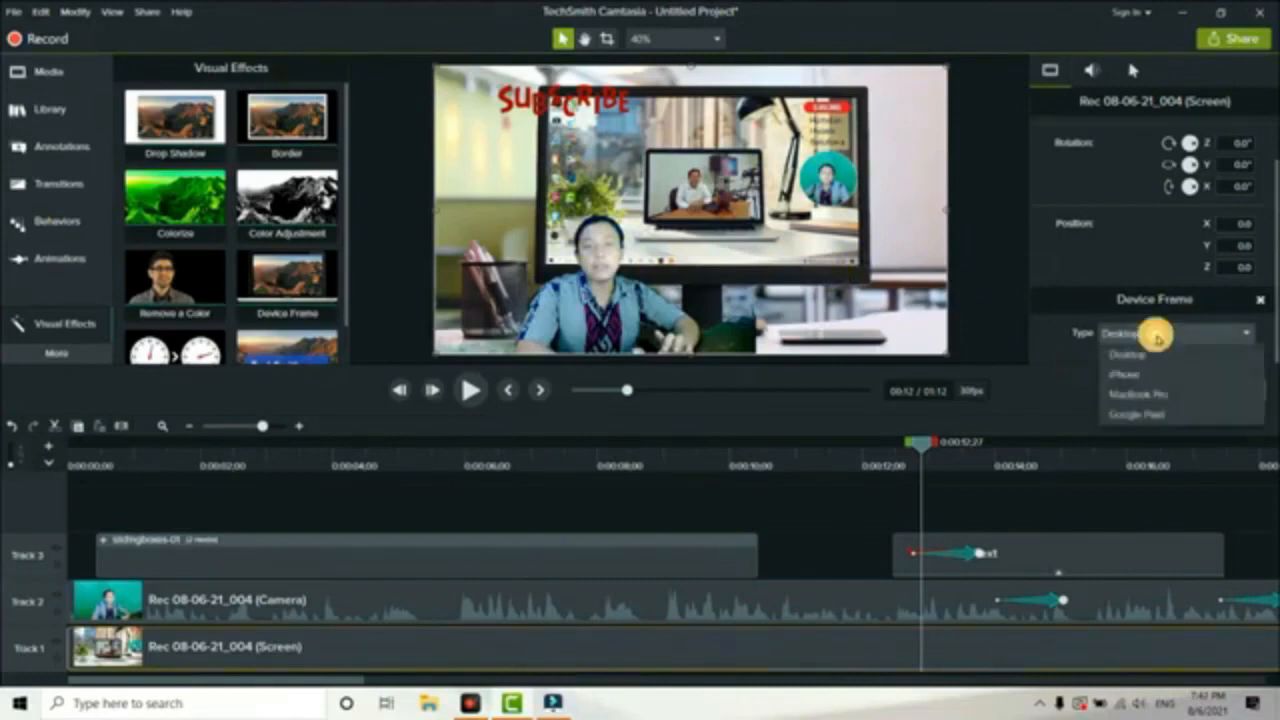
click(1132, 370)
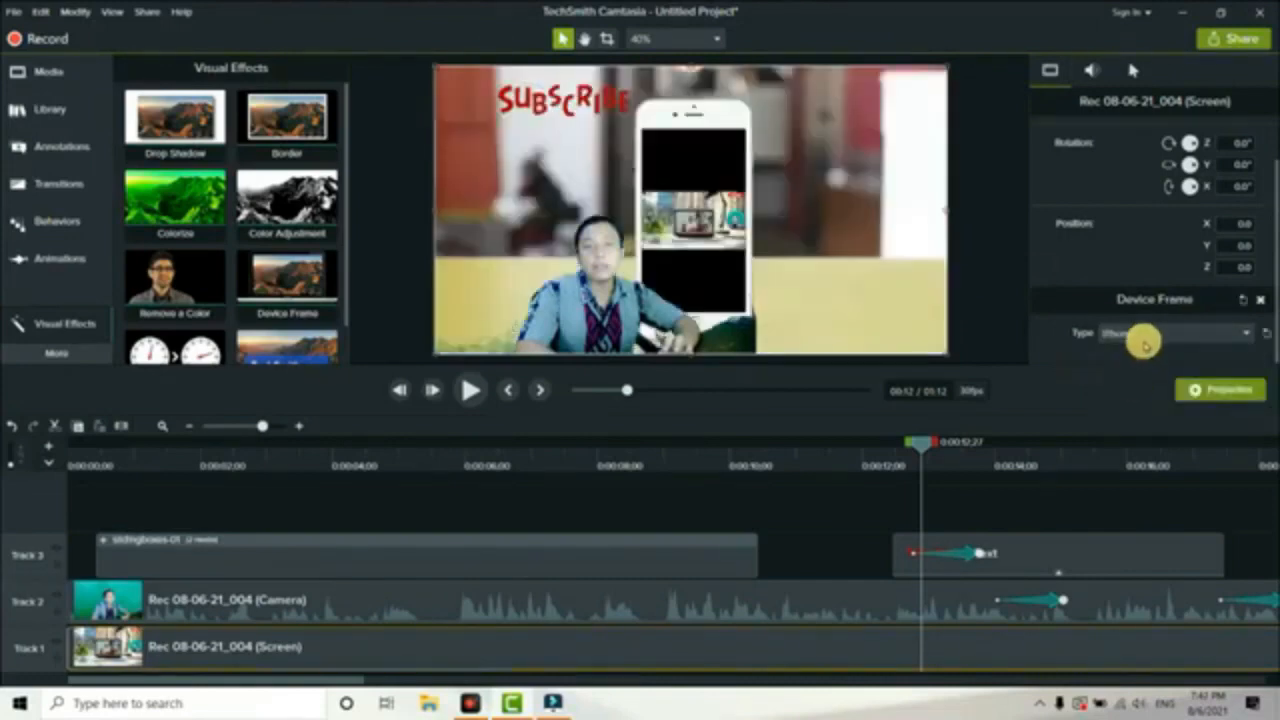
click(1143, 338)
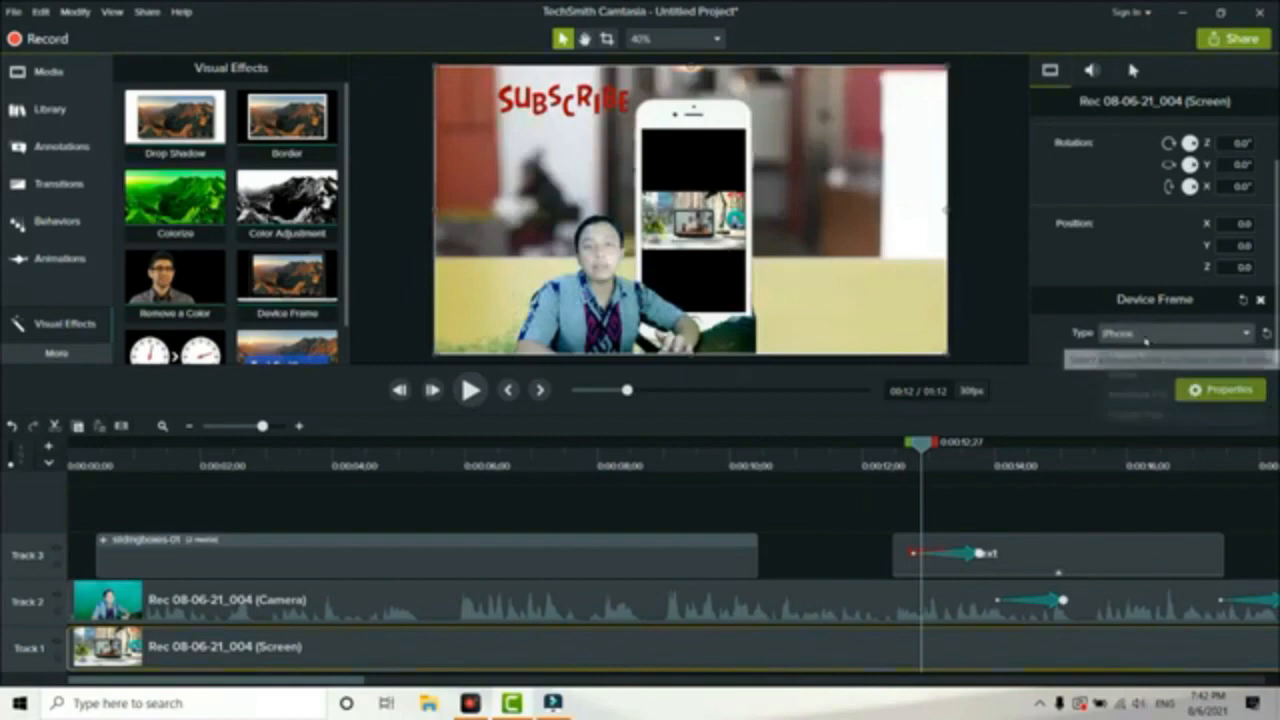
click(1135, 399)
click(1142, 343)
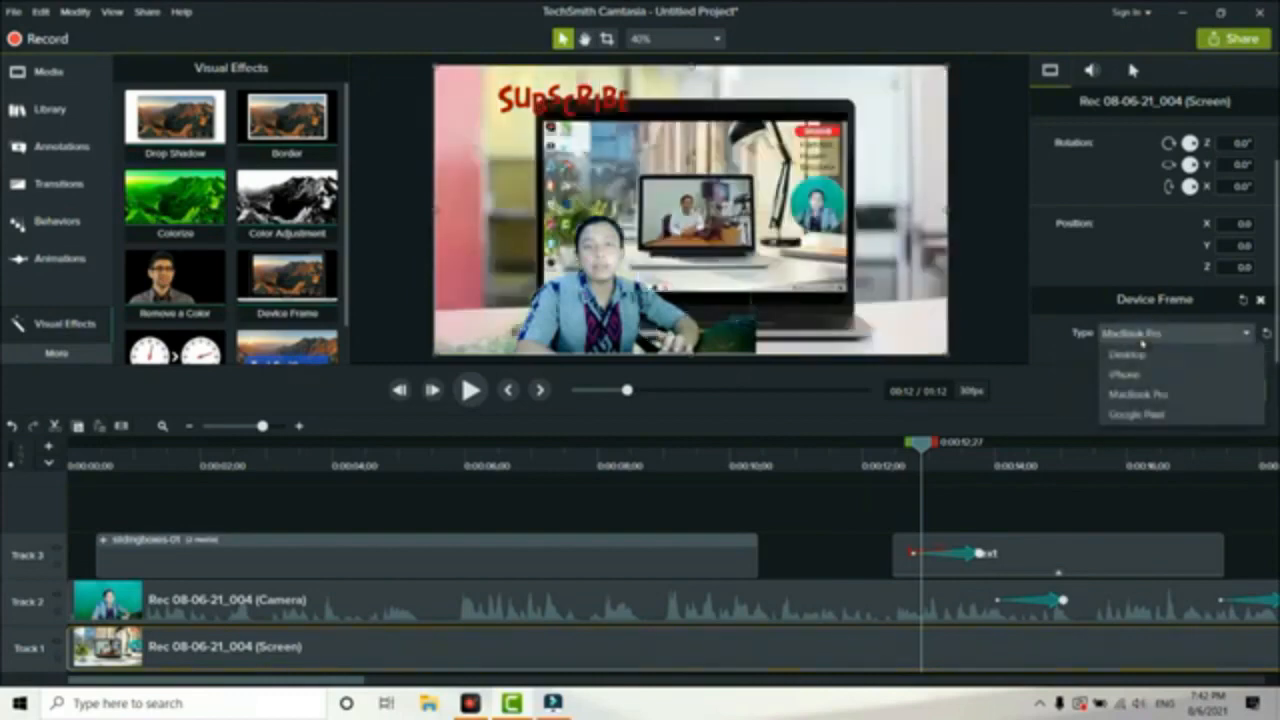
click(1140, 414)
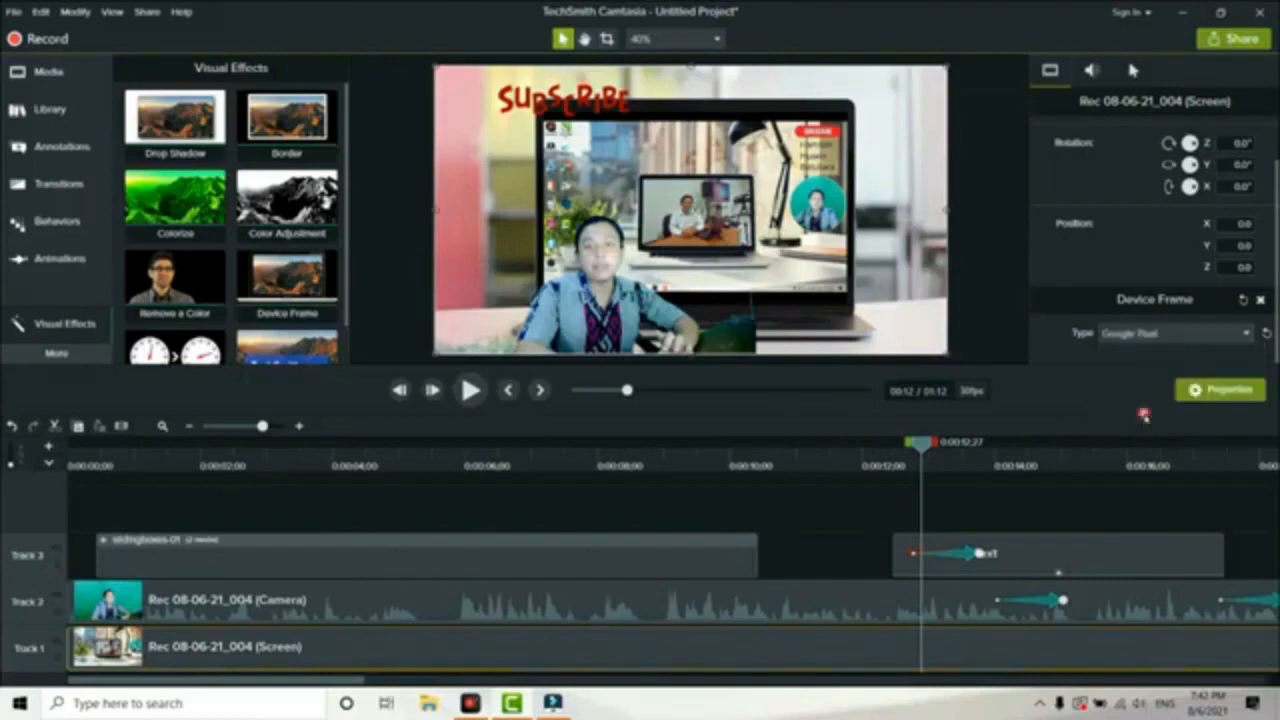
click(1137, 335)
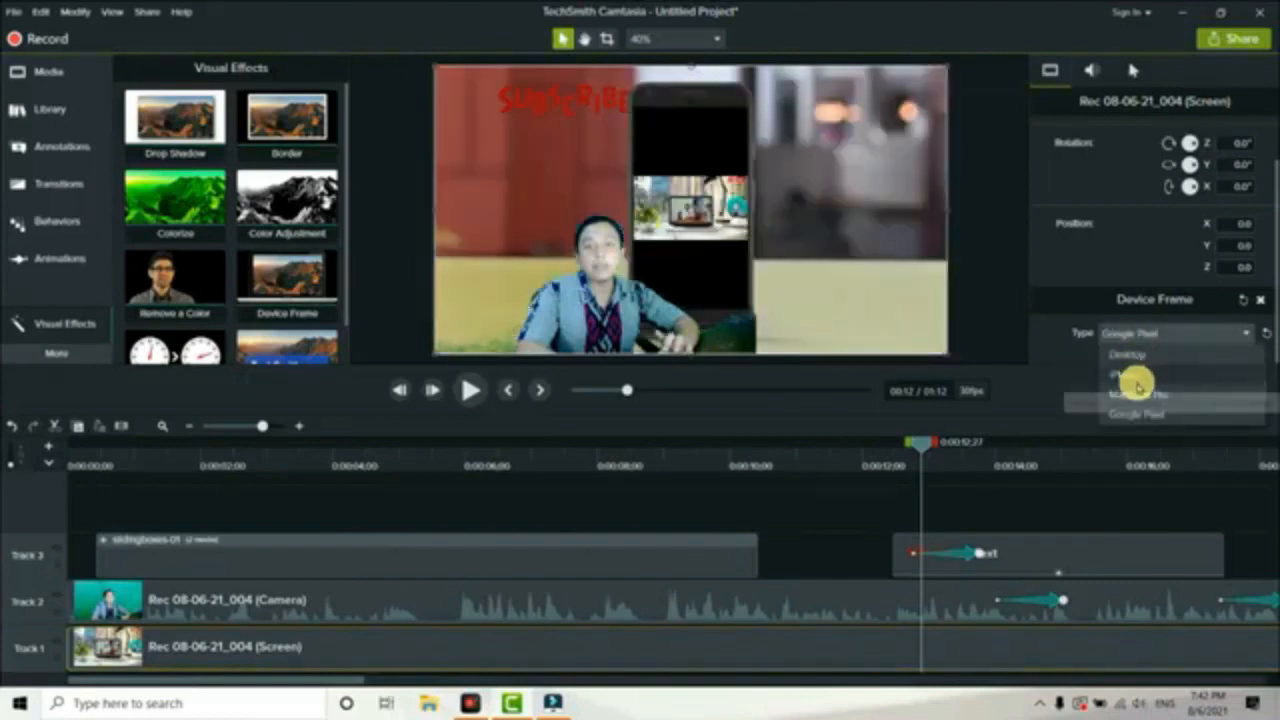
click(1136, 394)
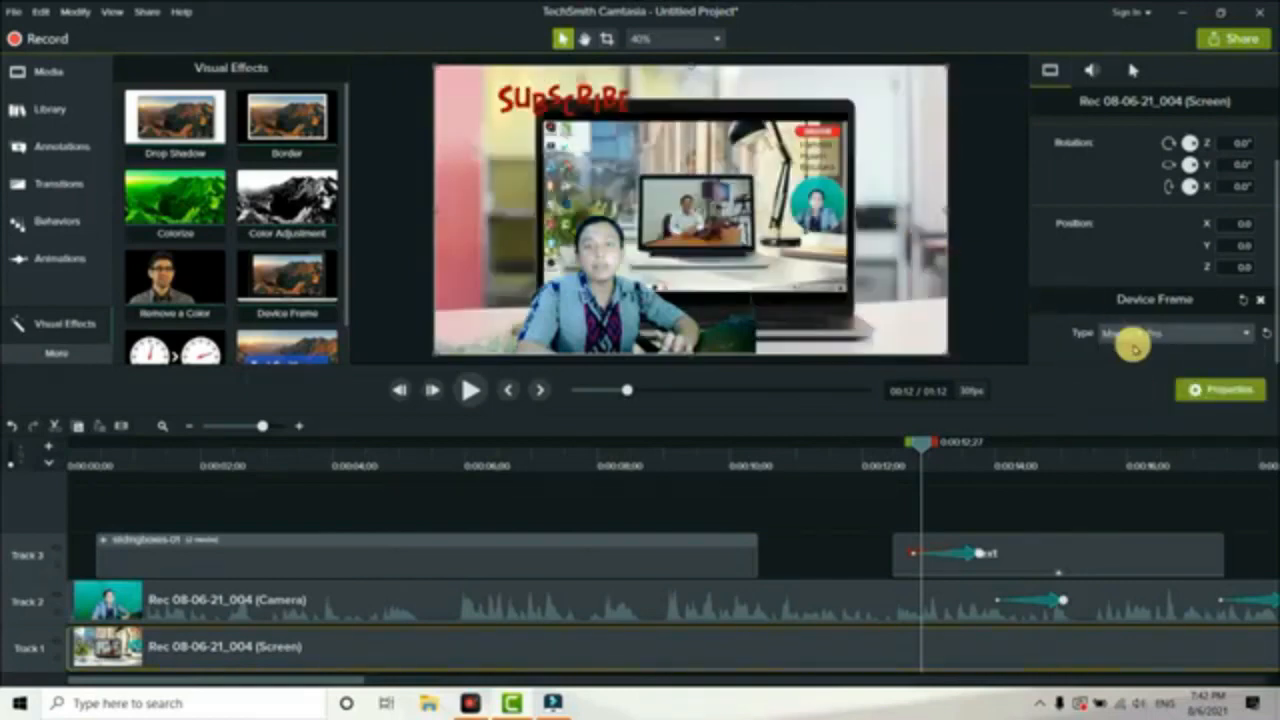
Move the webcam clip to the canvas's lower-right corner and the red SUBSCRIBE text closer to its upper-left corner.
drag(606, 280, 865, 279)
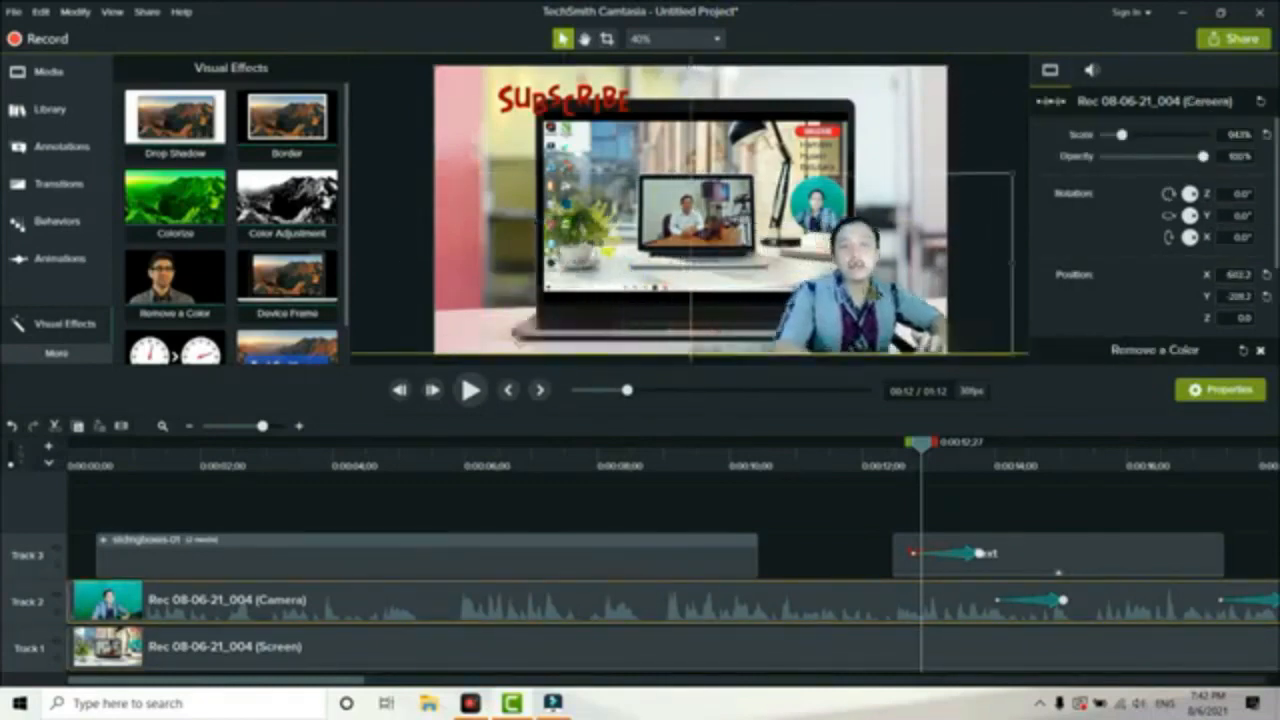
click(617, 180)
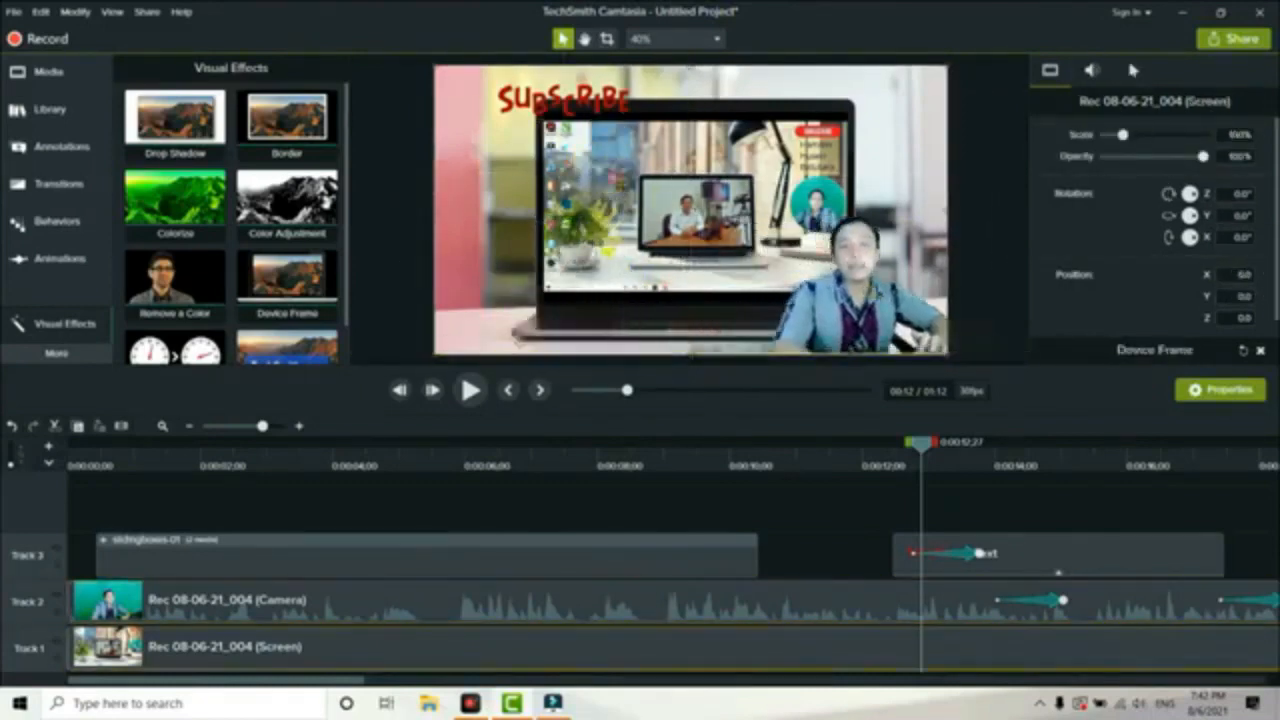
click(548, 98)
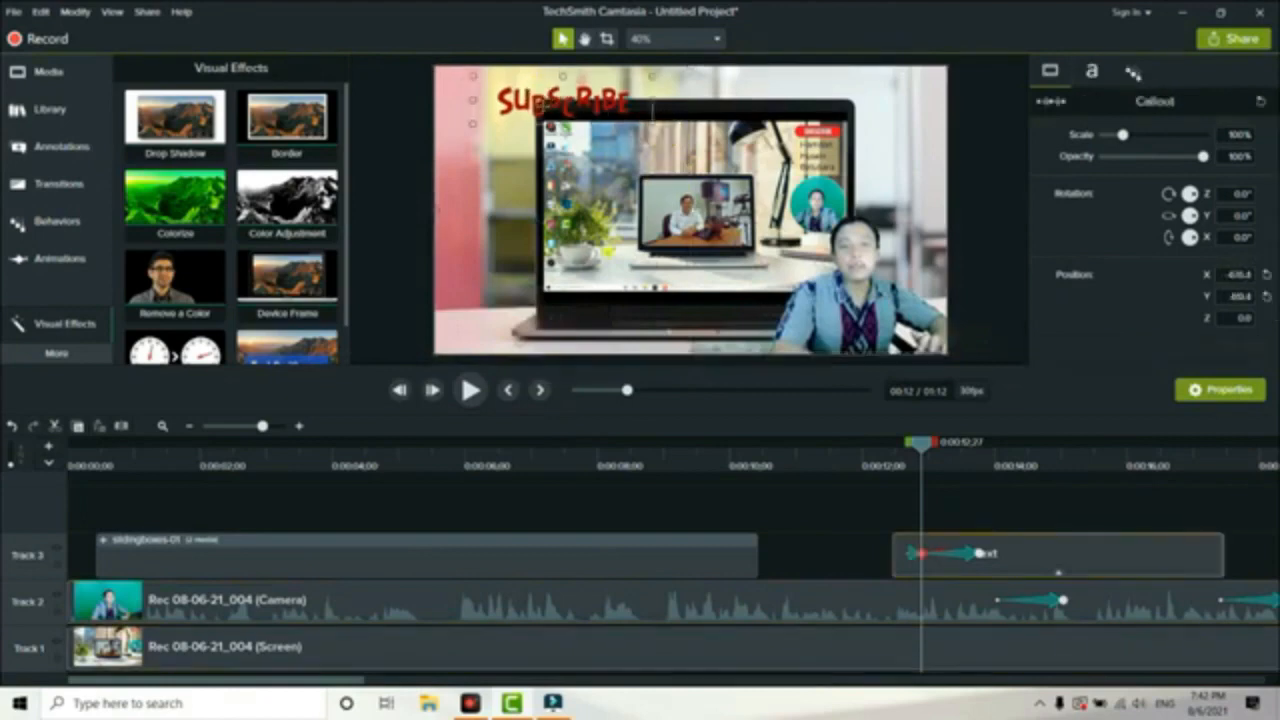
drag(548, 98, 508, 88)
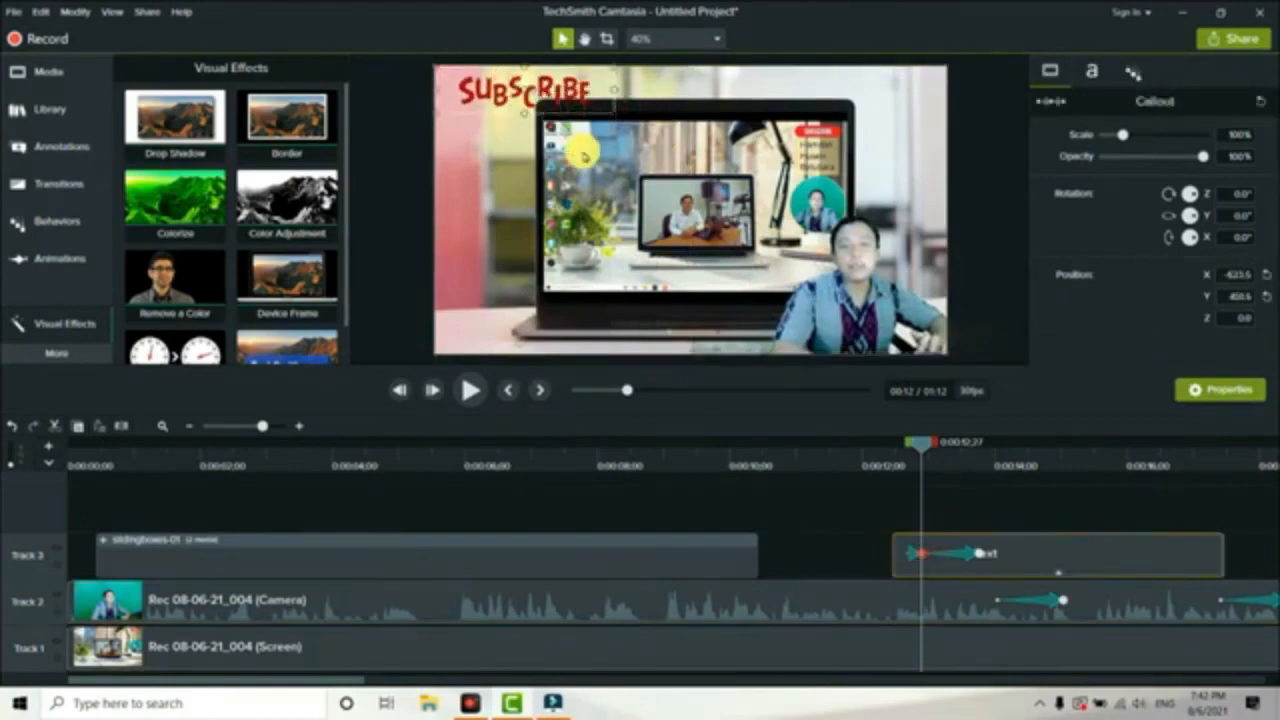
Split the screen recording on Track 1 at about the 4-second mark.
scroll(290, 350, down, 1)
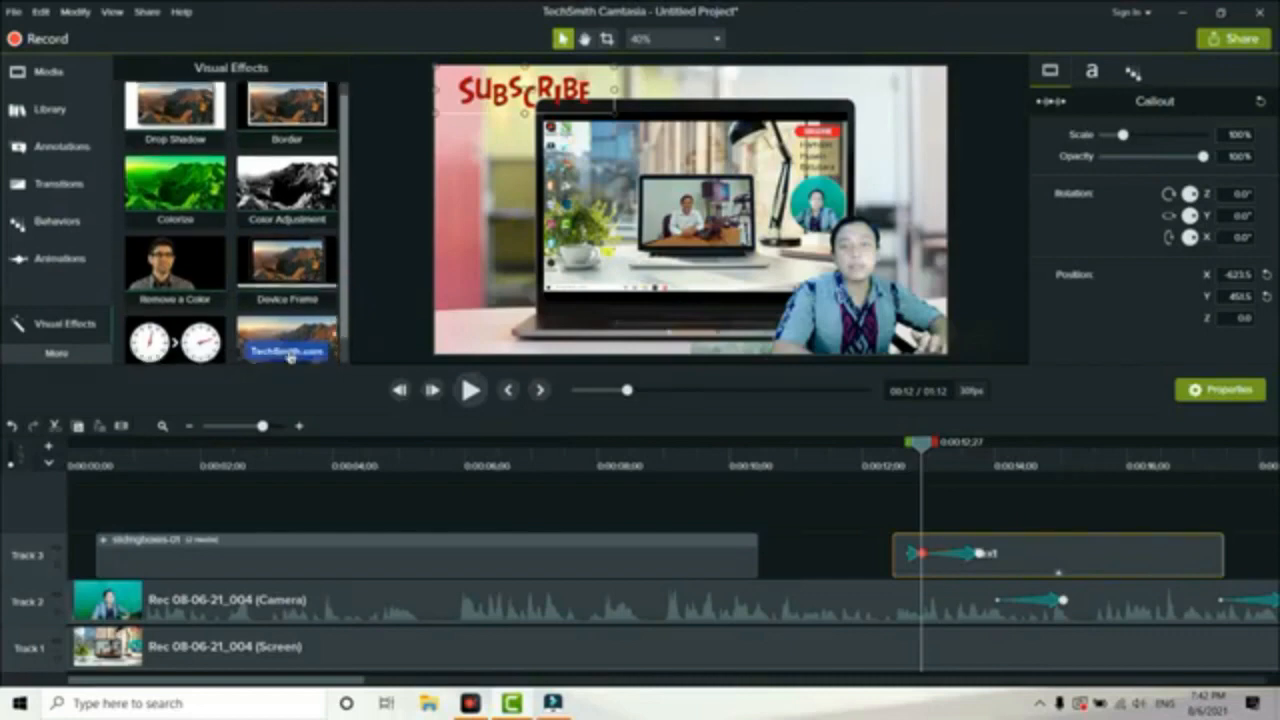
scroll(235, 250, down, 2)
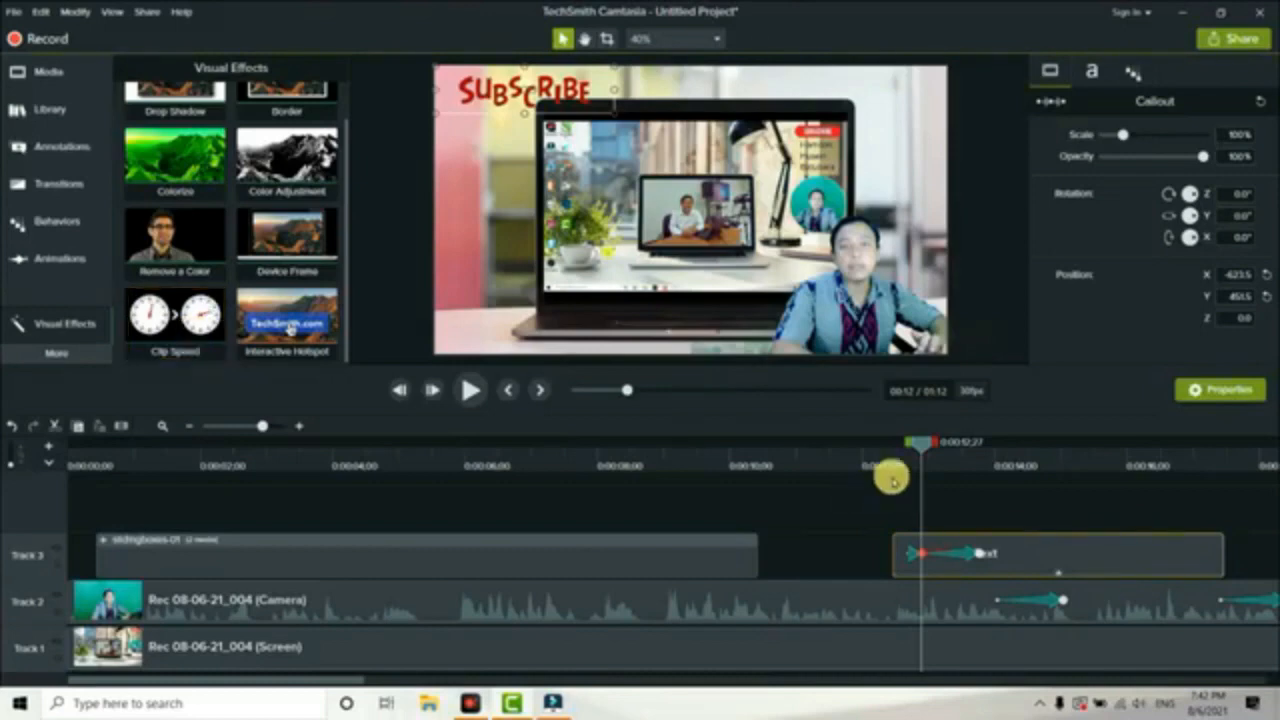
drag(920, 443, 570, 443)
drag(500, 555, 332, 558)
click(340, 650)
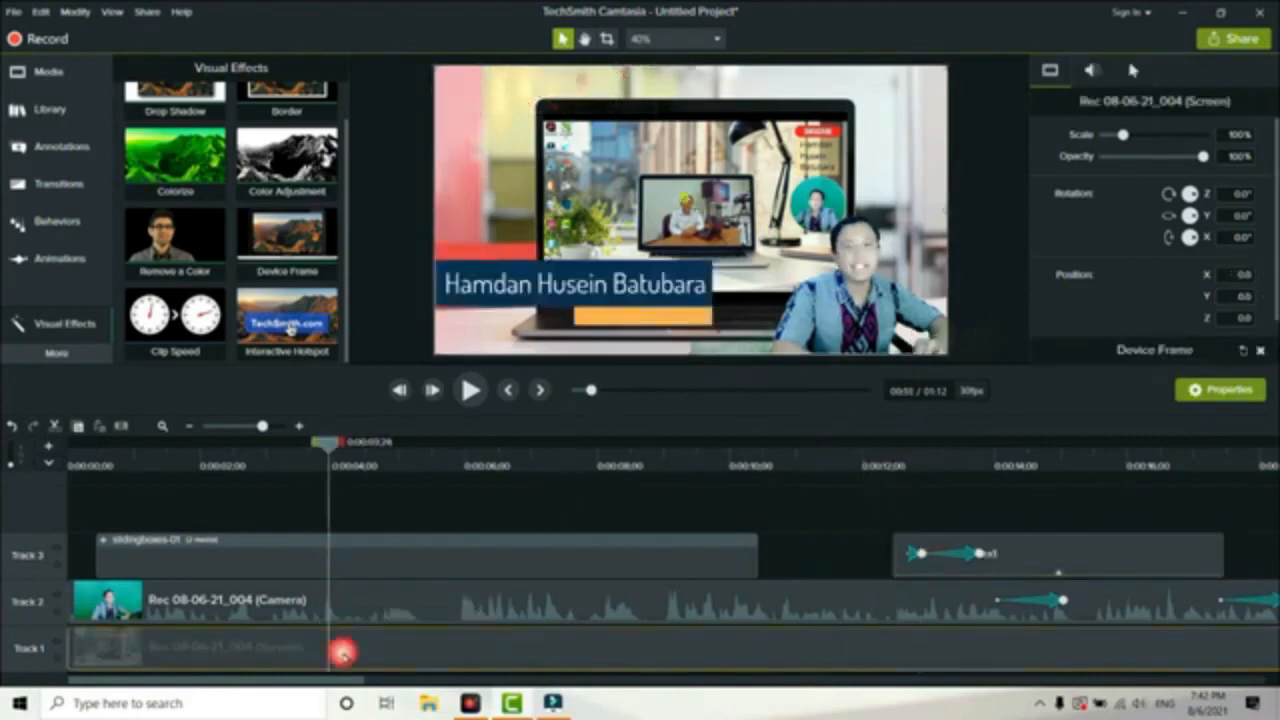
click(121, 425)
drag(326, 441, 404, 465)
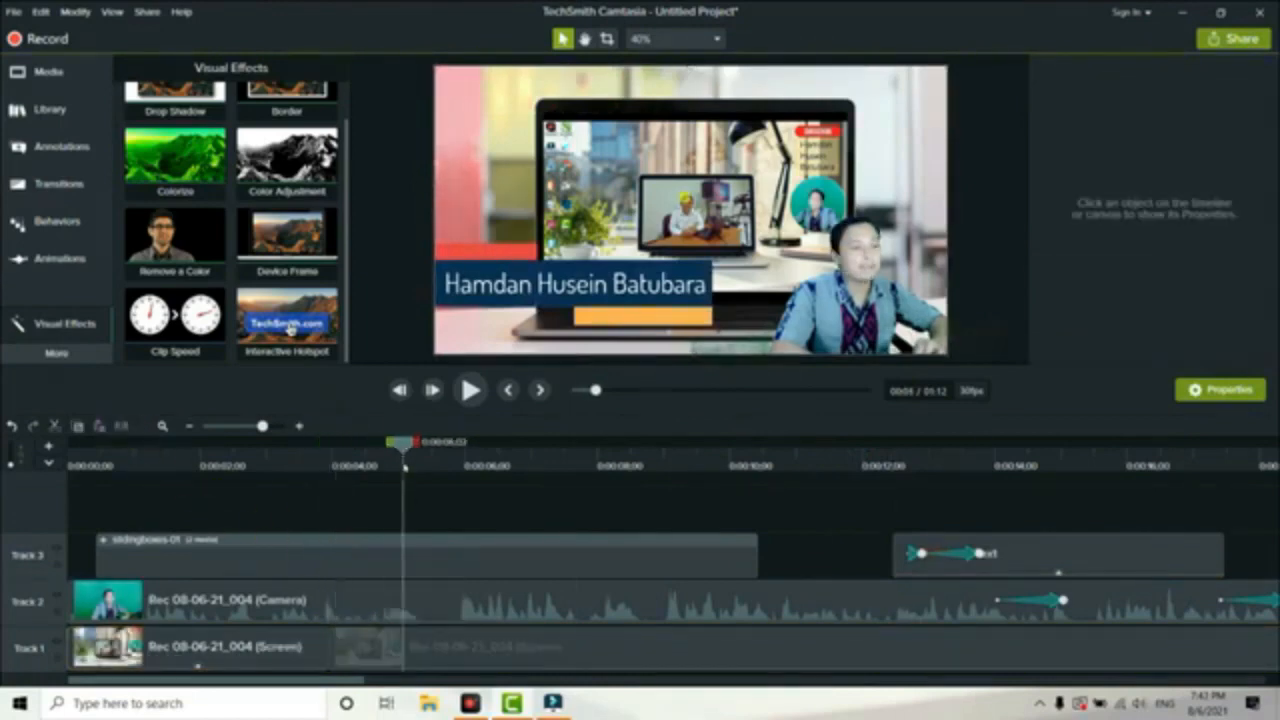
Add the Clip Speed effect to the first screen recording segment on Track 1 and set its speed to 2x.
click(205, 320)
drag(205, 320, 170, 645)
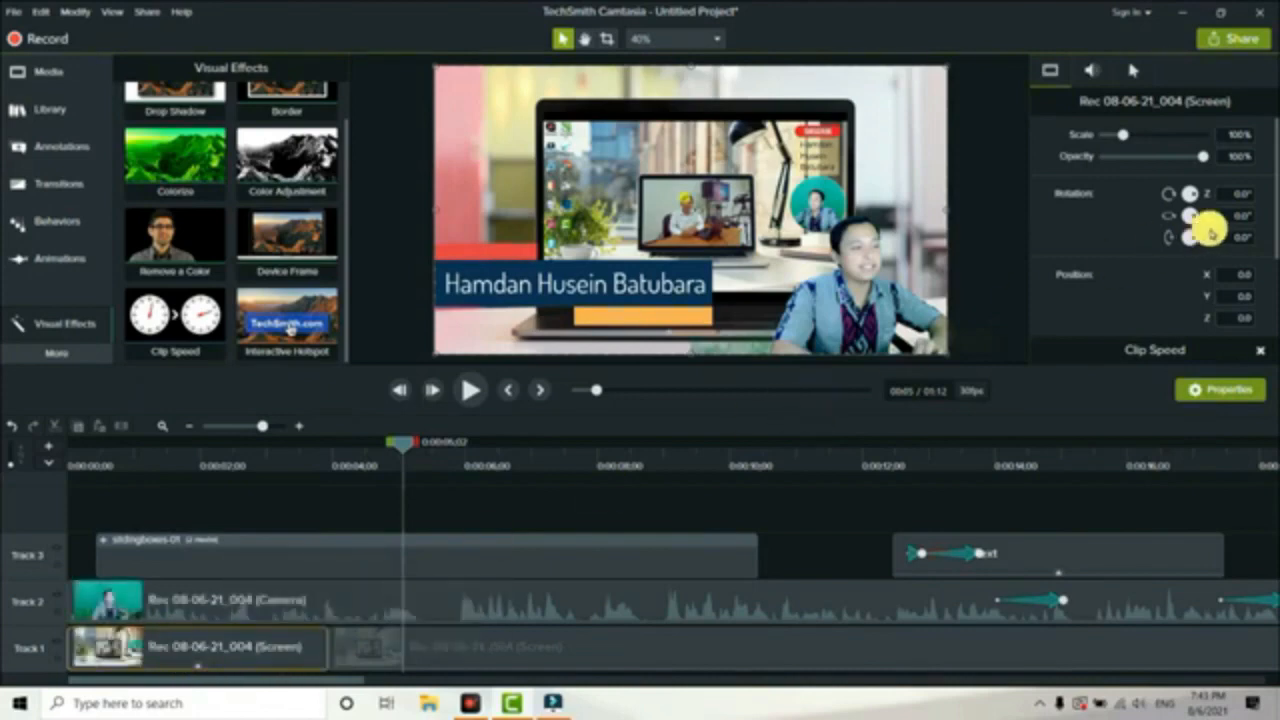
scroll(1272, 205, down, 4)
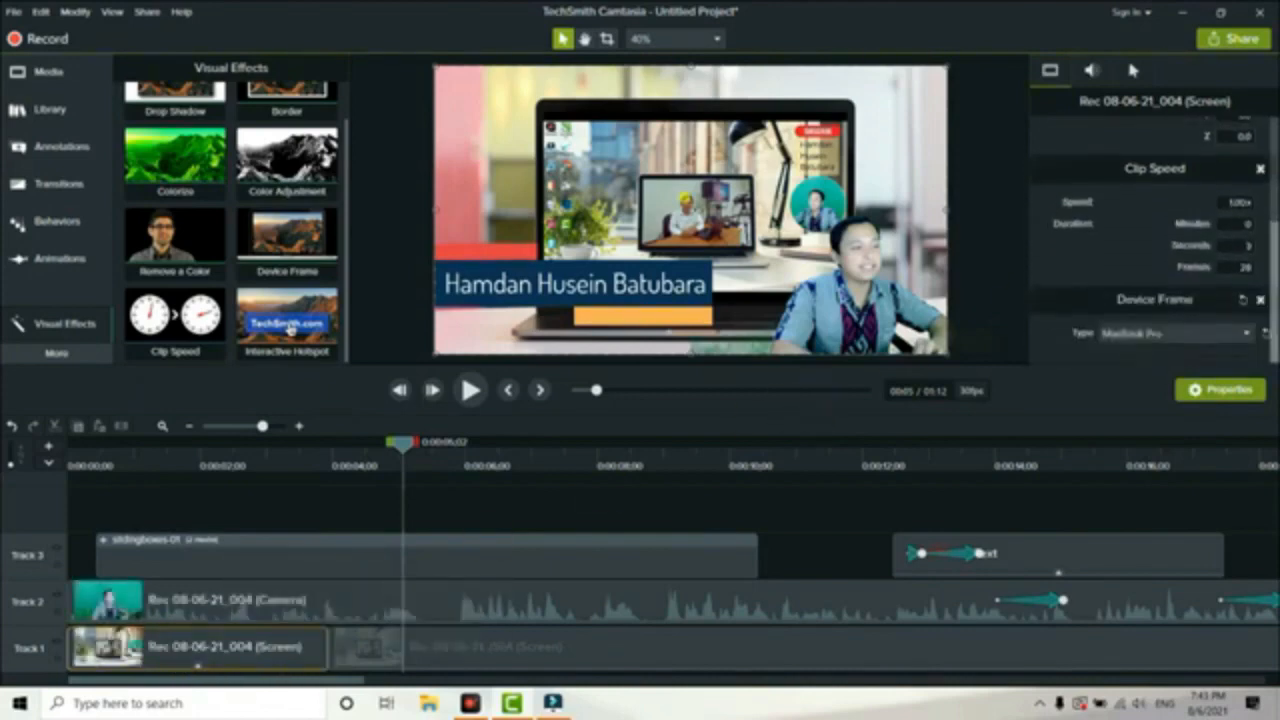
click(1238, 204)
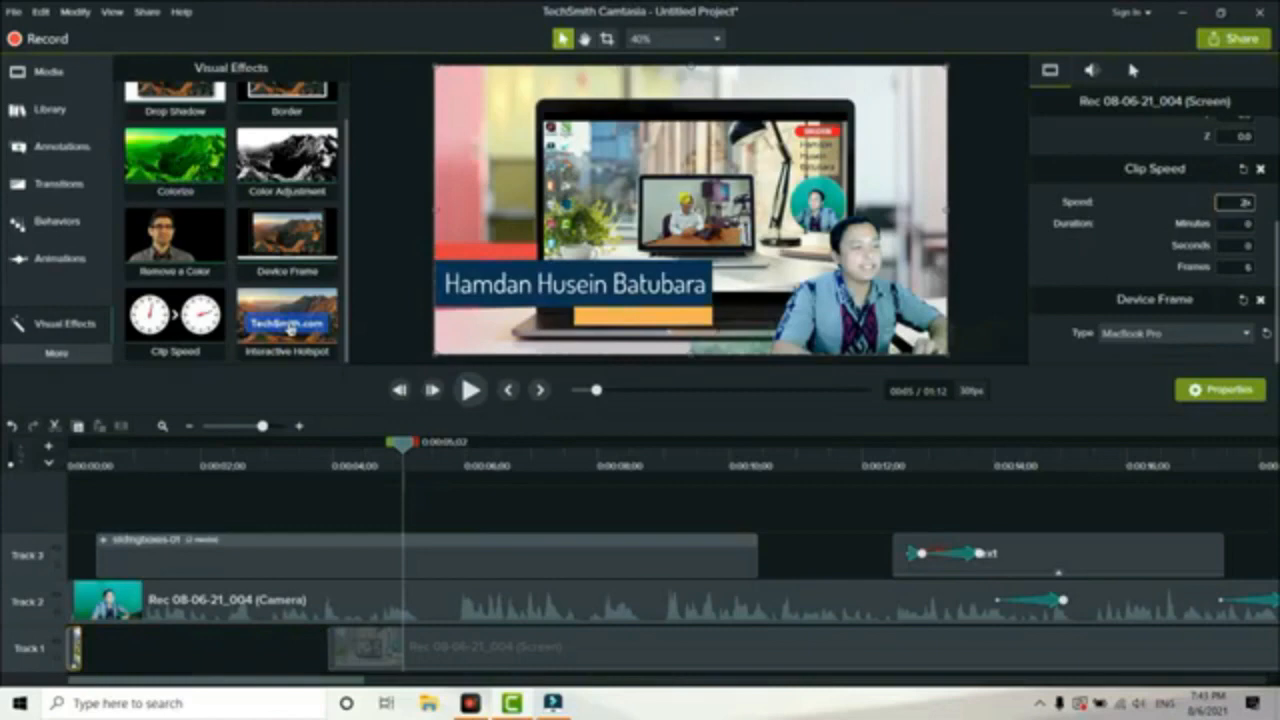
key(Return)
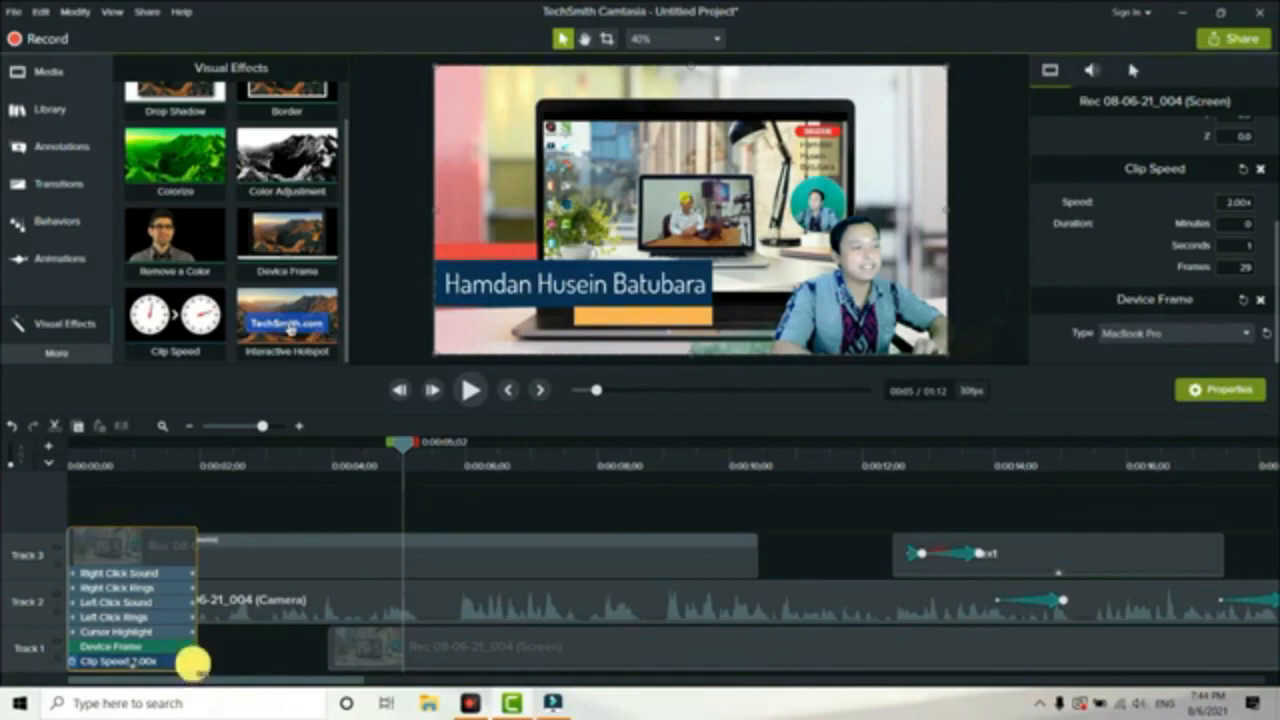
Stretch the first screen segment's Clip Speed effect to a duration of 7 seconds and scrub through the slowed section.
drag(196, 672, 346, 667)
drag(466, 657, 713, 647)
drag(326, 662, 527, 662)
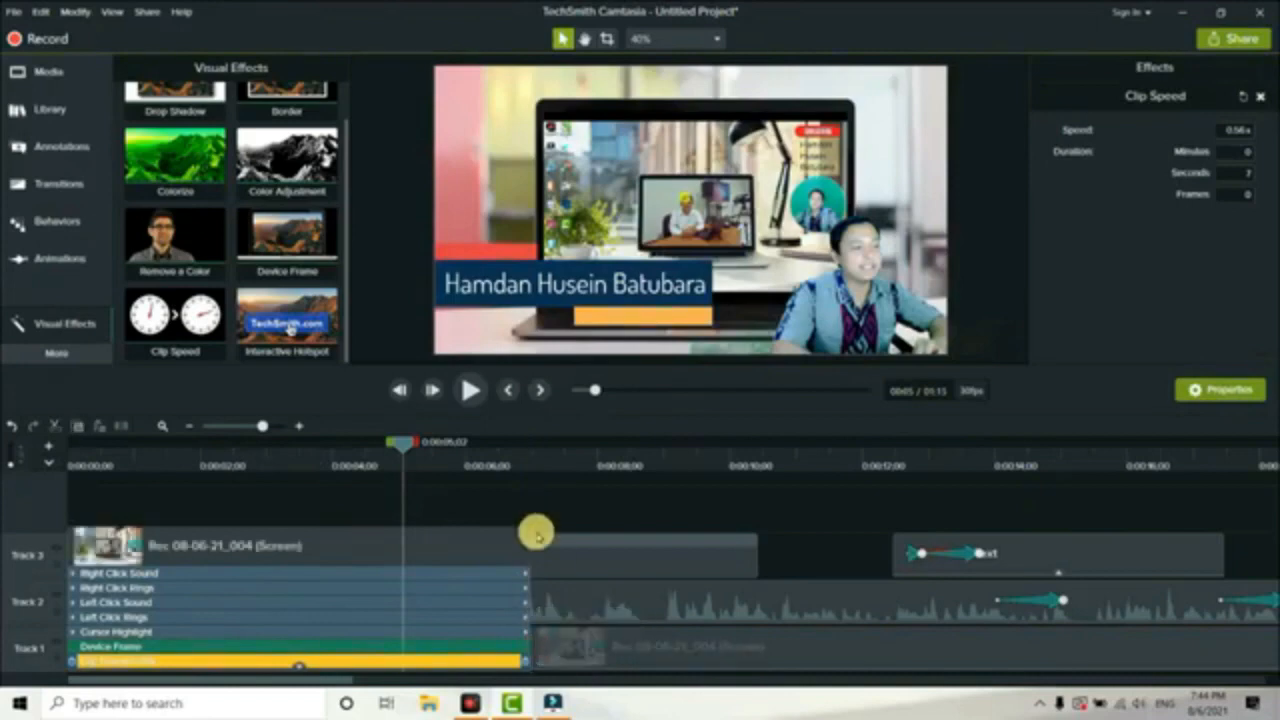
drag(408, 441, 234, 441)
drag(276, 504, 463, 494)
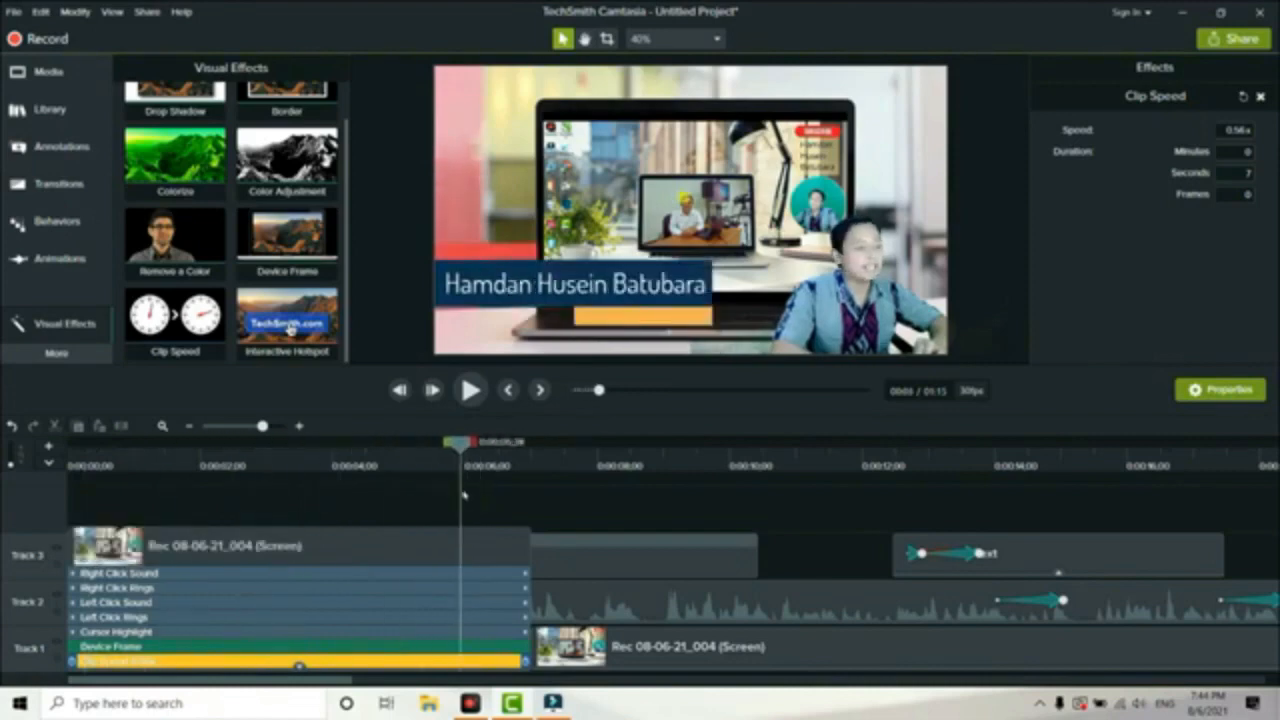
click(185, 312)
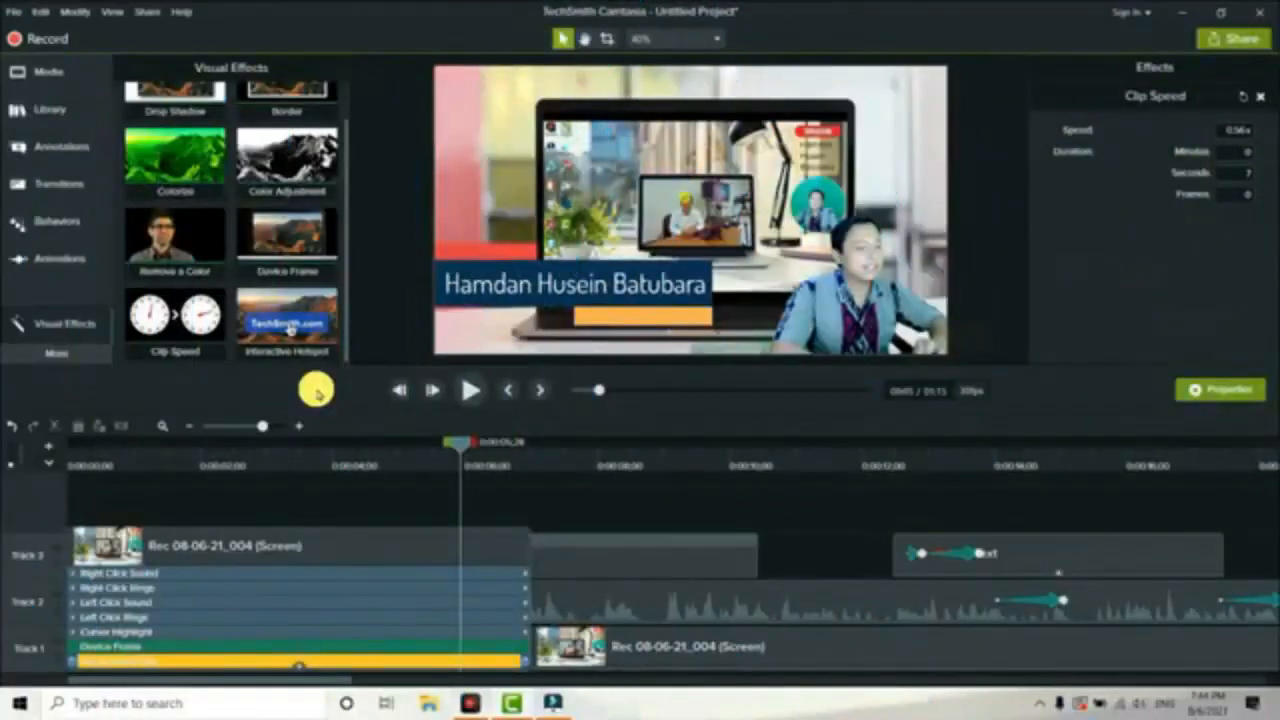
Apply the Noise Removal audio effect to the camera recording on Track 2.
click(80, 355)
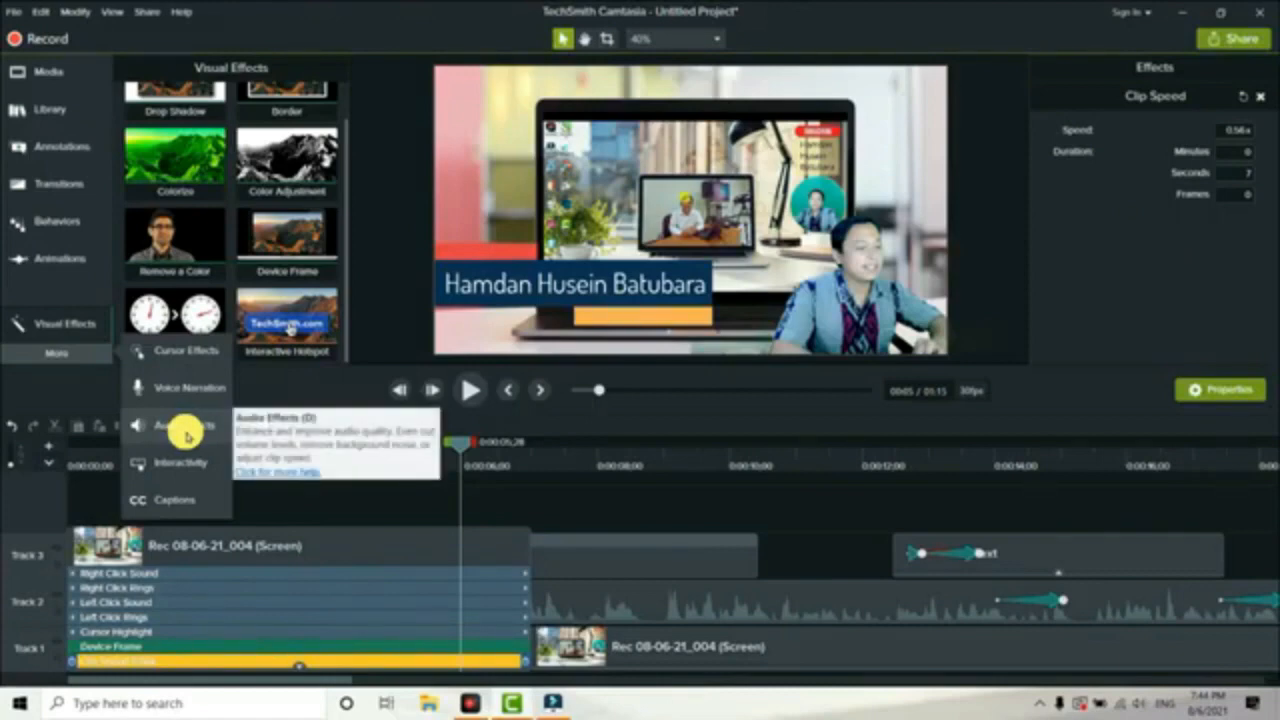
click(186, 434)
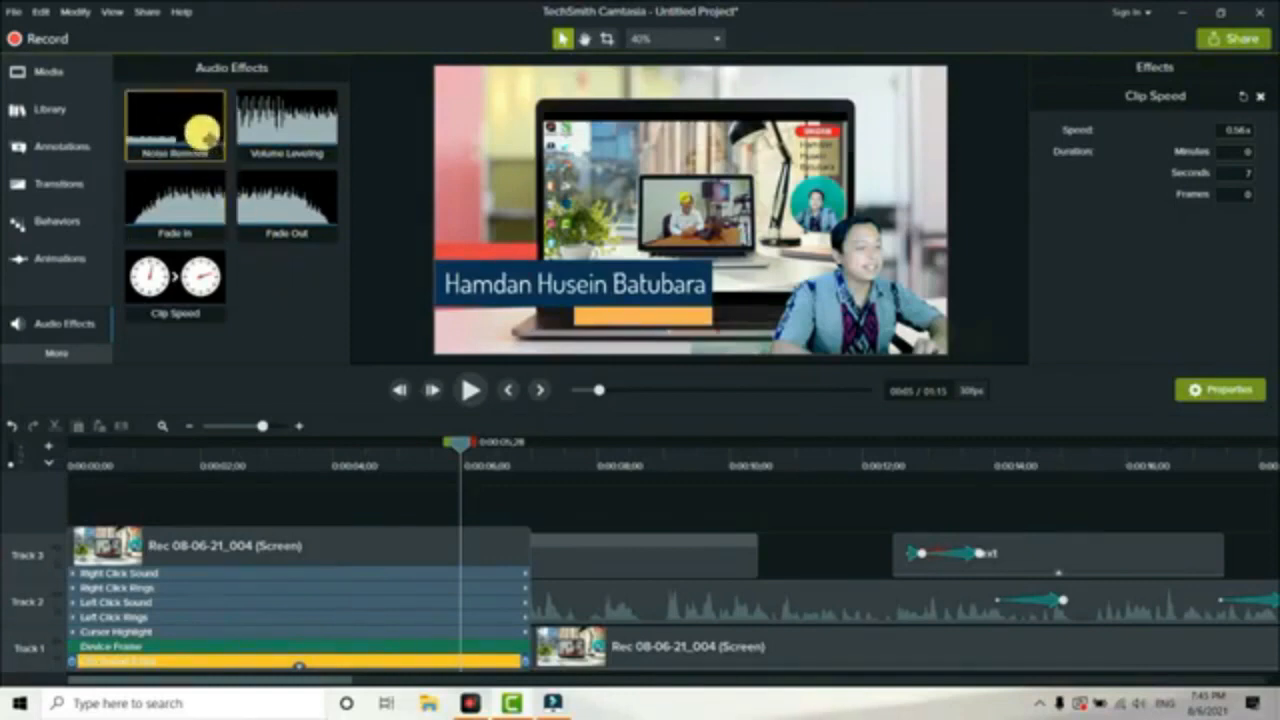
drag(203, 131, 617, 603)
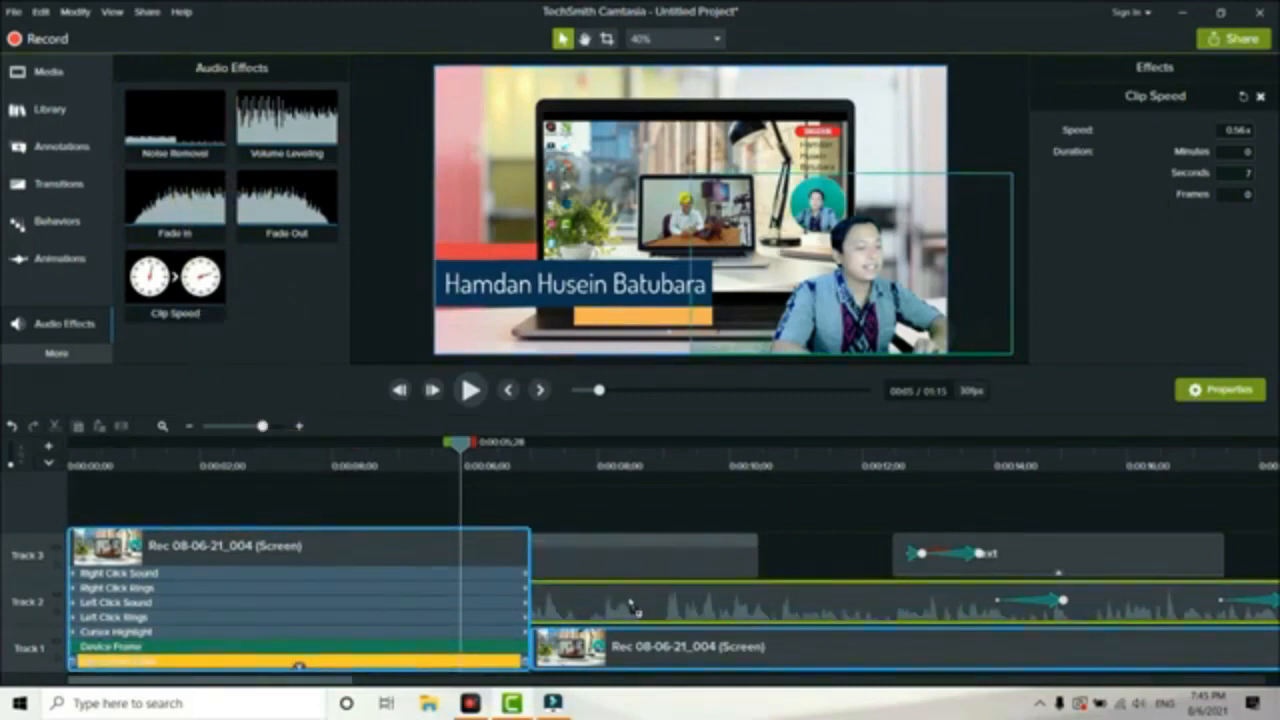
drag(641, 608, 637, 602)
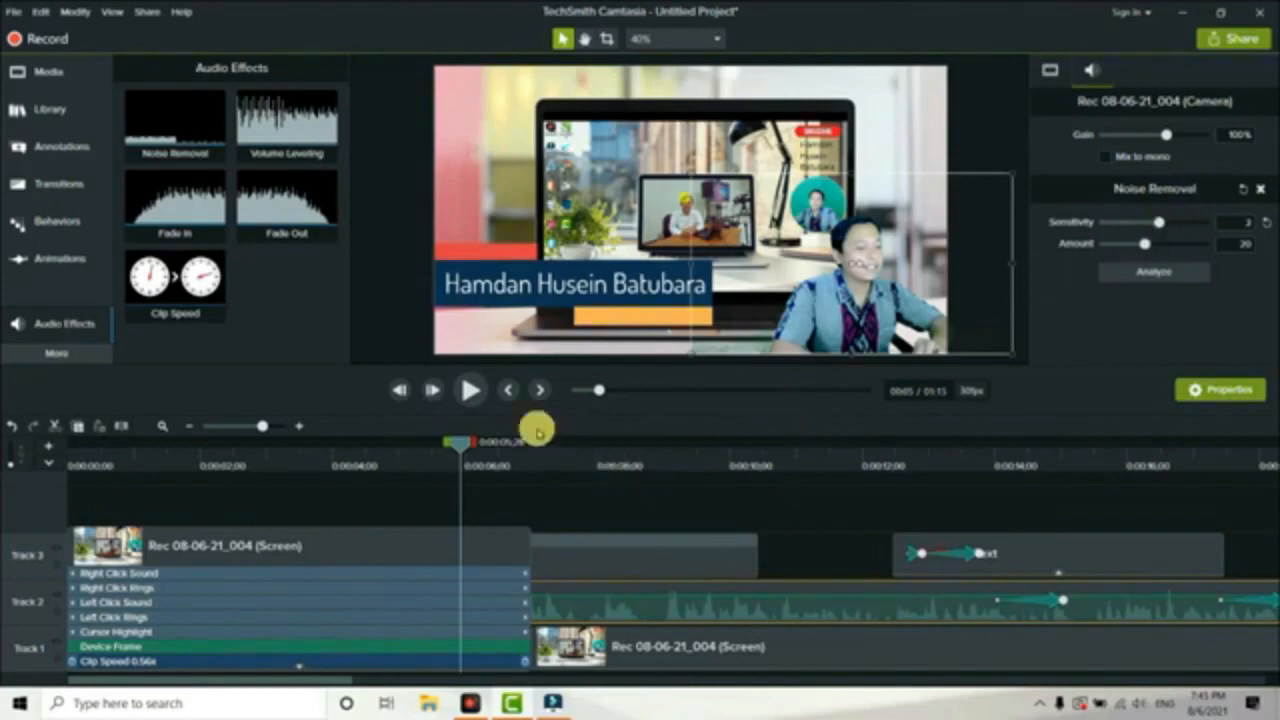
Play back the camera clip's cleaned audio and reset the Noise Removal sensitivity to 0.
click(472, 389)
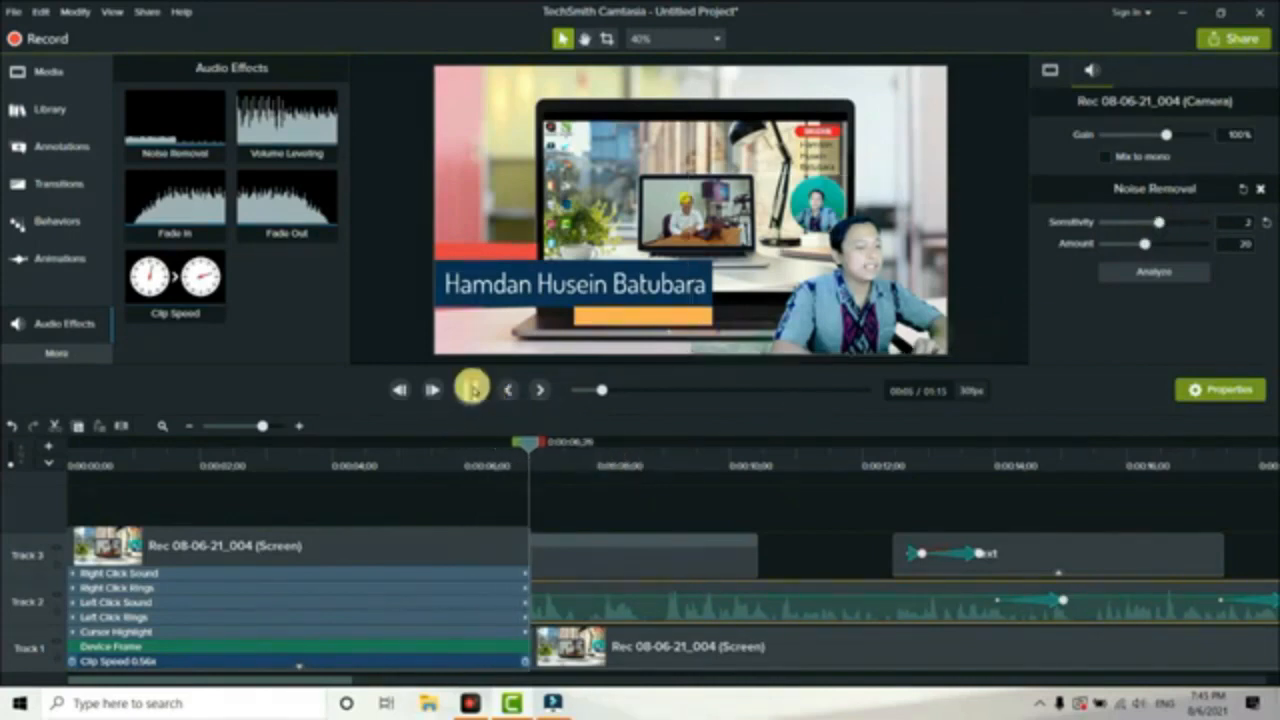
click(472, 389)
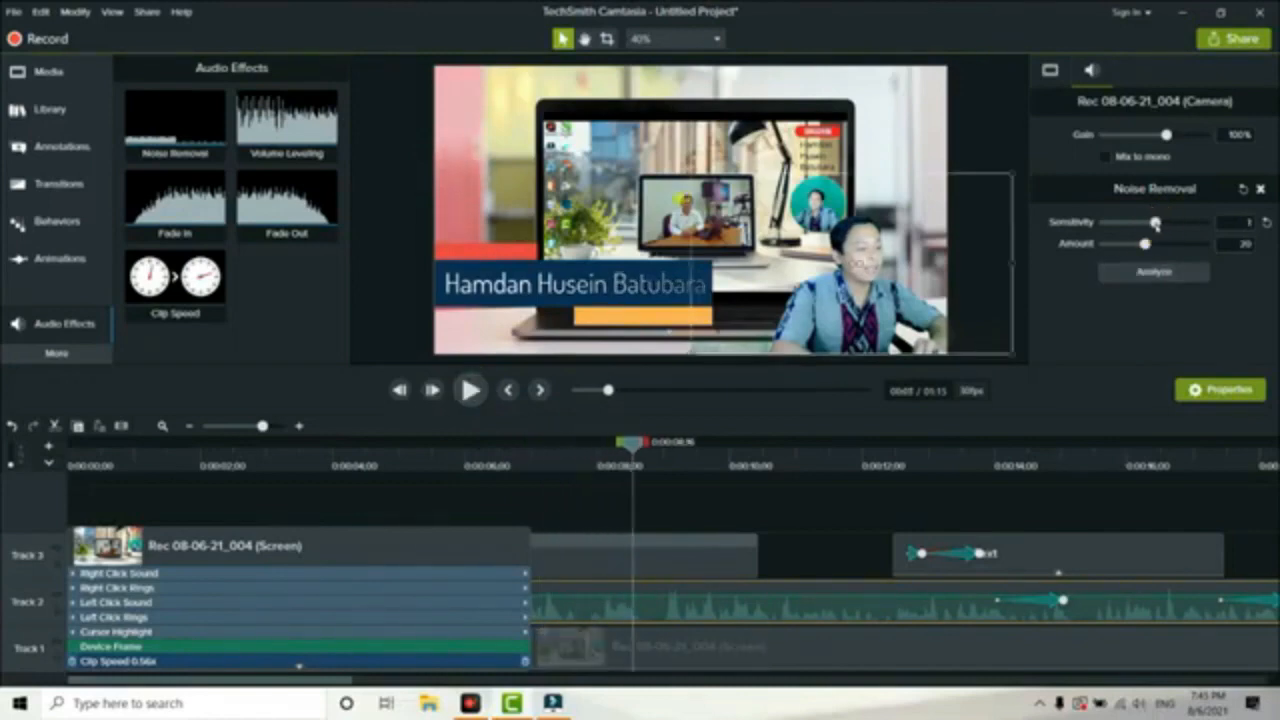
click(1266, 222)
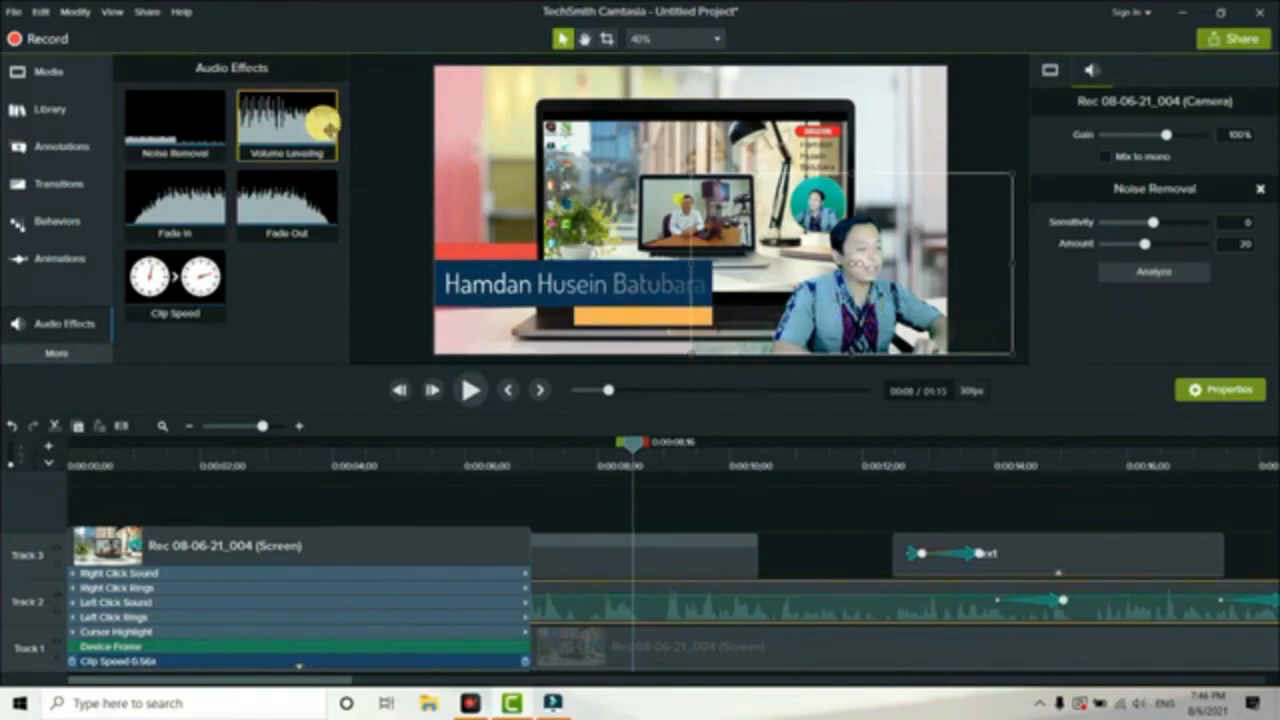
Apply the Volume Leveling audio effect to the camera recording on Track 2.
drag(325, 125, 595, 597)
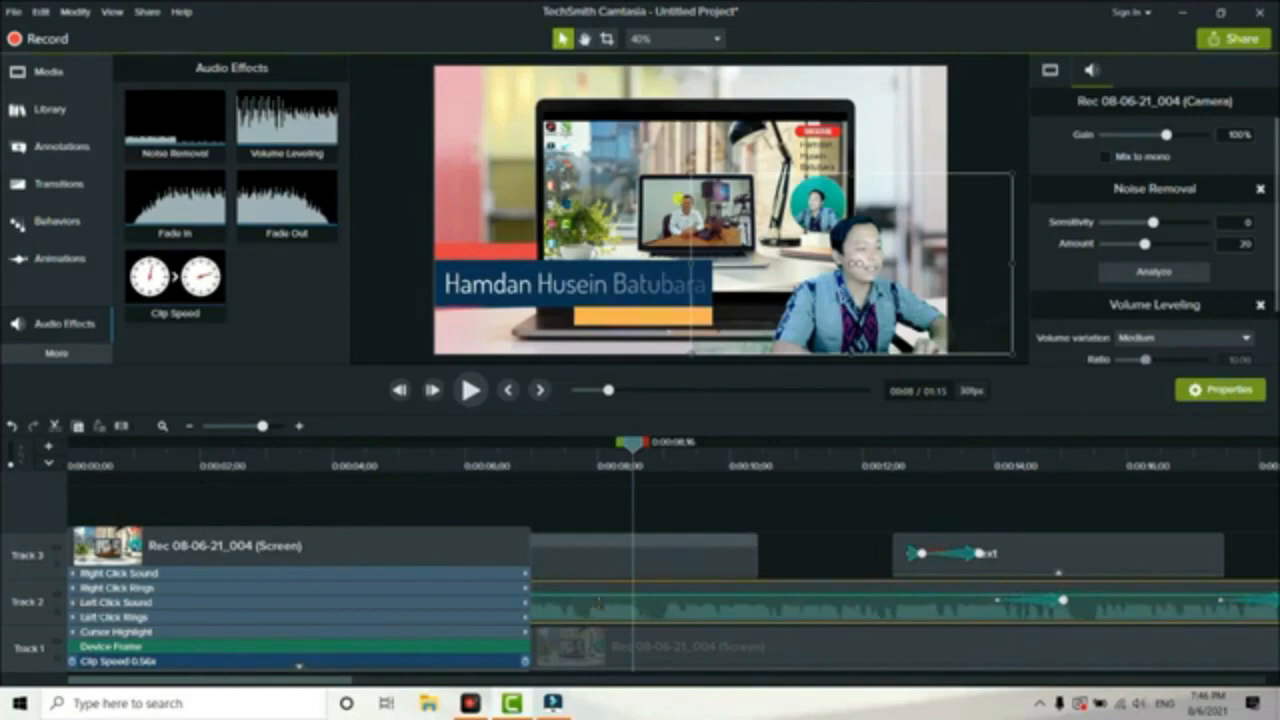
click(598, 601)
click(597, 591)
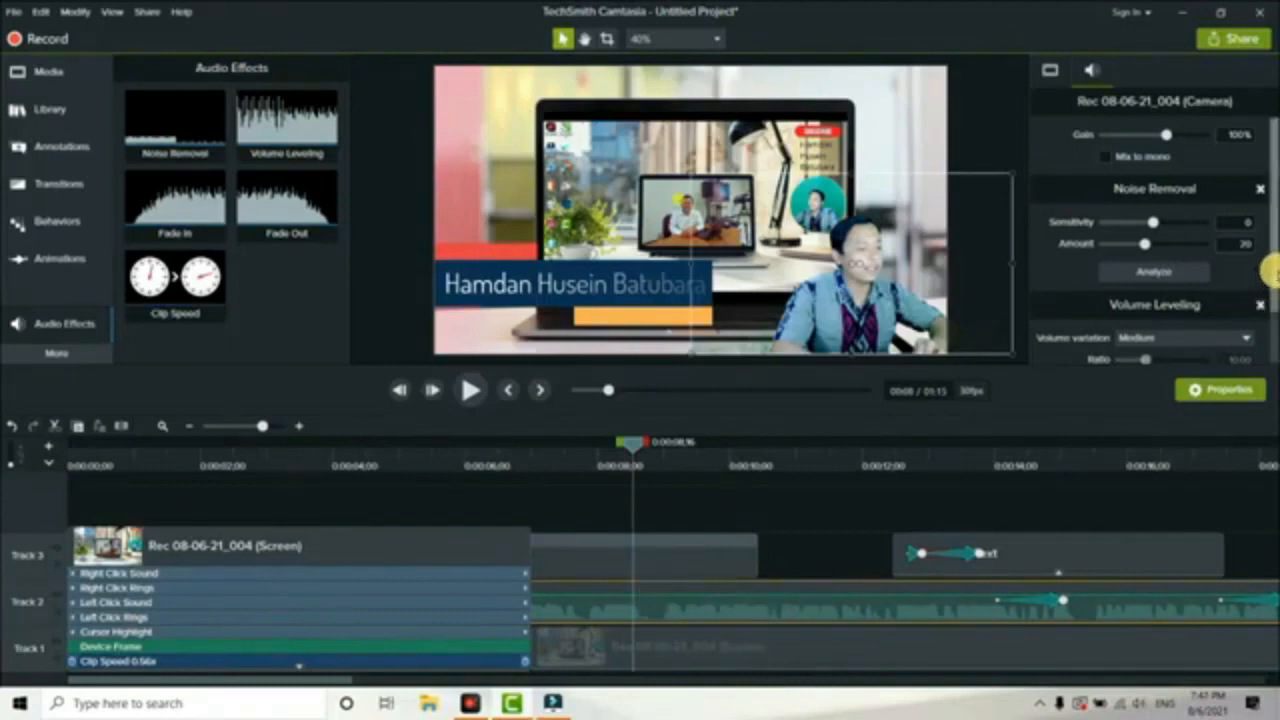
Try the High and Medium volume variations for Volume Leveling on the camera clip and settle on Low.
scroll(1274, 283, down, 1)
scroll(1274, 283, down, 2)
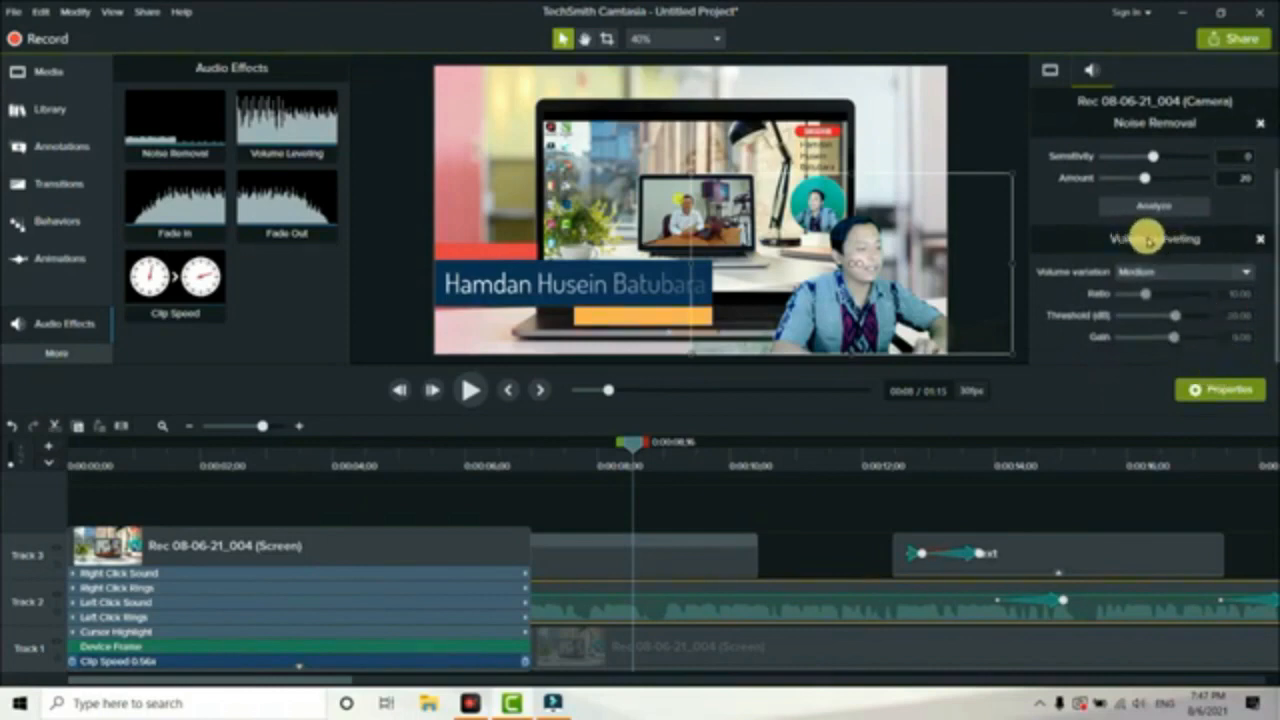
click(1240, 274)
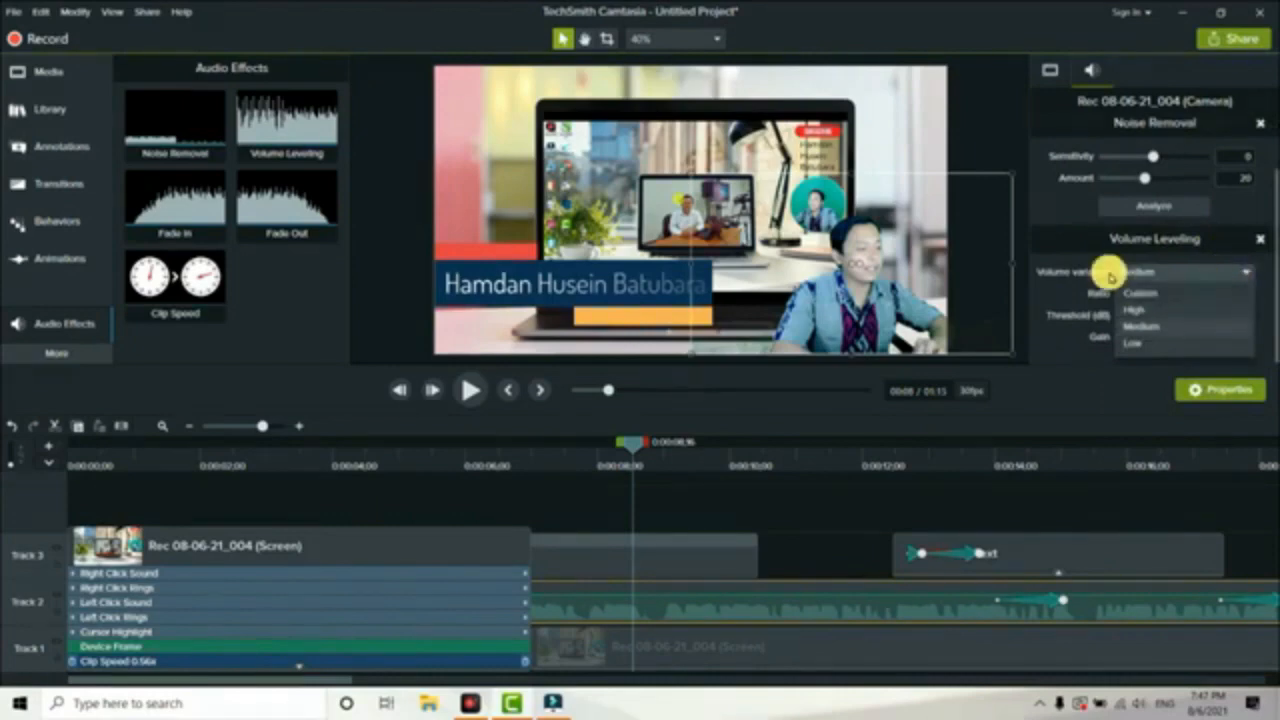
click(1145, 311)
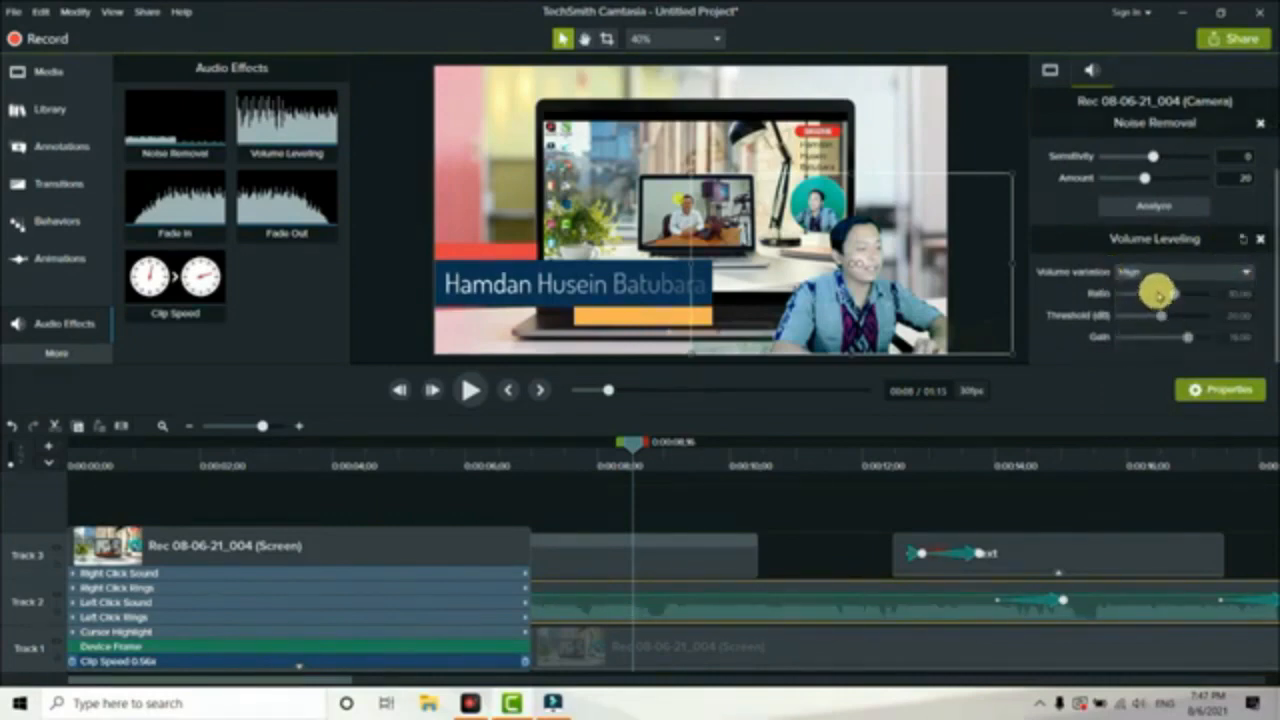
click(1150, 272)
click(1155, 326)
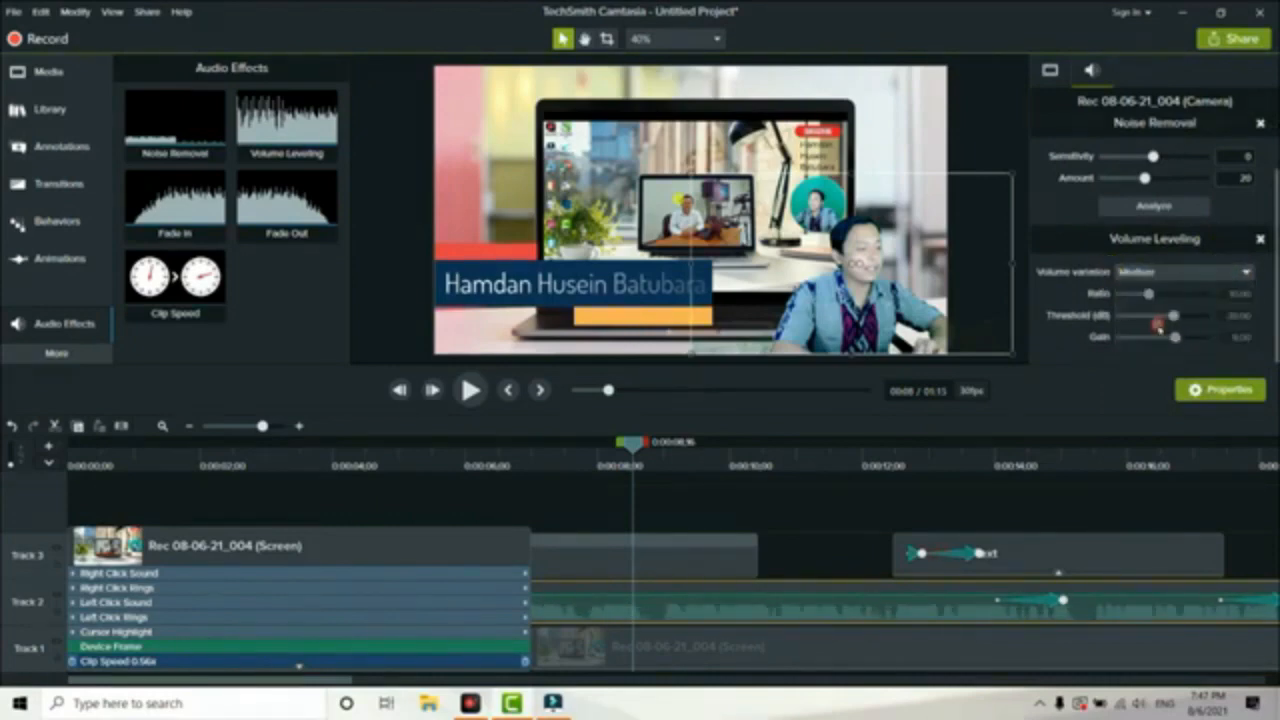
click(1152, 273)
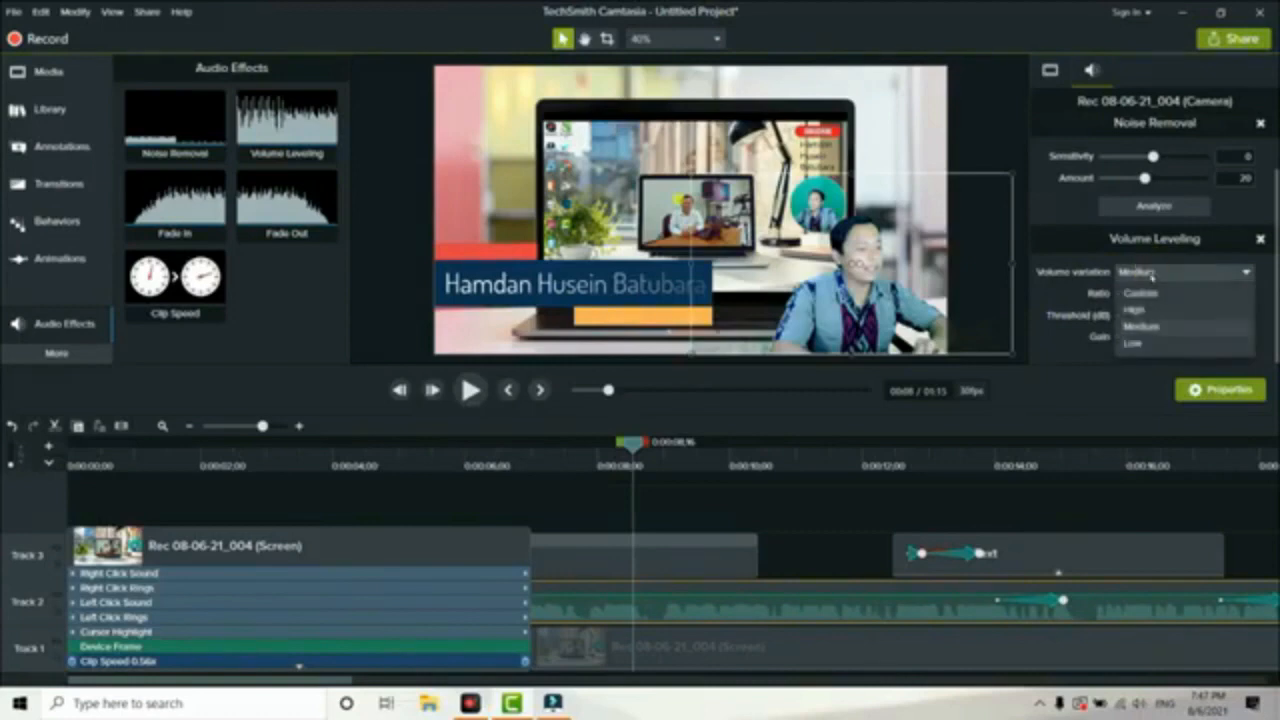
click(1143, 343)
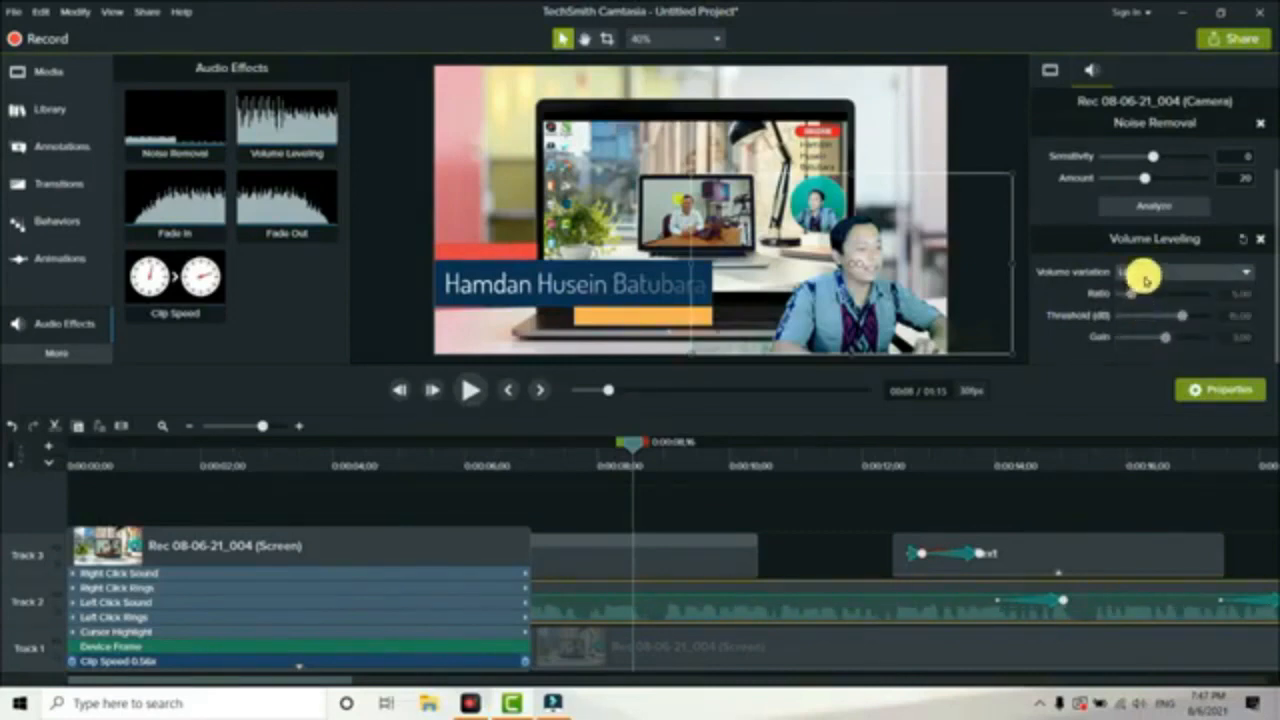
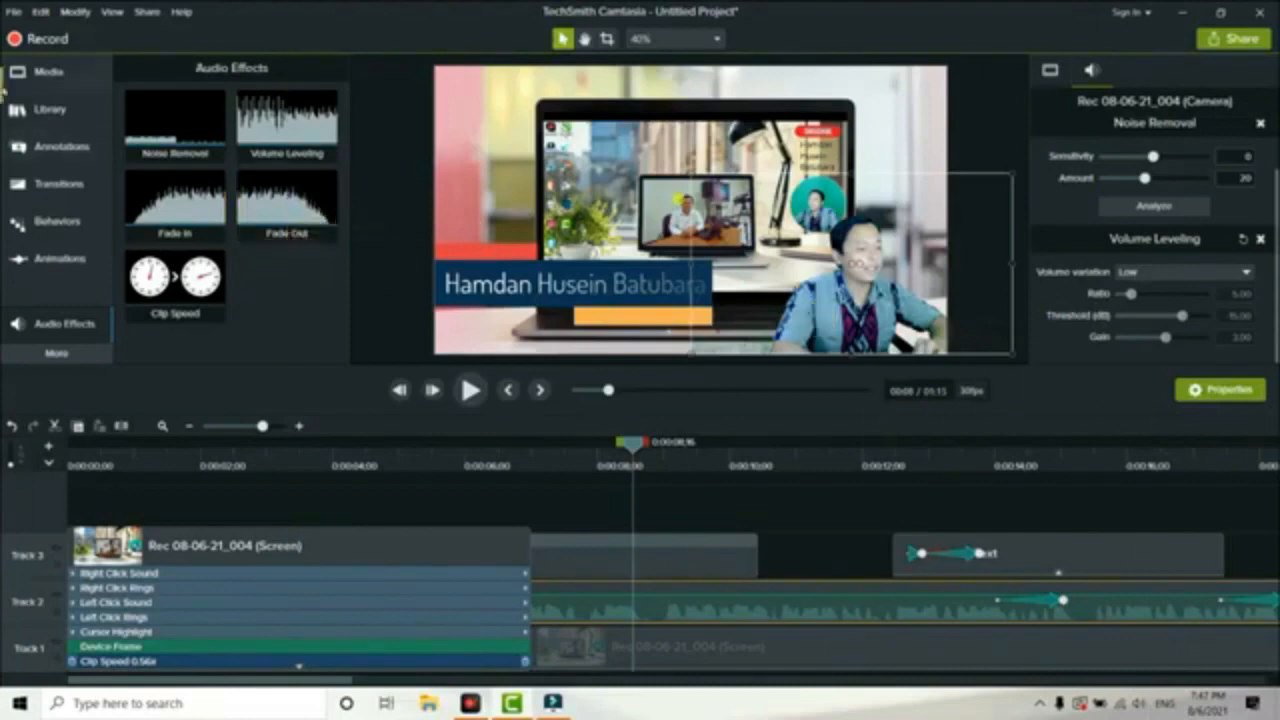
Insert a new track above Track 3 and place the Pop Goes The Weasel music at its start.
click(20, 68)
click(287, 125)
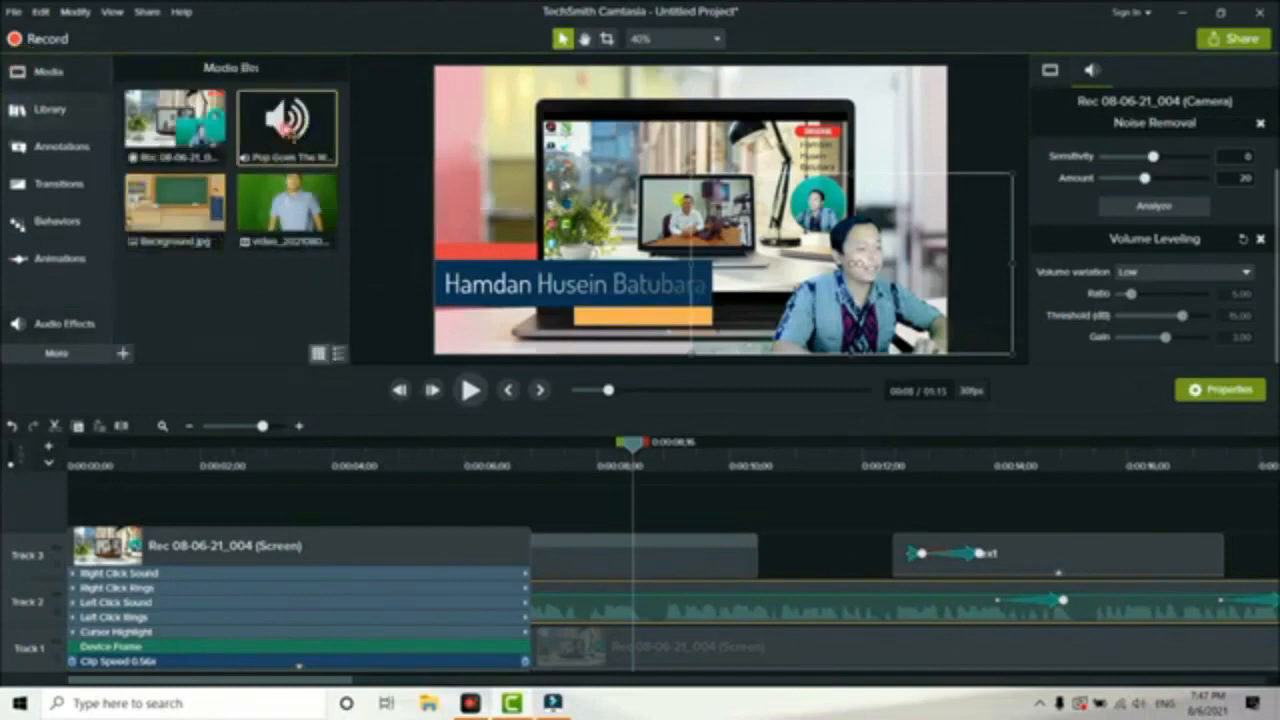
click(159, 503)
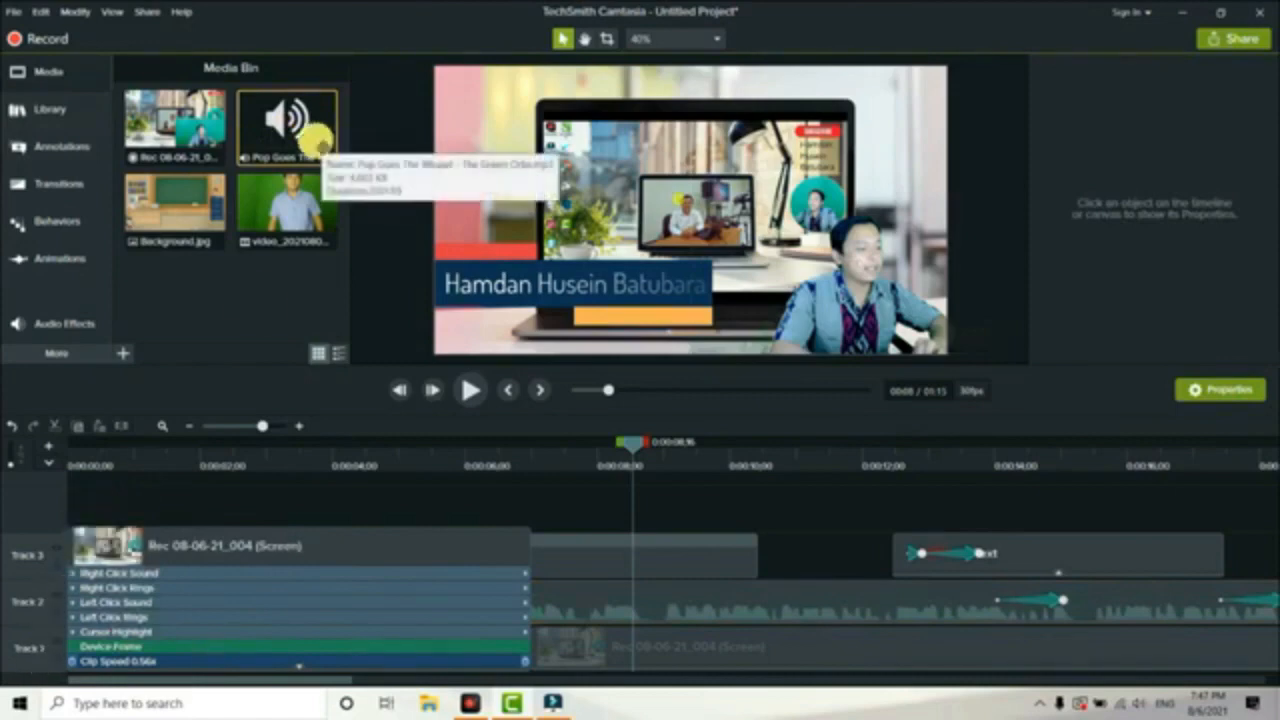
right_click(33, 503)
mouse_move(108, 514)
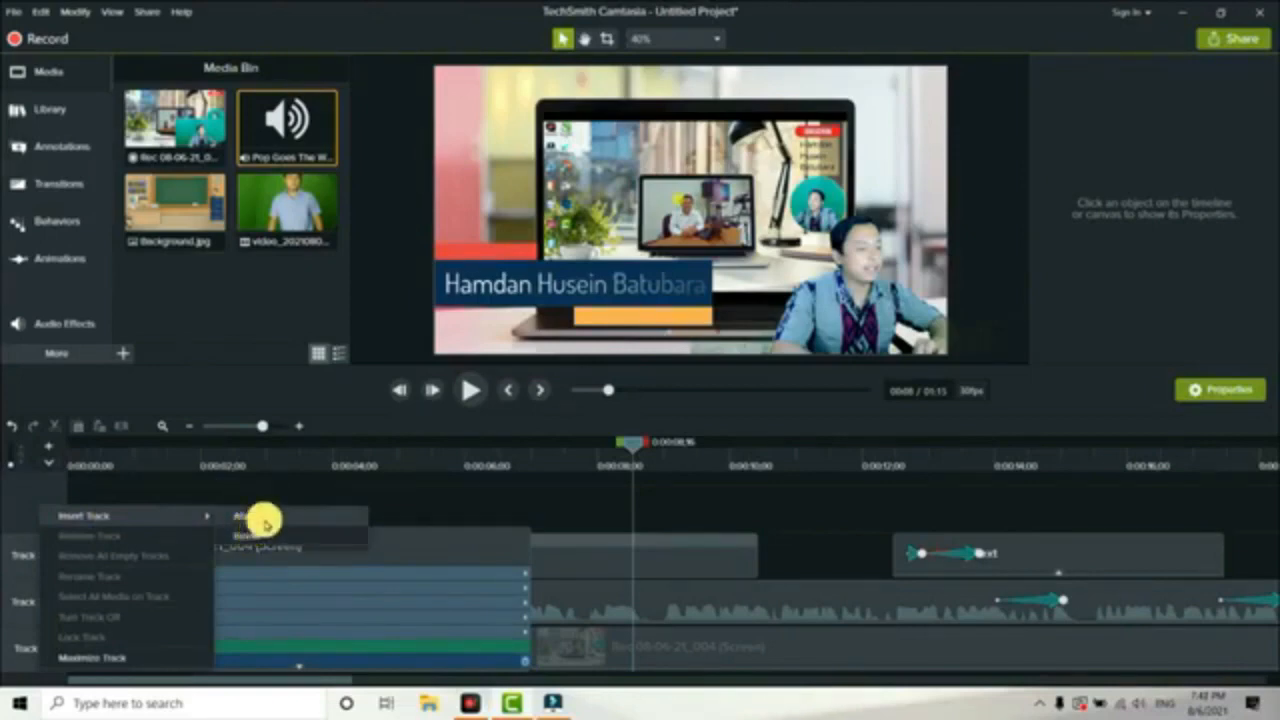
click(262, 517)
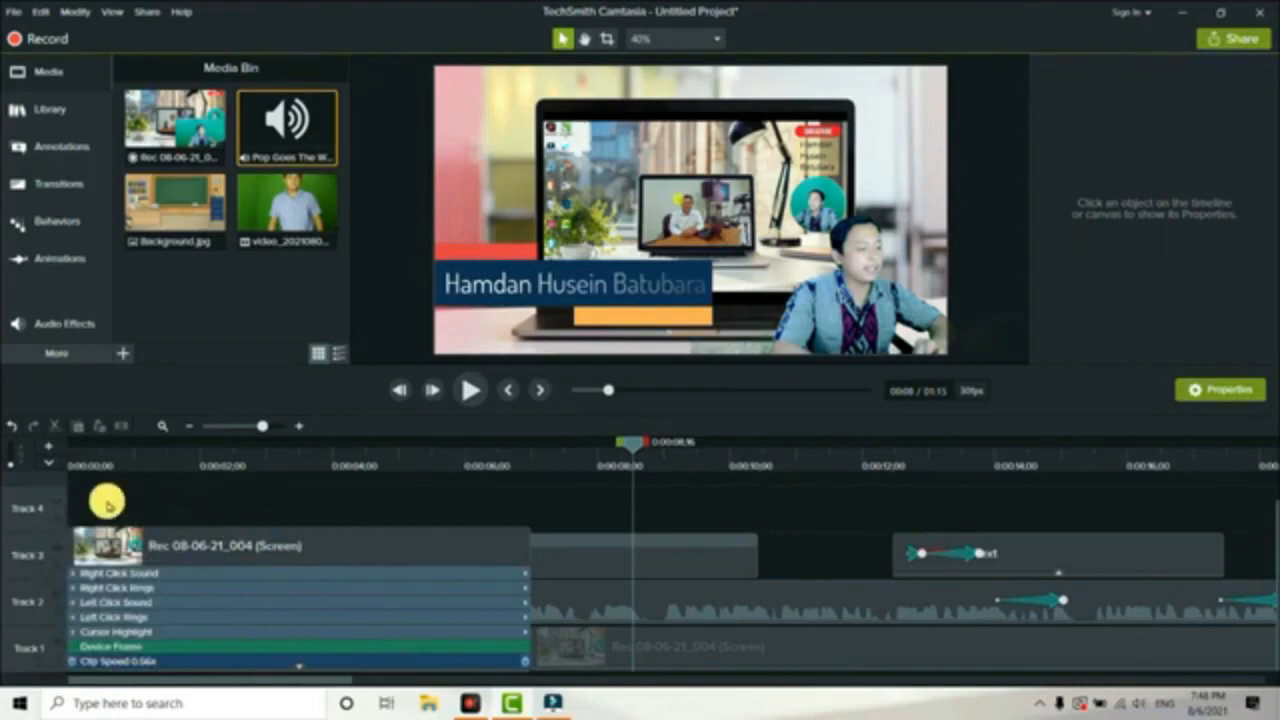
drag(273, 157, 83, 484)
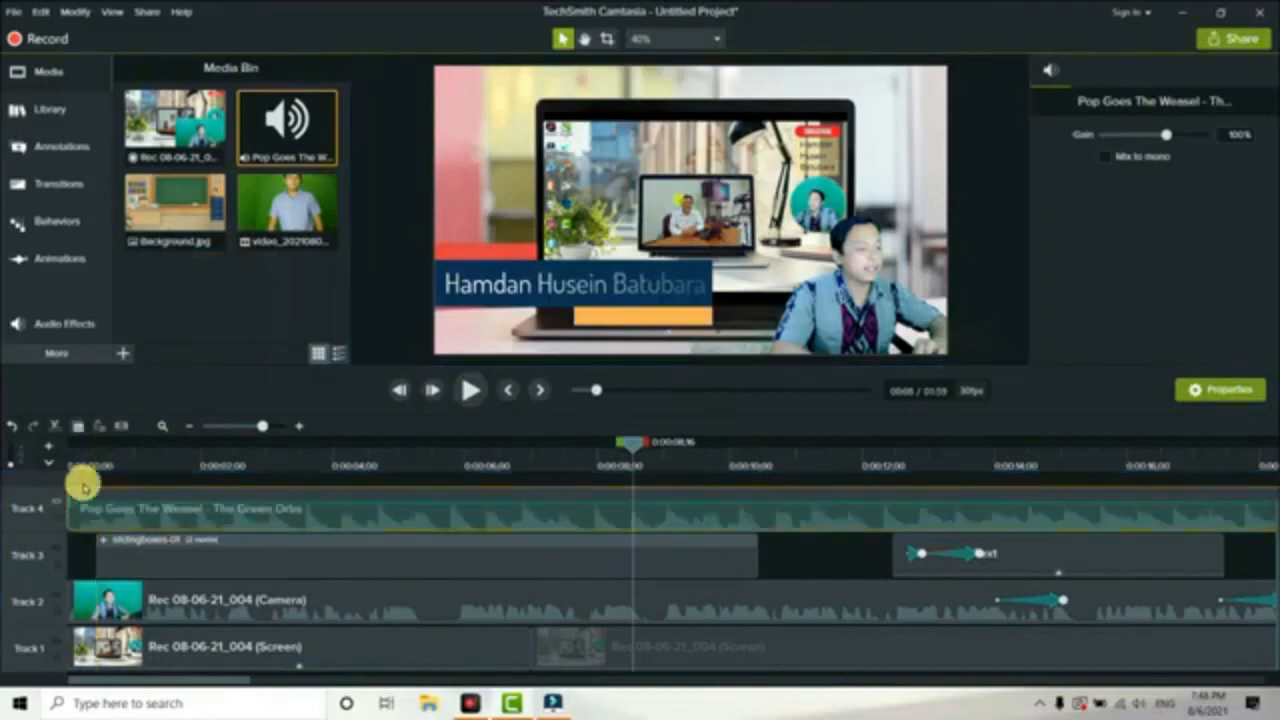
Add the Fade In audio effect to the music on Track 4 and play the timeline from the beginning.
click(85, 323)
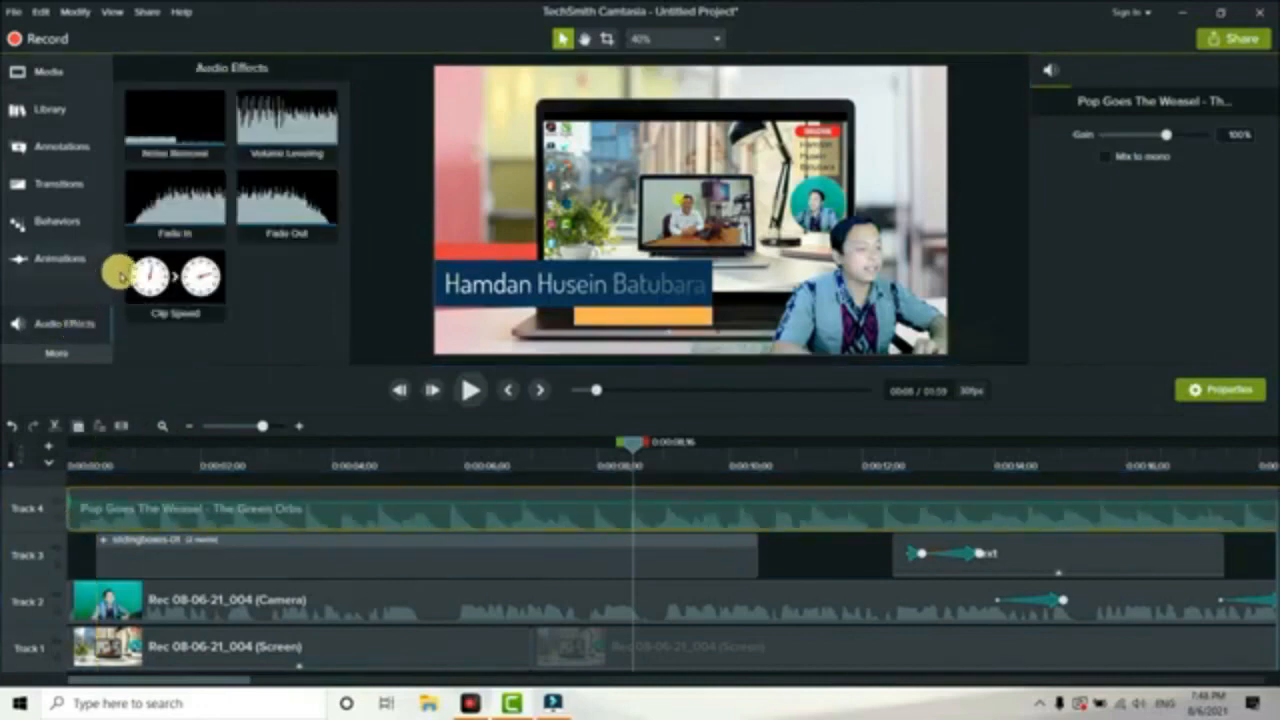
drag(194, 210, 113, 516)
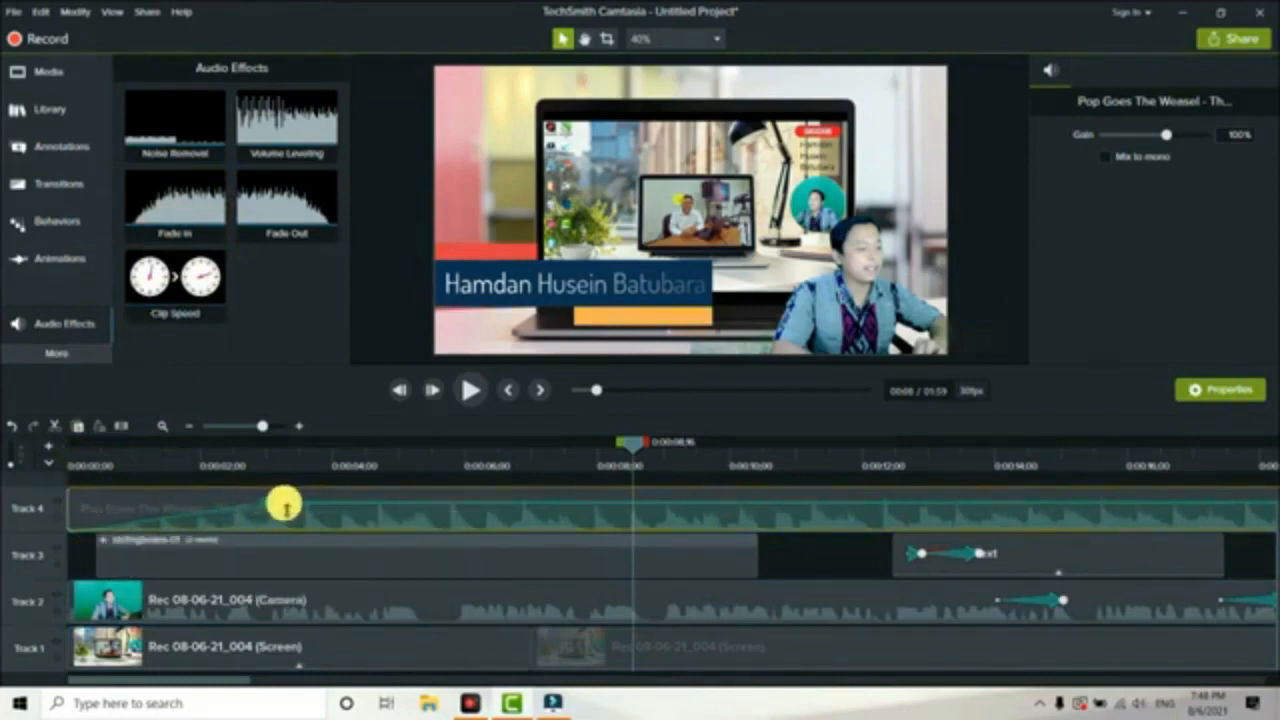
drag(632, 442, 55, 487)
click(468, 391)
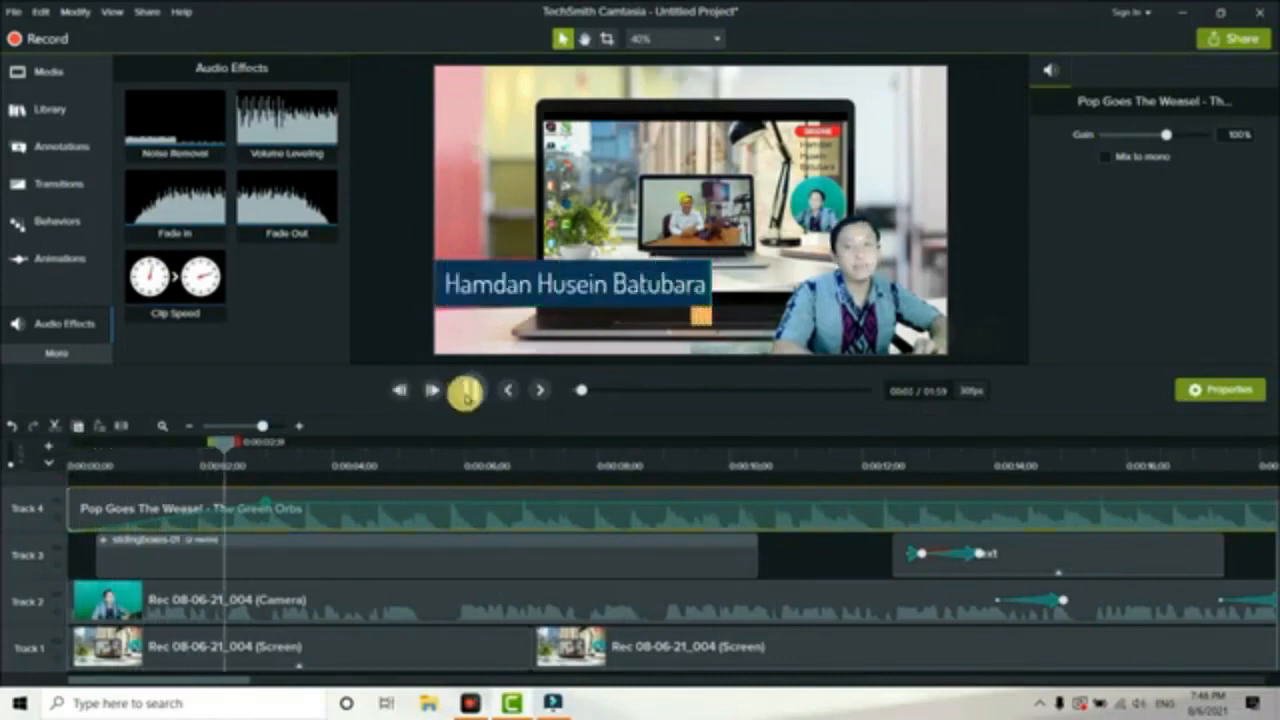
Split the music on Track 4 where its sound ends, at about 1:56, and delete the silent remainder.
click(470, 390)
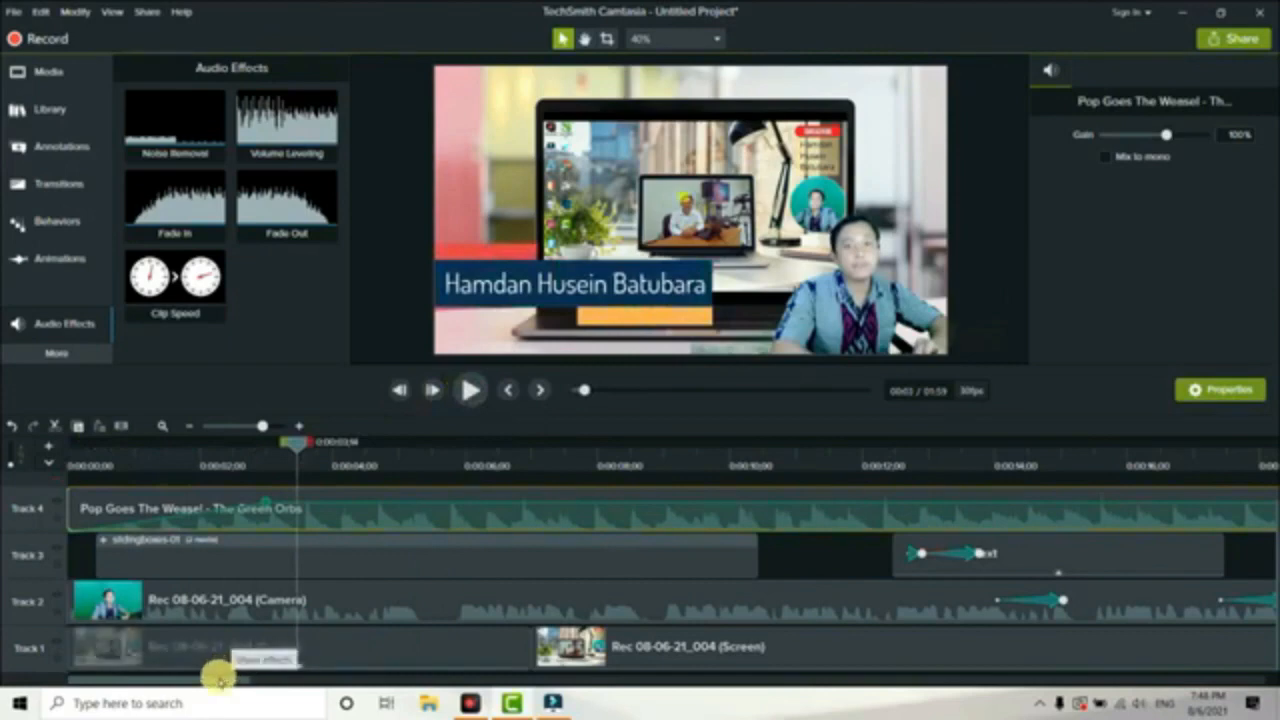
drag(234, 680, 1270, 617)
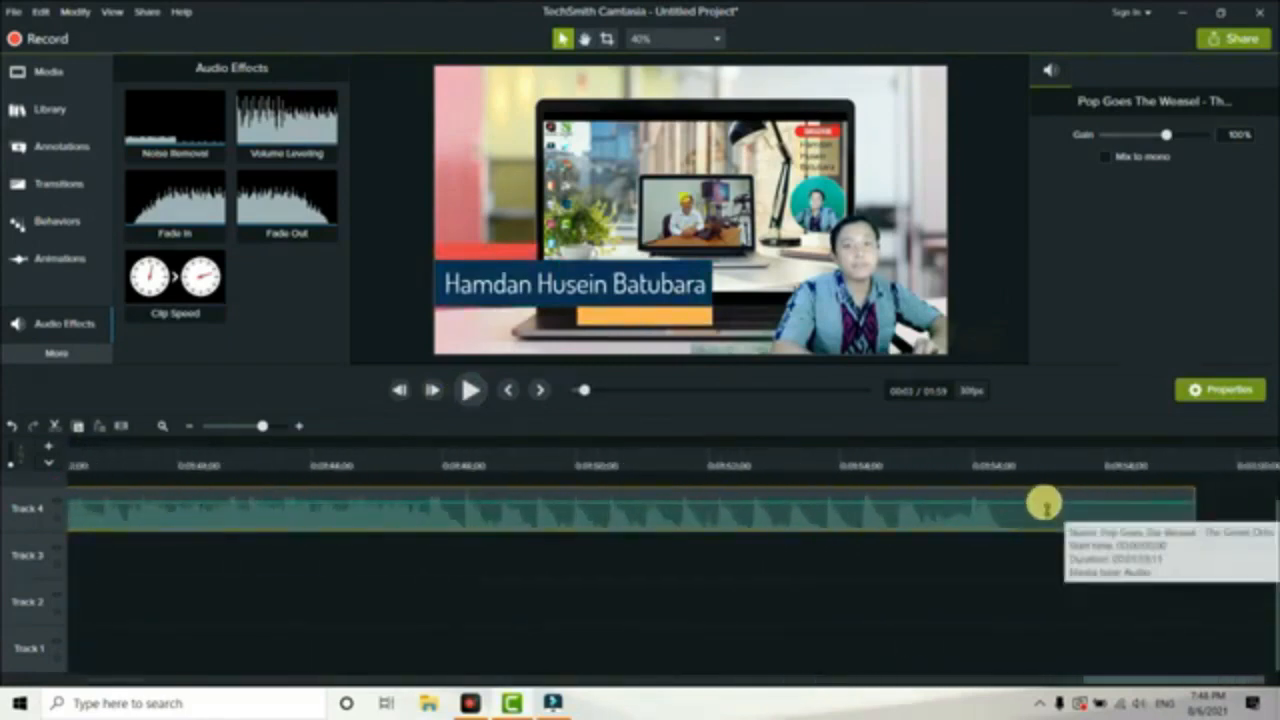
click(1015, 450)
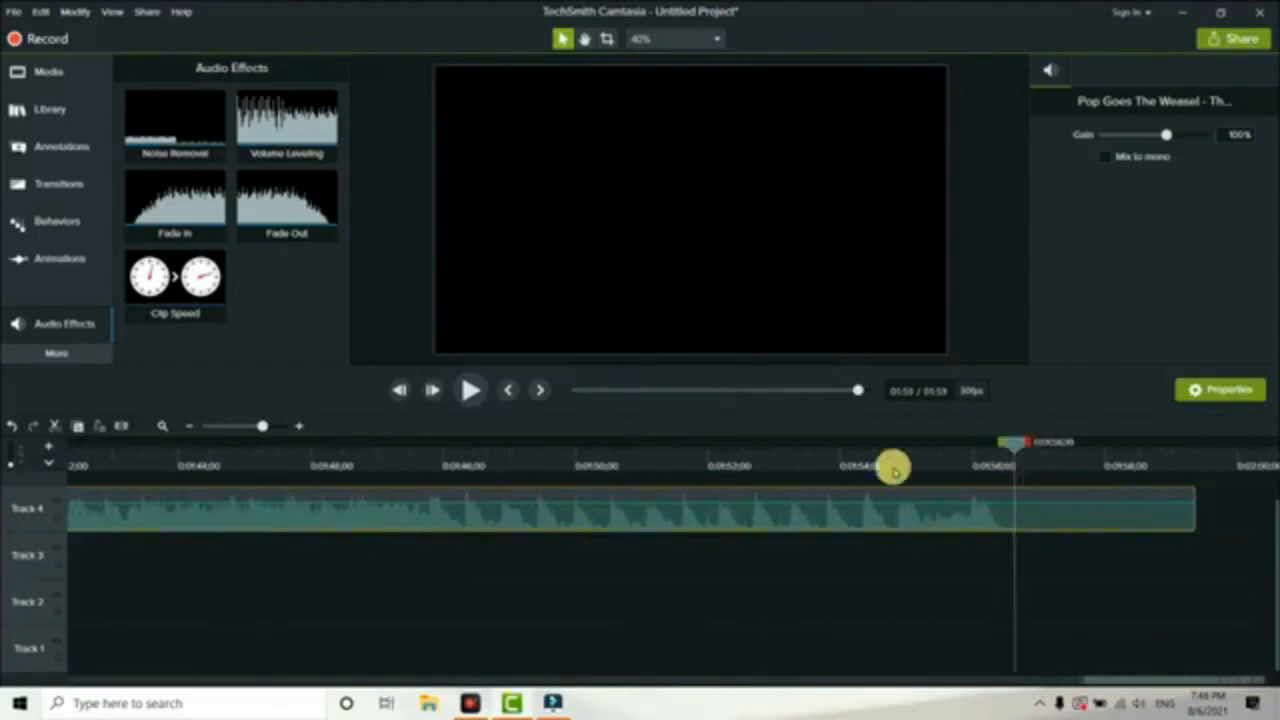
click(115, 422)
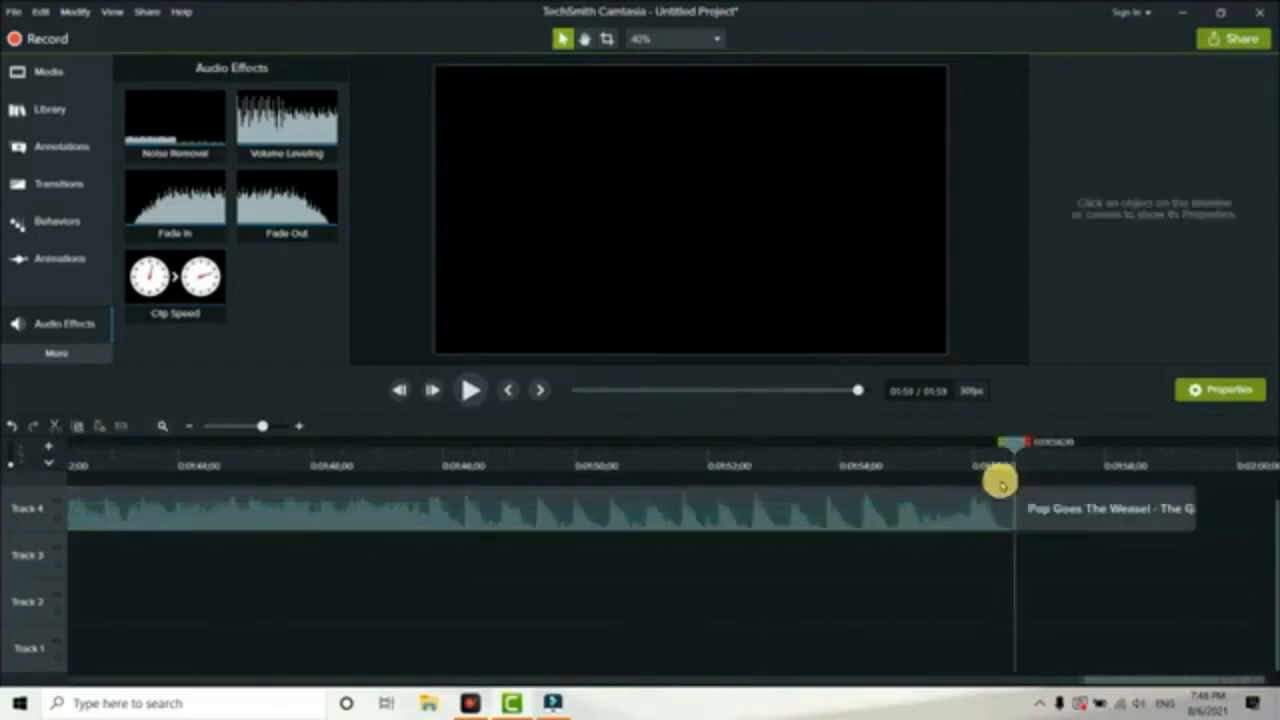
click(1042, 503)
key(Delete)
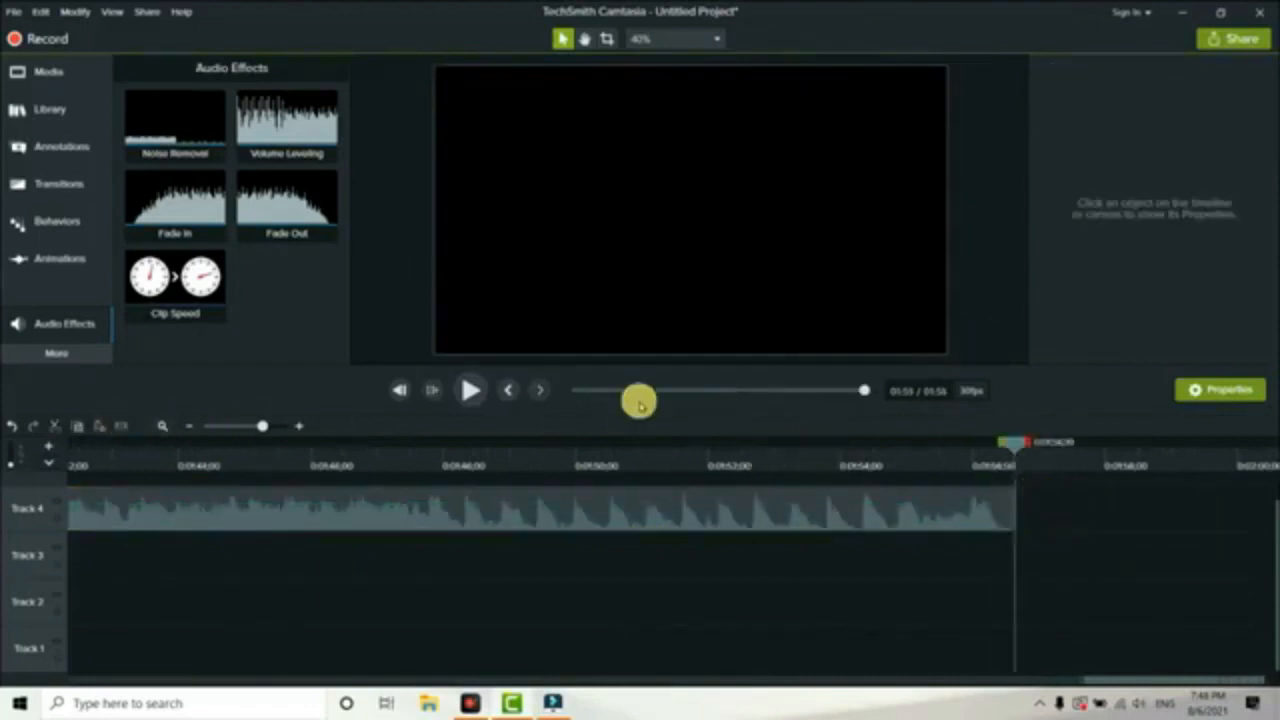
Add the Fade Out audio effect to the music on Track 4 and play back its ending.
drag(292, 222, 543, 491)
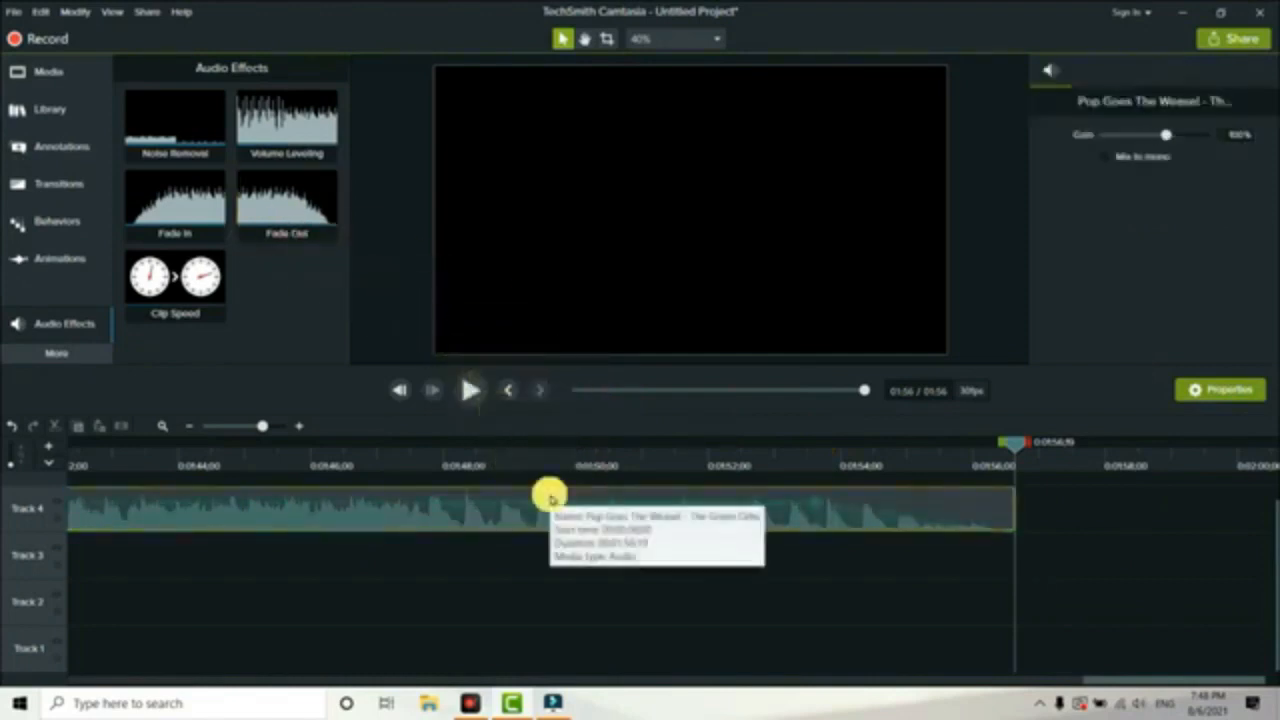
click(781, 452)
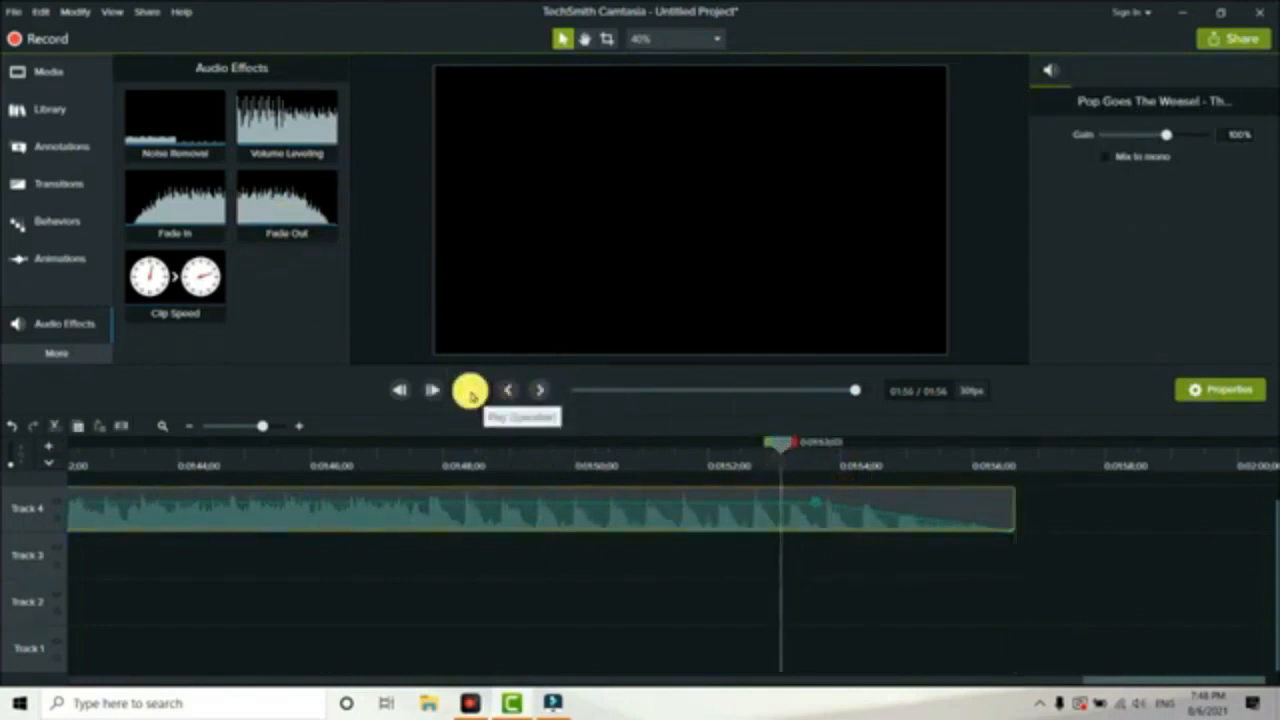
click(471, 392)
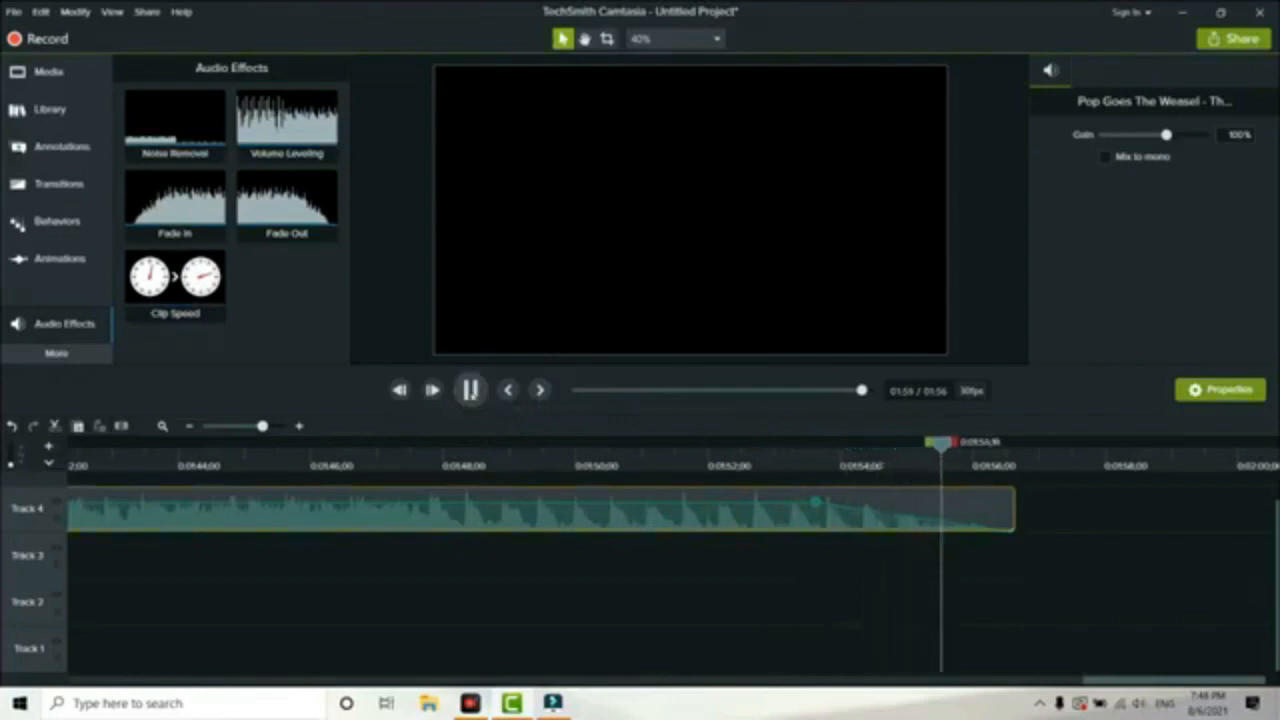
click(471, 390)
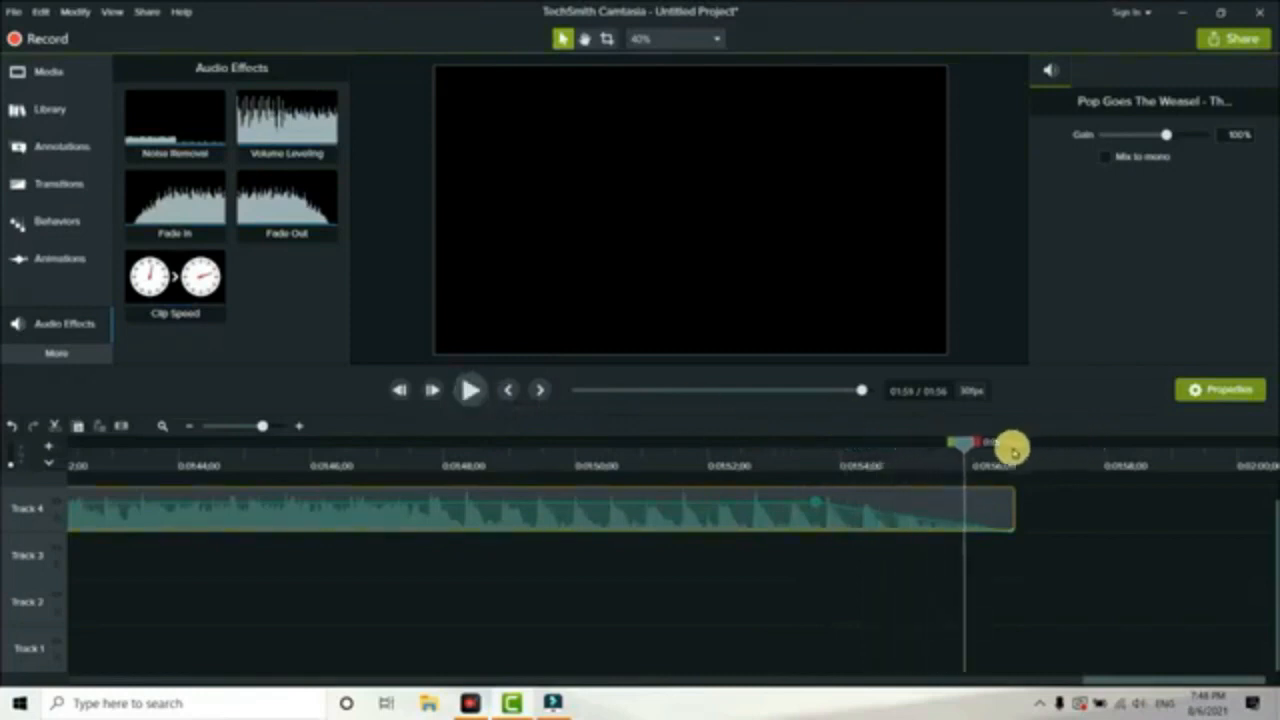
click(814, 455)
click(472, 391)
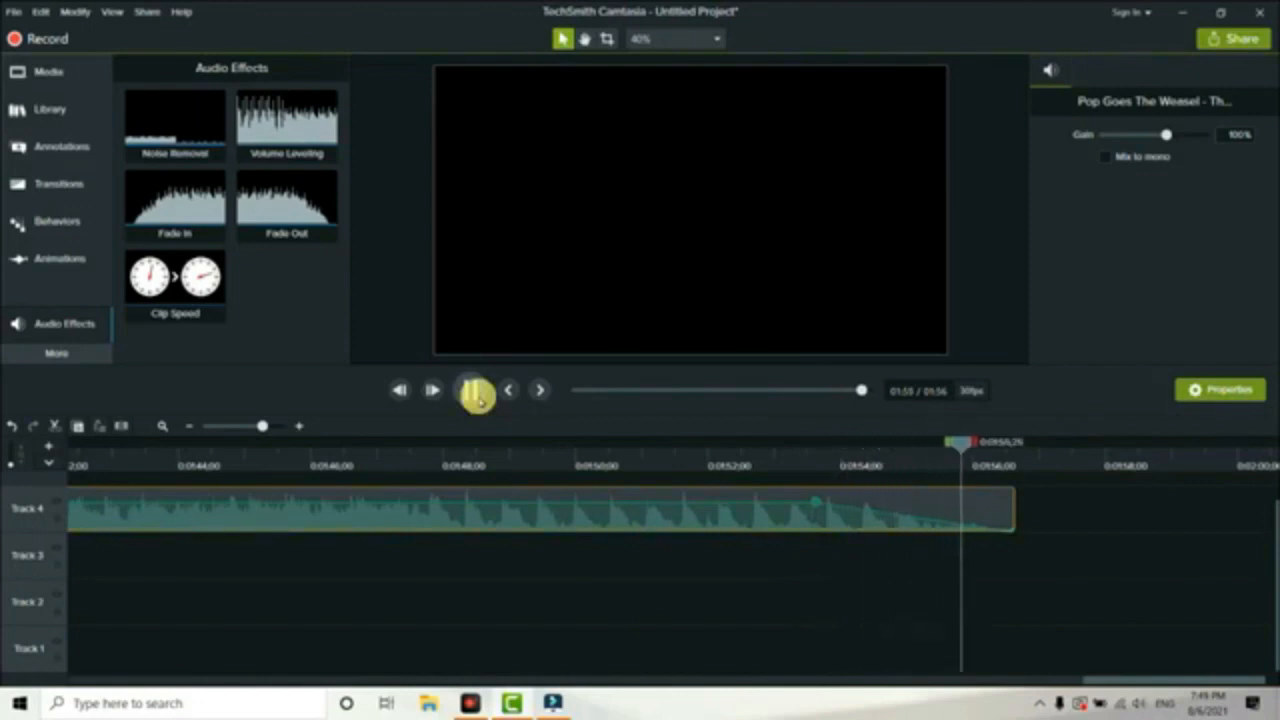
click(474, 394)
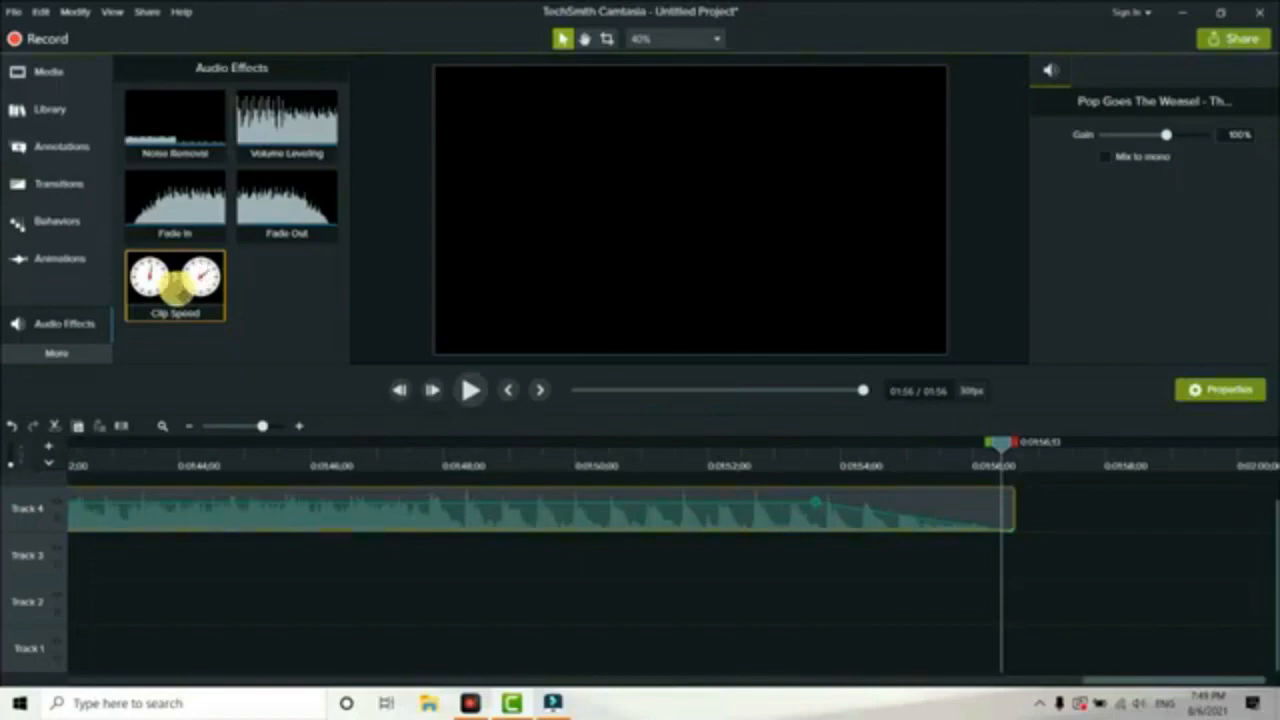
Add the Clip Speed audio effect to the music on Track 4 and show its effect bar under the clip.
mouse_move(183, 293)
mouse_down()
mouse_move(210, 300)
mouse_move(190, 290)
mouse_move(198, 298)
mouse_up()
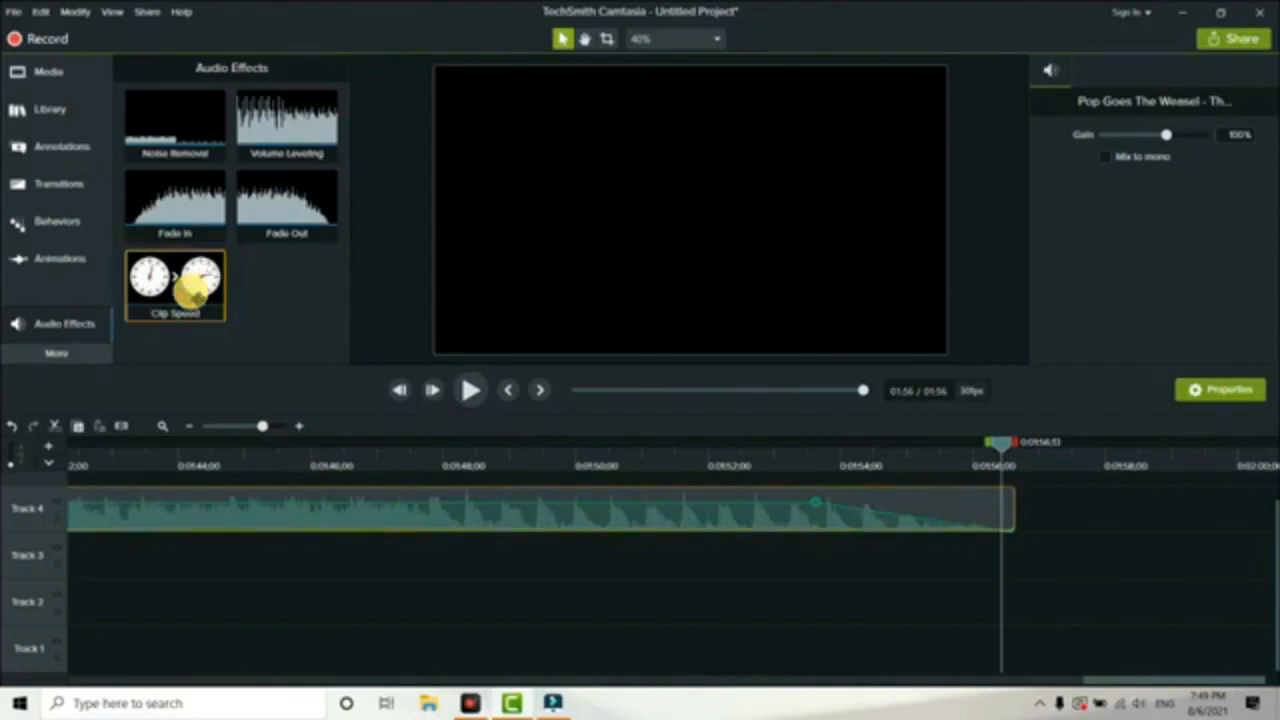
drag(198, 290, 232, 505)
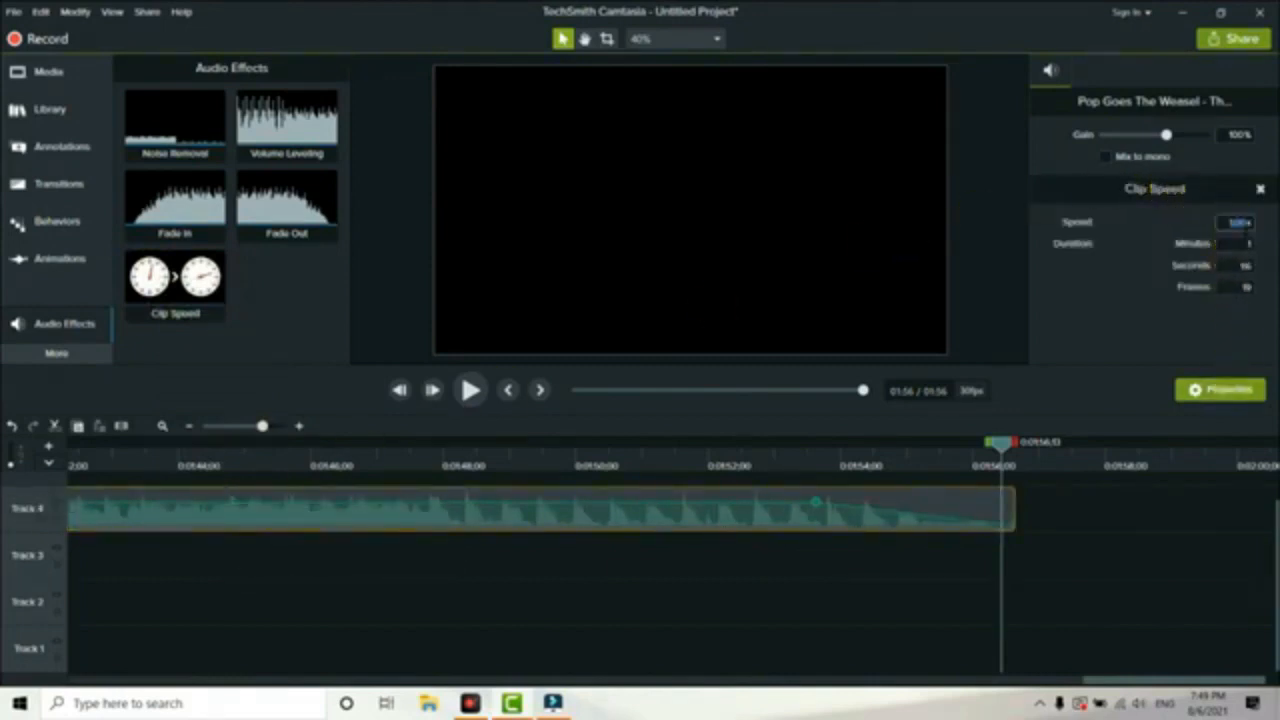
click(1237, 223)
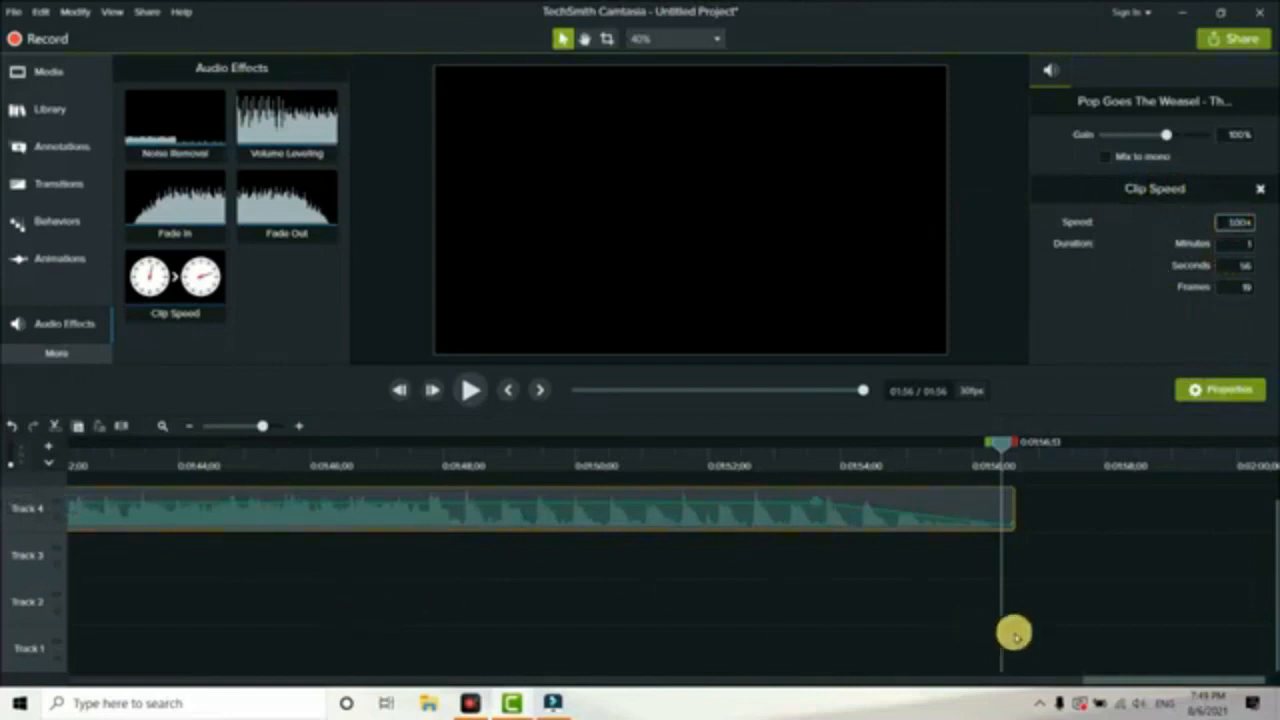
drag(1105, 676, 609, 697)
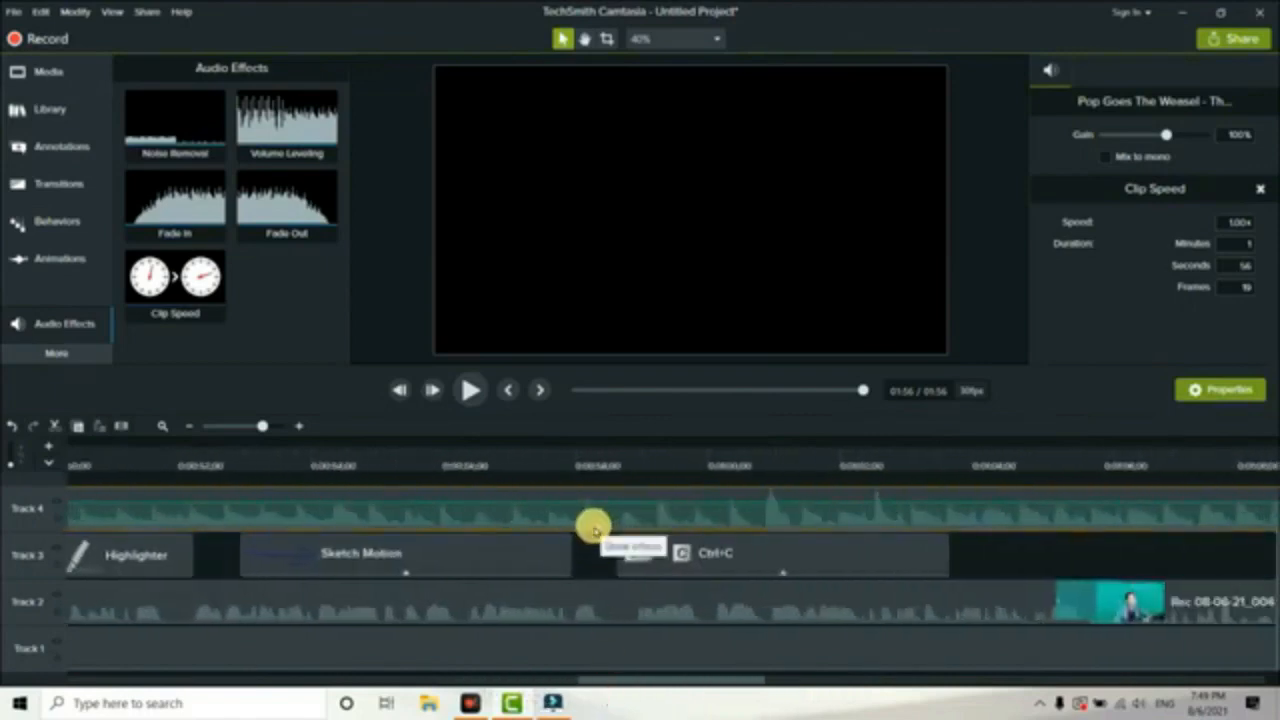
click(596, 520)
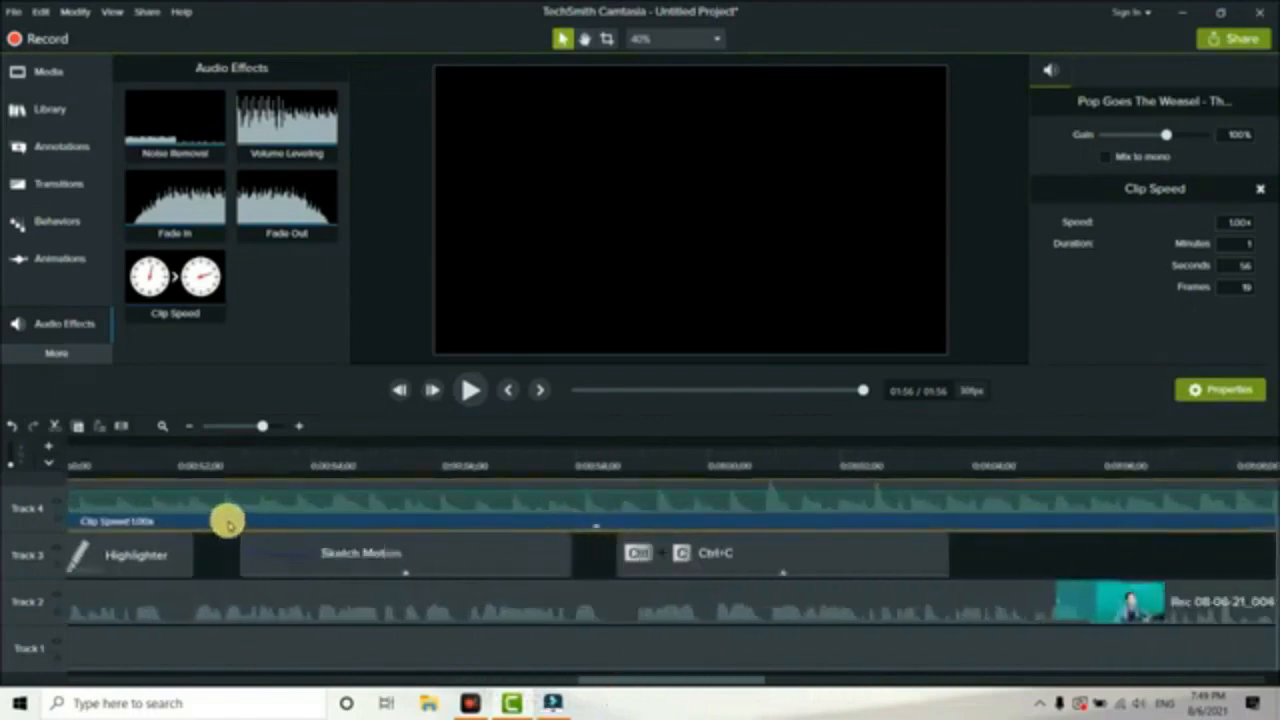
Speed up the music by shortening its Clip Speed effect to 1 minute 40 seconds 20 frames, and play the ending.
drag(676, 680, 1257, 660)
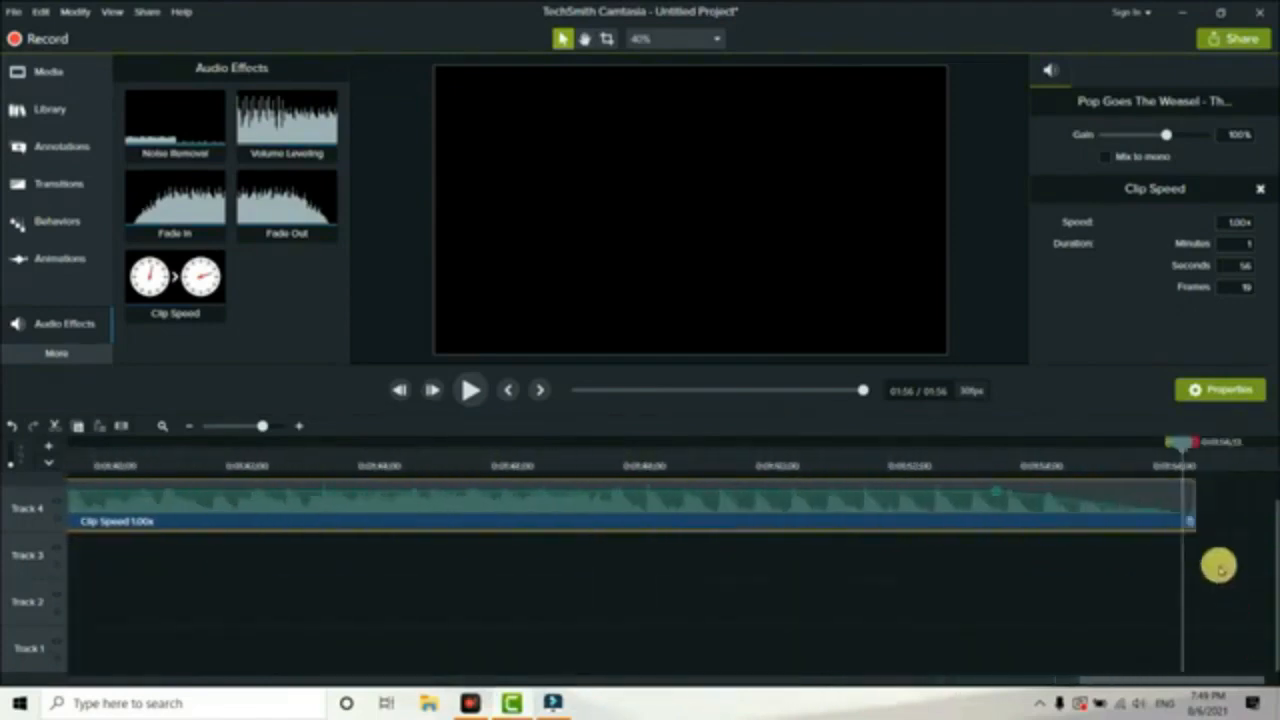
click(1193, 524)
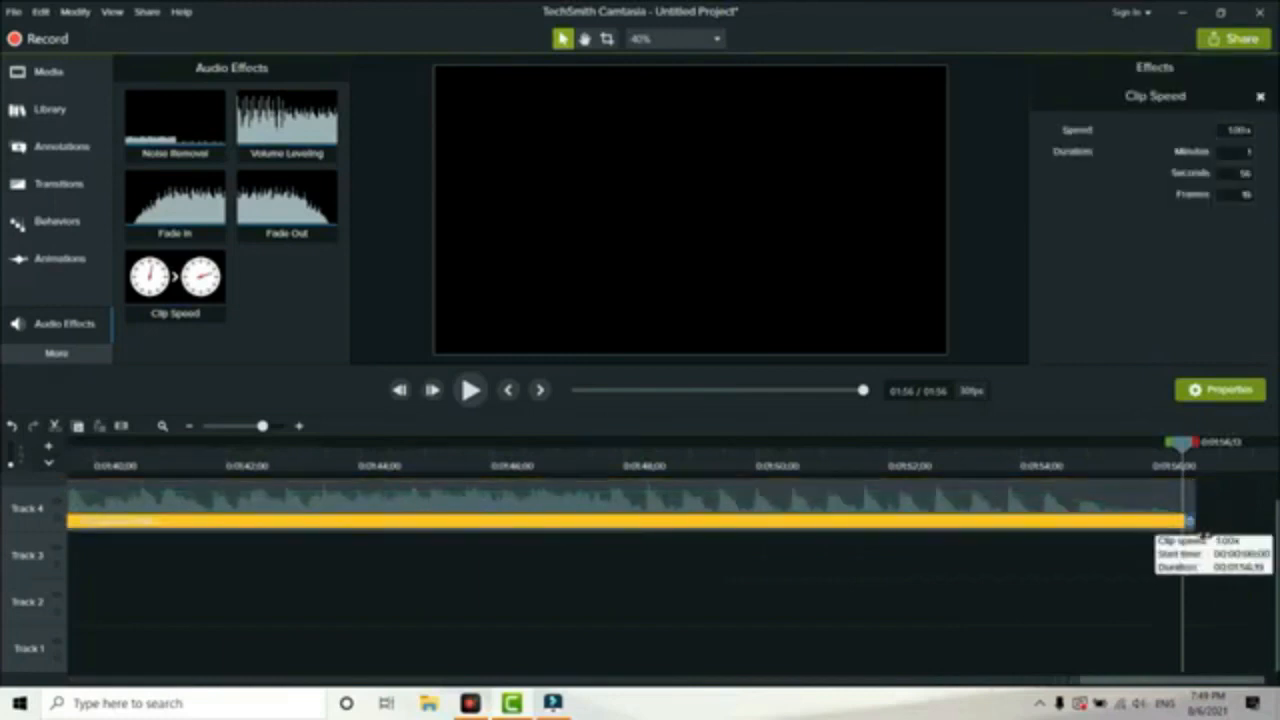
drag(1190, 522, 138, 508)
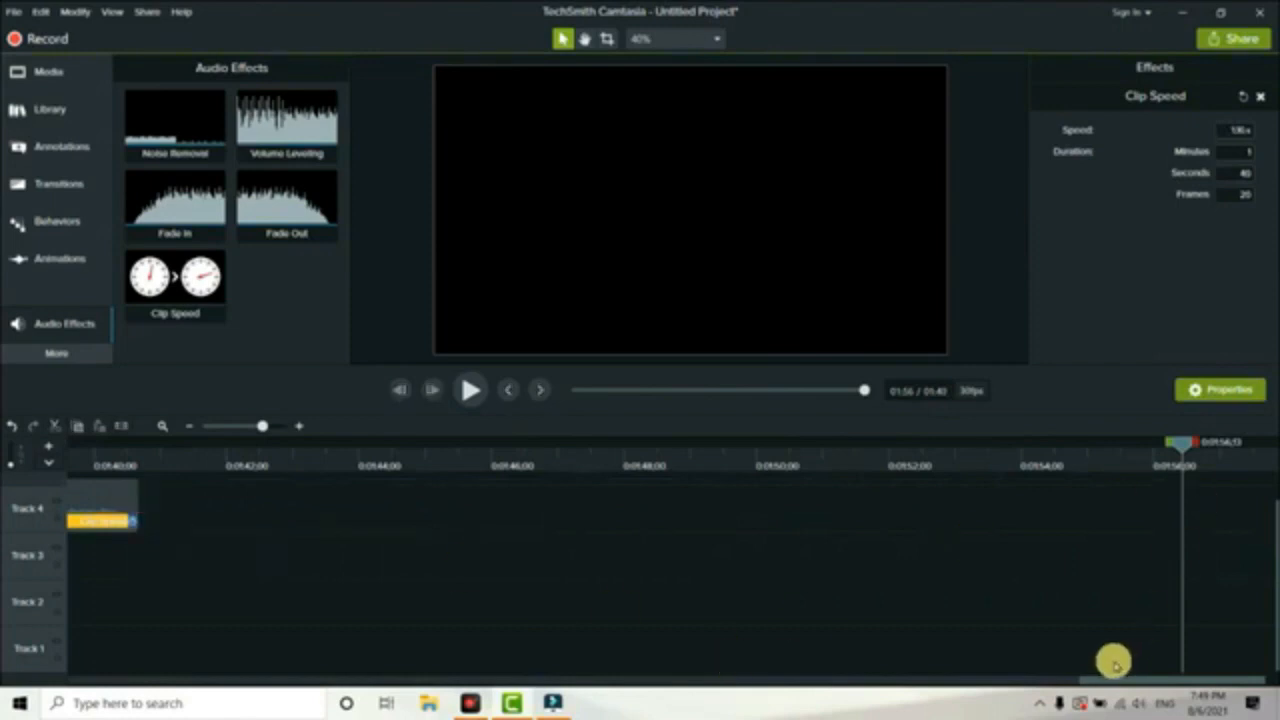
drag(1105, 682, 1001, 679)
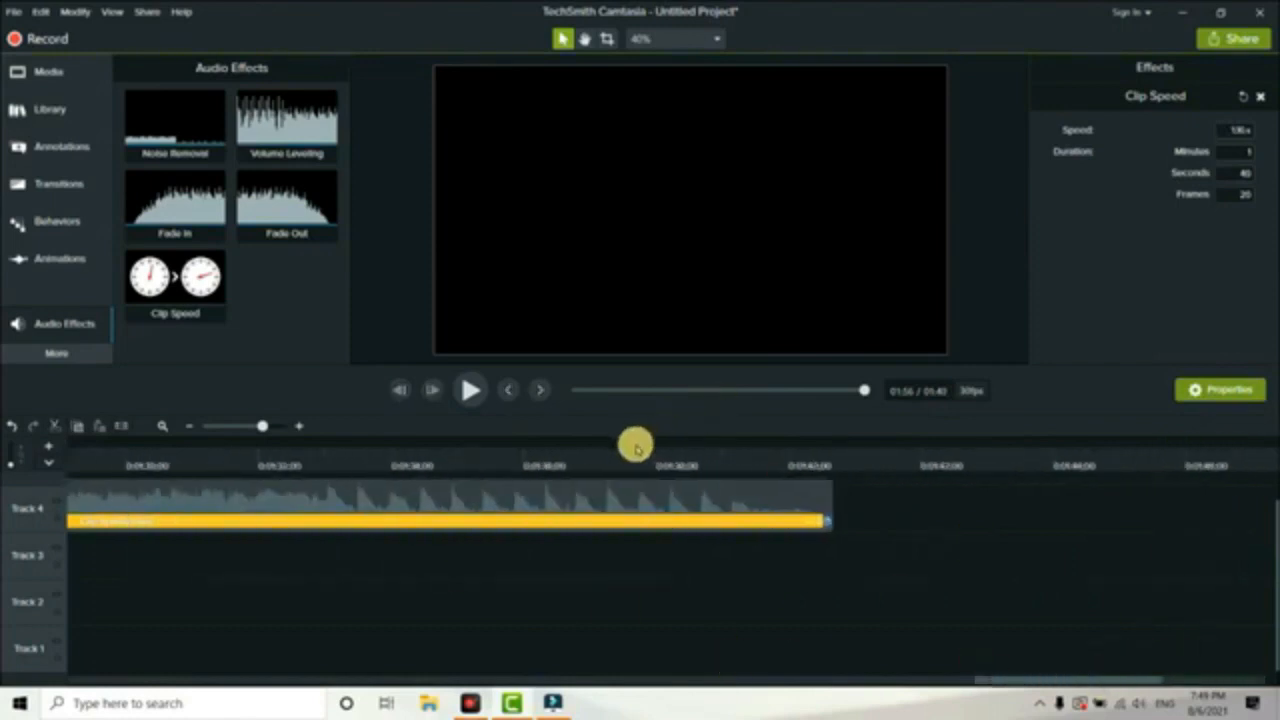
drag(634, 443, 607, 456)
click(480, 390)
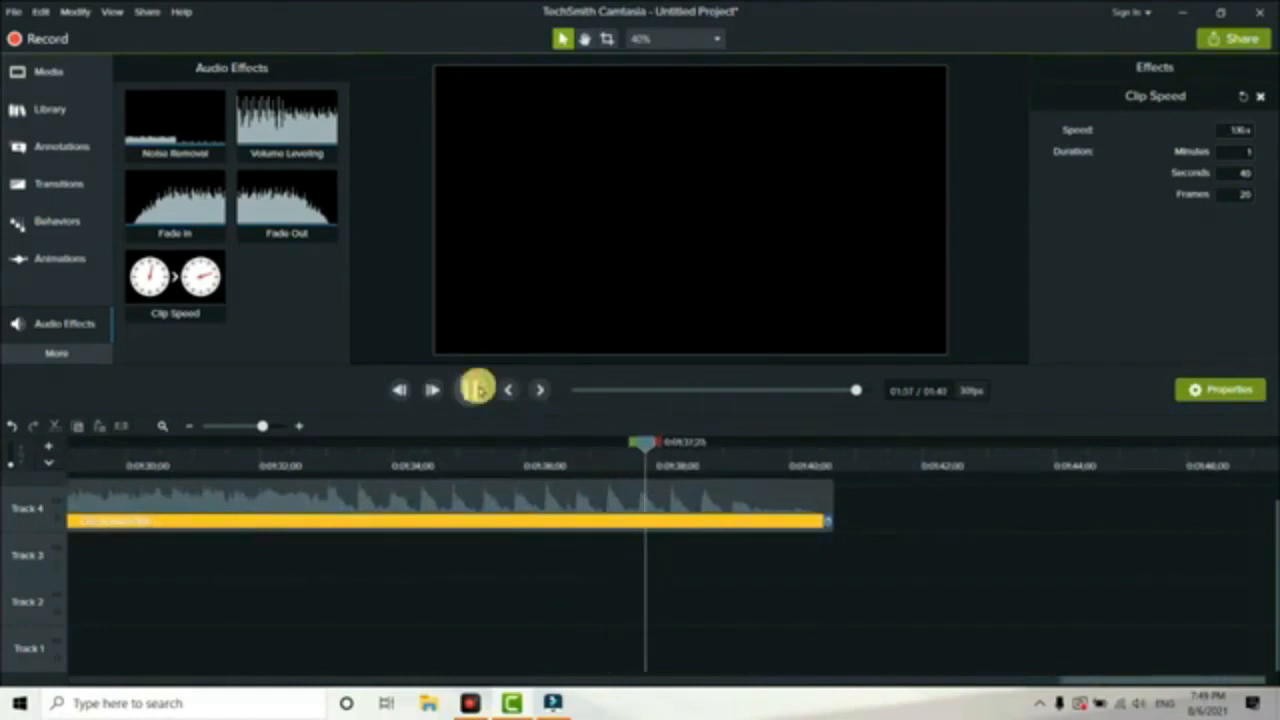
click(472, 390)
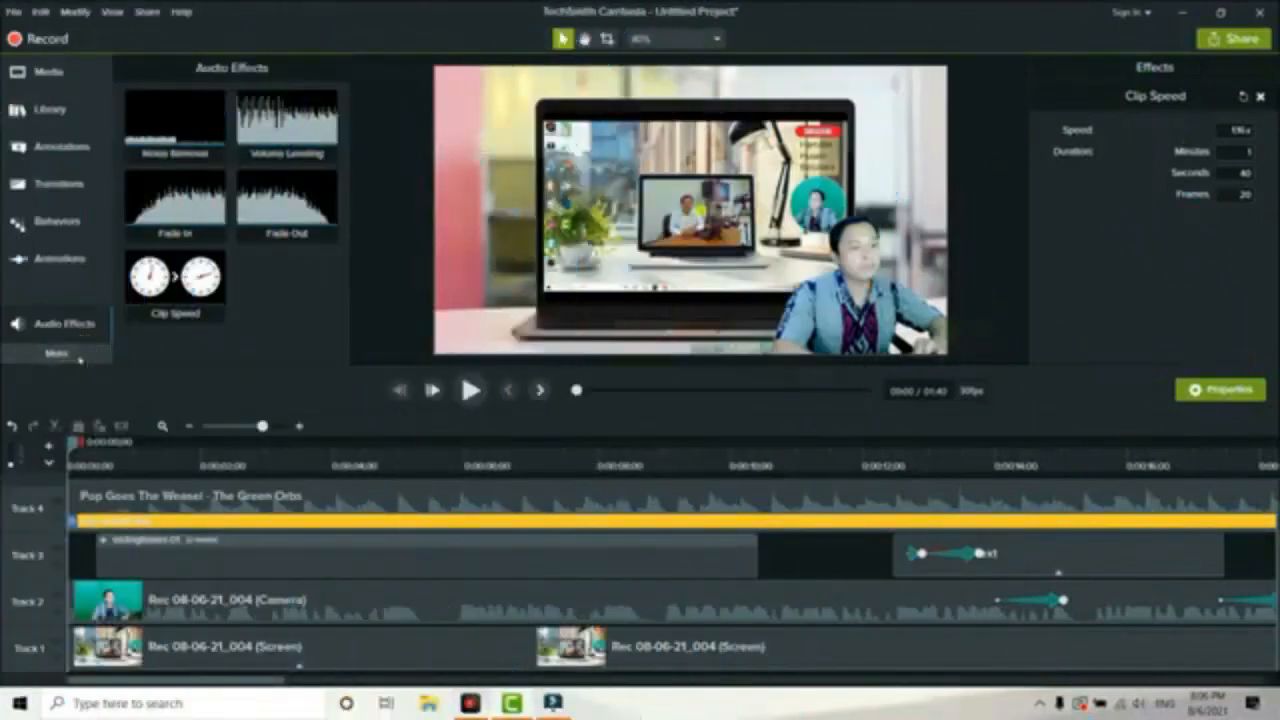
Add the caption "Assalamu 'alaikum Wr.Wb." at the start of the timeline and shorten its duration to 2.9 s.
click(80, 358)
click(170, 460)
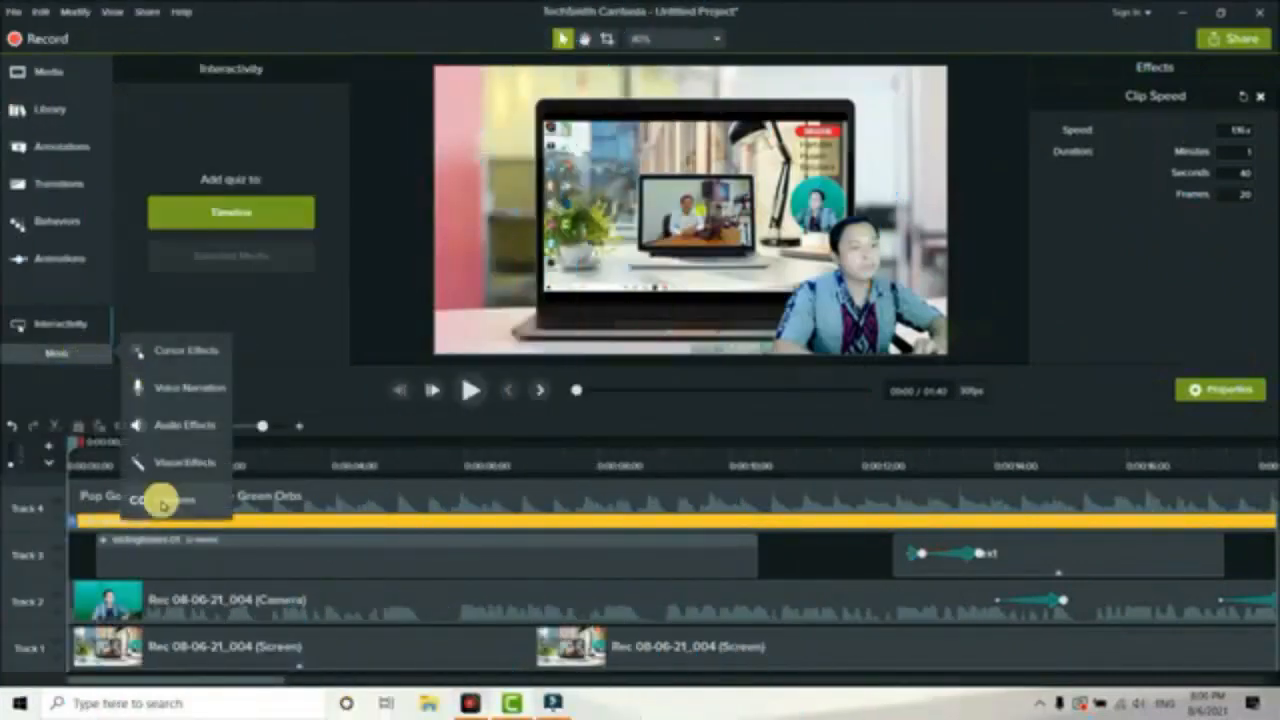
click(172, 502)
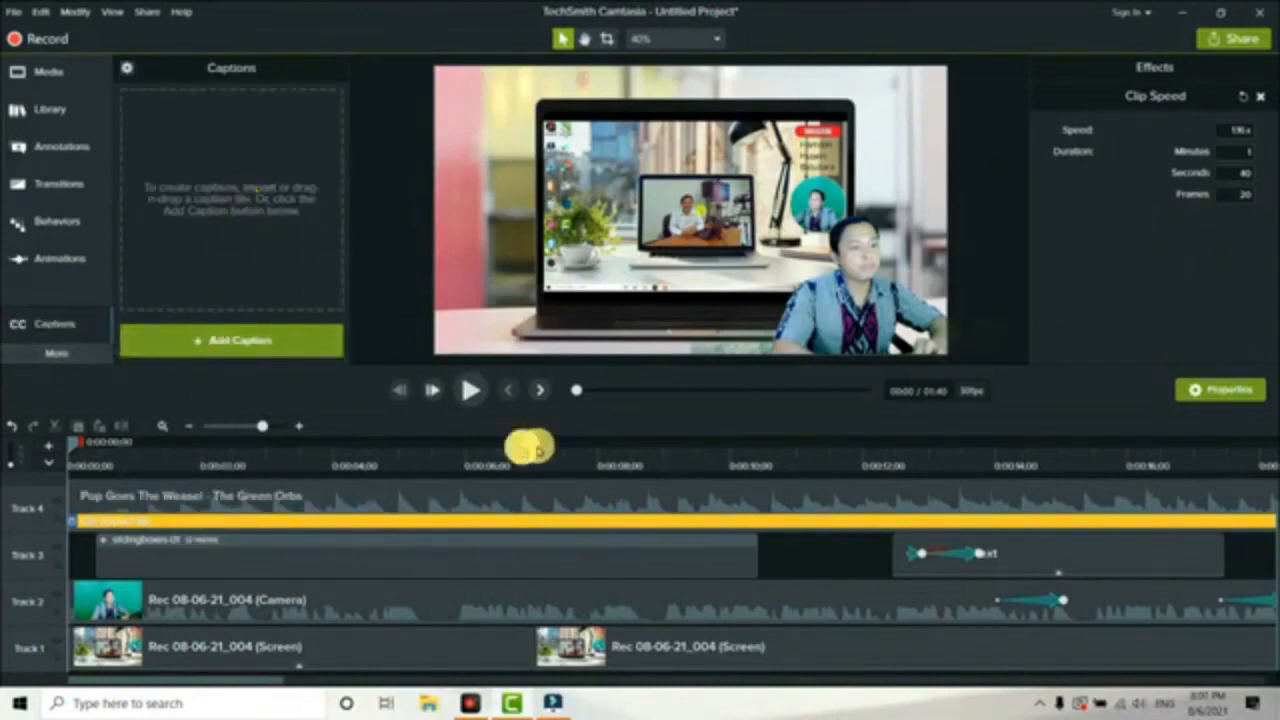
drag(1275, 592, 1272, 521)
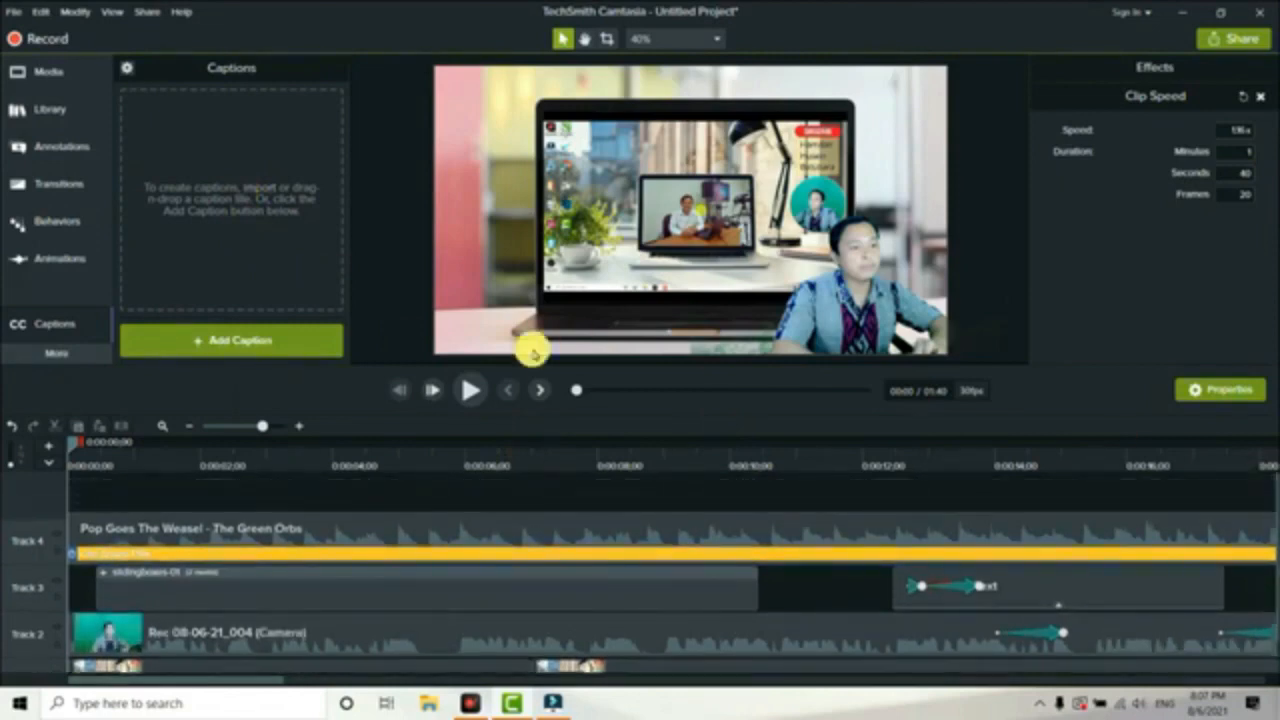
click(216, 344)
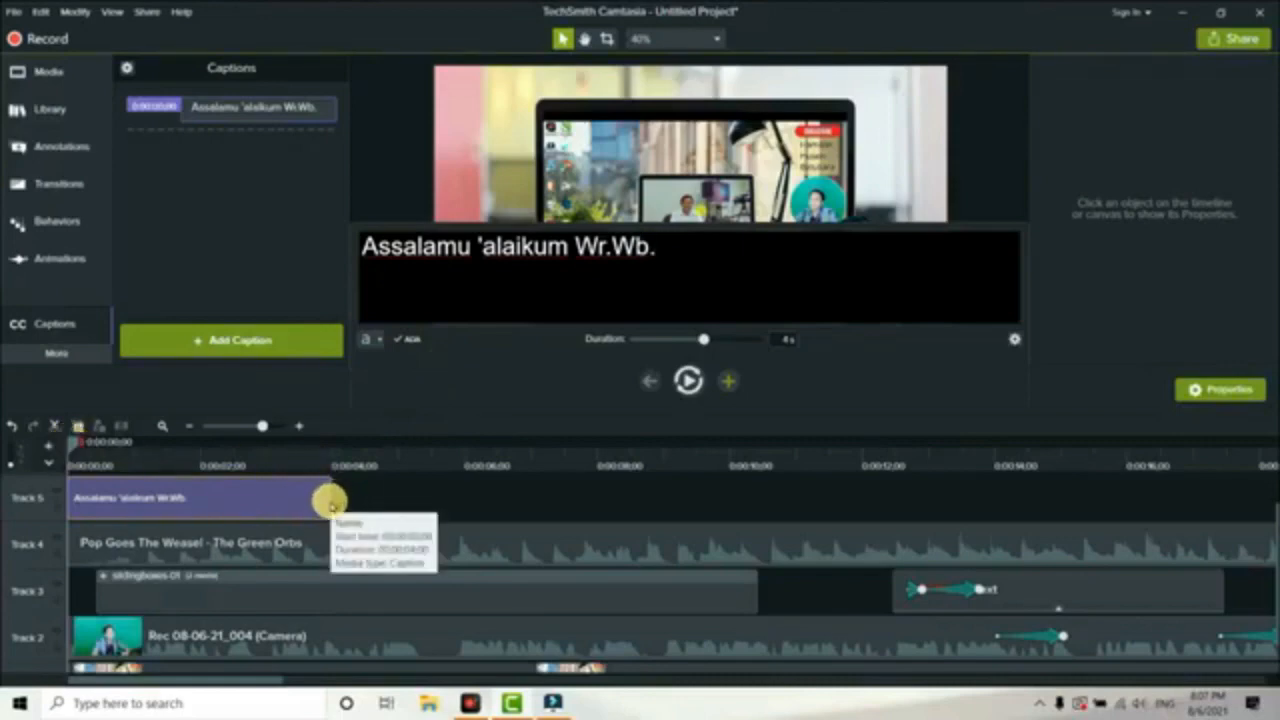
drag(333, 502, 257, 500)
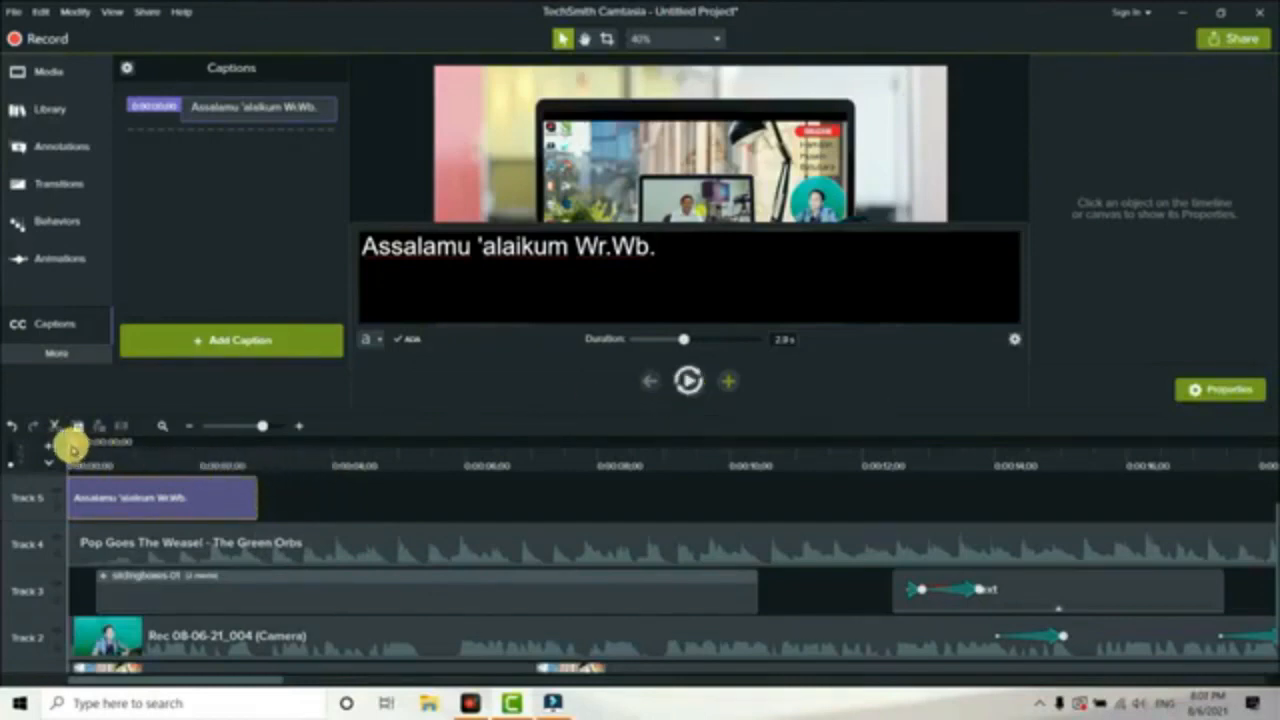
Add a second caption reading "Selamat pagi" at 0:00:05;16 on the timeline.
drag(72, 450, 439, 475)
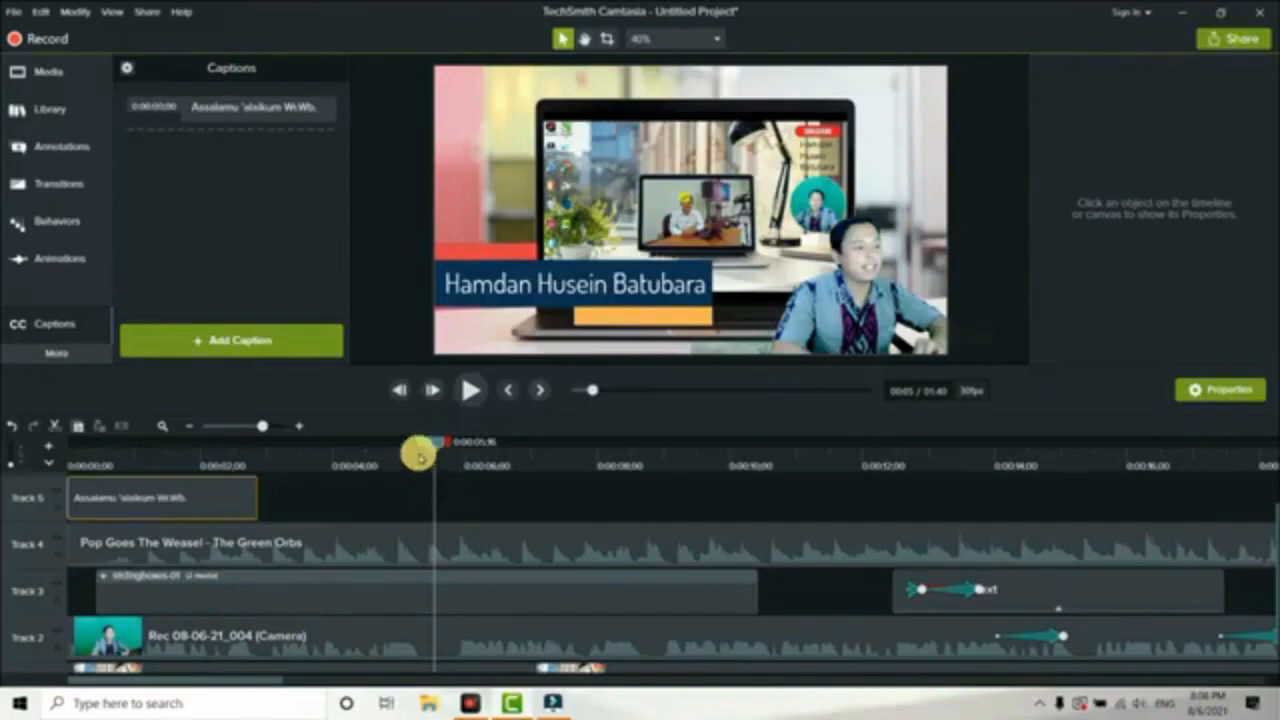
click(270, 343)
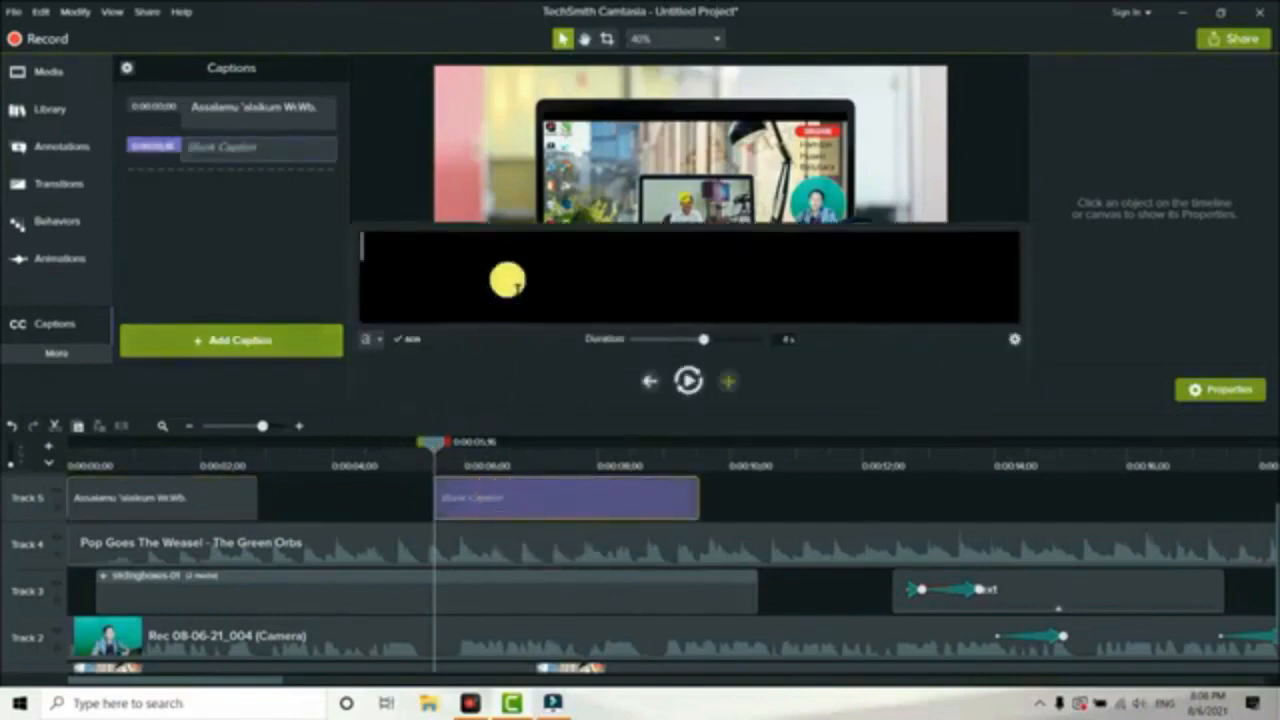
text(Selamat pagi)
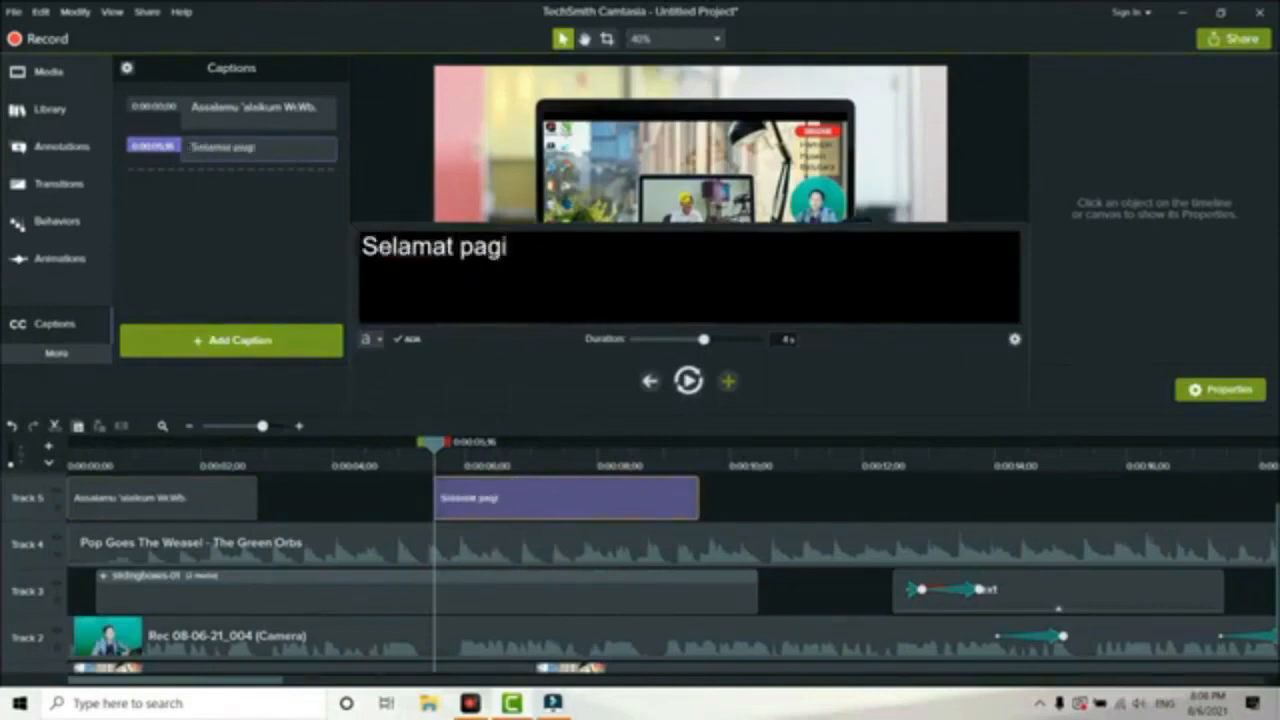
click(773, 511)
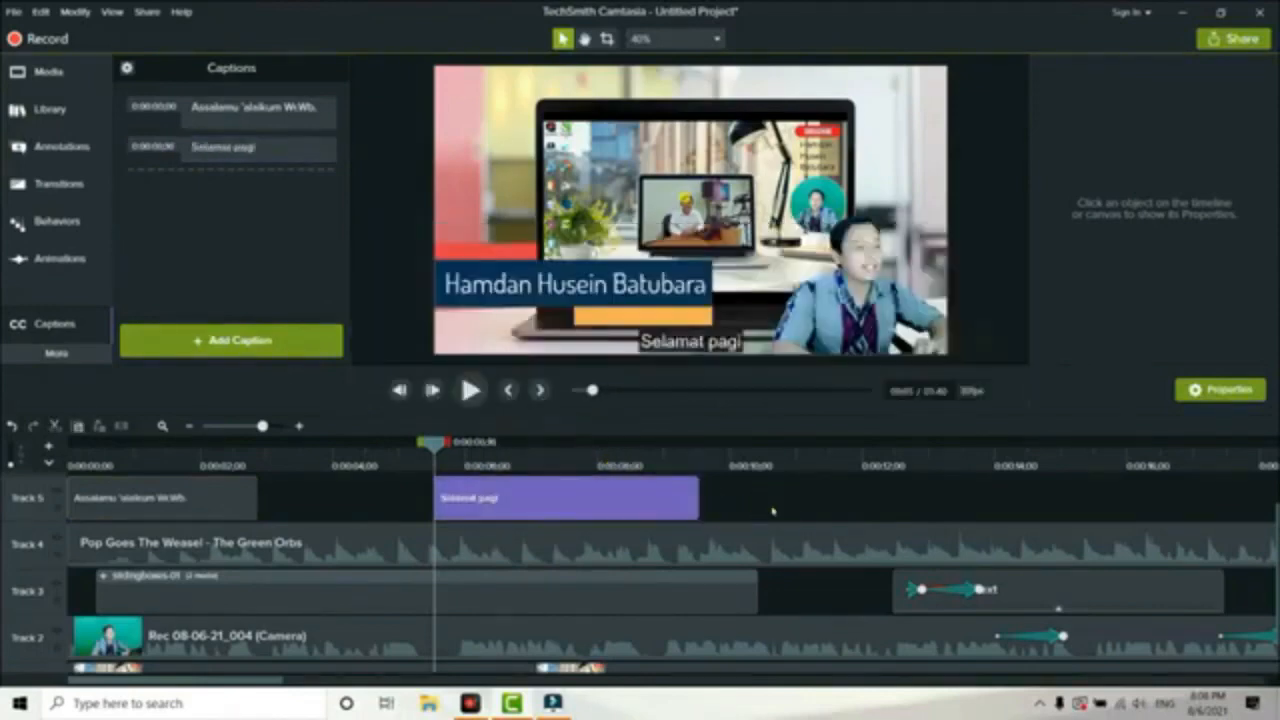
Play the timeline from the beginning through both captions to check their timing against the speech.
drag(434, 442, 68, 442)
click(471, 390)
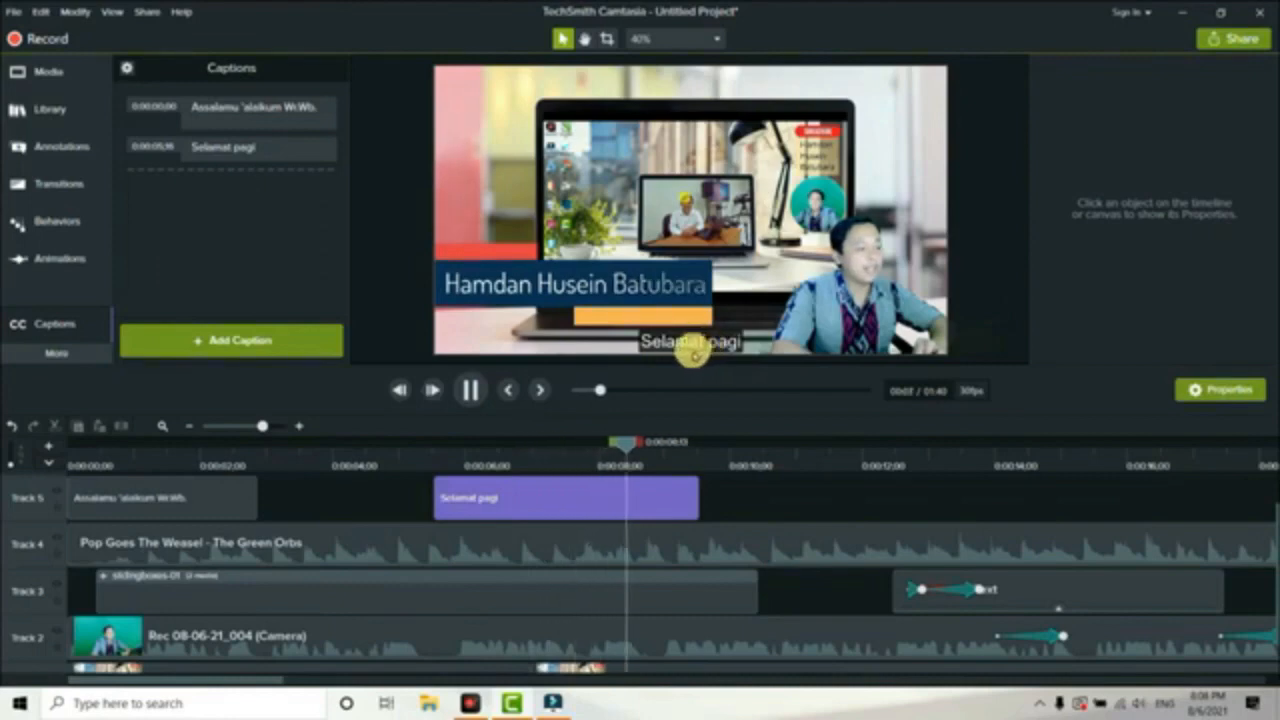
click(472, 390)
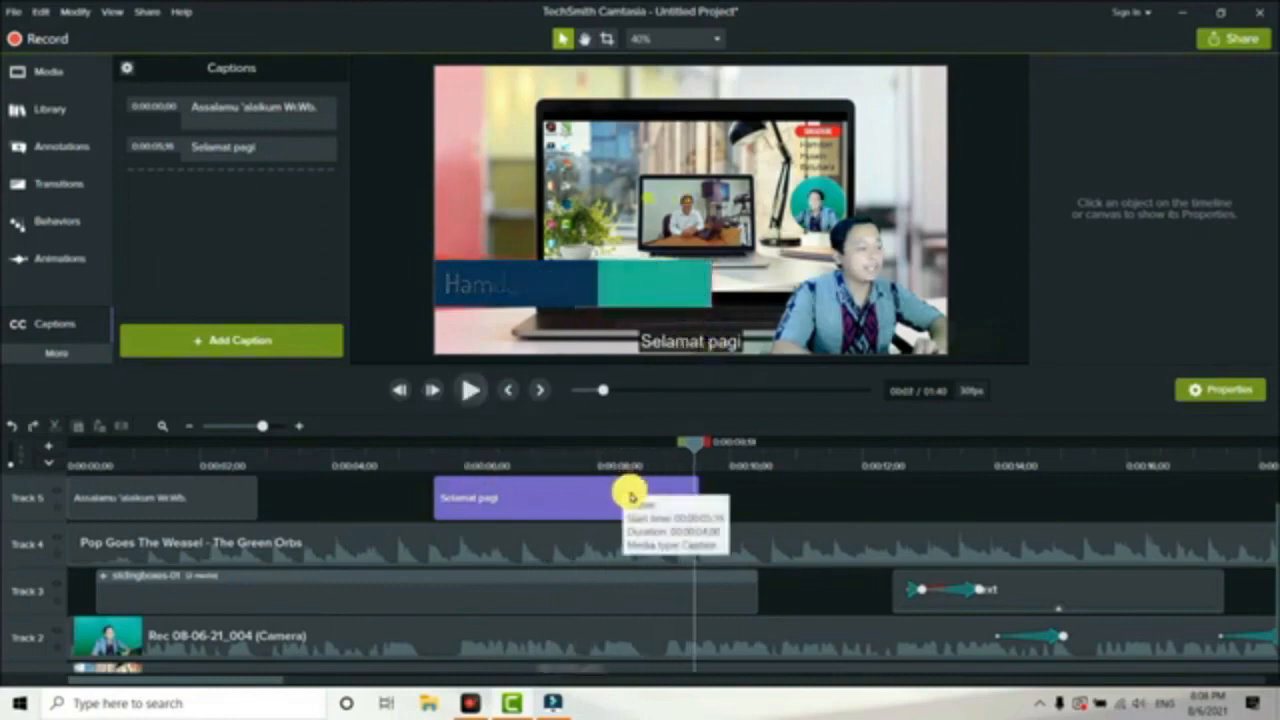
Move the "Selamat pagi" caption earlier to 0:00:04;11 and return the playhead to the start of the timeline.
drag(631, 497, 551, 503)
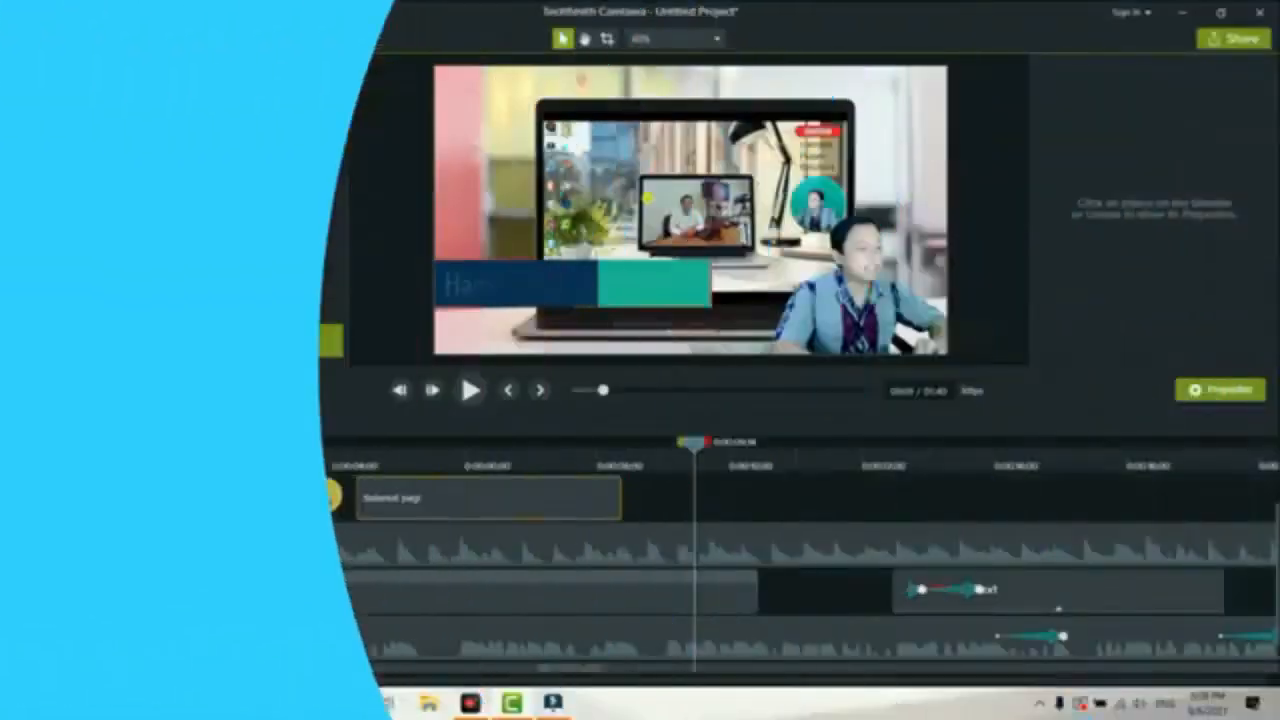
drag(690, 441, 40, 484)
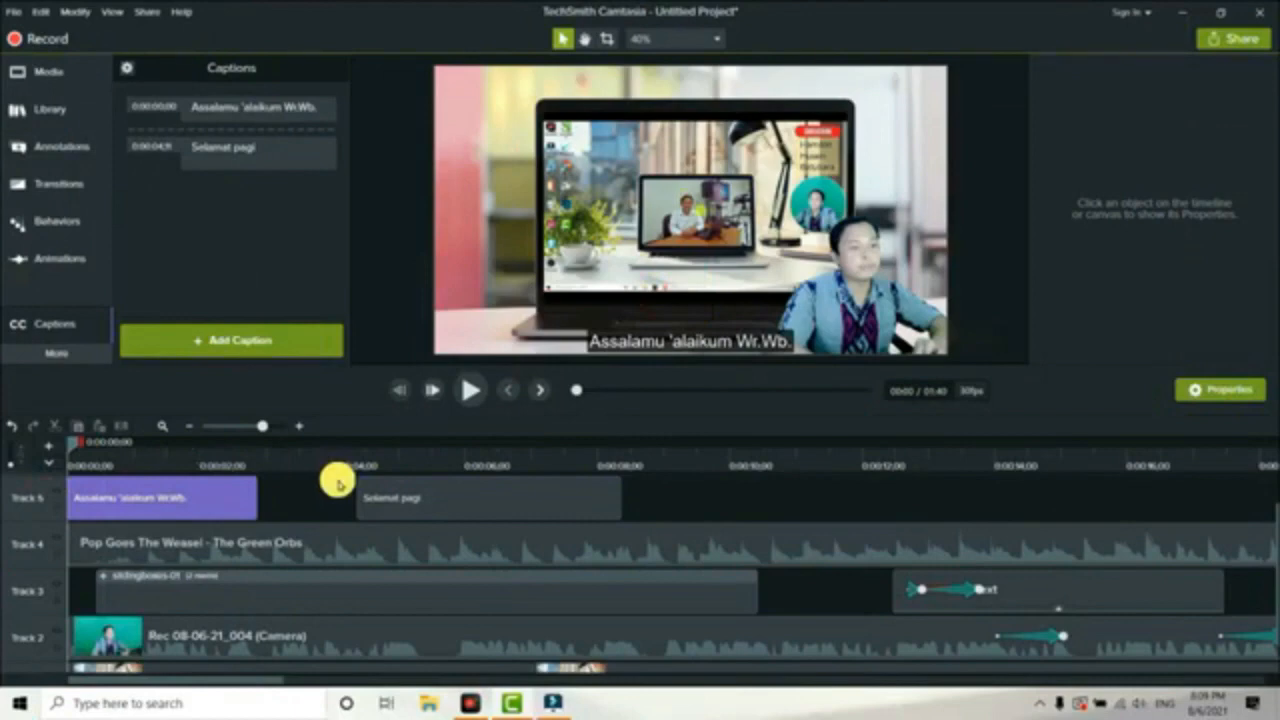
Save the project in the Documents folder as "Rekaman Video Pembelajaran 1" and dismiss the project files notice.
click(19, 13)
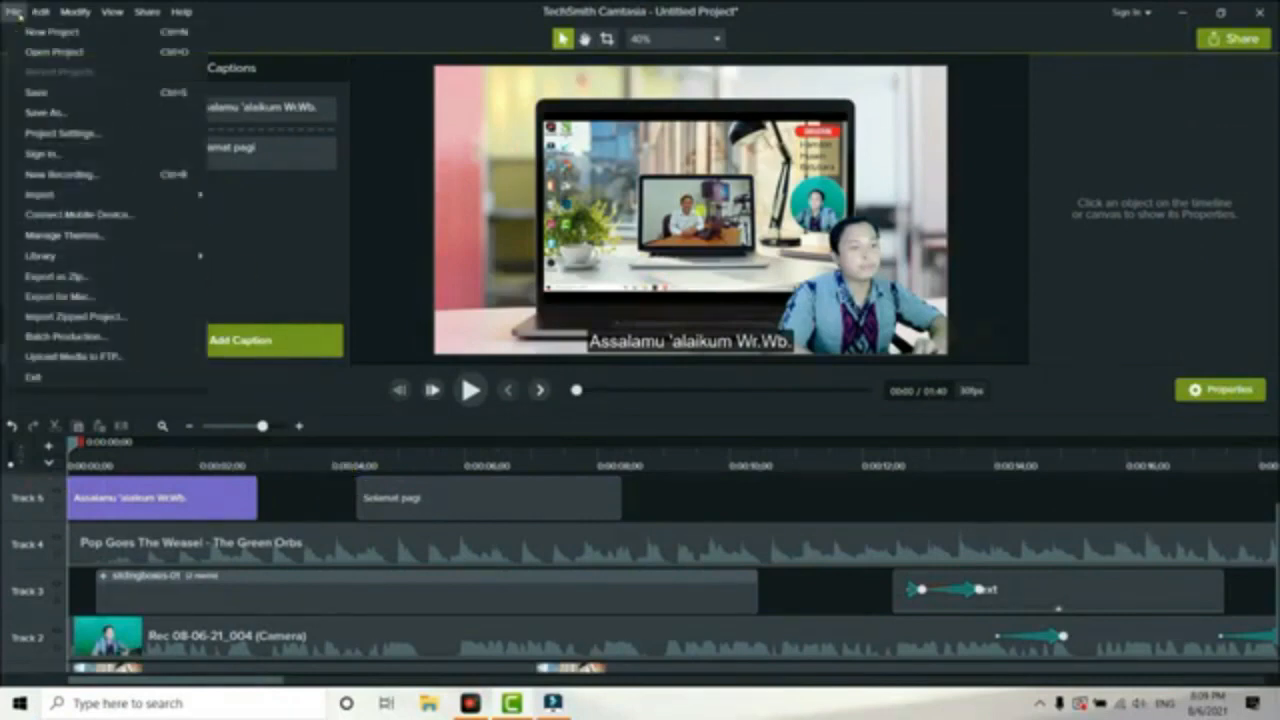
click(62, 93)
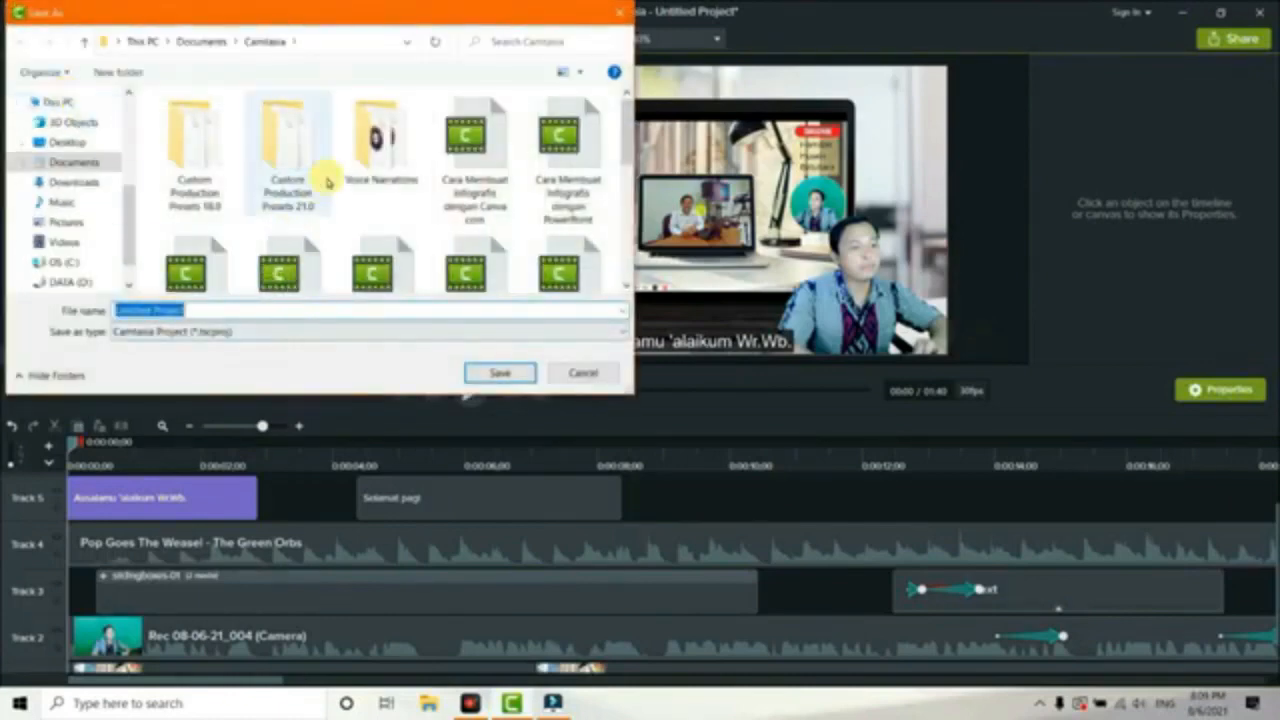
drag(140, 214, 135, 140)
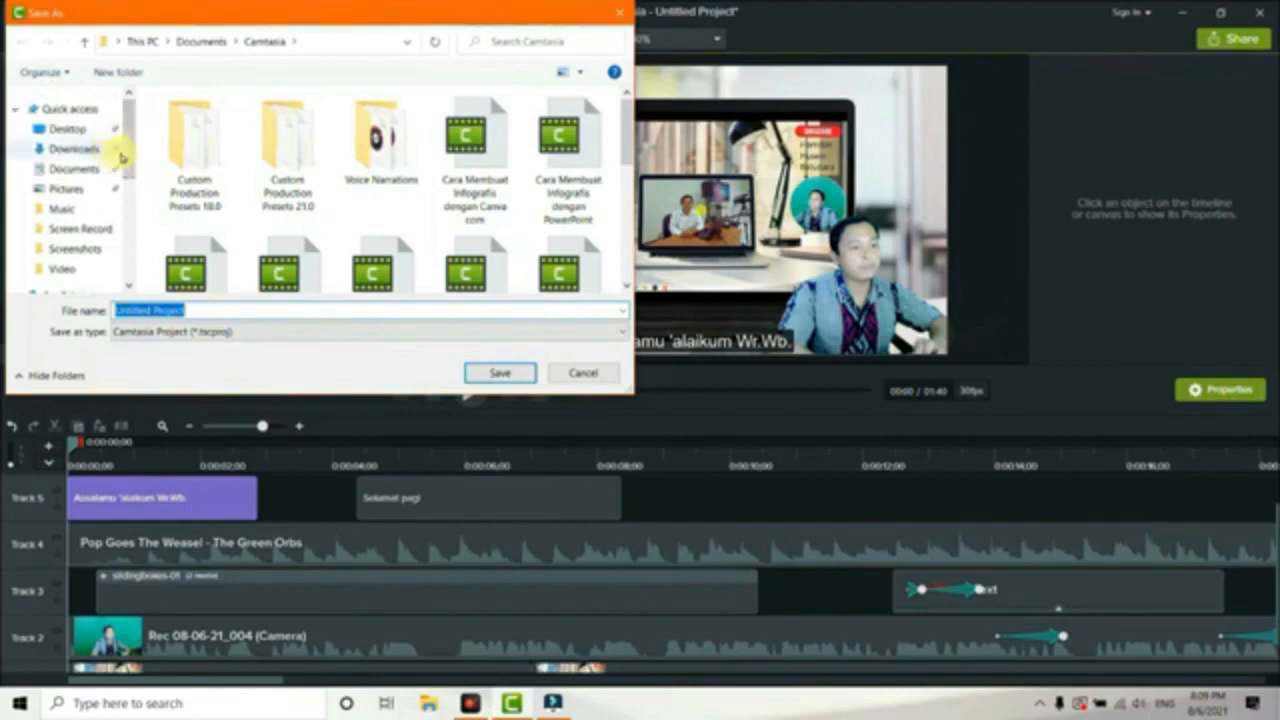
scroll(121, 160, down, 2)
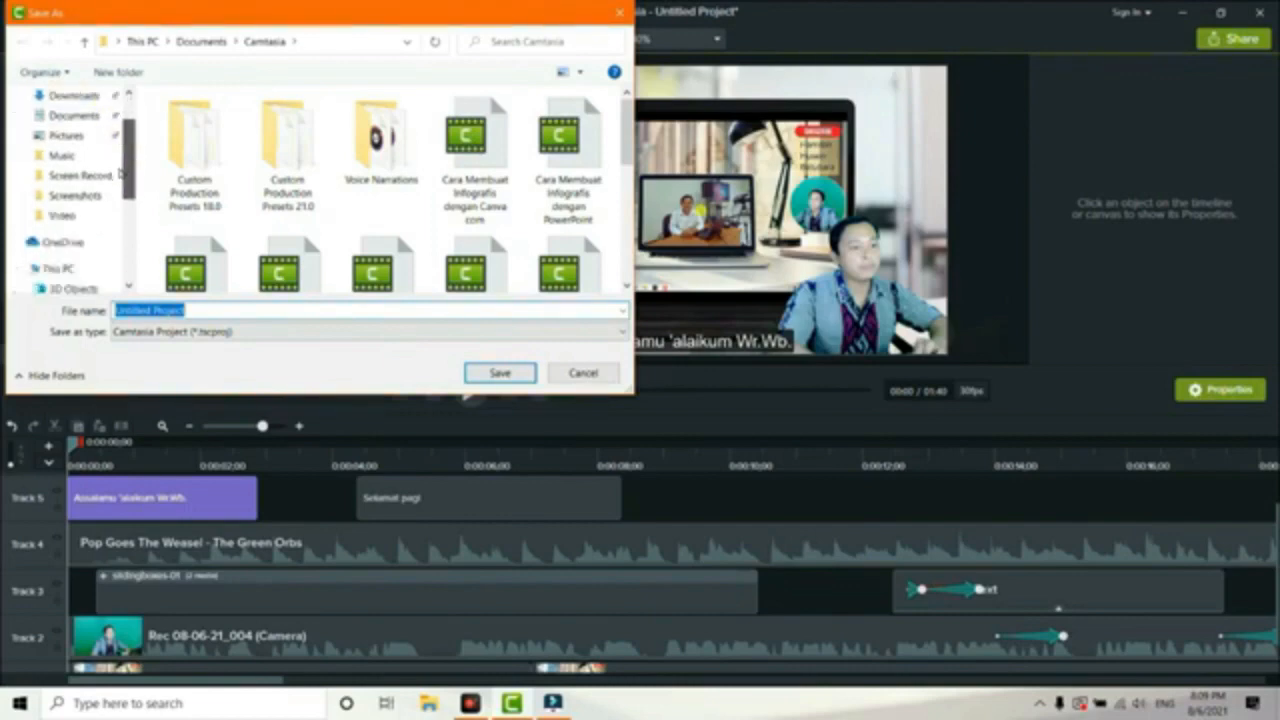
scroll(121, 172, down, 3)
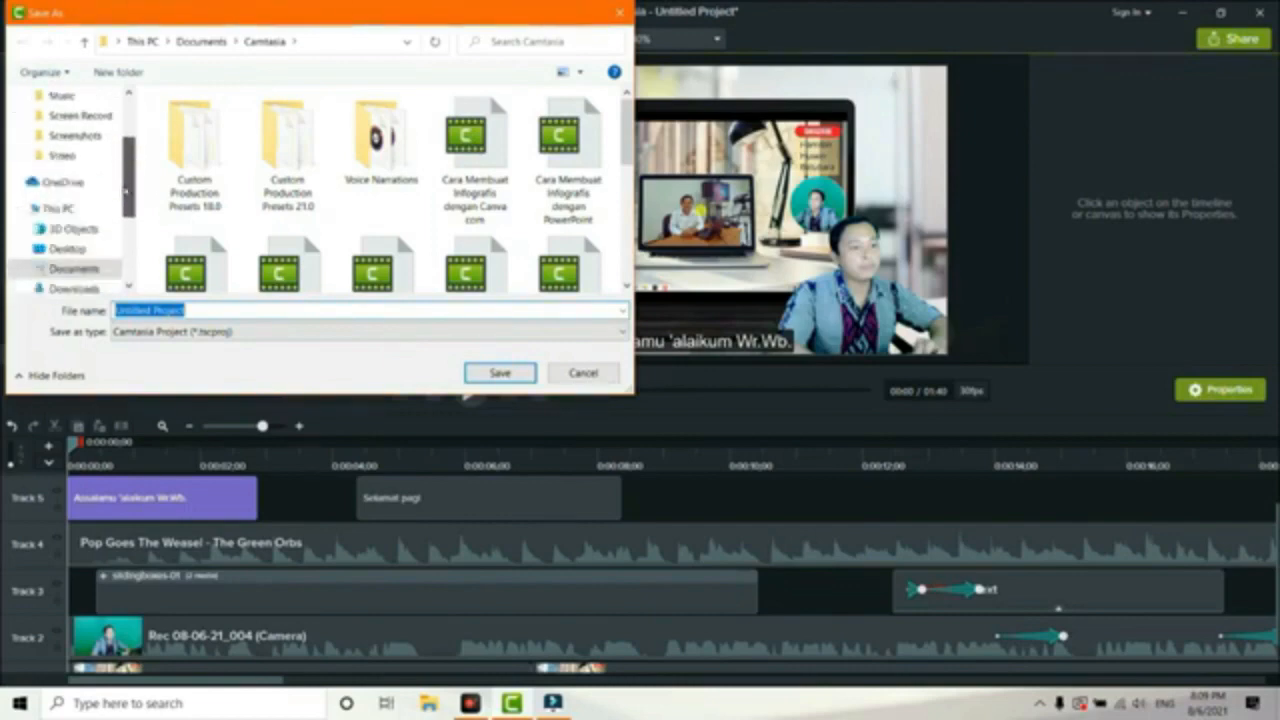
click(95, 272)
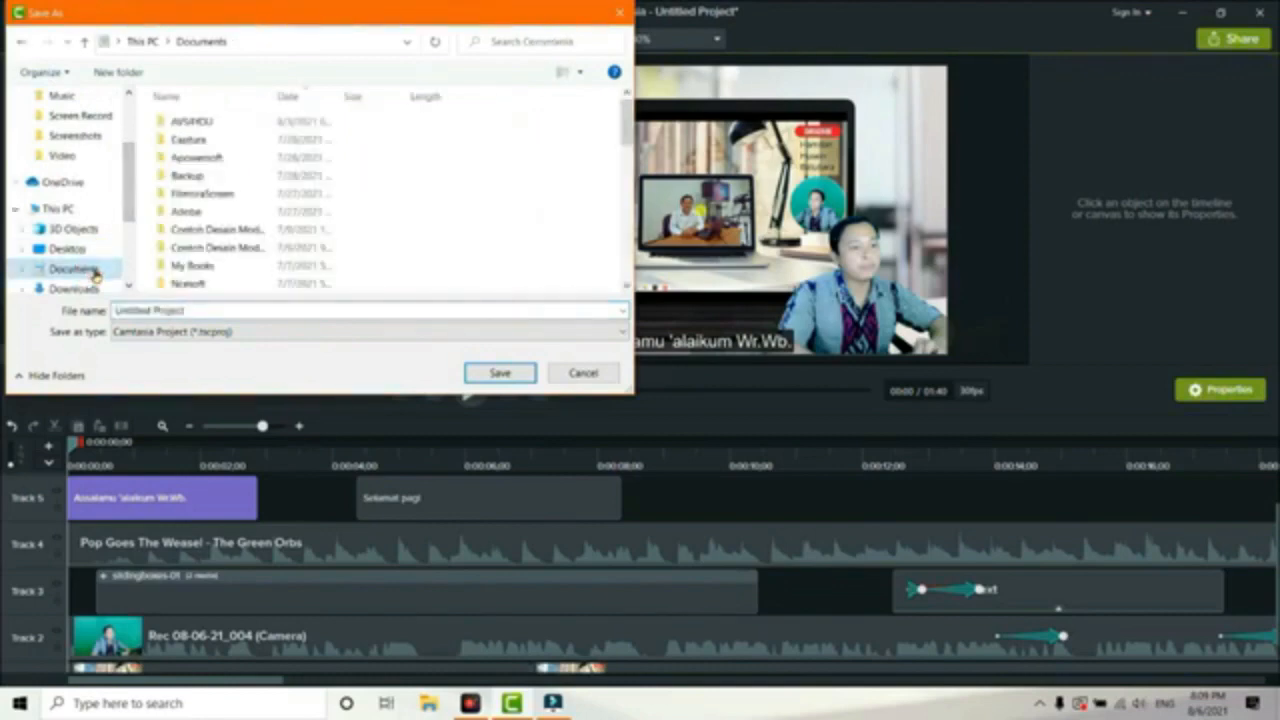
click(200, 311)
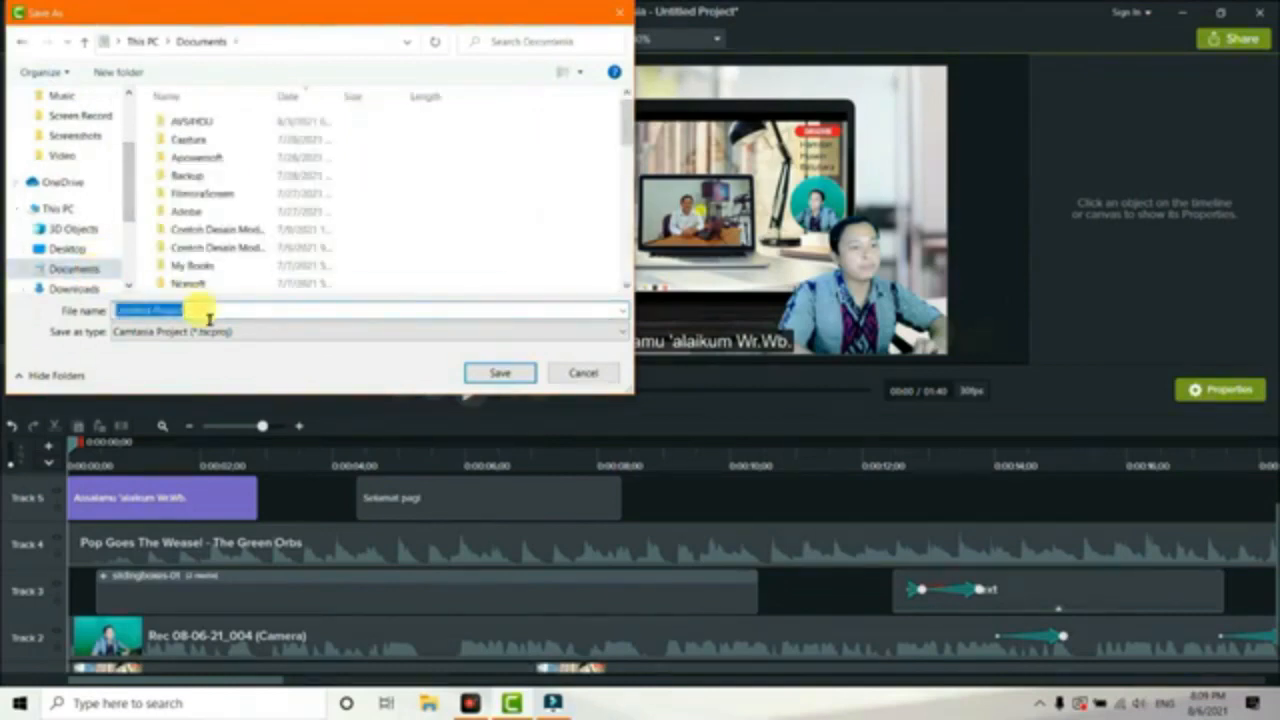
text(Rekaman Video Pembelajaran 1)
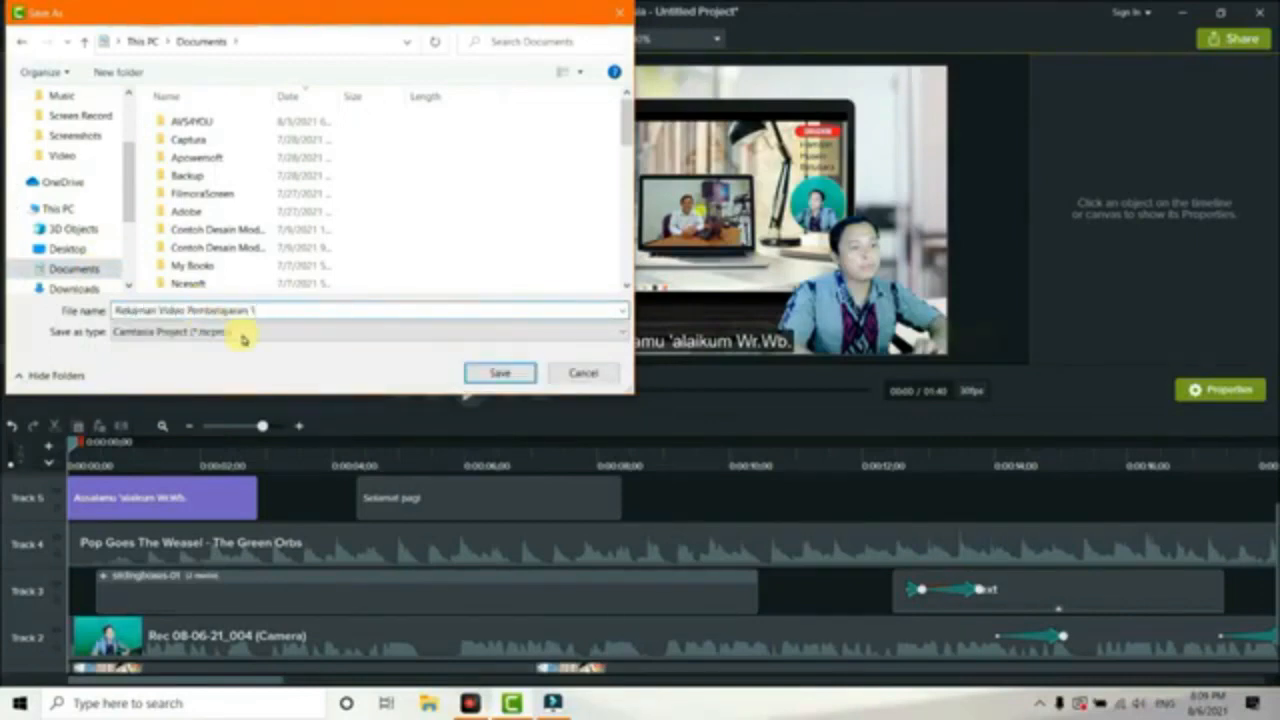
click(480, 372)
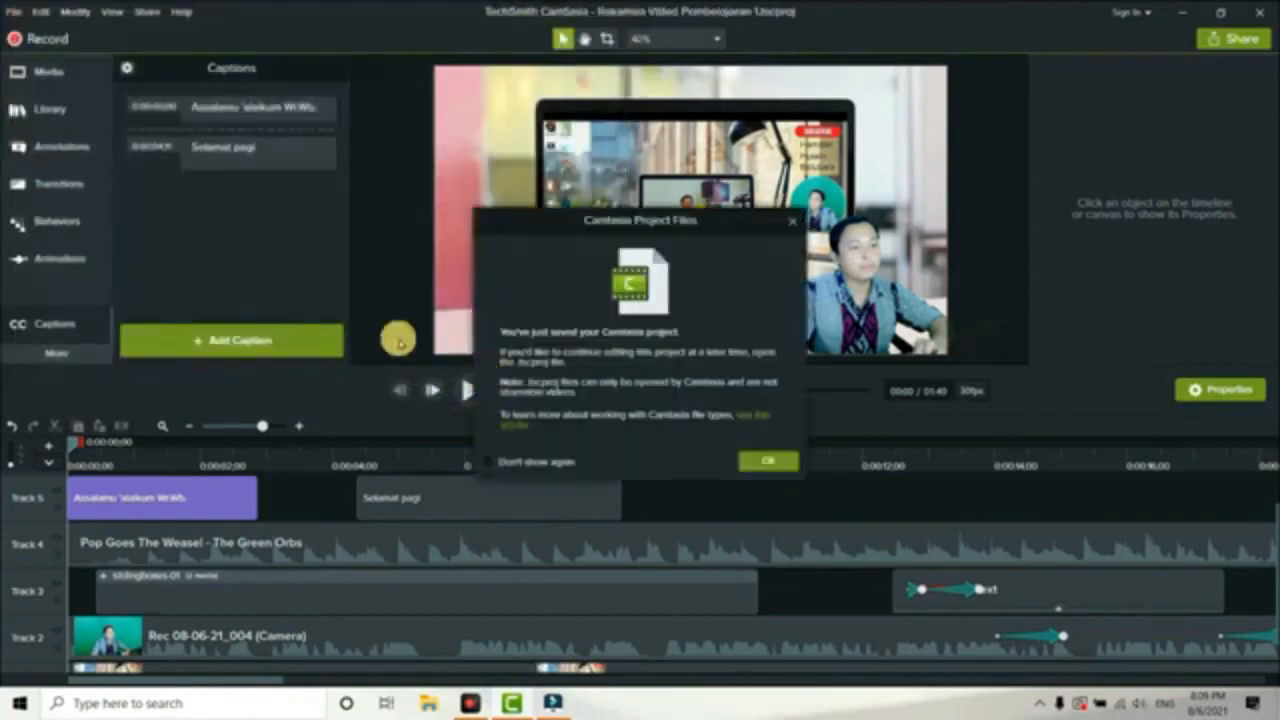
click(757, 459)
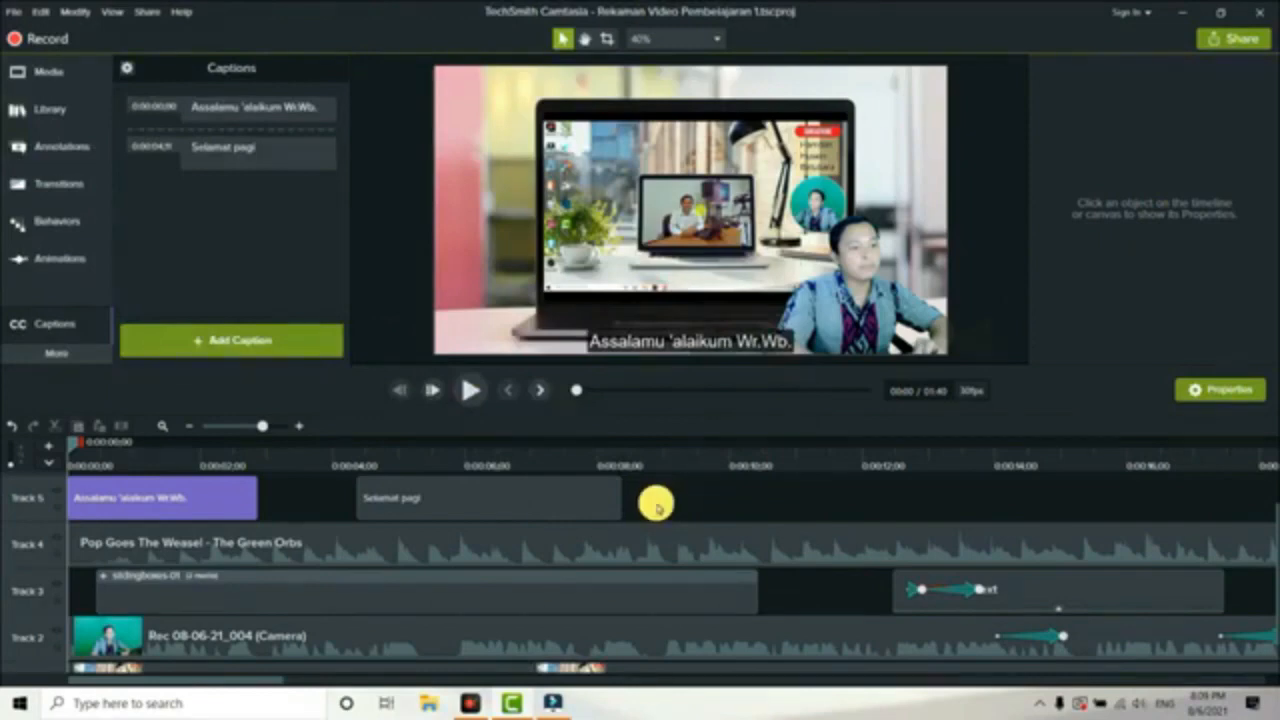
Start a new empty project, then reopen "Rekaman Video Pembelajaran 1.tscproj" from the recent projects.
key(ctrl+n)
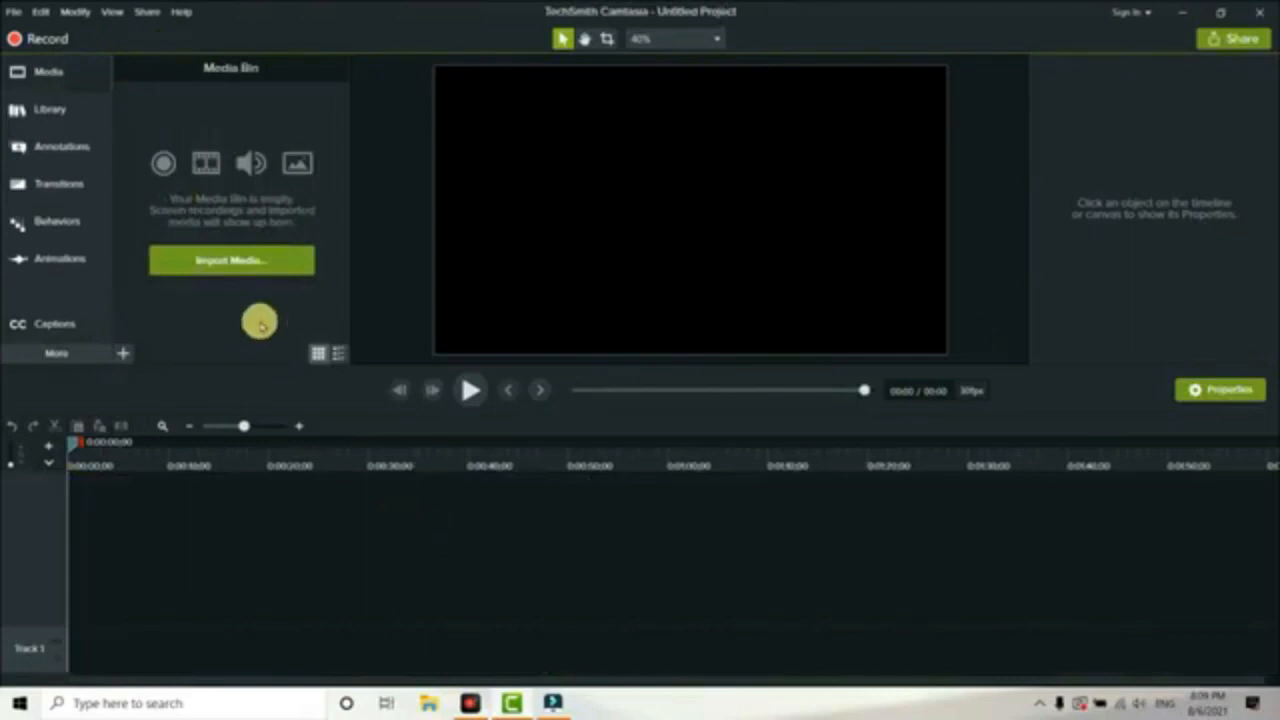
click(16, 13)
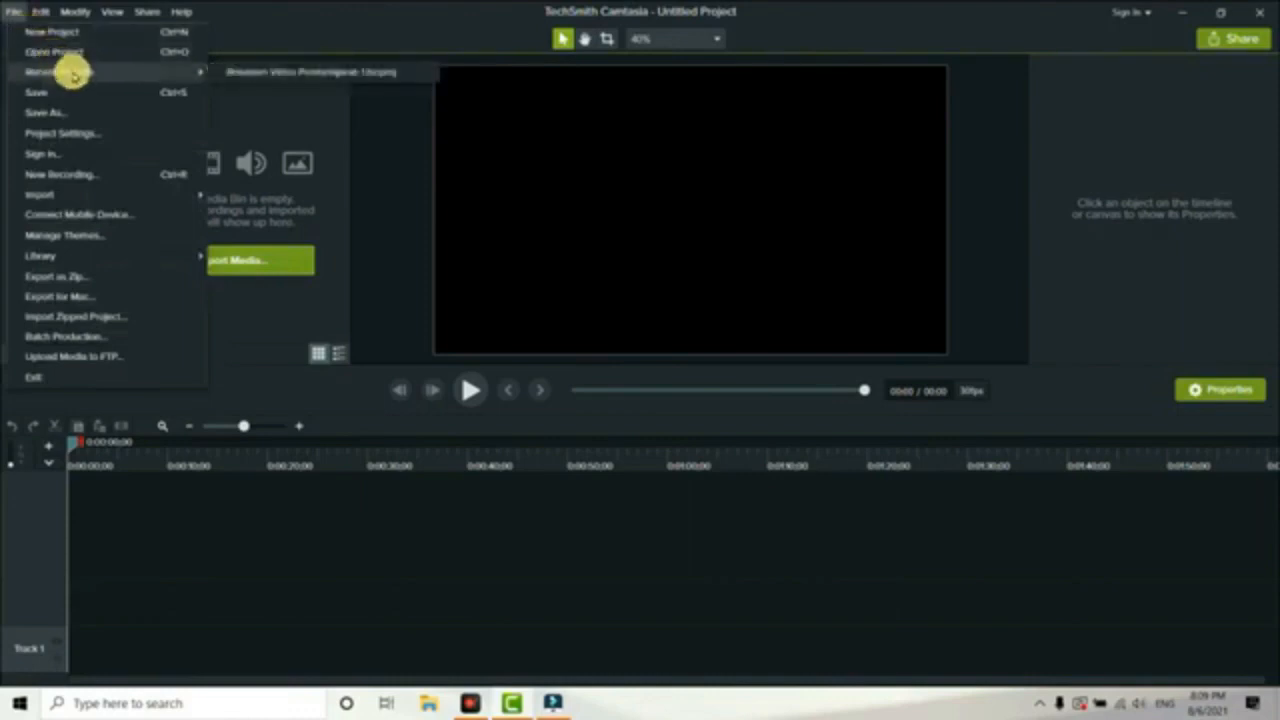
mouse_move(114, 77)
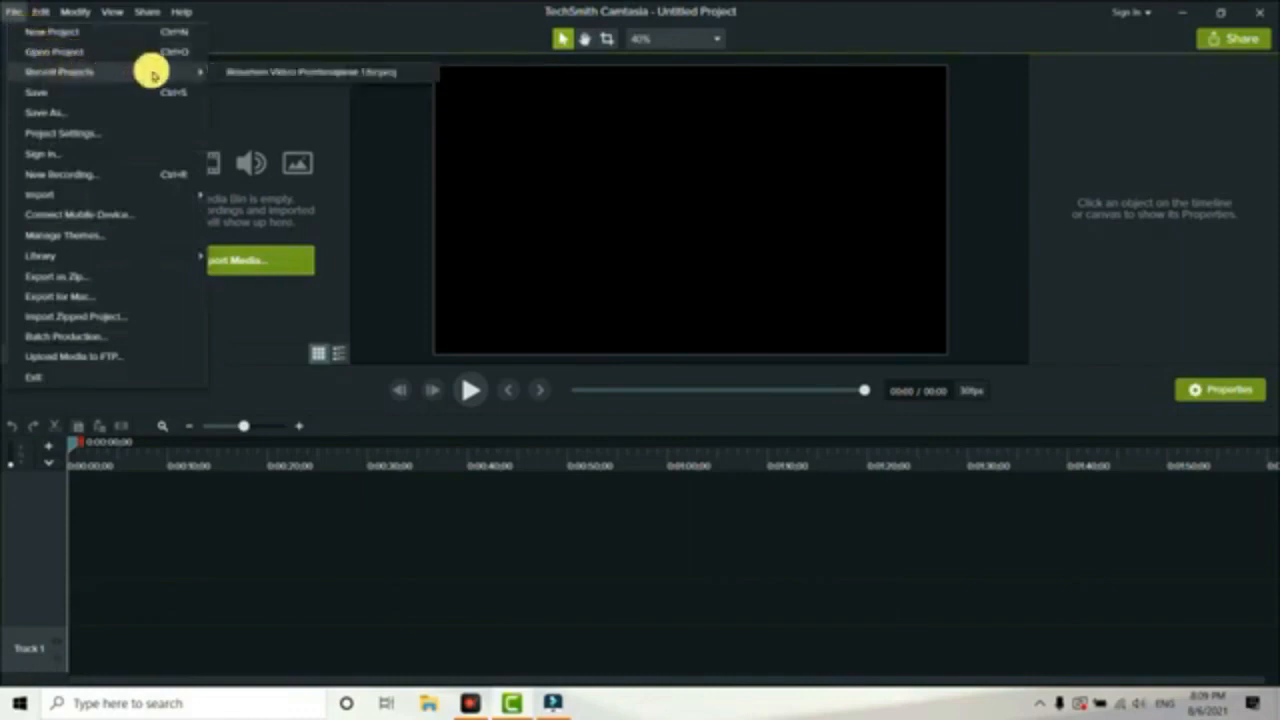
click(284, 74)
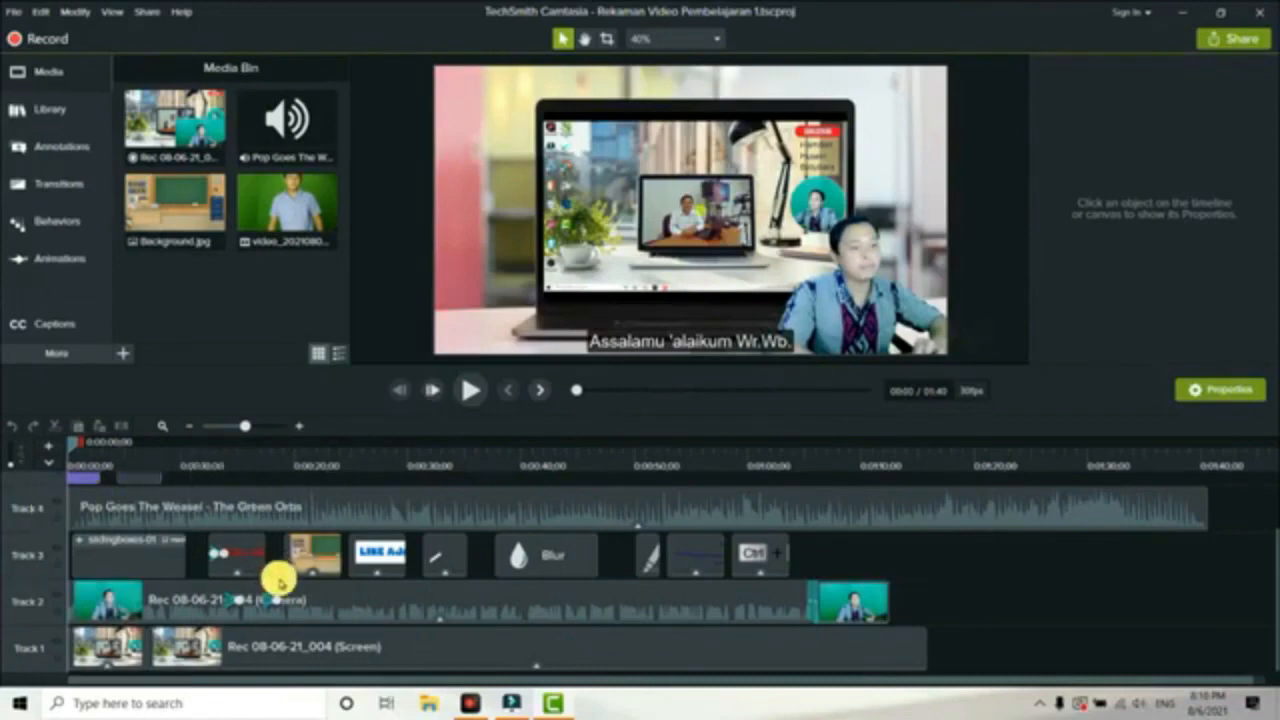
Start exporting the video to a local file with the "MP4 only (up to 1080p)" preset, accepting the captioning limitation.
click(1230, 45)
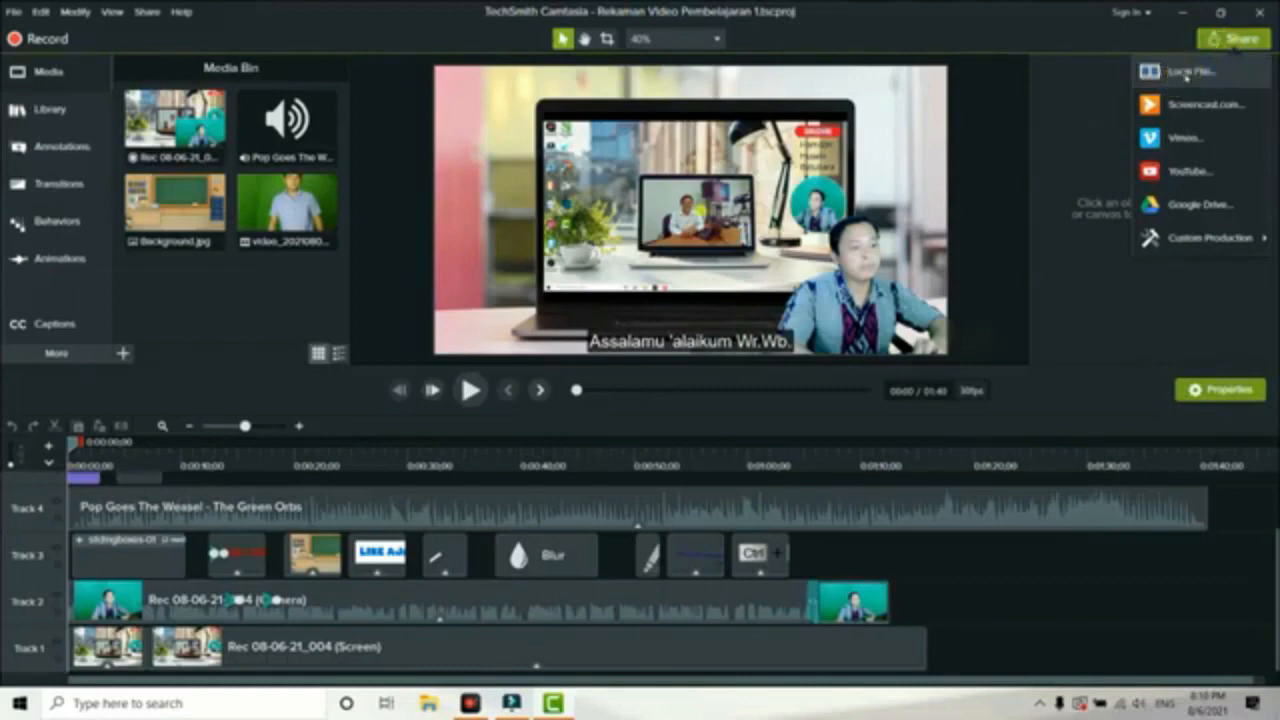
click(1192, 78)
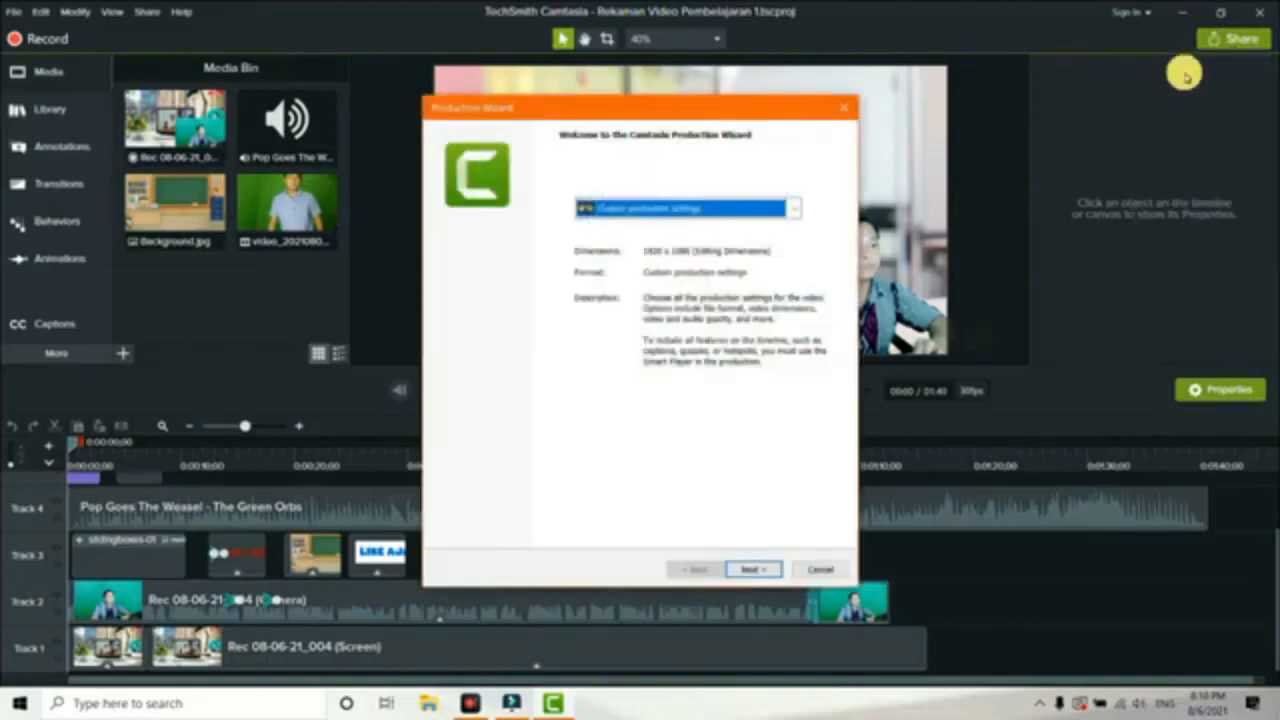
click(795, 210)
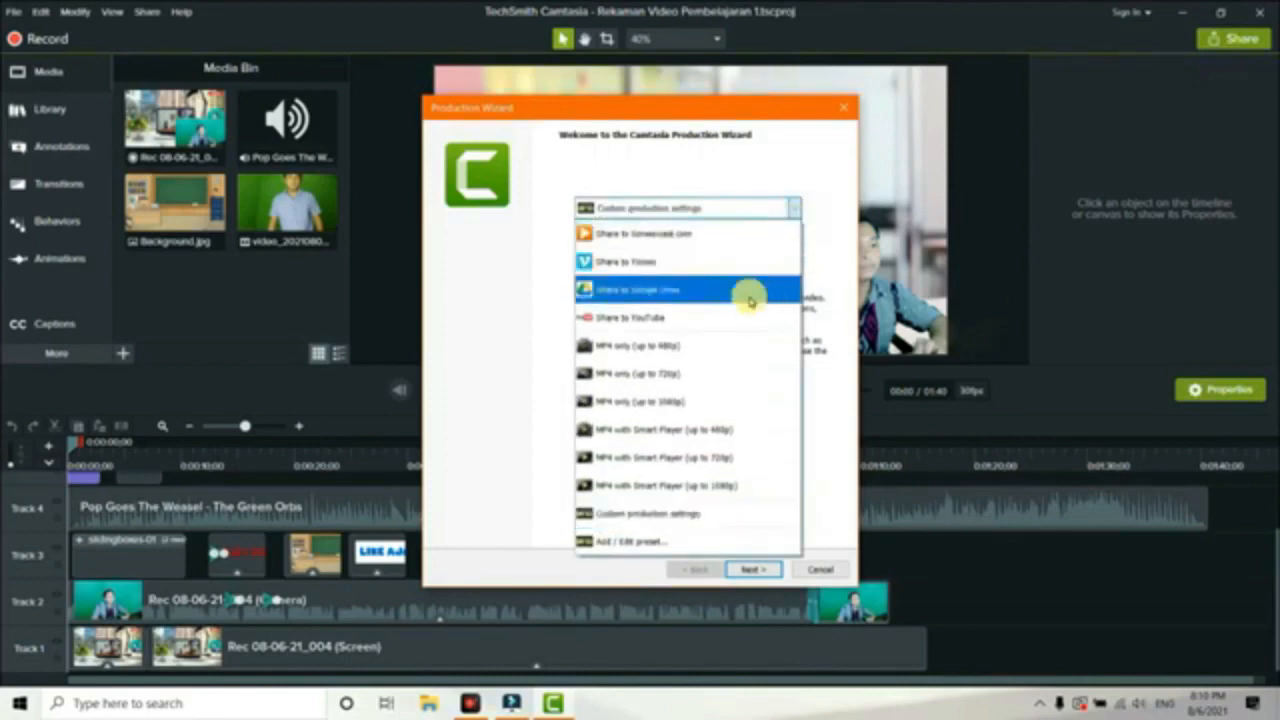
click(621, 402)
click(750, 569)
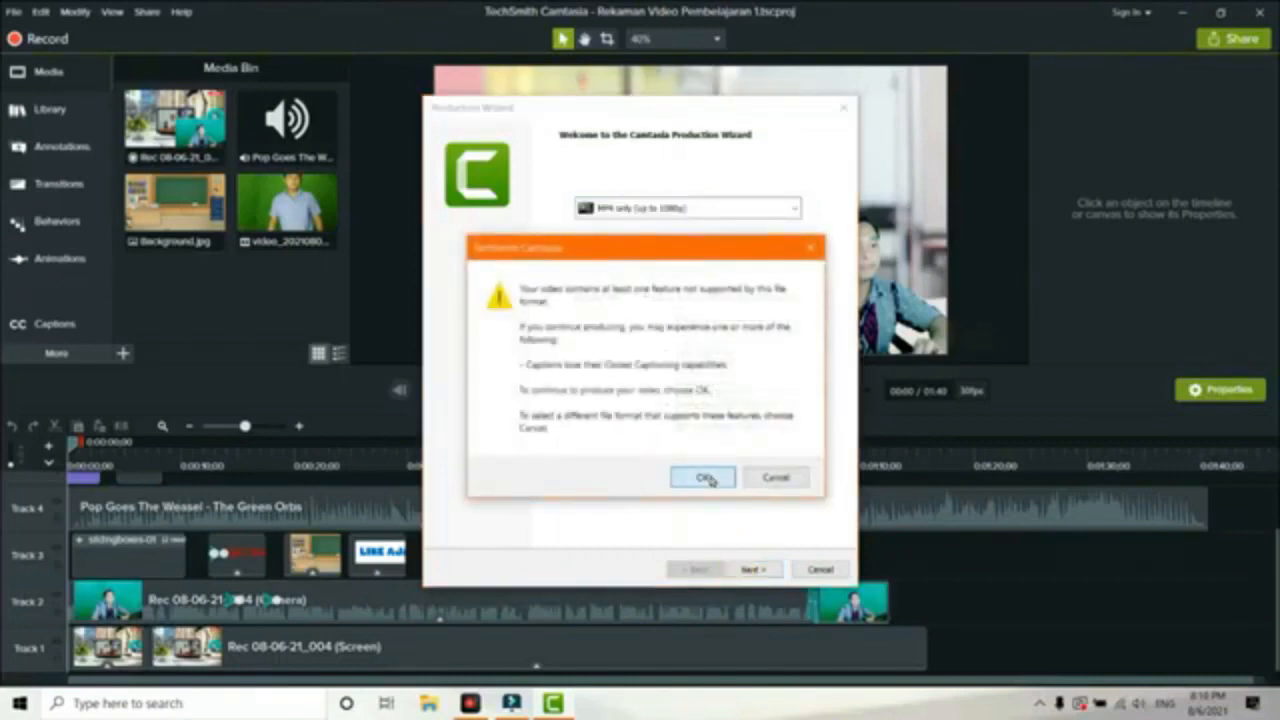
click(706, 478)
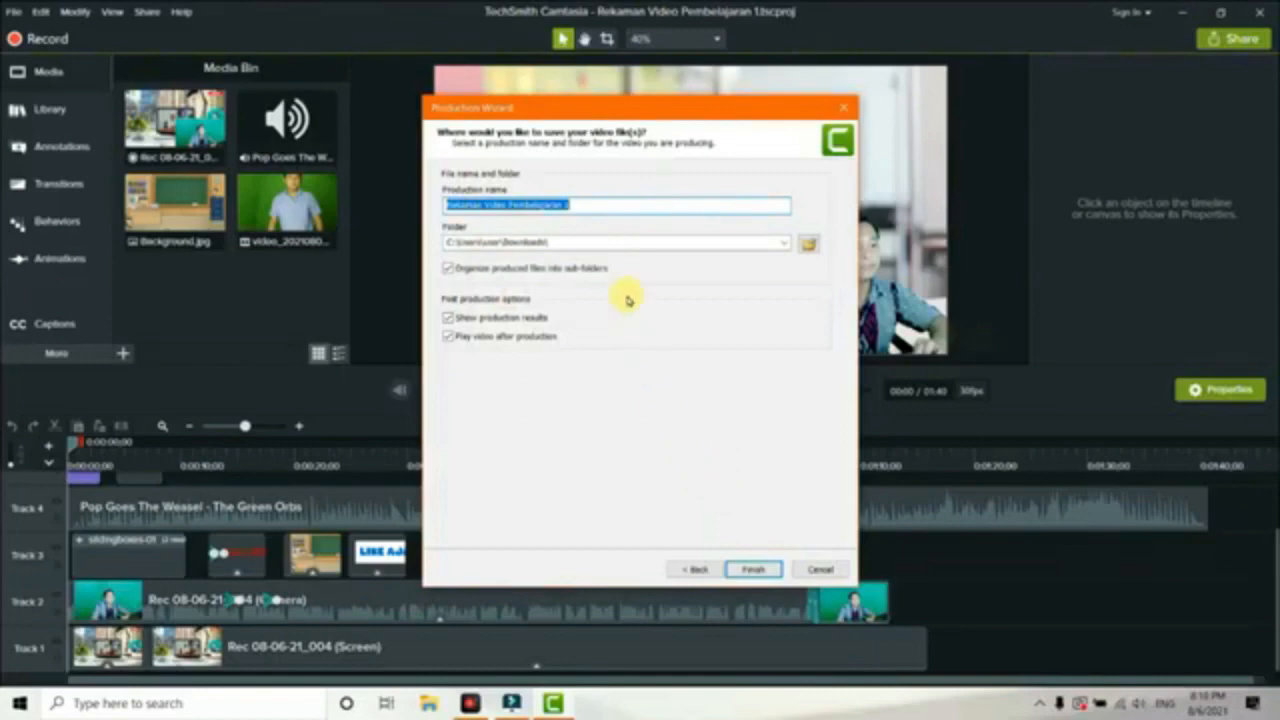
Set the output to "Rekaman Video Pembelajaran 1.mp4" in Downloads, turn off organizing files into sub-folders, and start producing the video.
drag(460, 205, 616, 219)
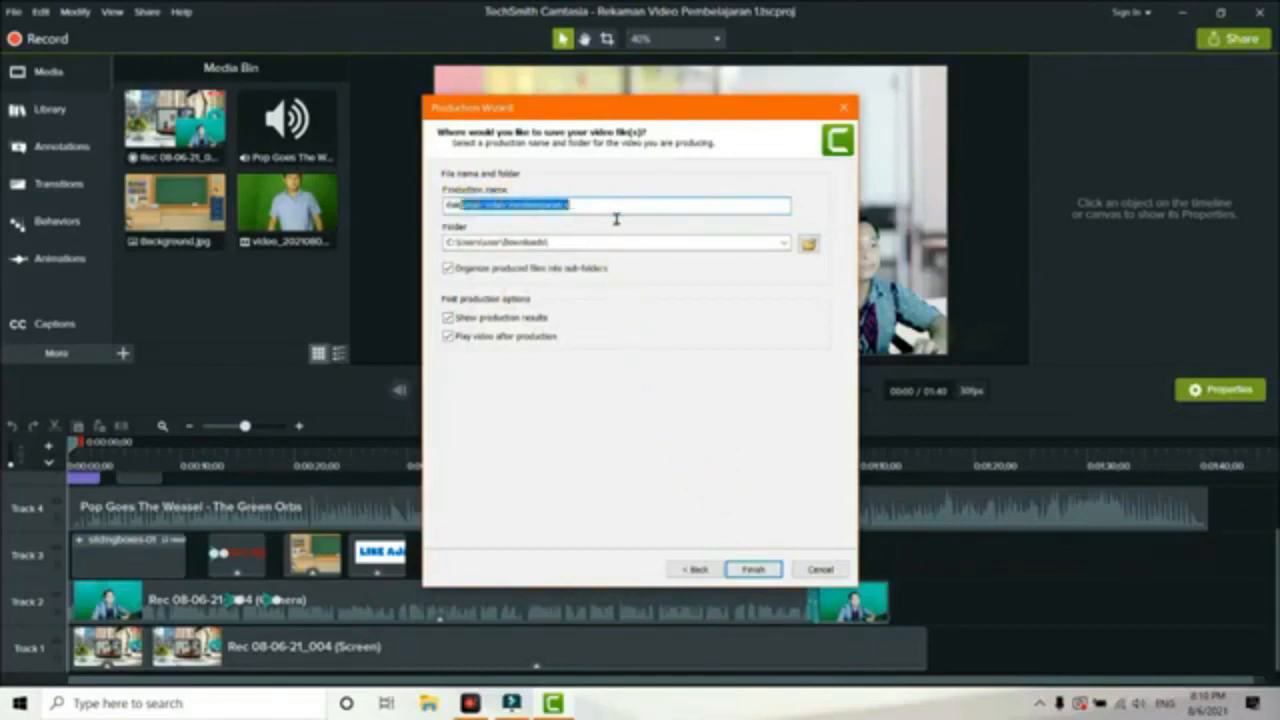
double_click(463, 246)
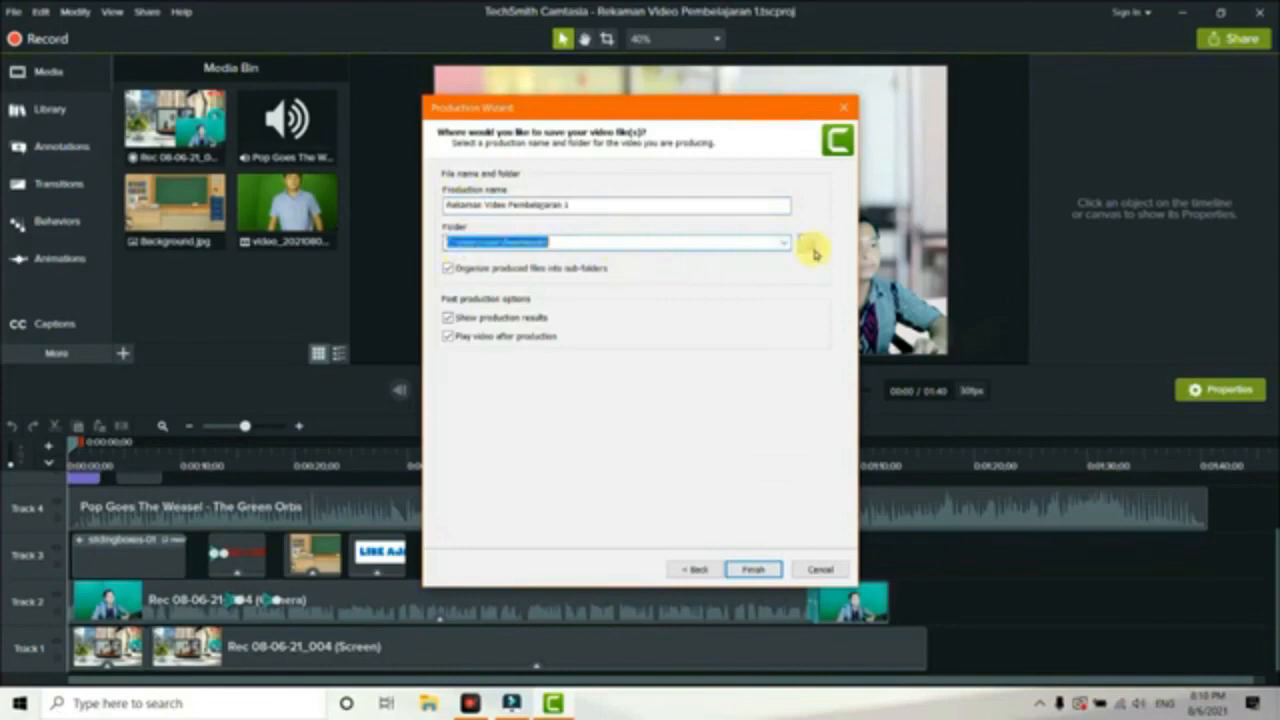
click(810, 246)
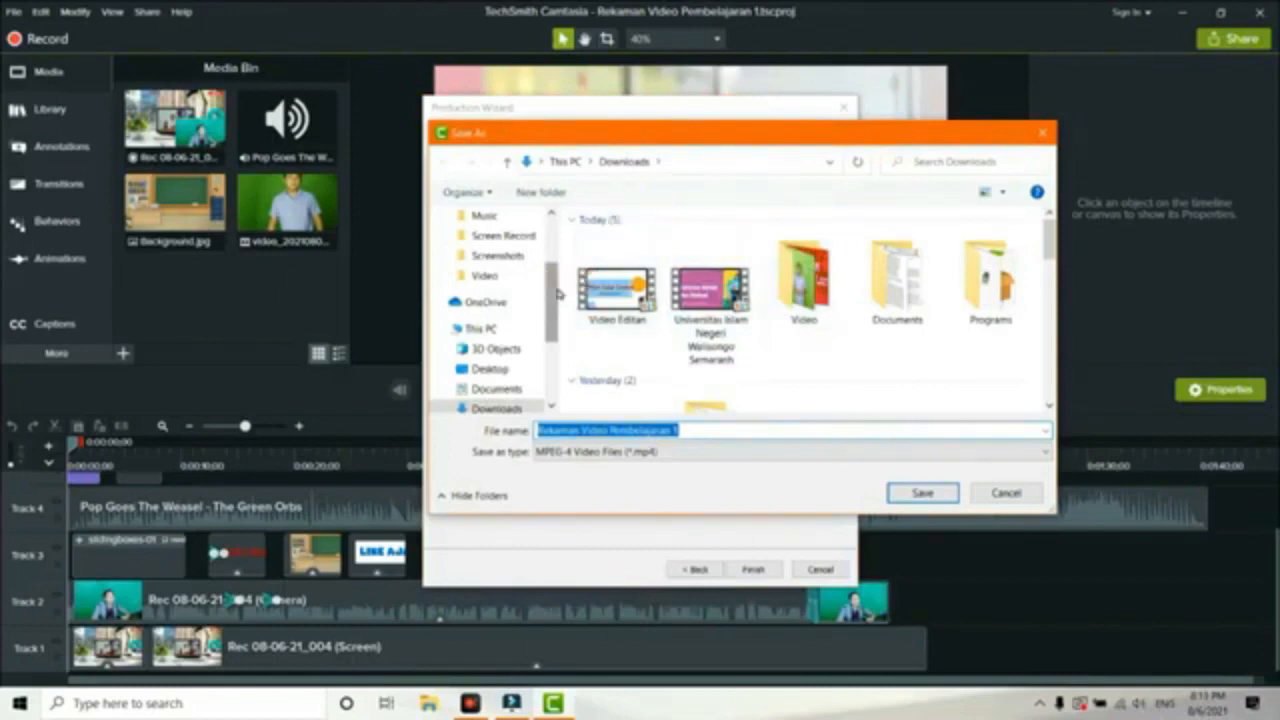
drag(557, 291, 553, 317)
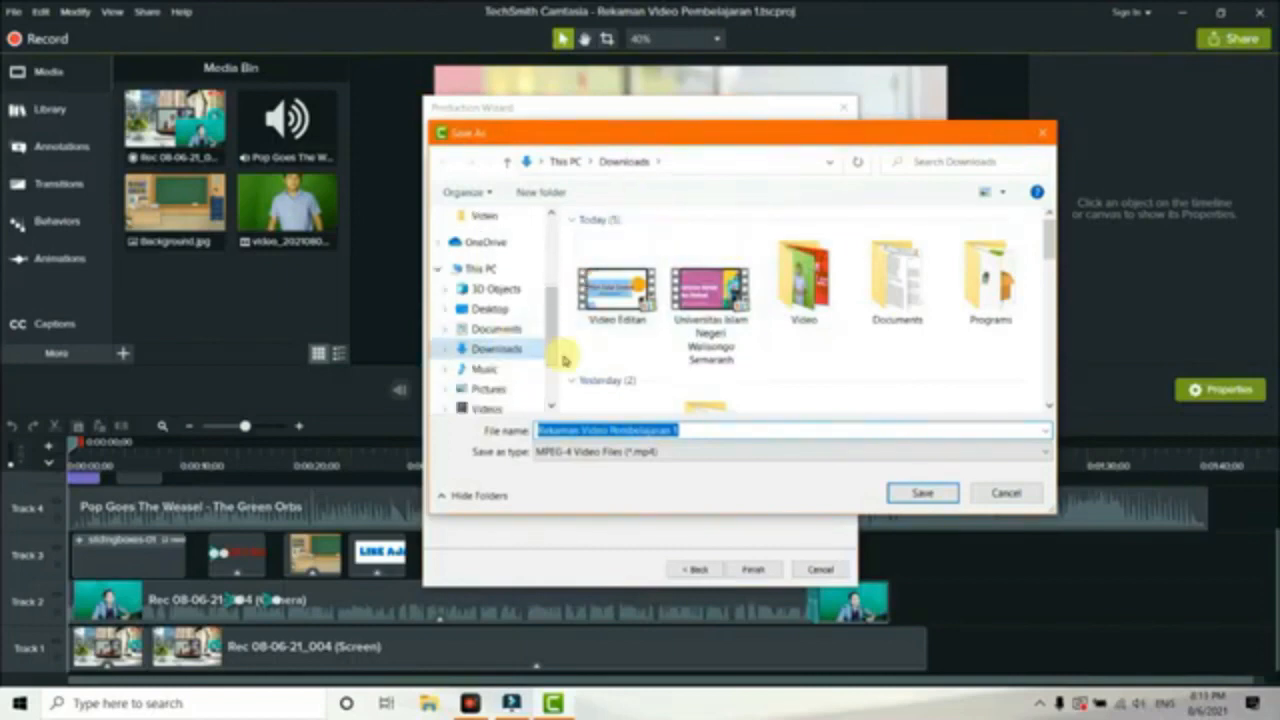
click(926, 495)
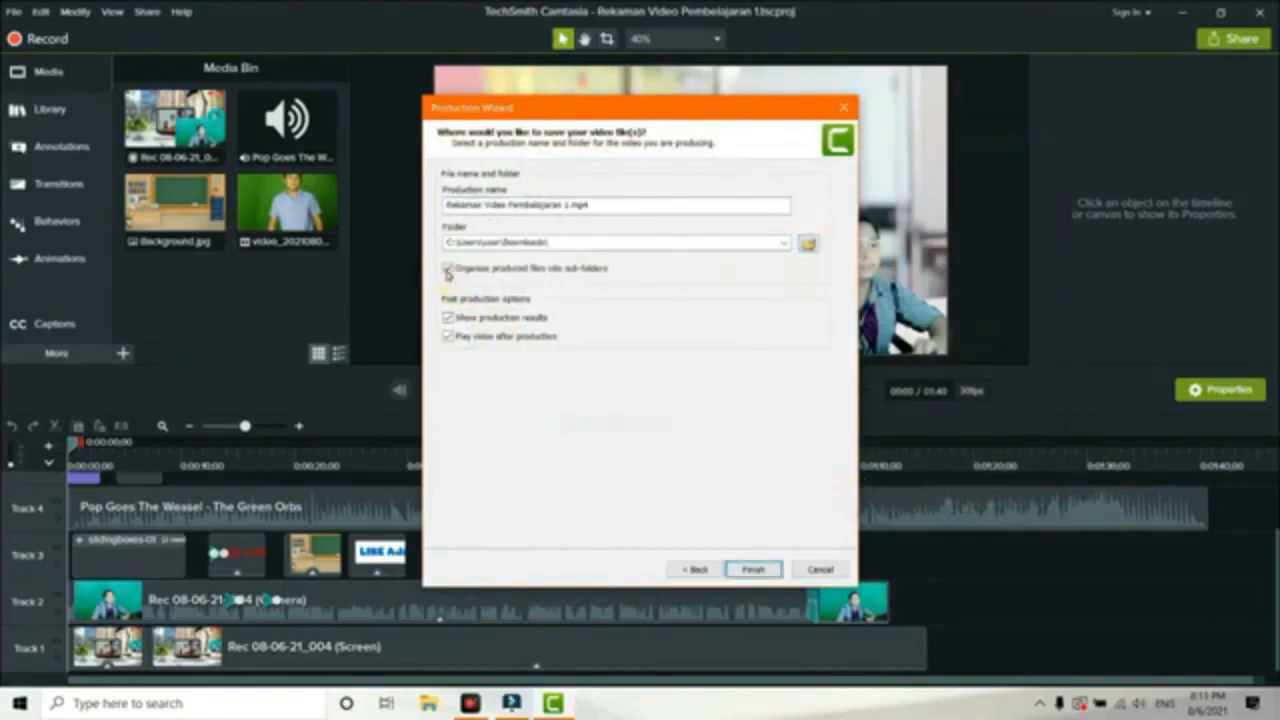
click(760, 570)
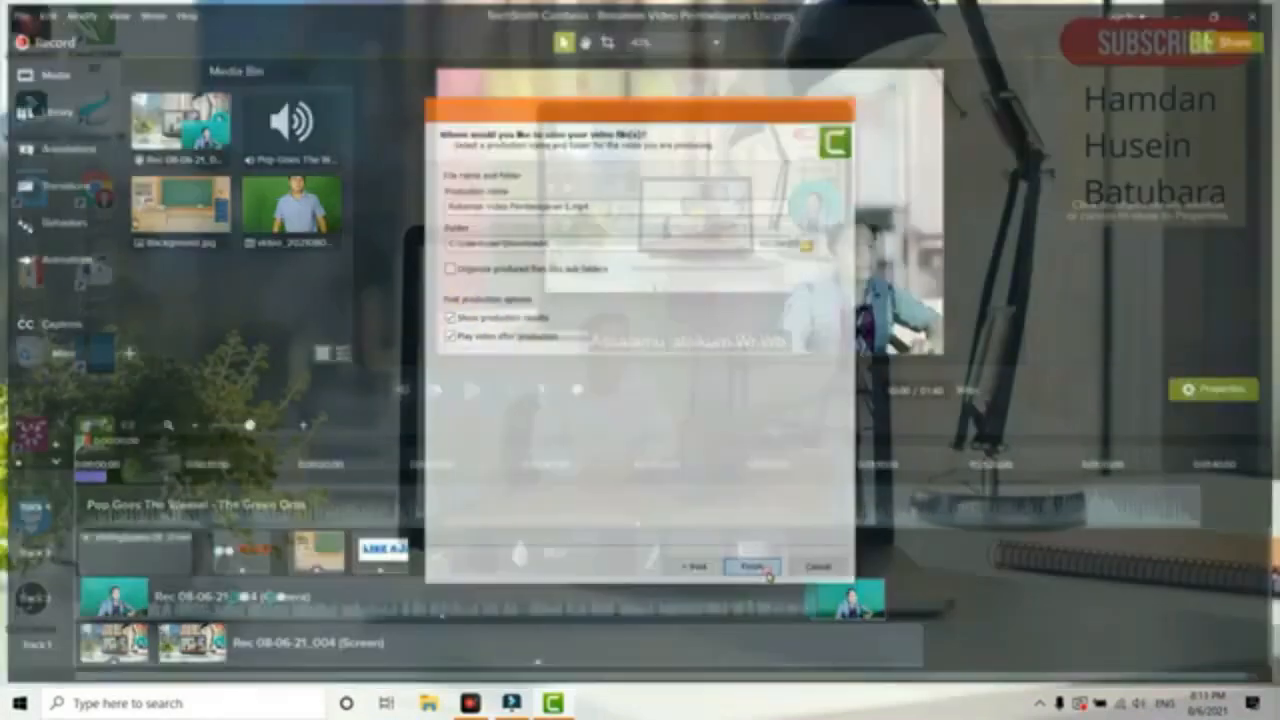